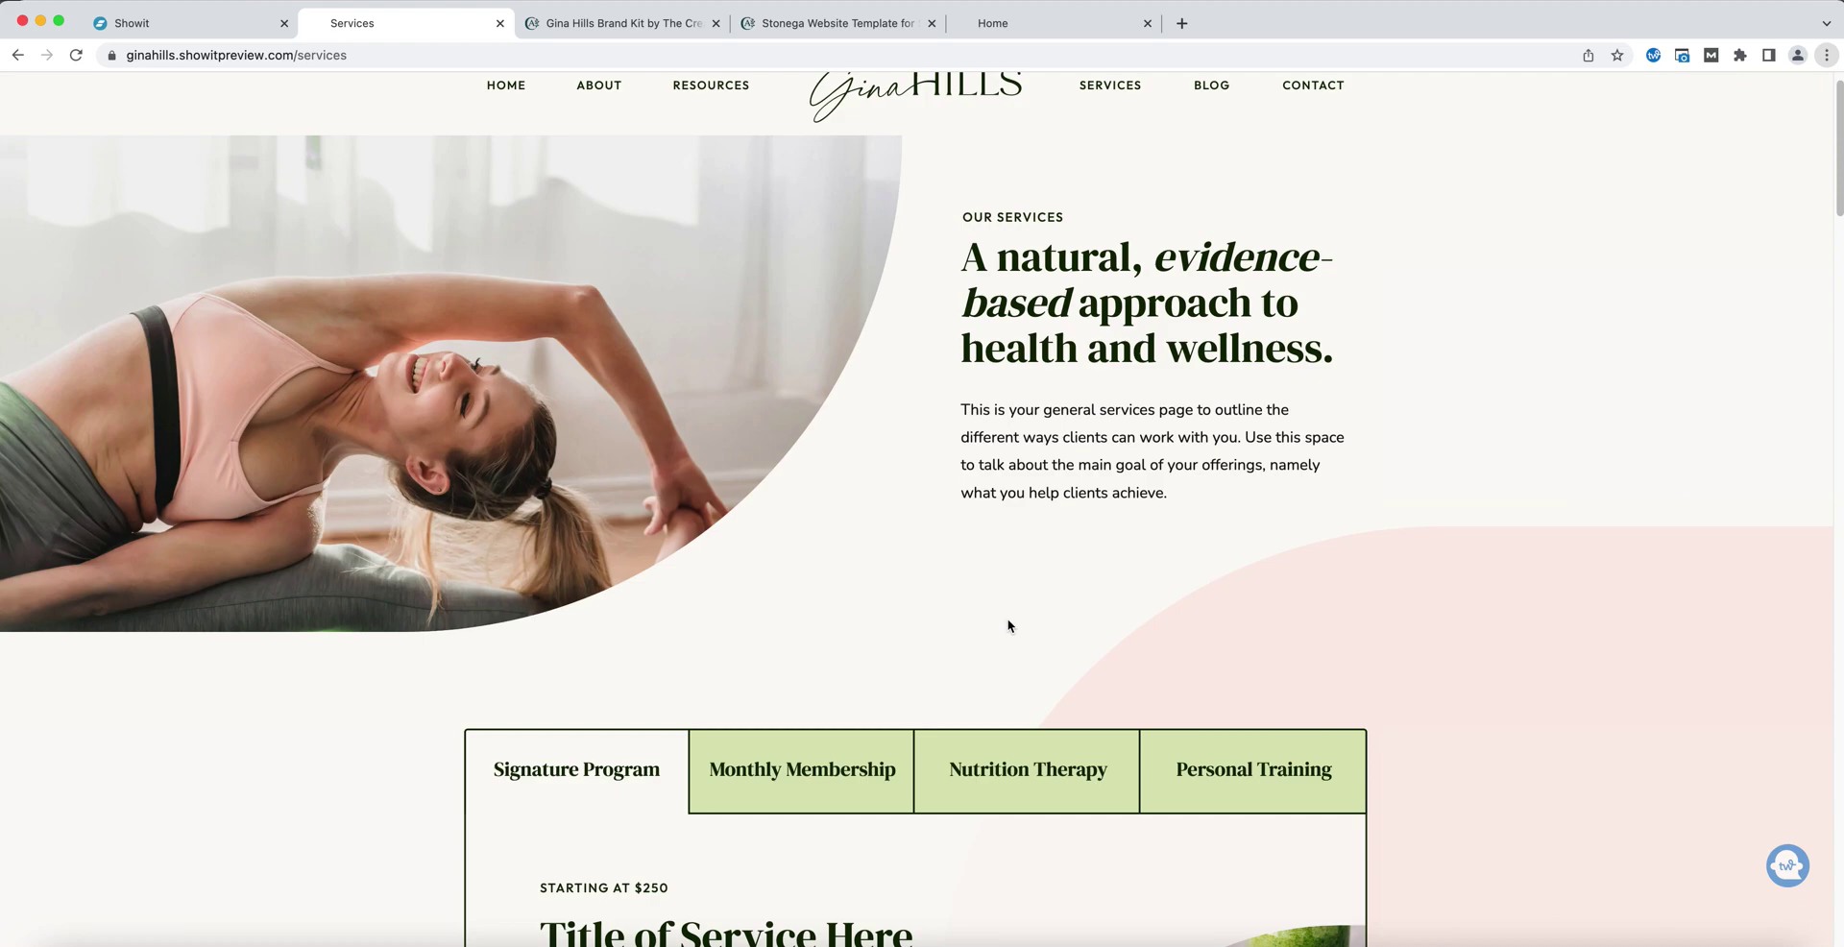
Scroll the live Services page and view the Monthly Membership service details.
scroll(986, 632, up, 1)
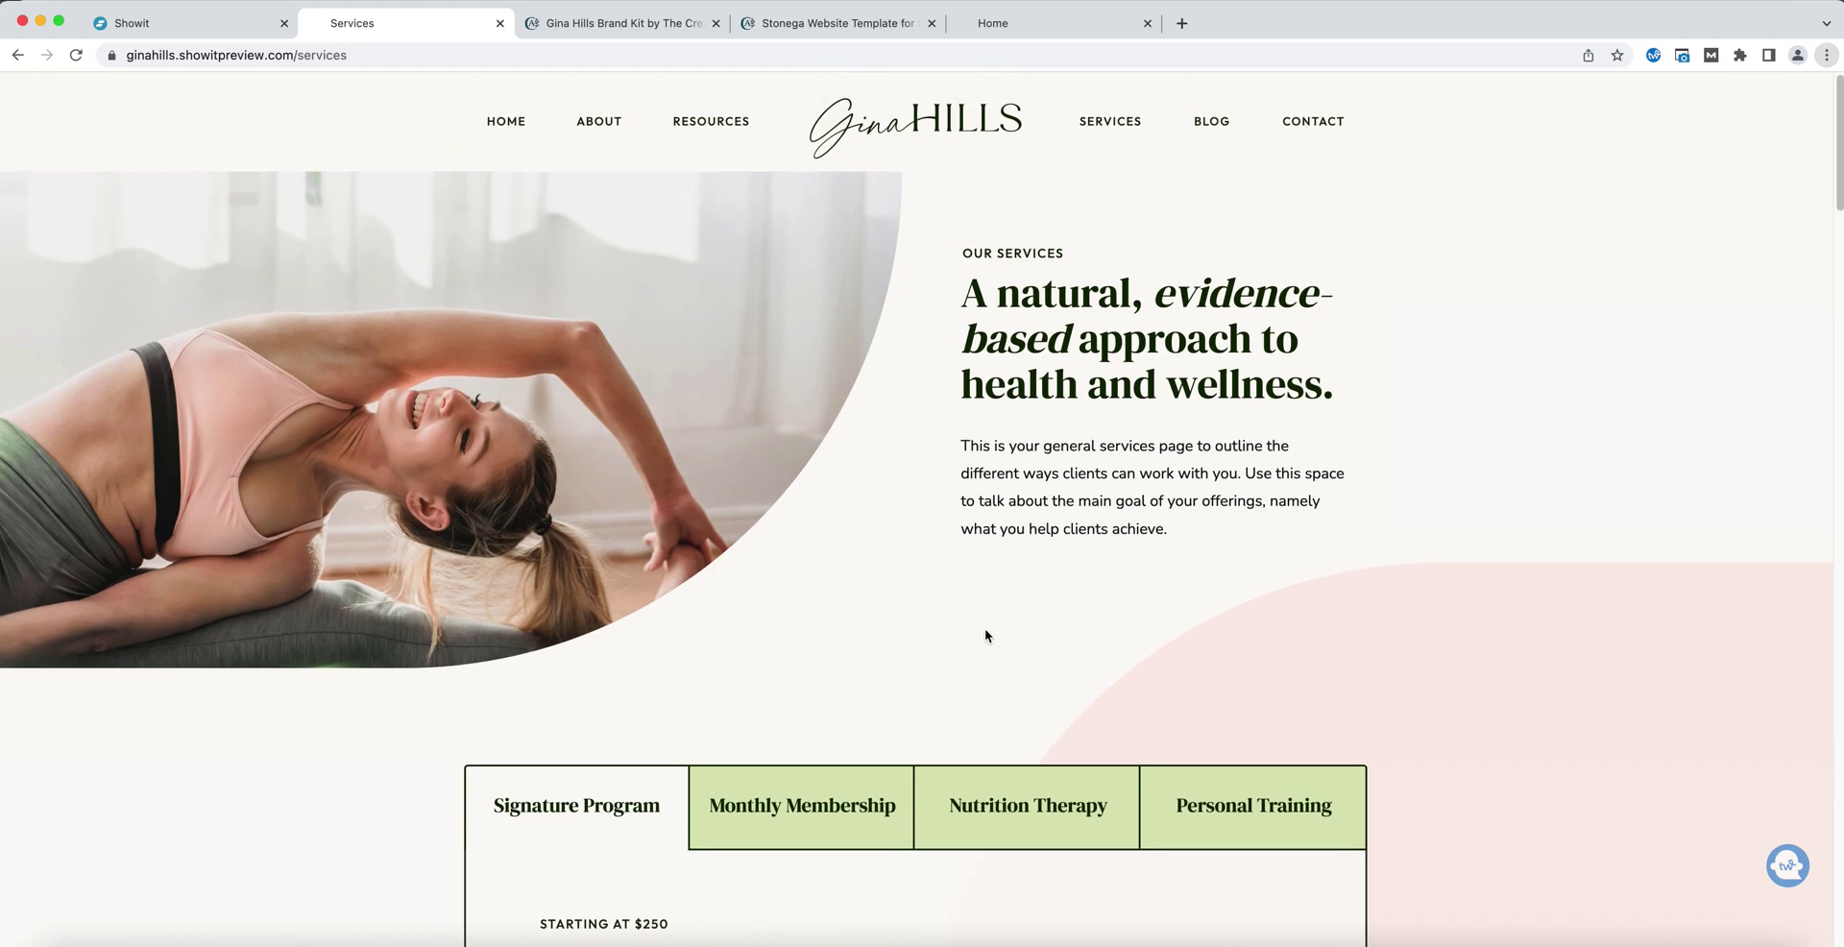
scroll(986, 635, down, 4)
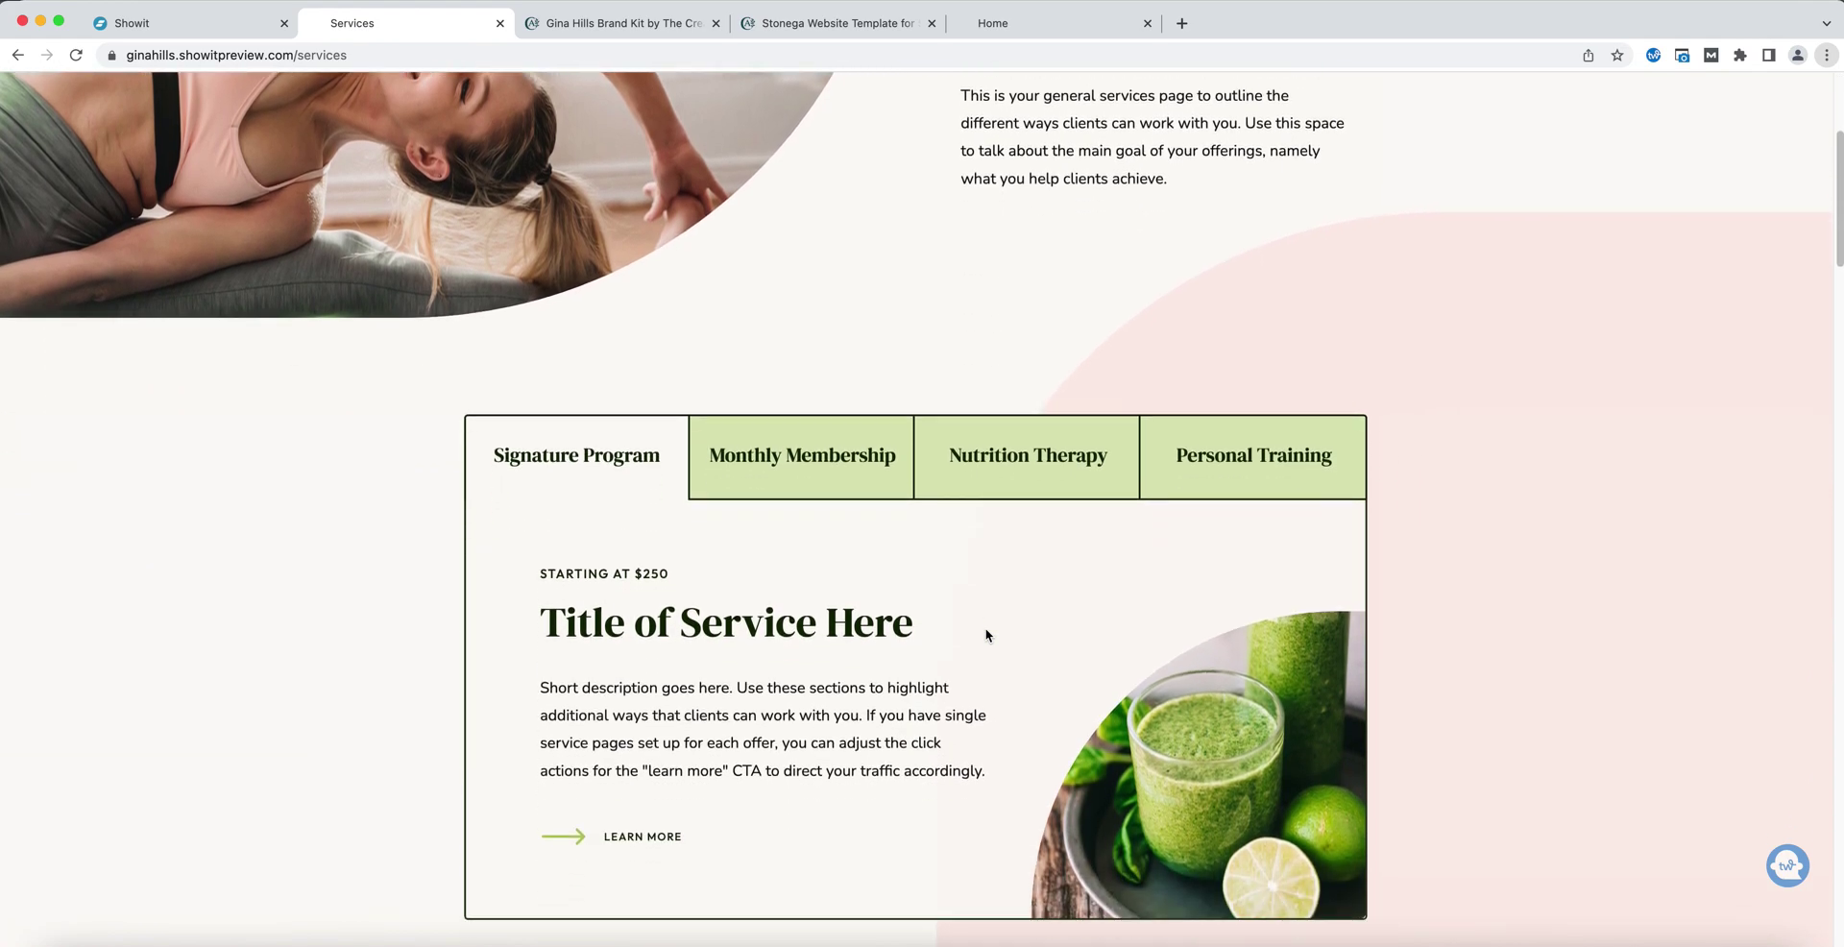
scroll(986, 635, down, 1)
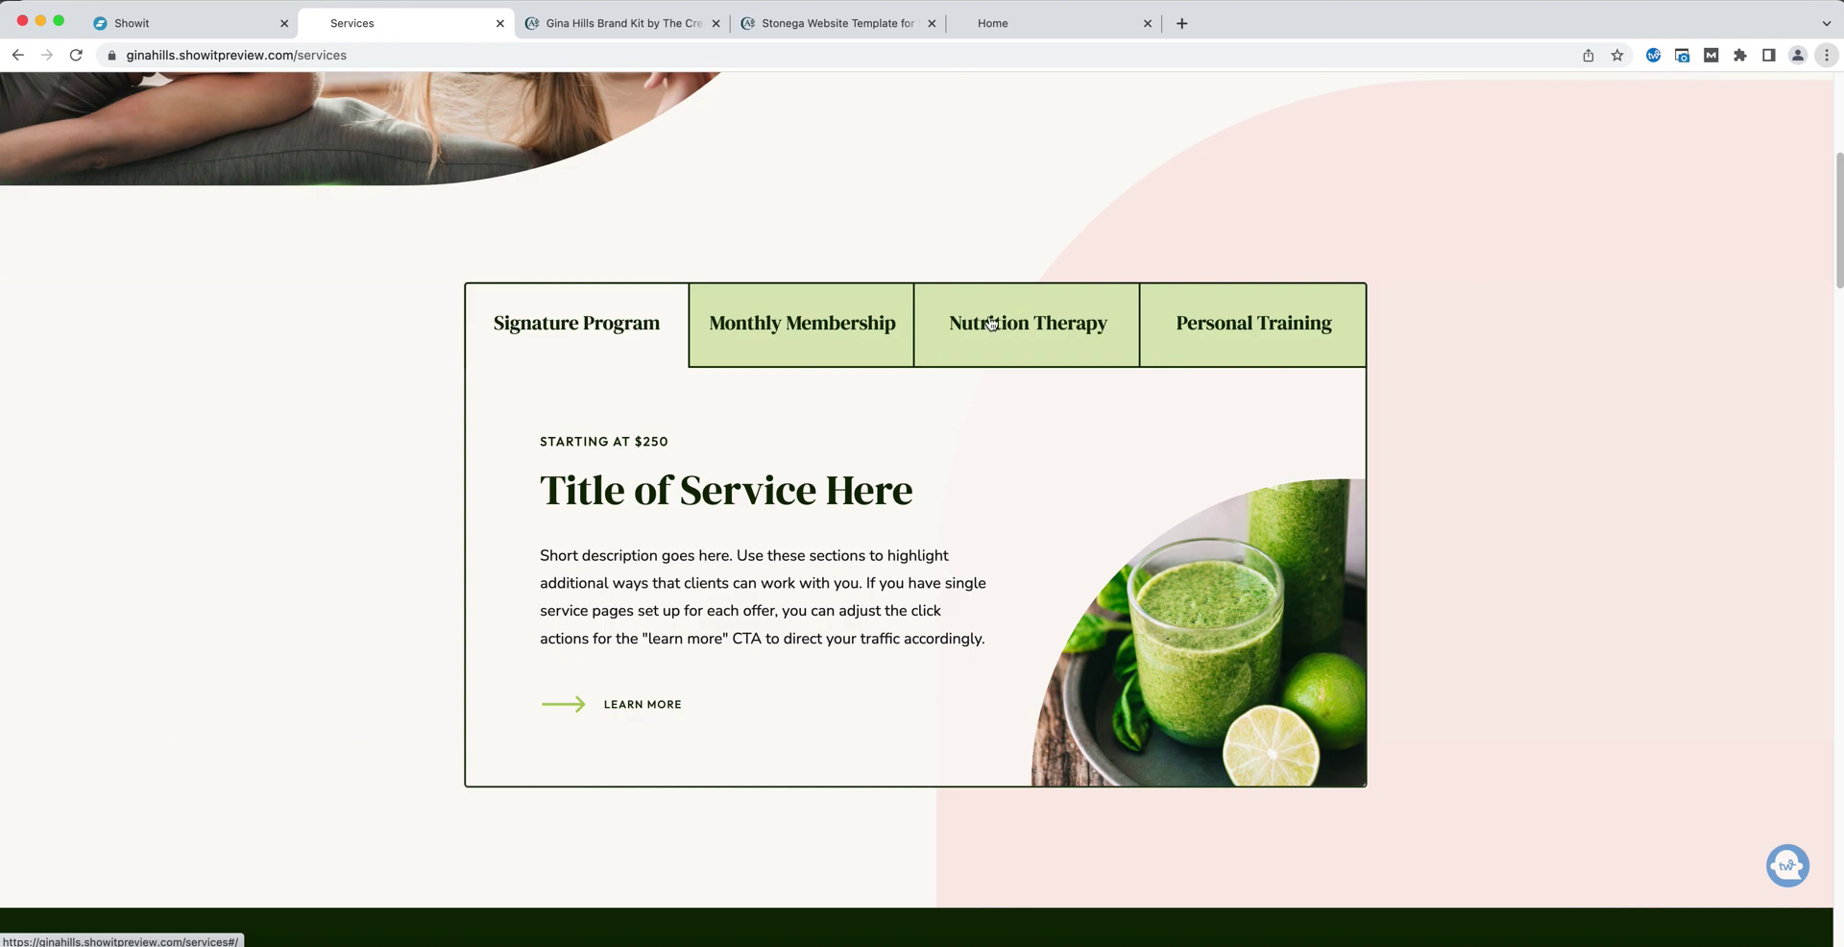
click(852, 334)
scroll(851, 332, down, 1)
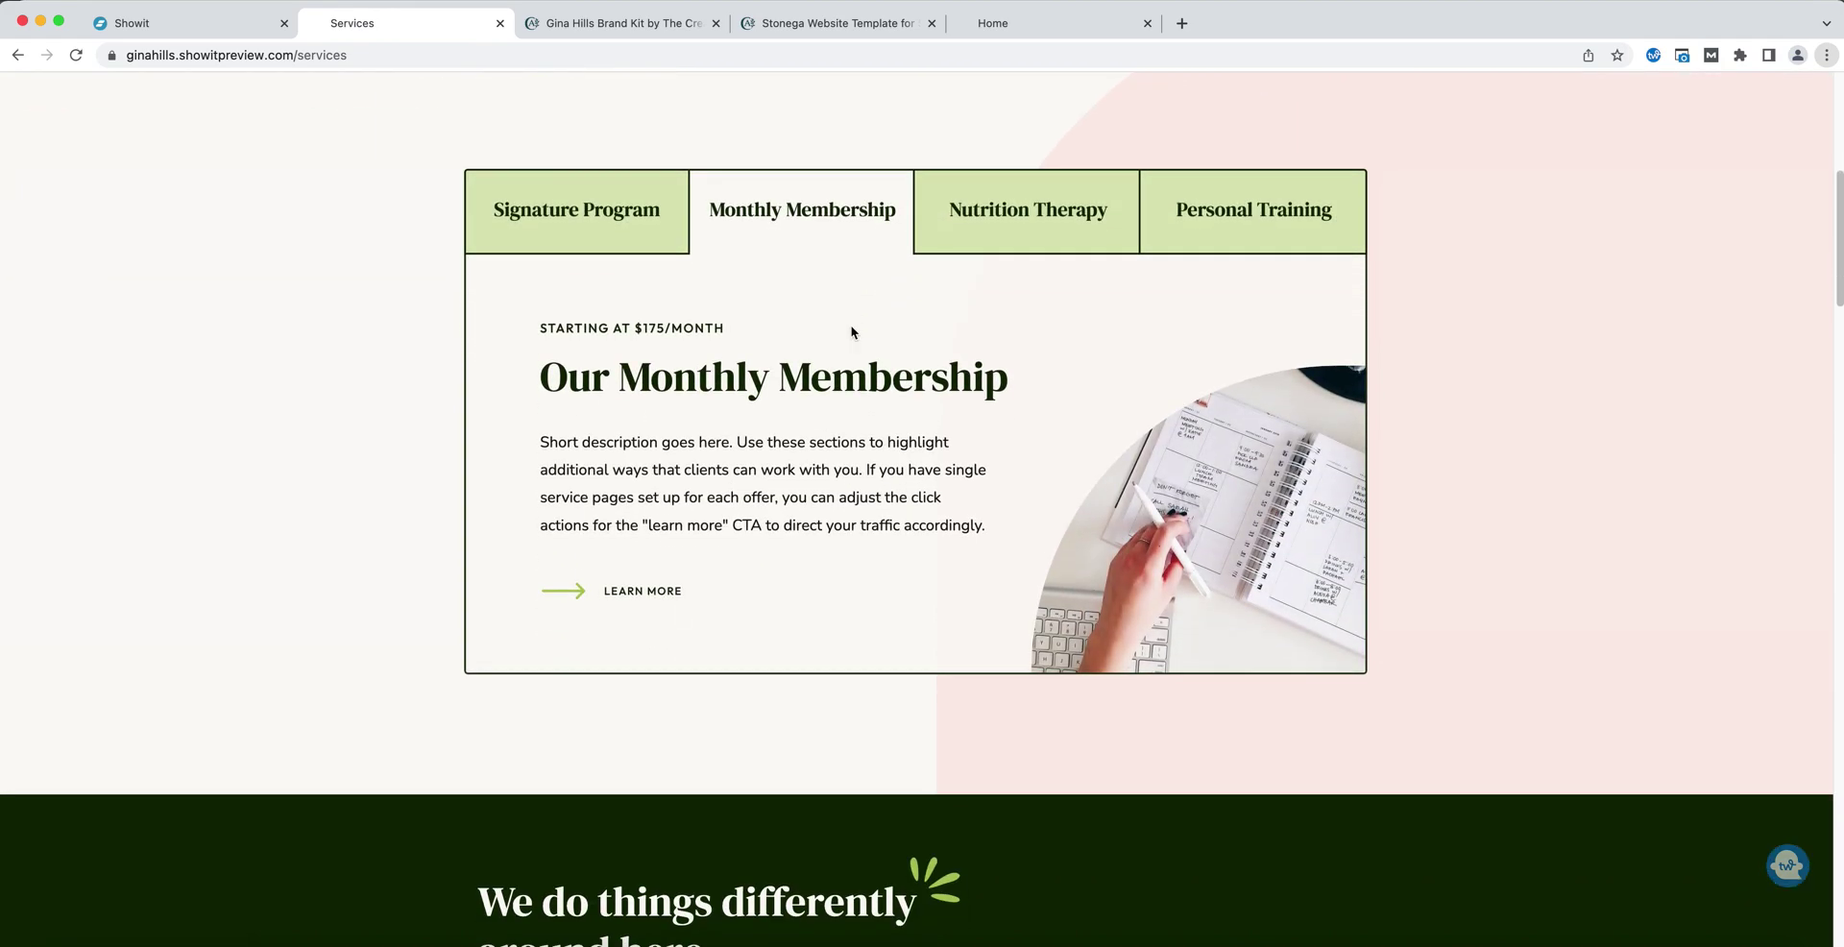
View the Nutrition Therapy and Personal Training details, then return to the Showit editor.
click(977, 219)
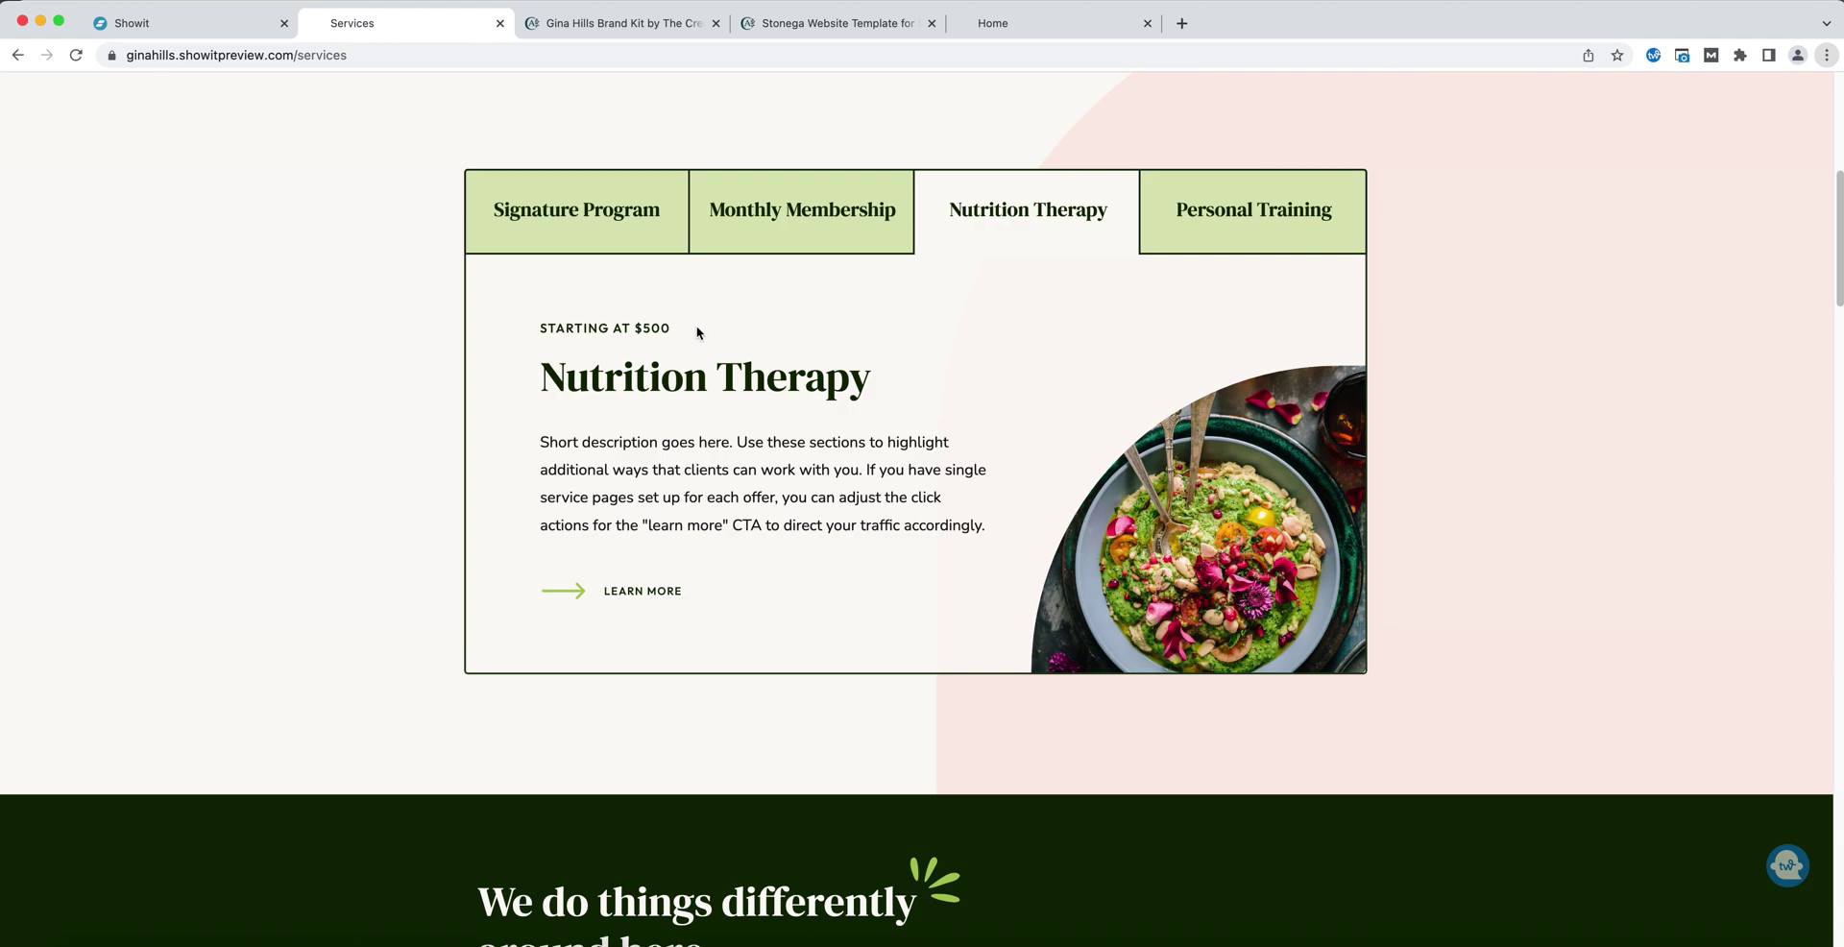
drag(670, 443, 765, 494)
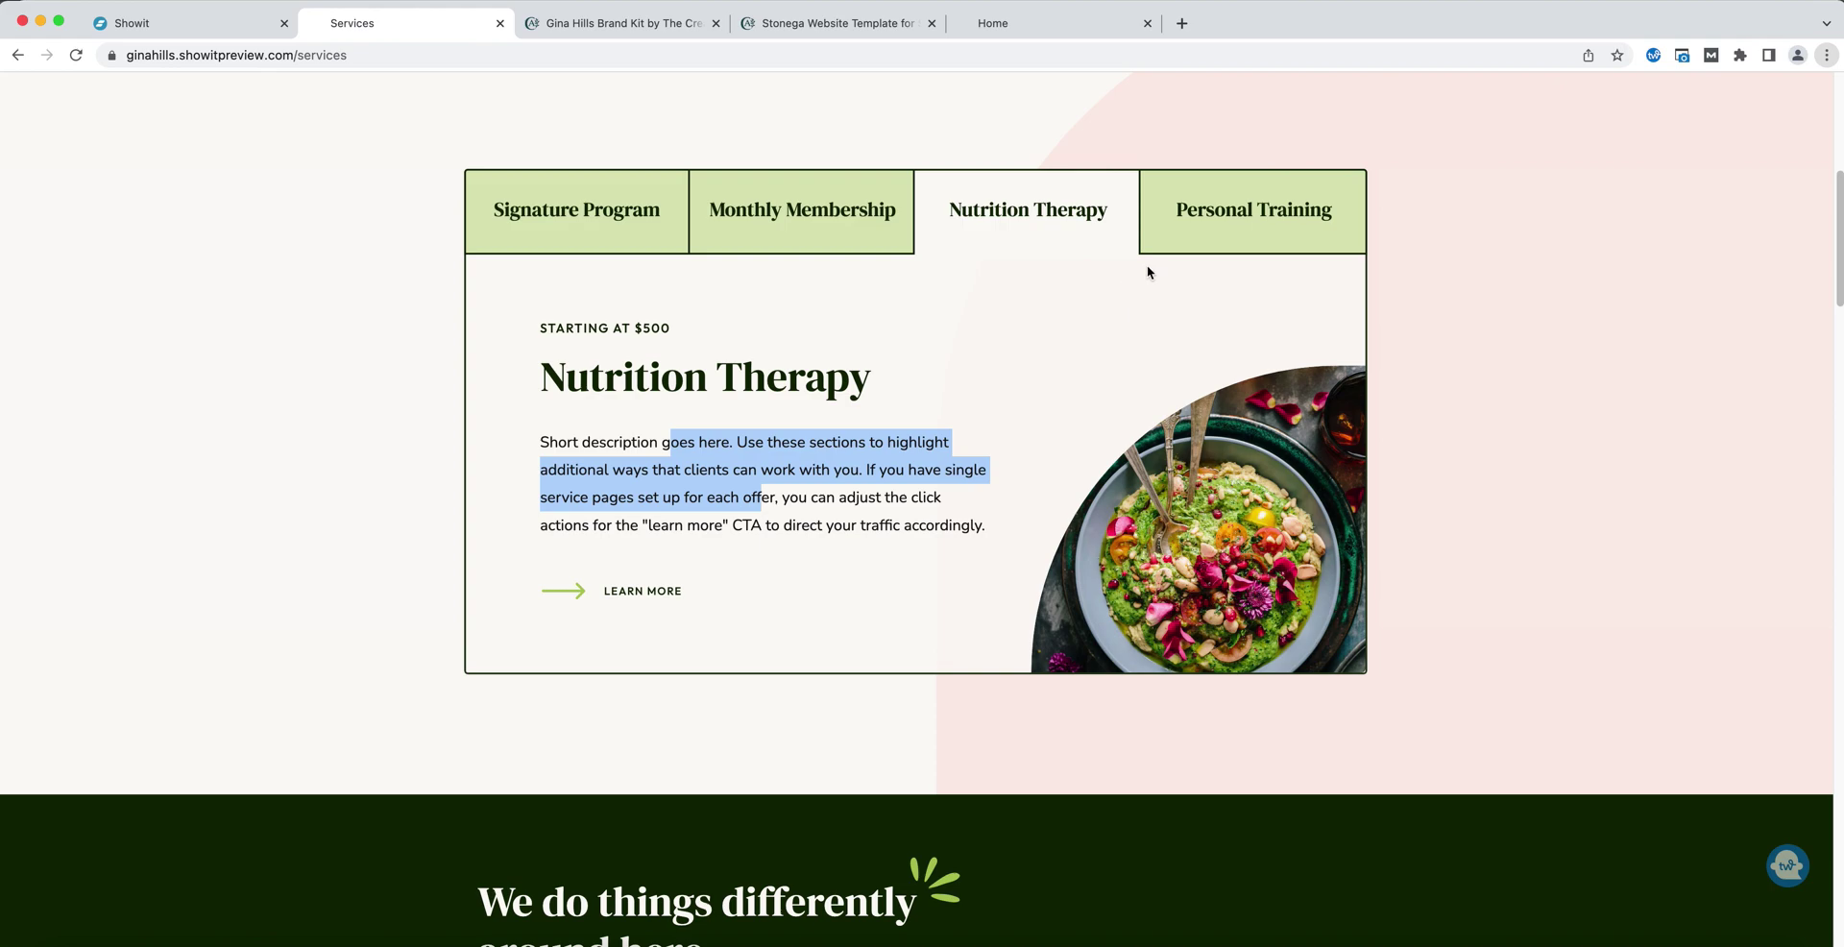
click(1205, 229)
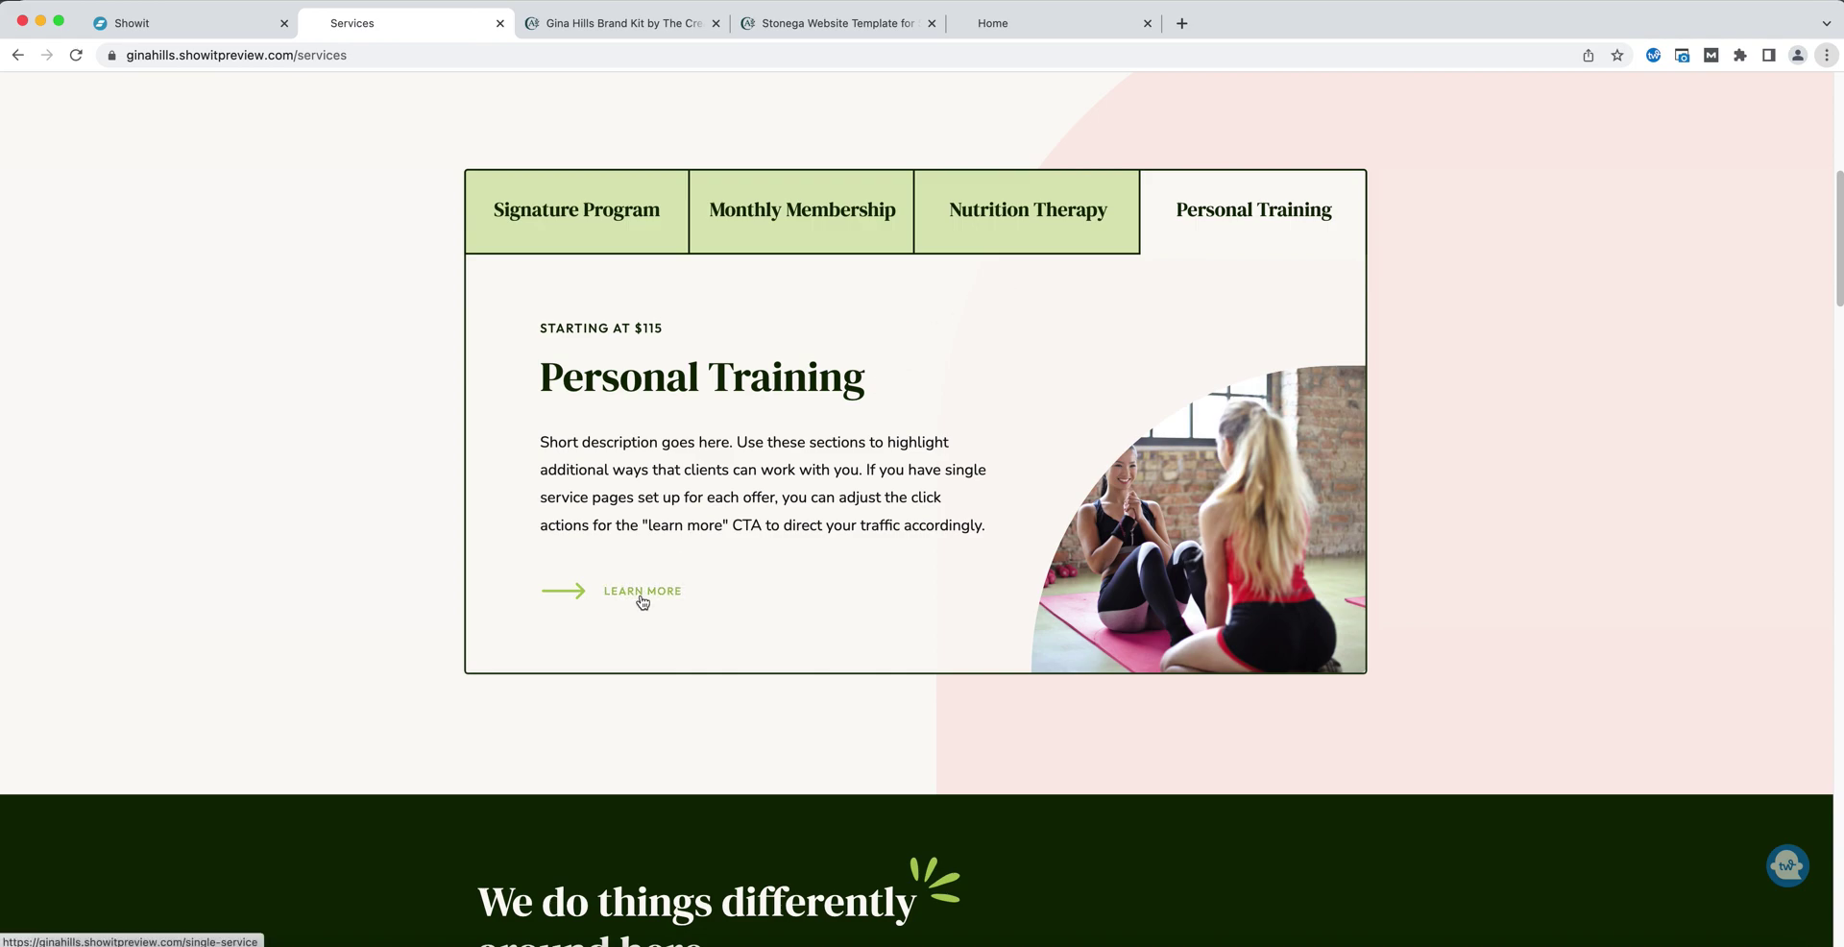
key(ctrl+shift+Tab)
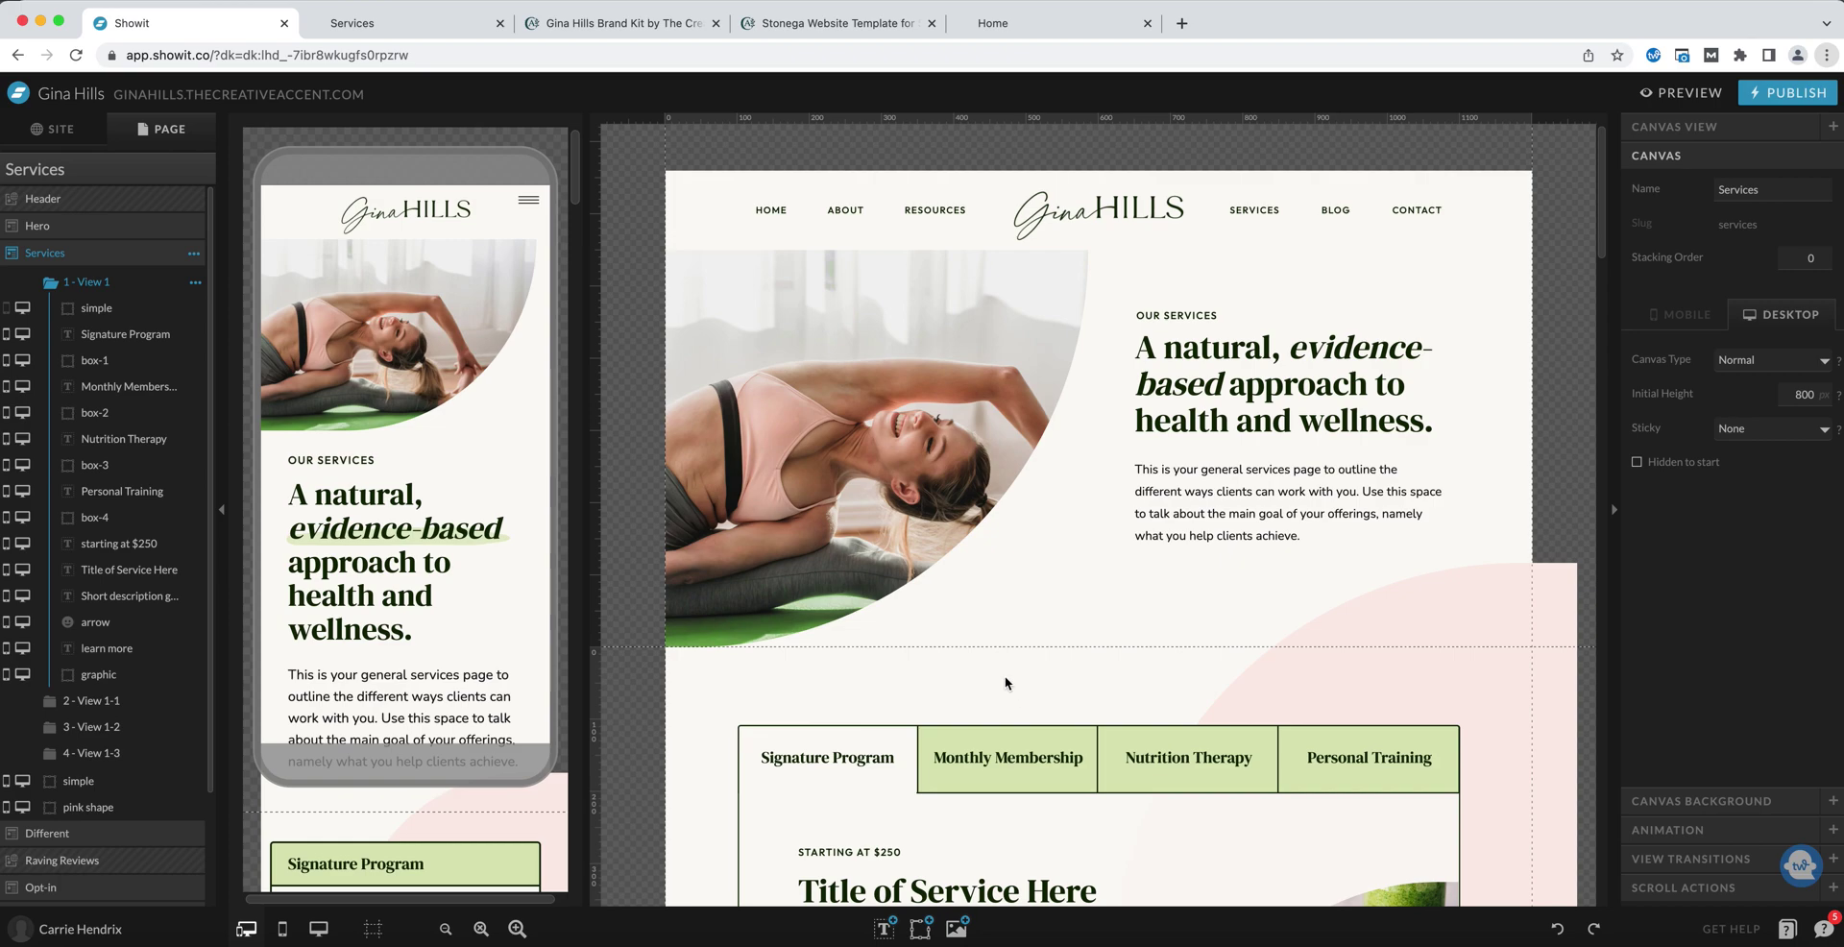
scroll(463, 482, down, 5)
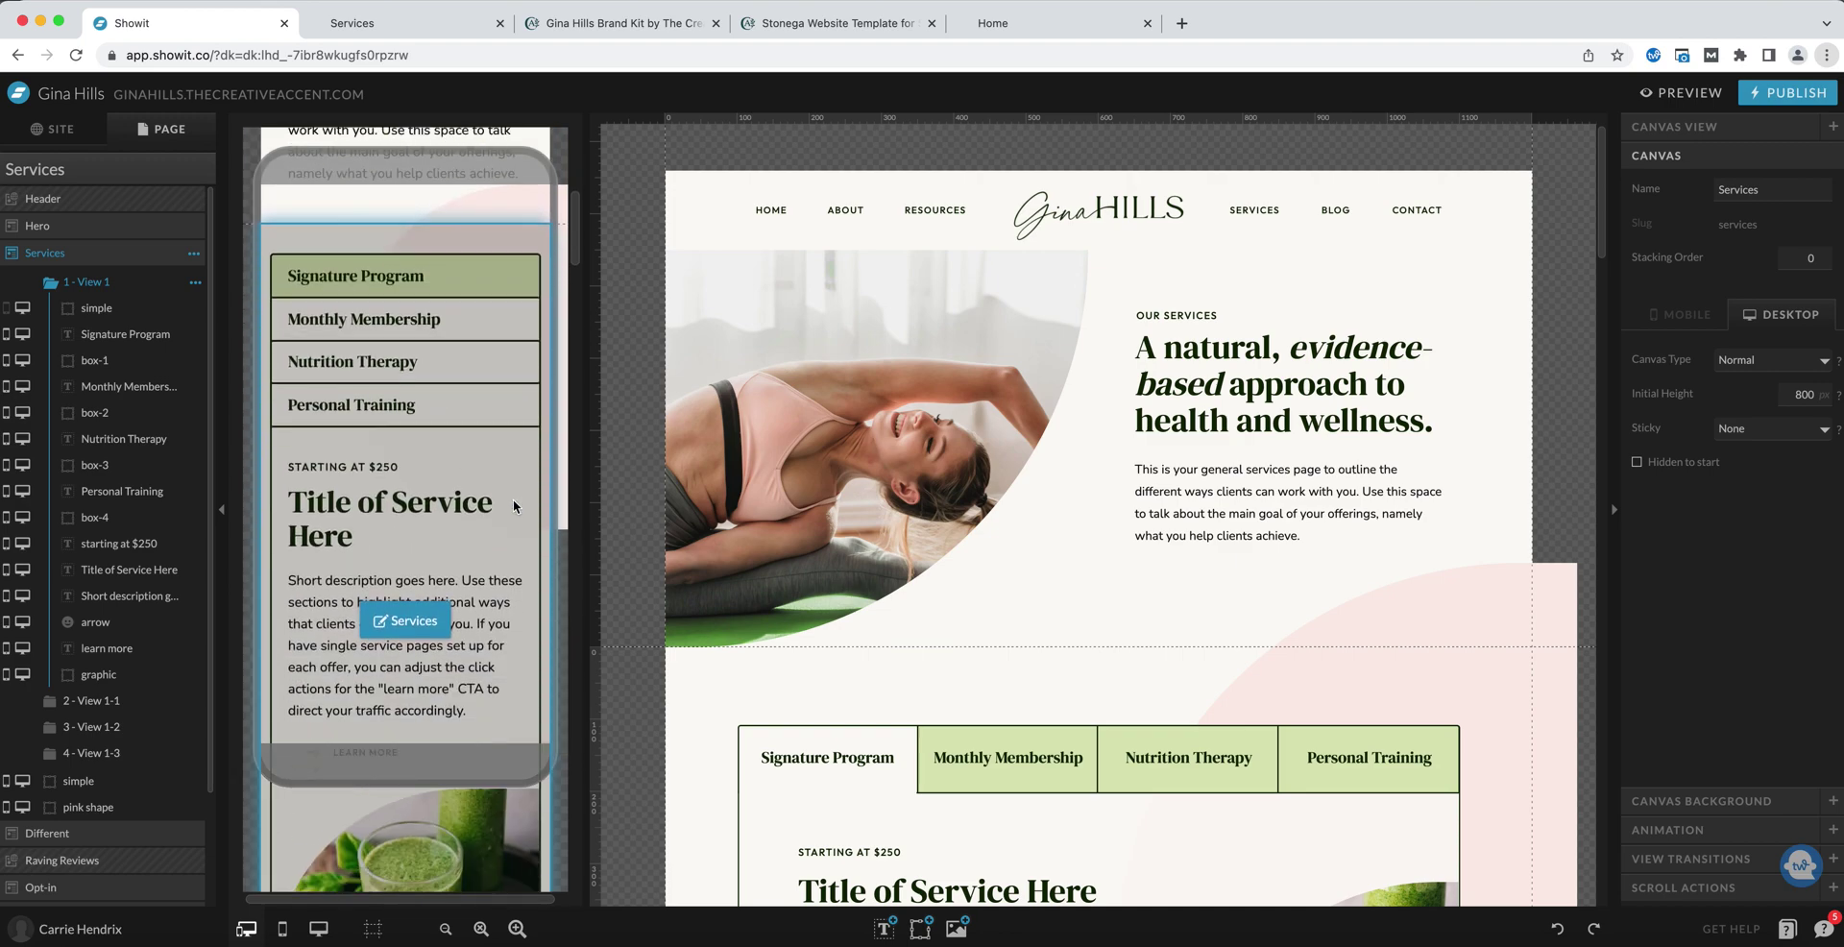
scroll(1046, 538, down, 3)
scroll(1046, 538, down, 2)
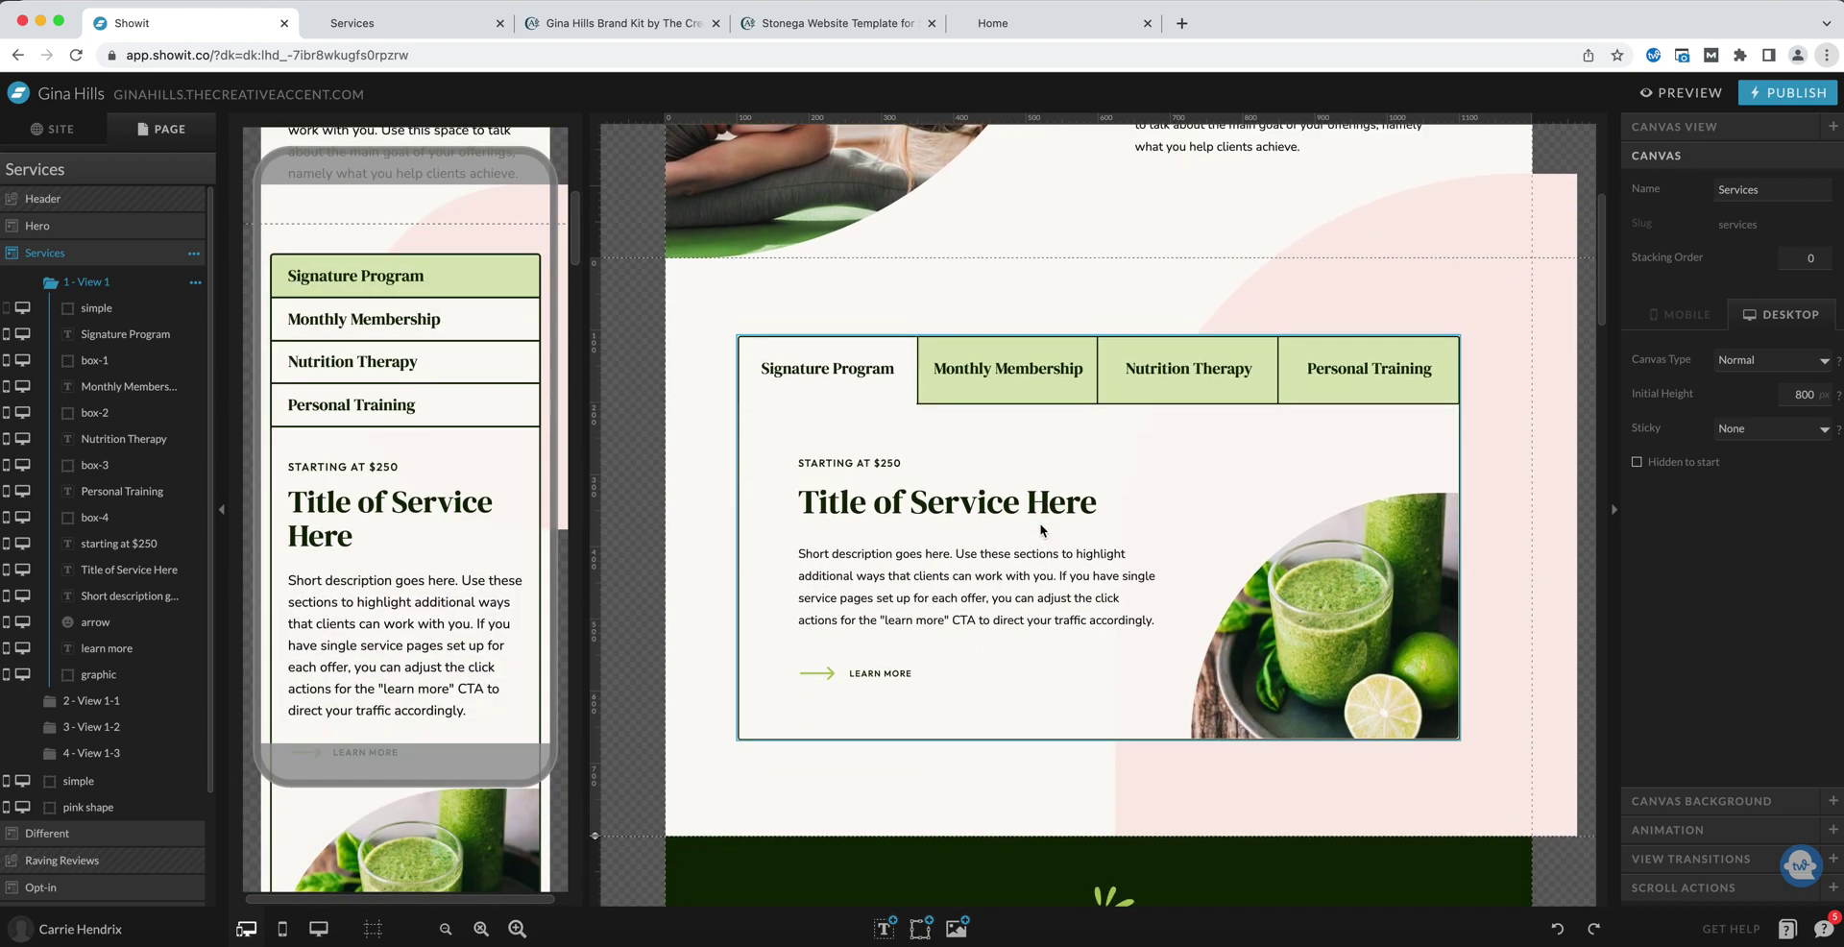
scroll(1037, 531, up, 5)
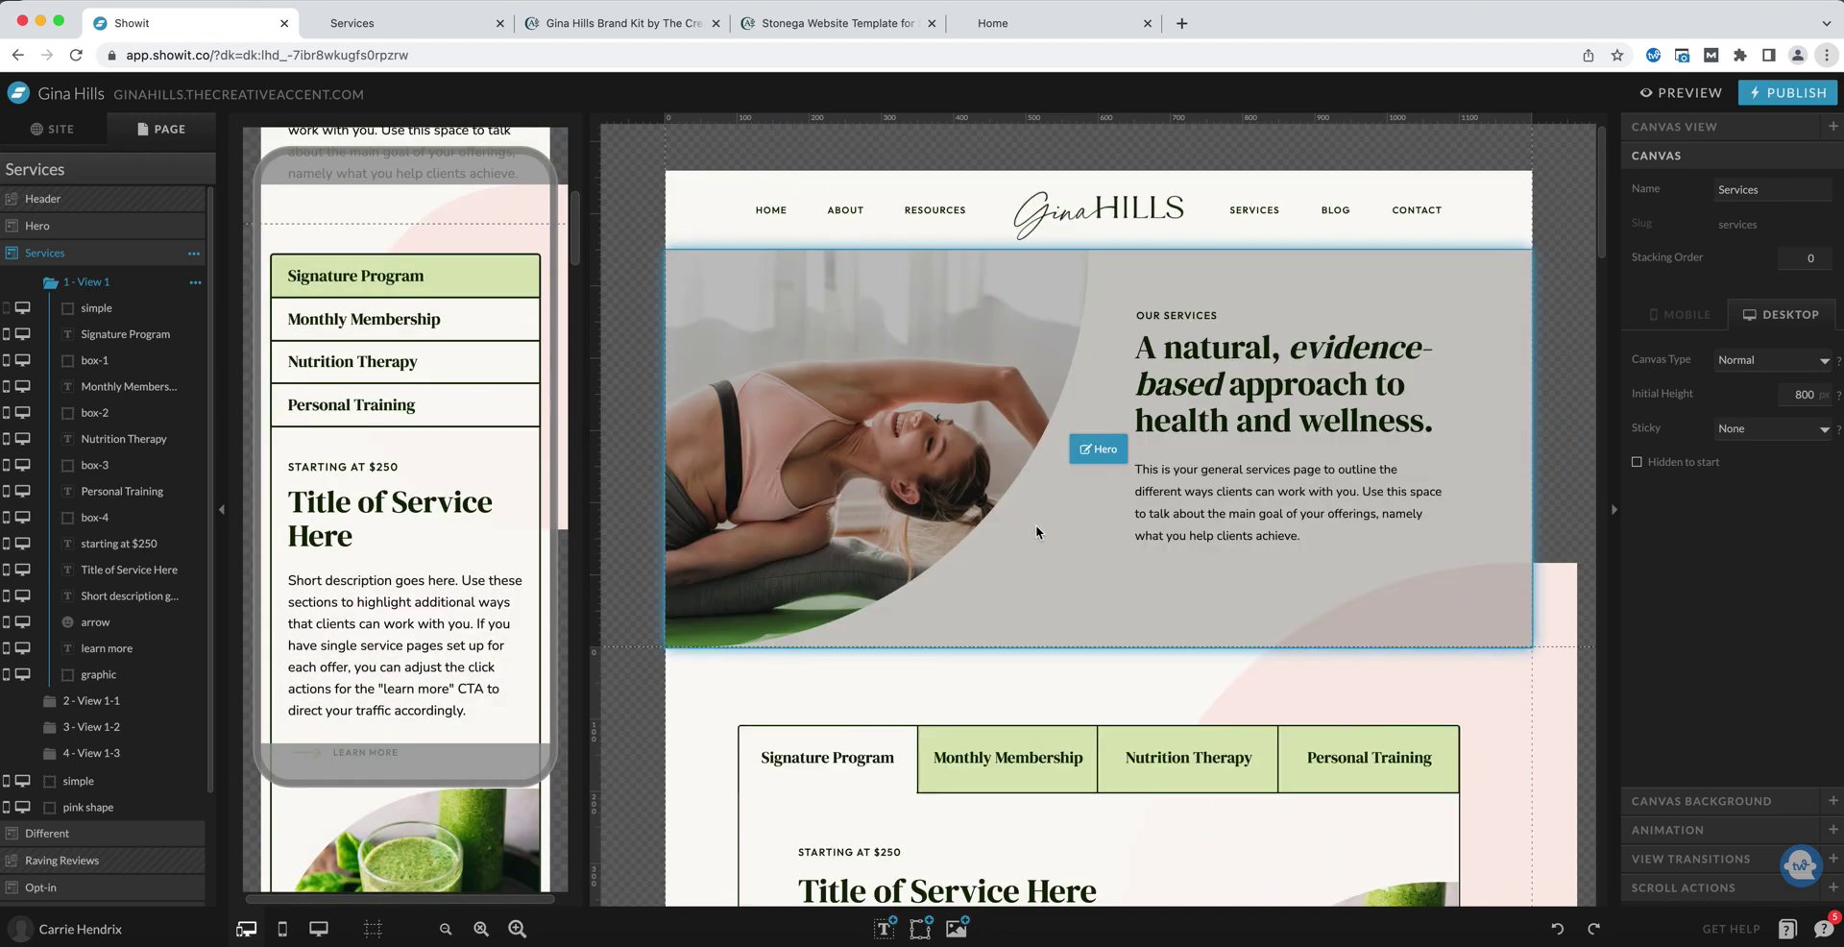
scroll(1035, 523, down, 2)
scroll(1035, 516, down, 1)
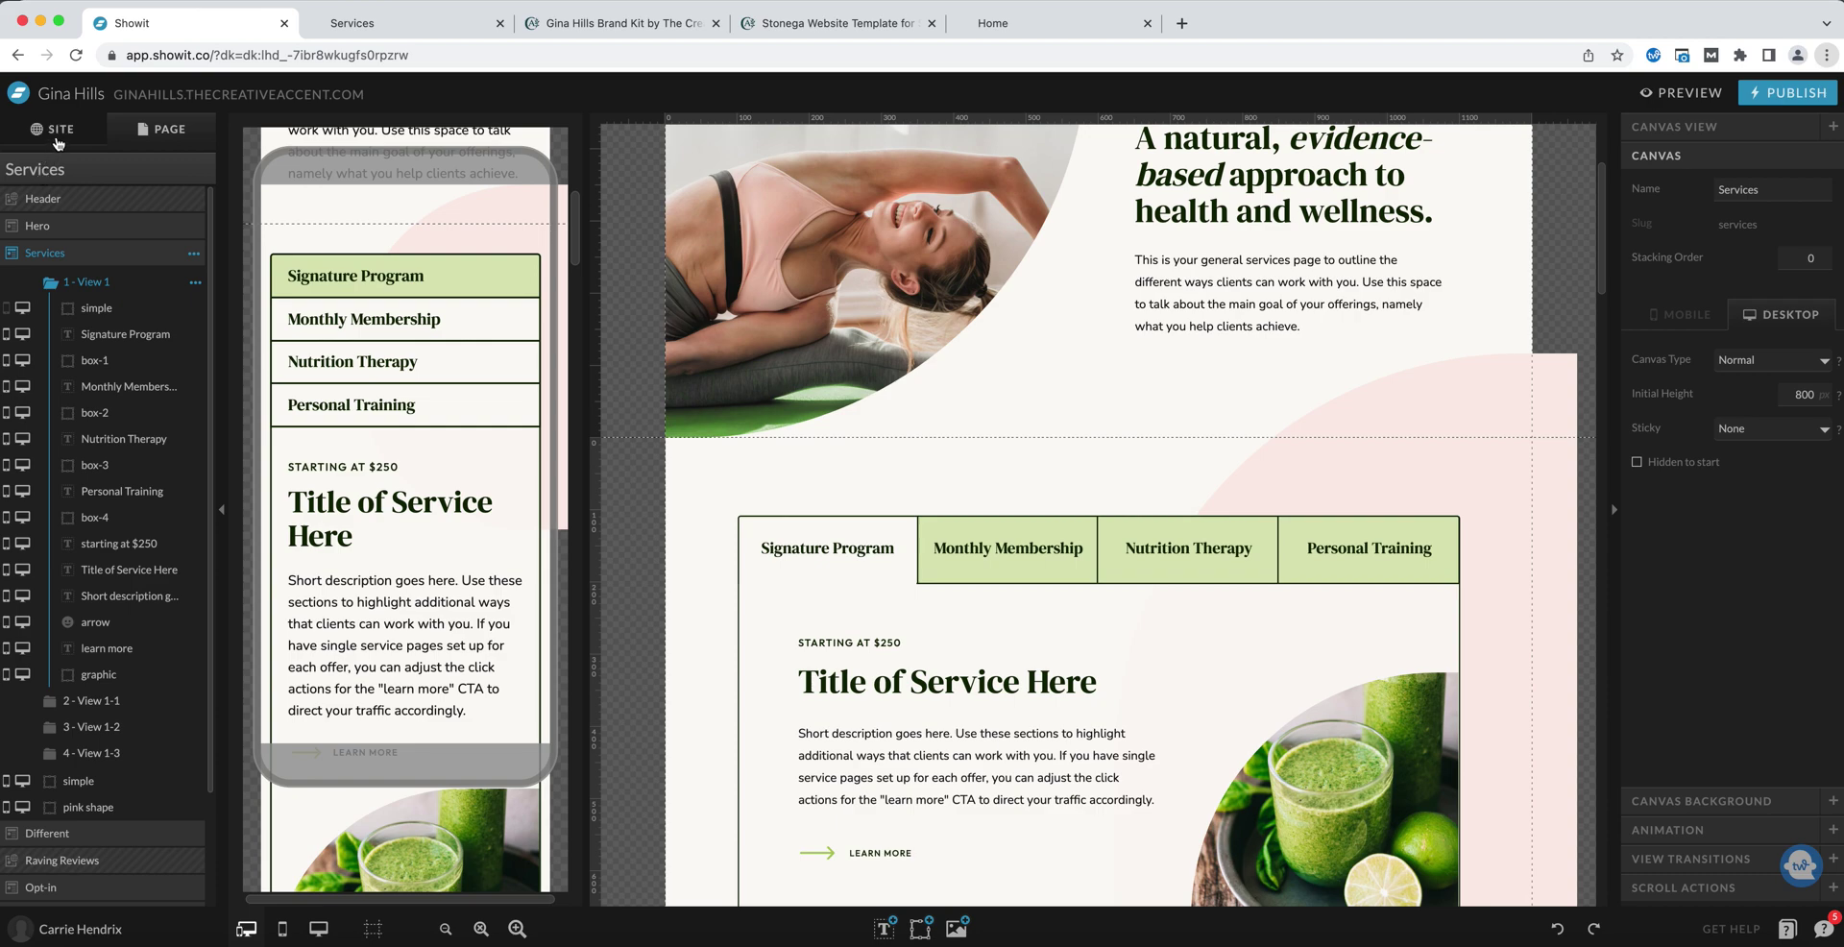
Browse the site's pages and open the Services page for editing.
click(60, 131)
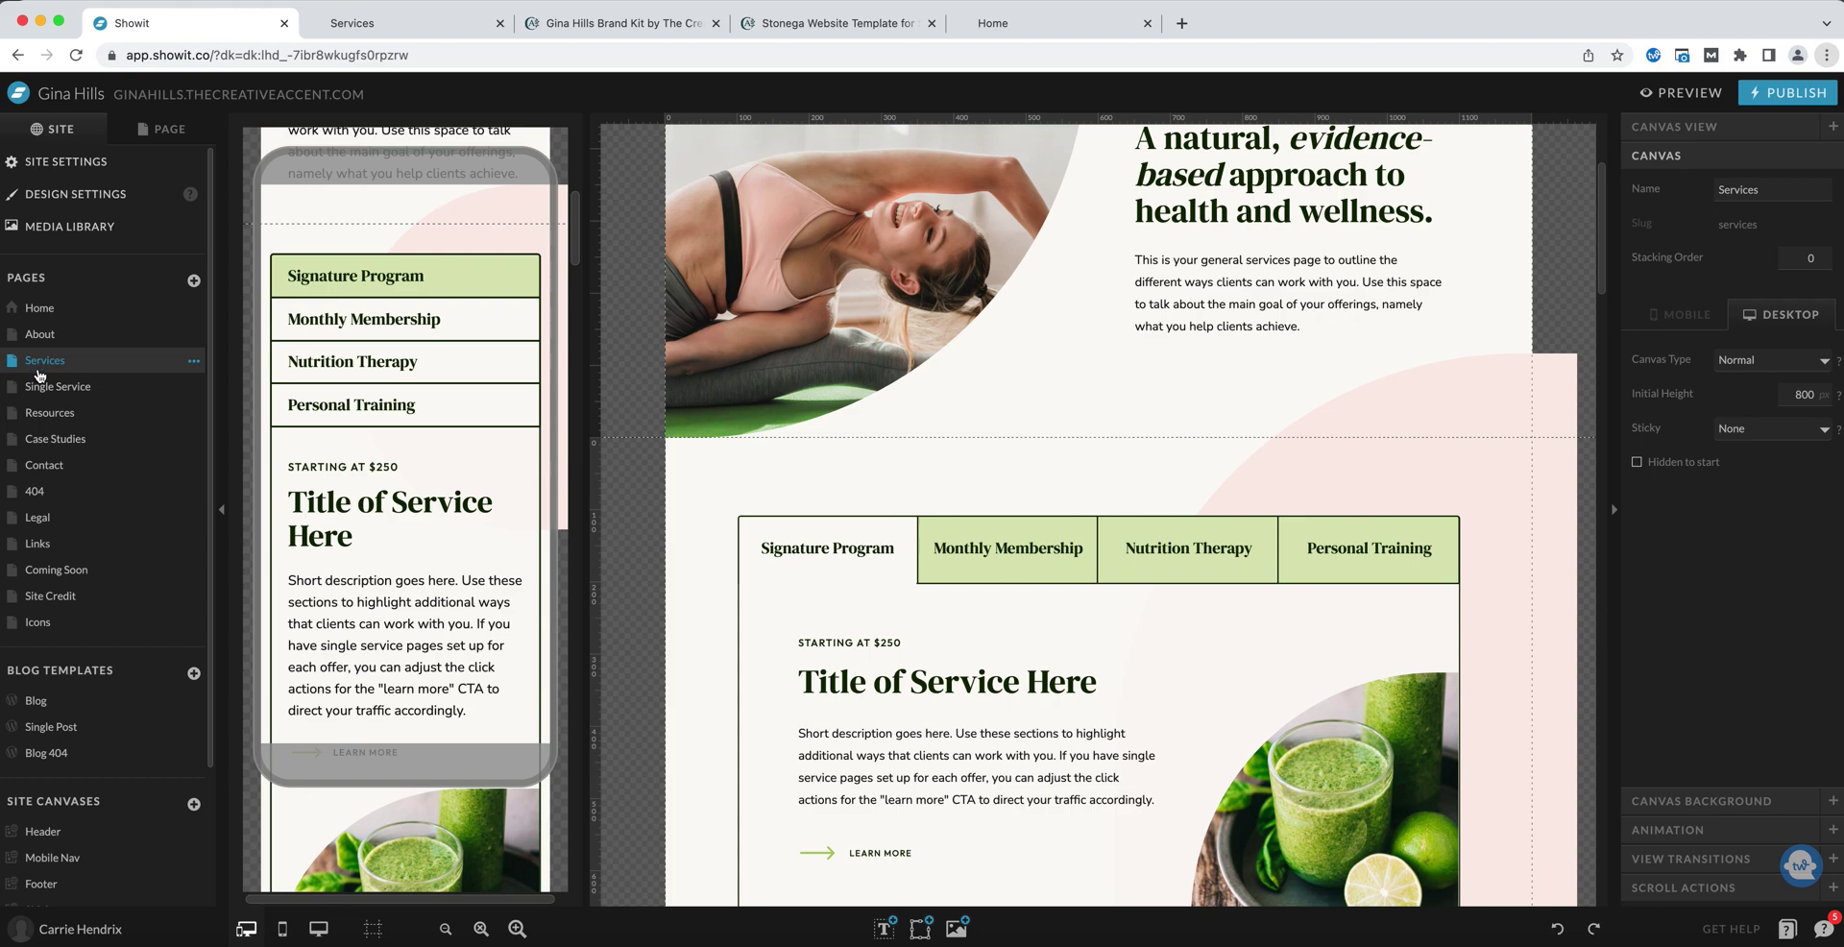
click(67, 391)
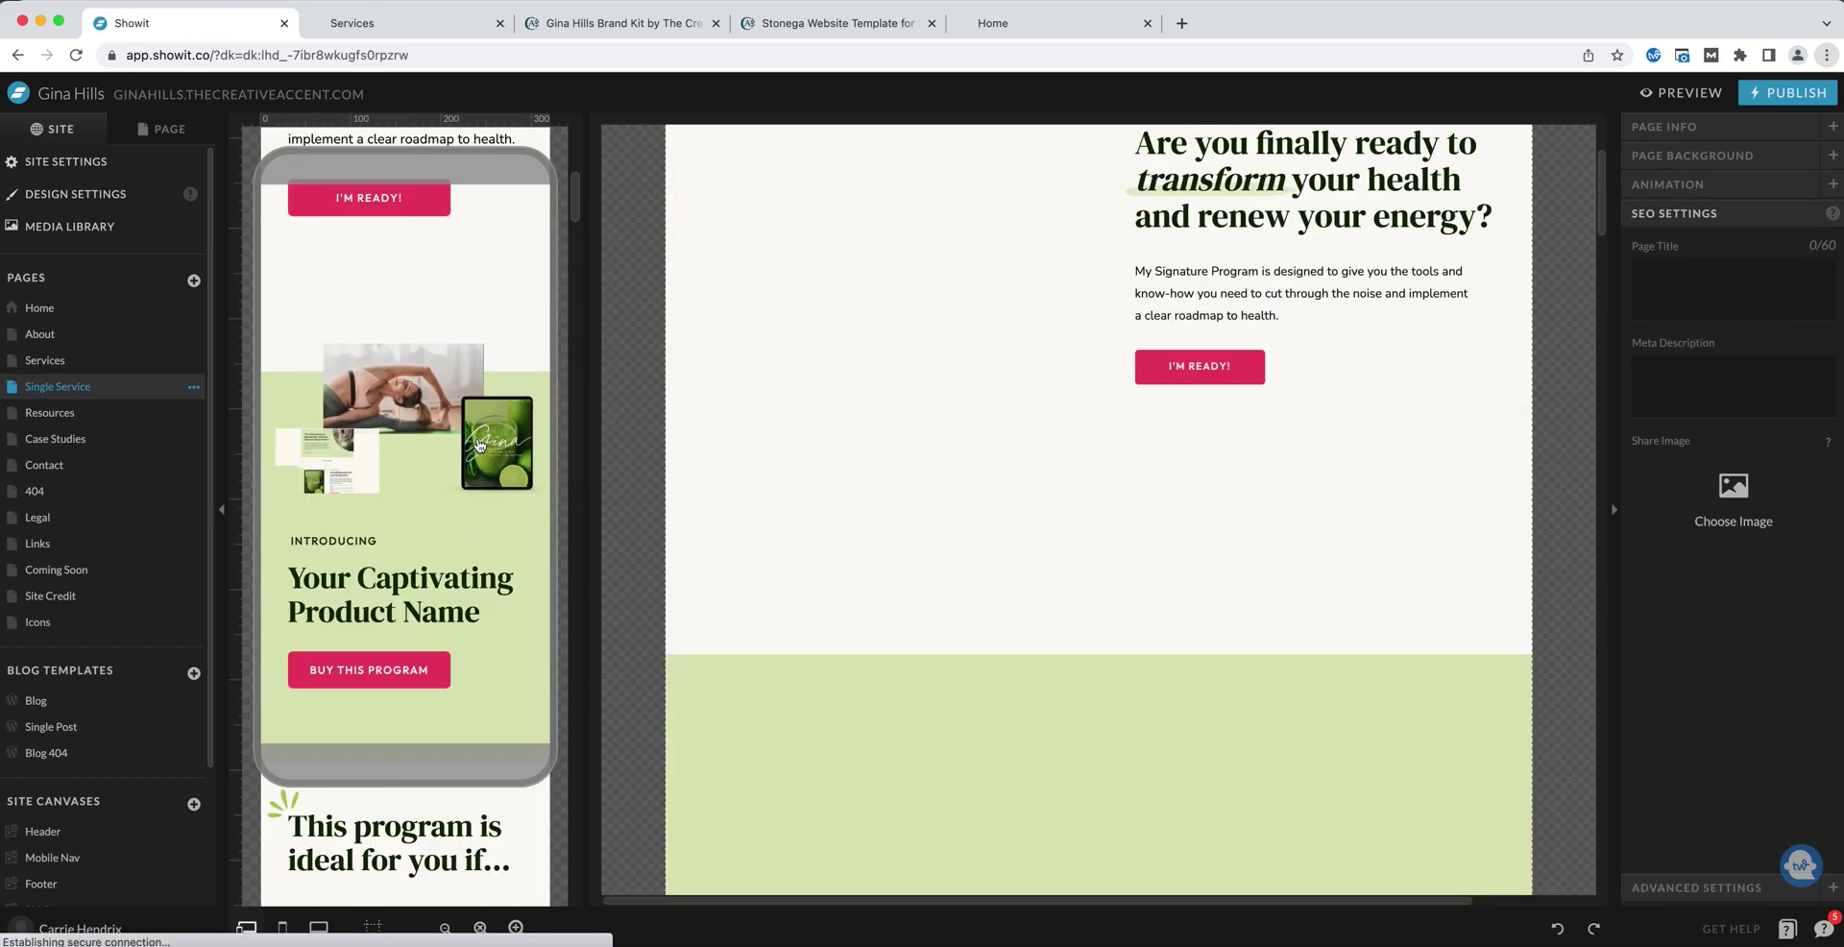
scroll(809, 477, down, 3)
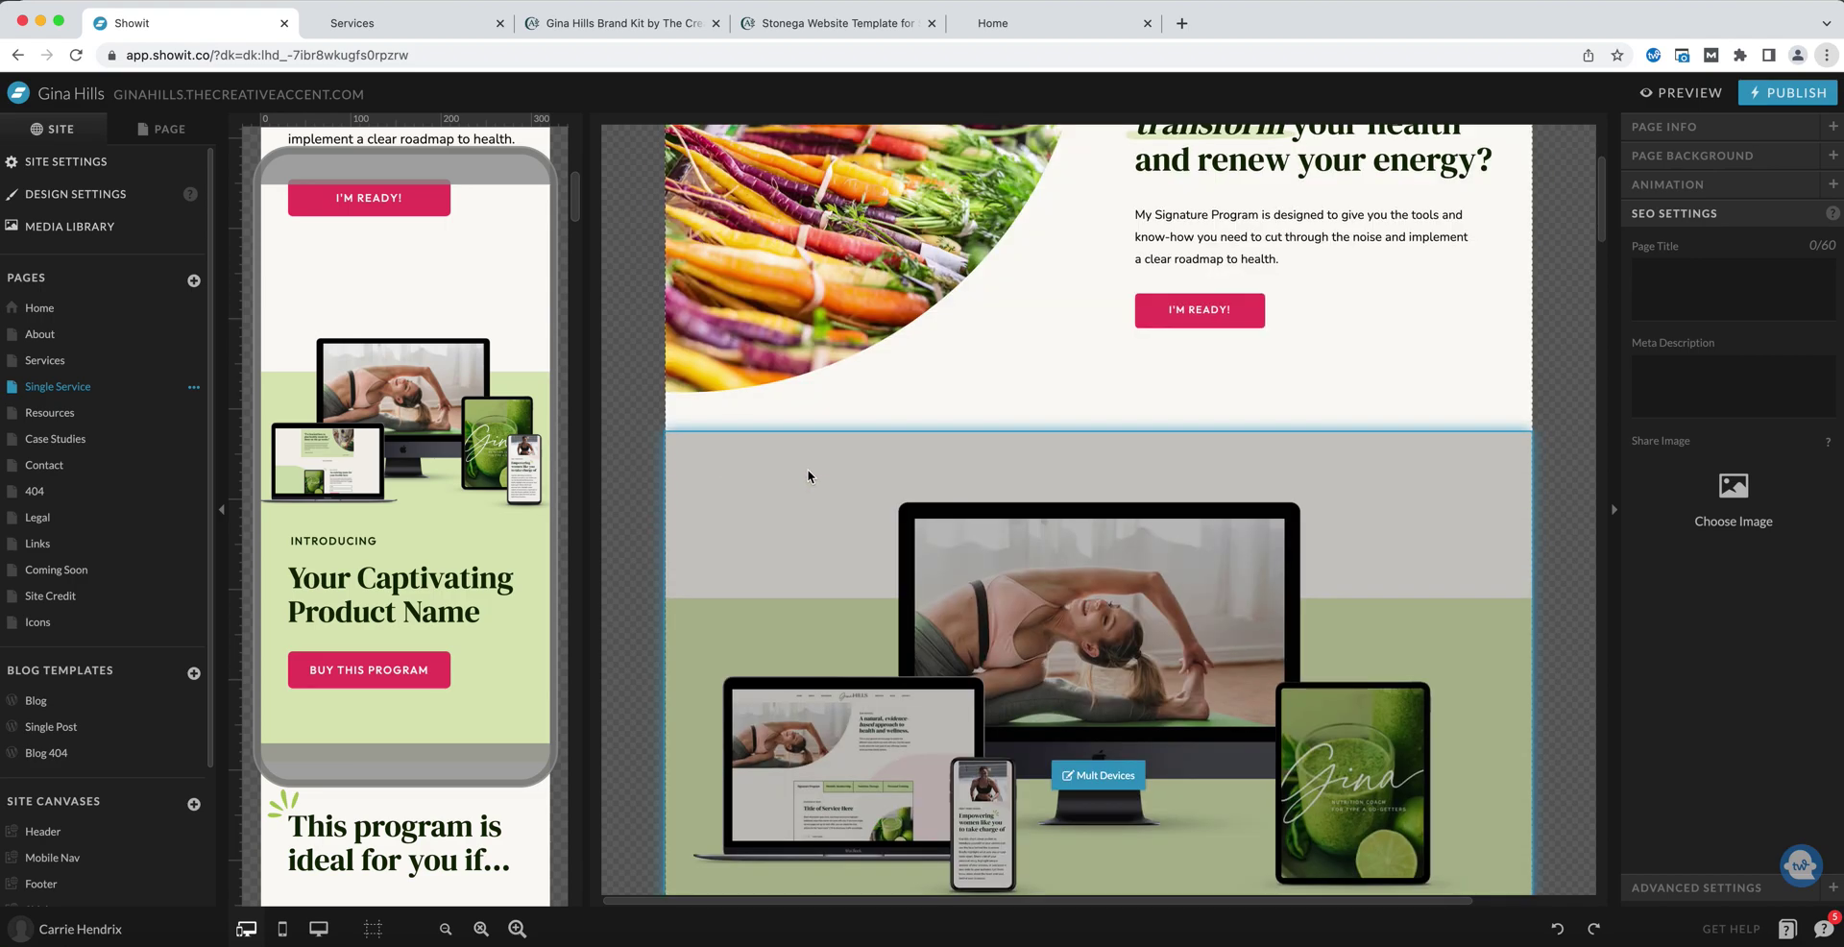
scroll(809, 477, up, 3)
click(50, 363)
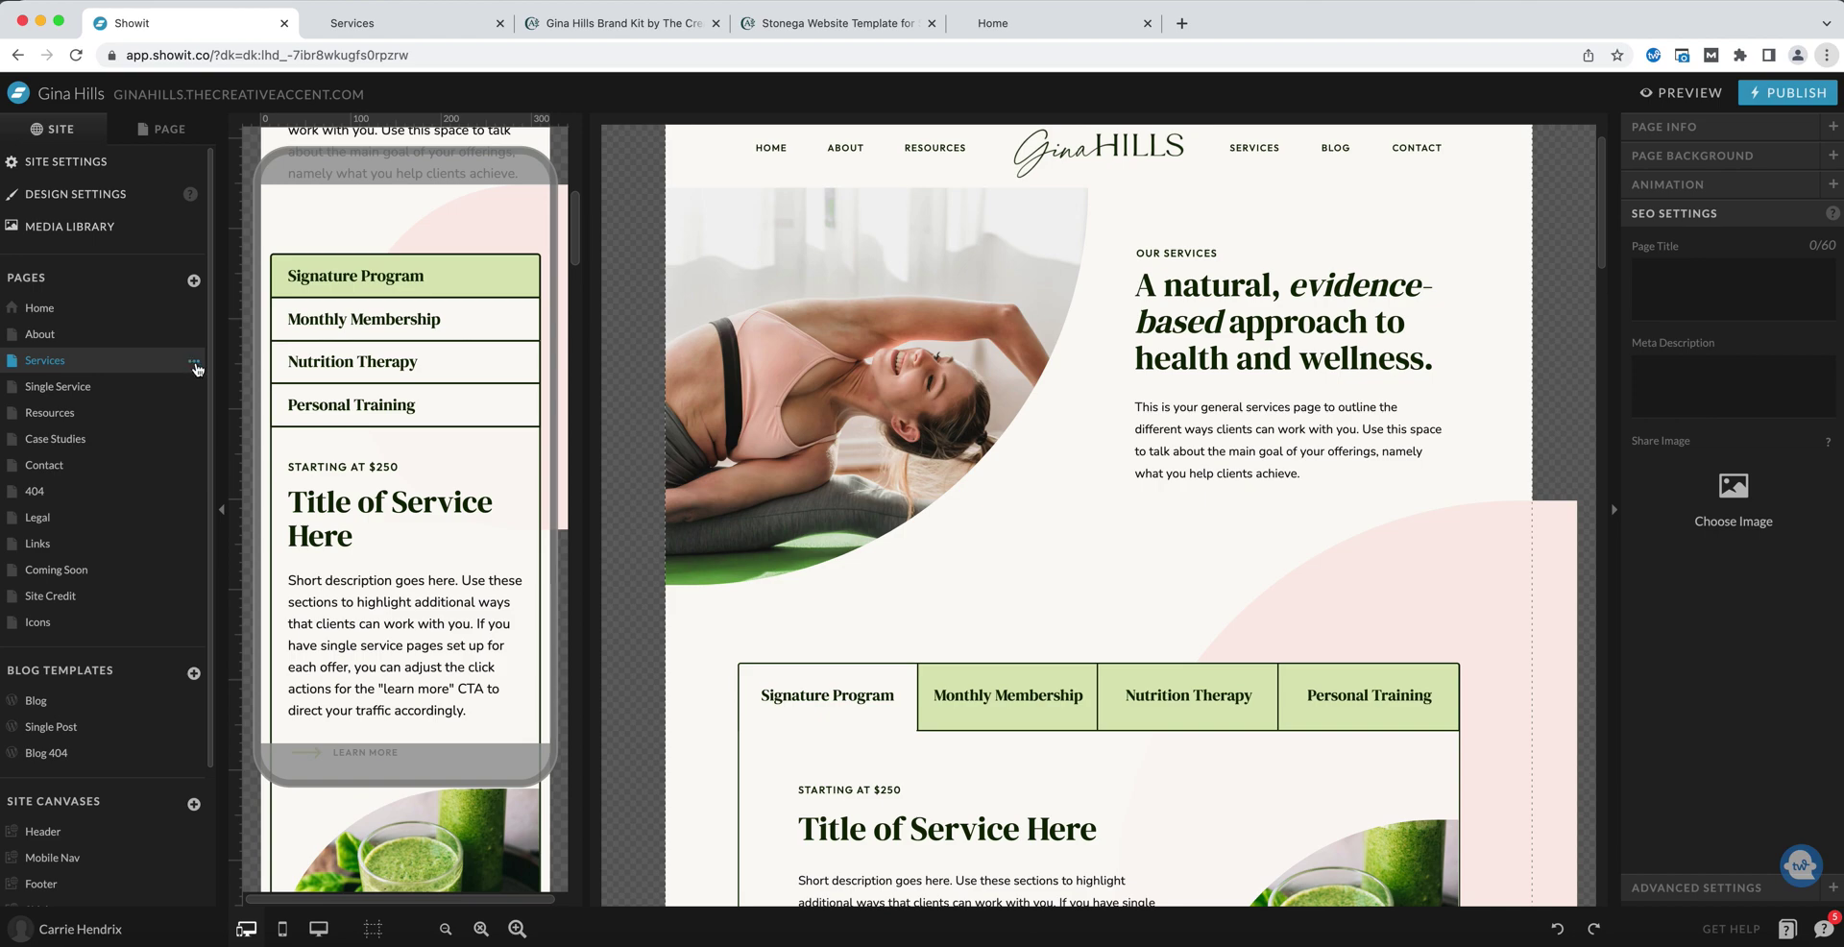
Duplicate the Services page as Services-1 and select its Services canvas.
click(195, 364)
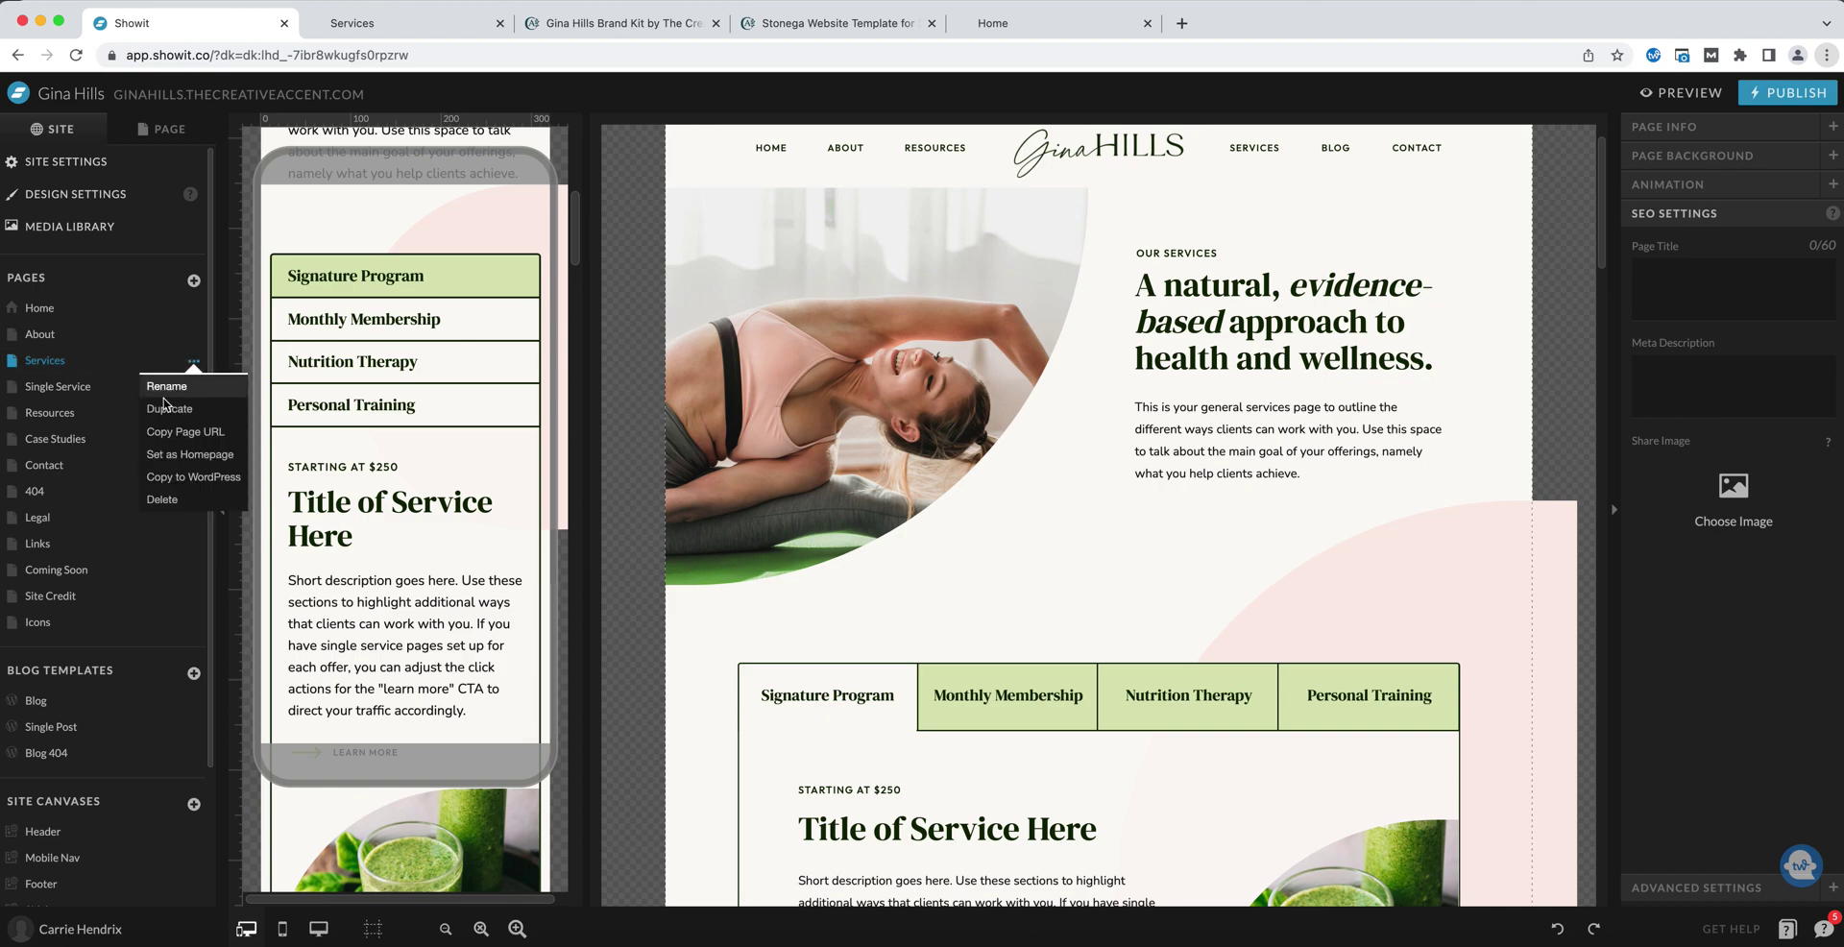
click(163, 386)
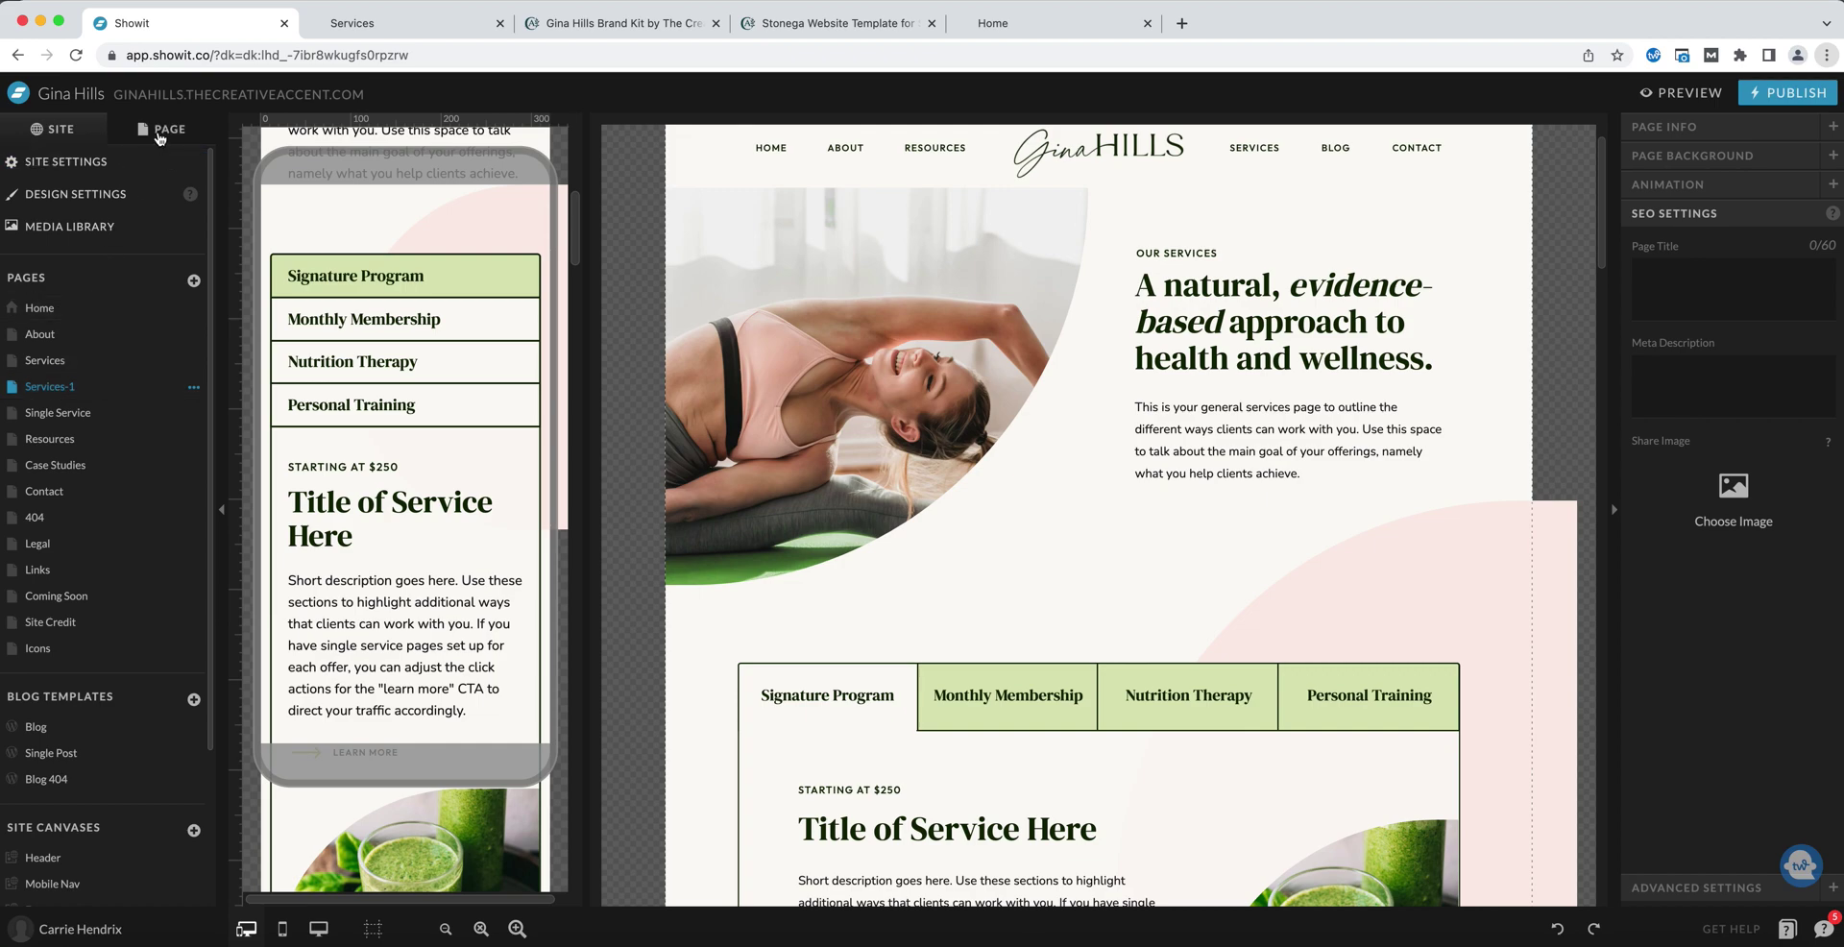
click(160, 132)
scroll(941, 383, down, 3)
click(942, 384)
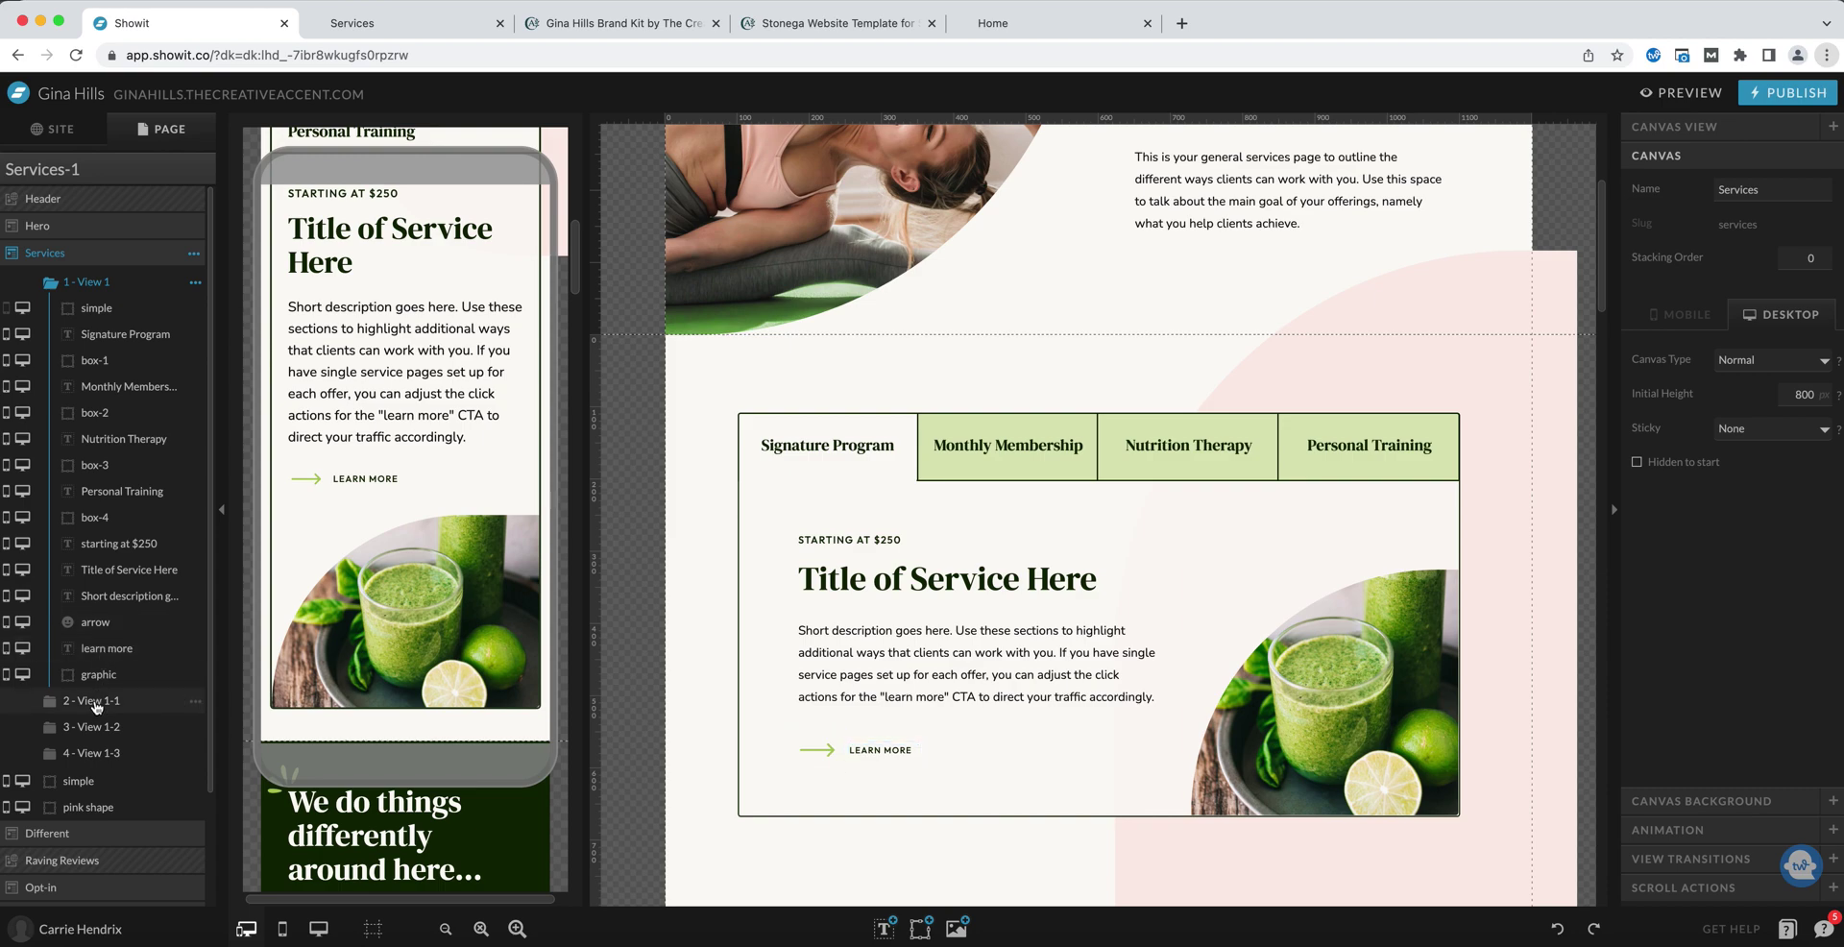
Step through the Monthly Membership, Nutrition Therapy and Personal Training views.
click(96, 702)
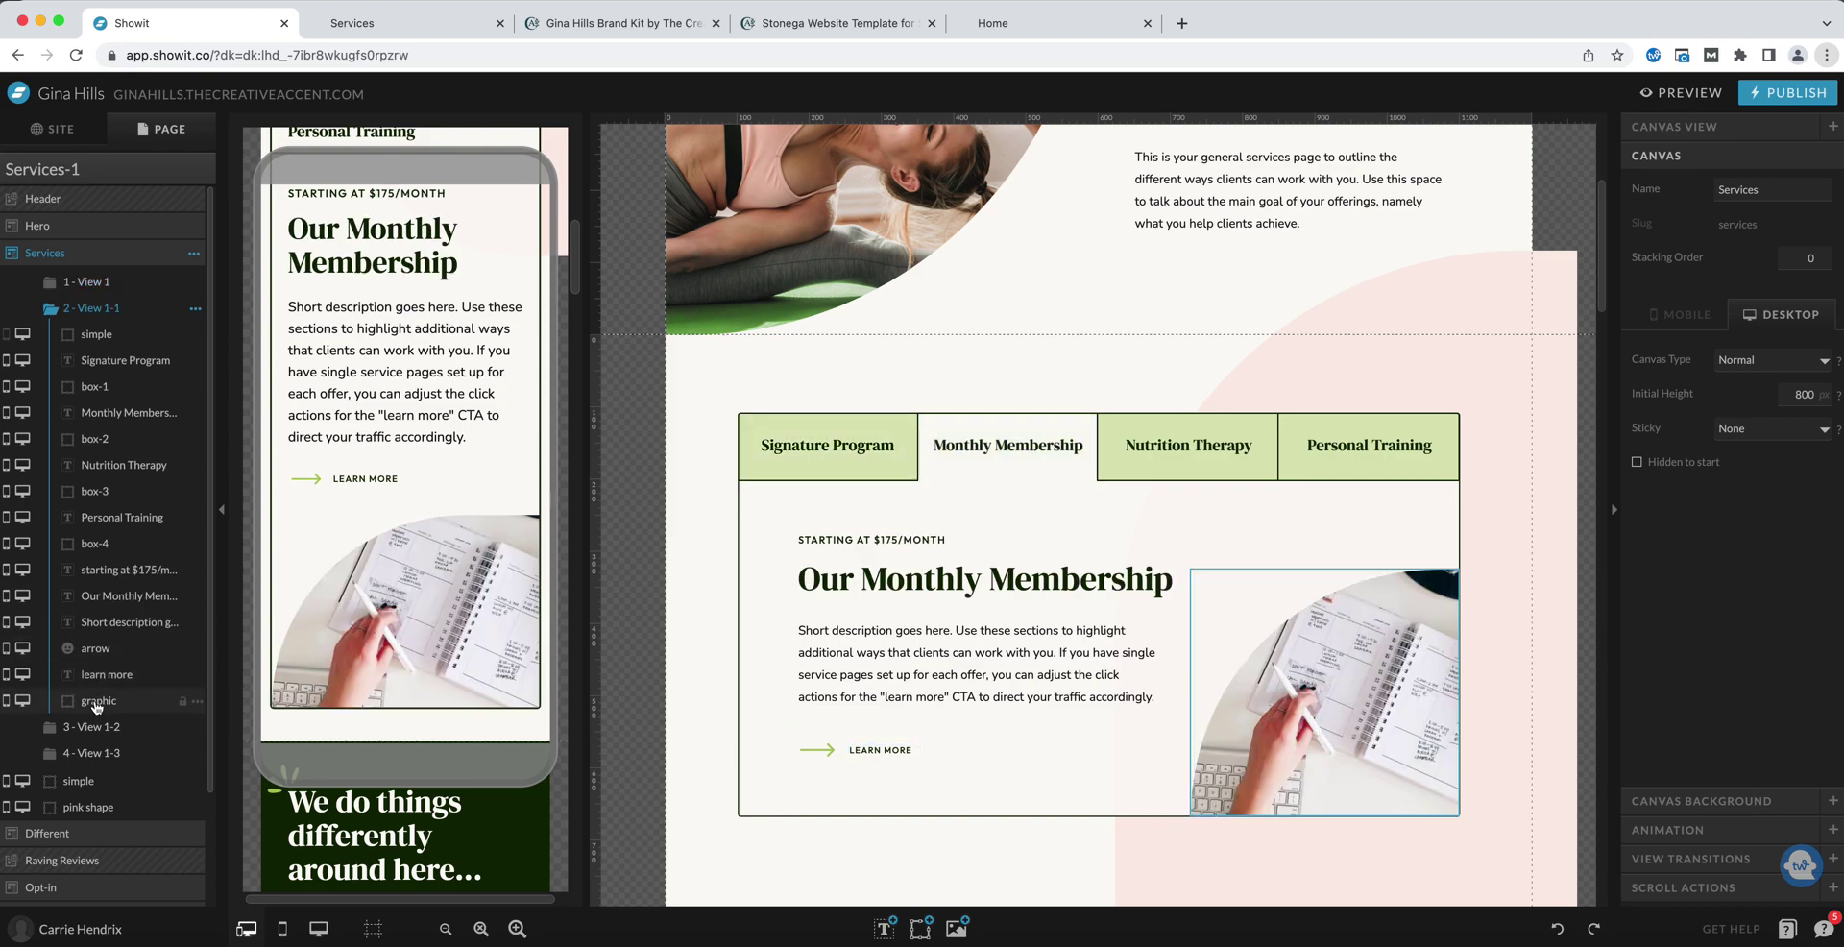
click(89, 732)
click(92, 752)
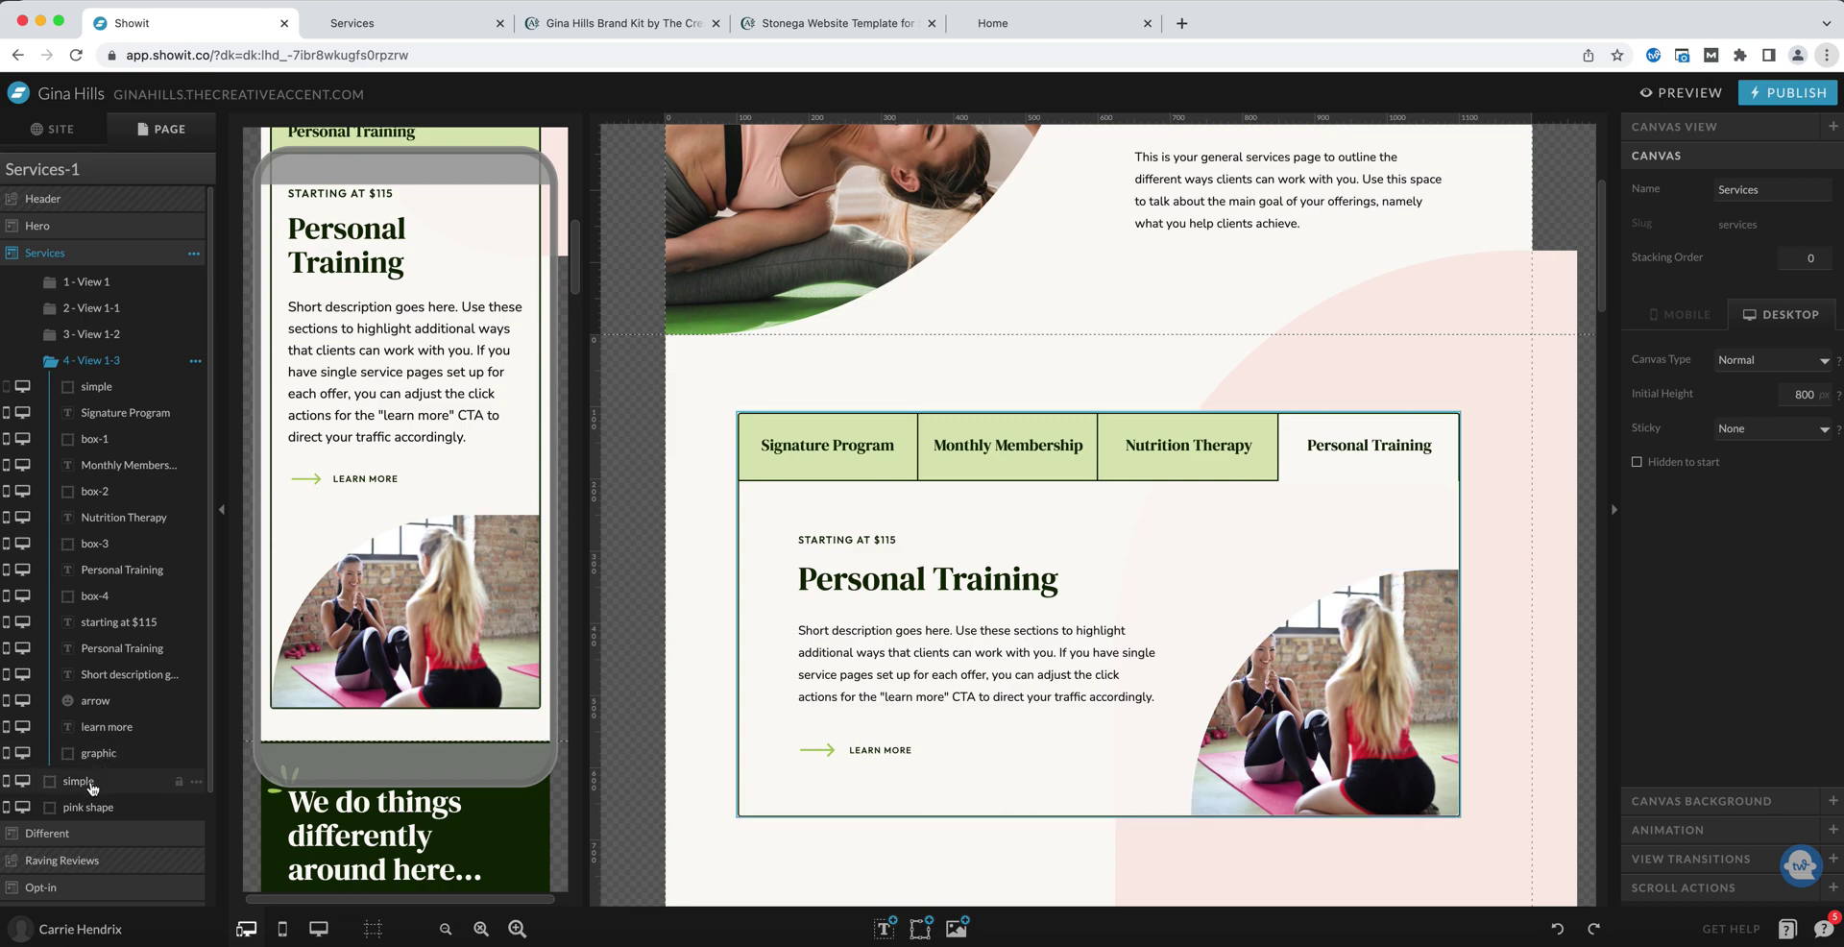
Toggle the pink shape's desktop visibility off and on, then return to the Signature Program view.
click(91, 785)
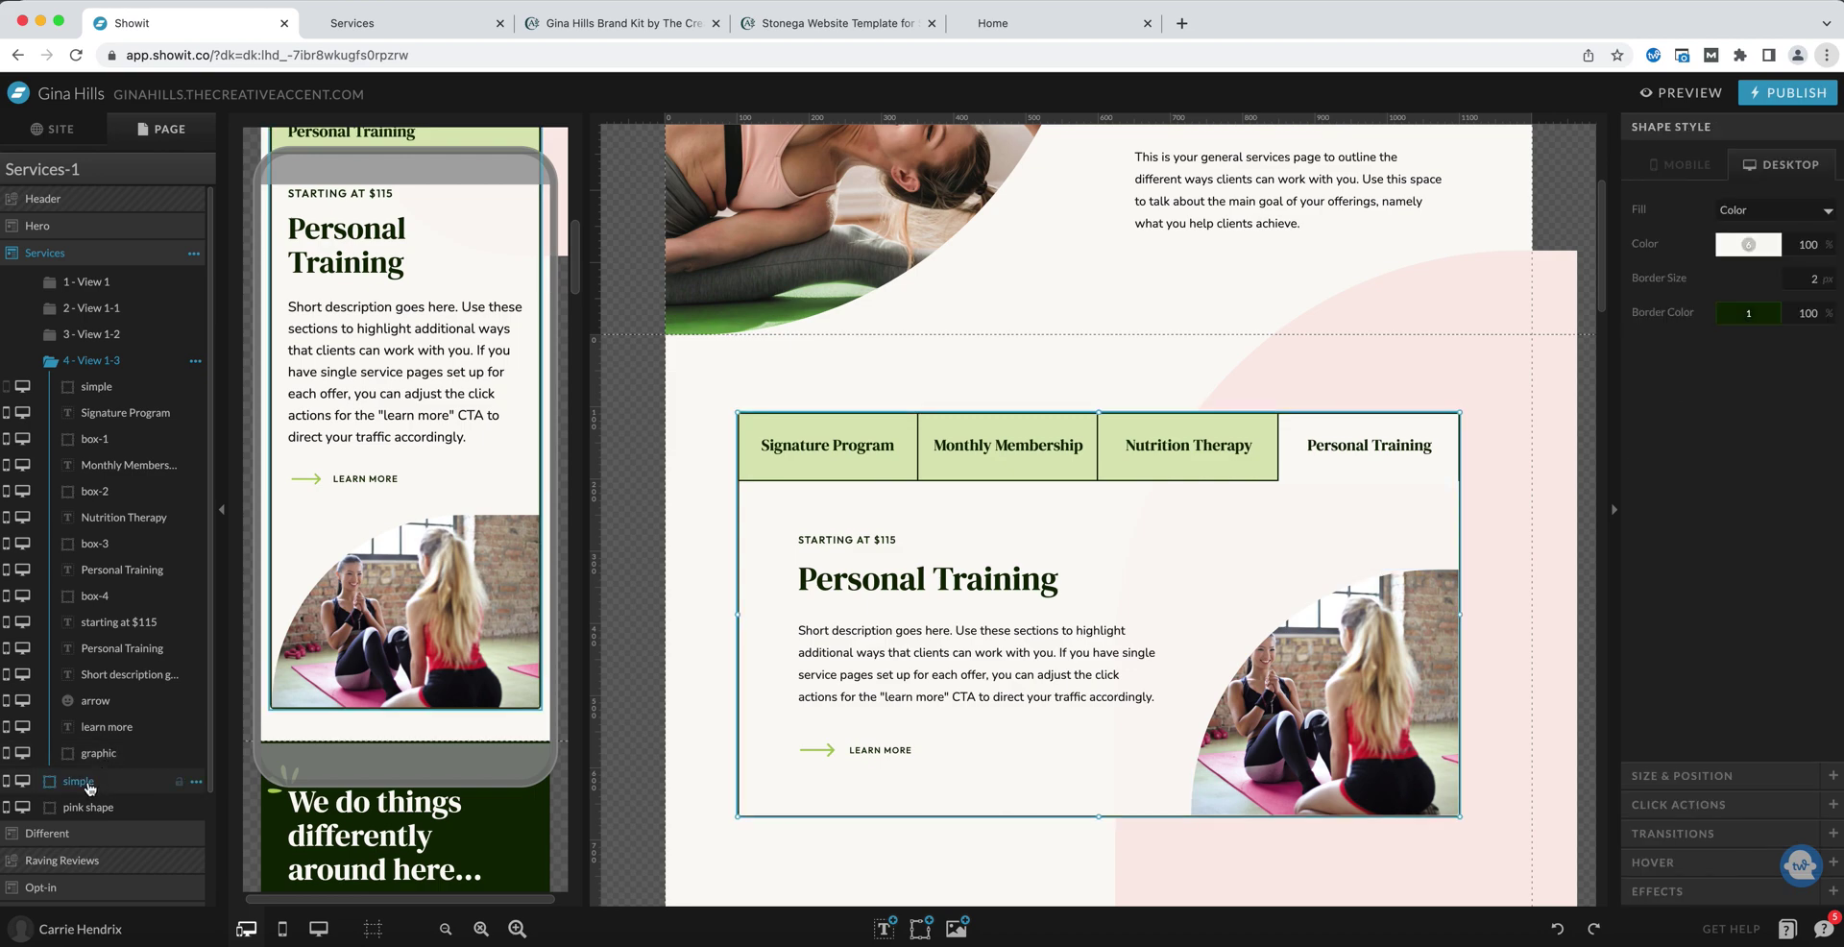
scroll(719, 589, down, 3)
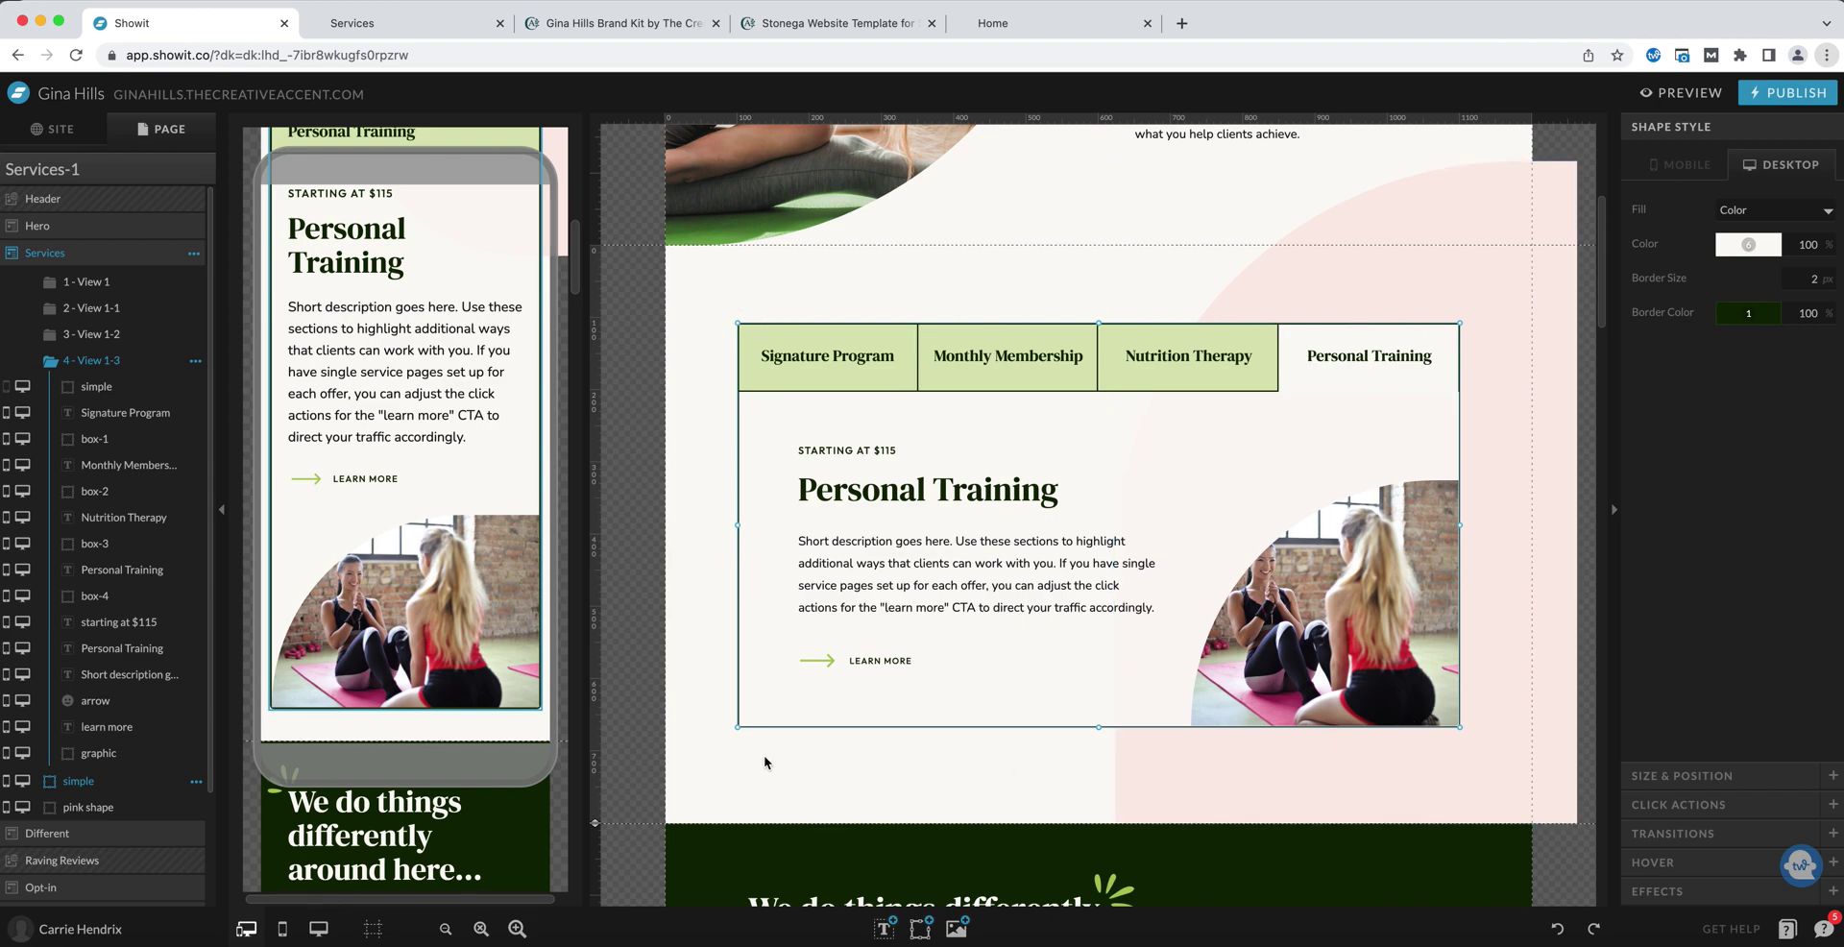
click(1153, 774)
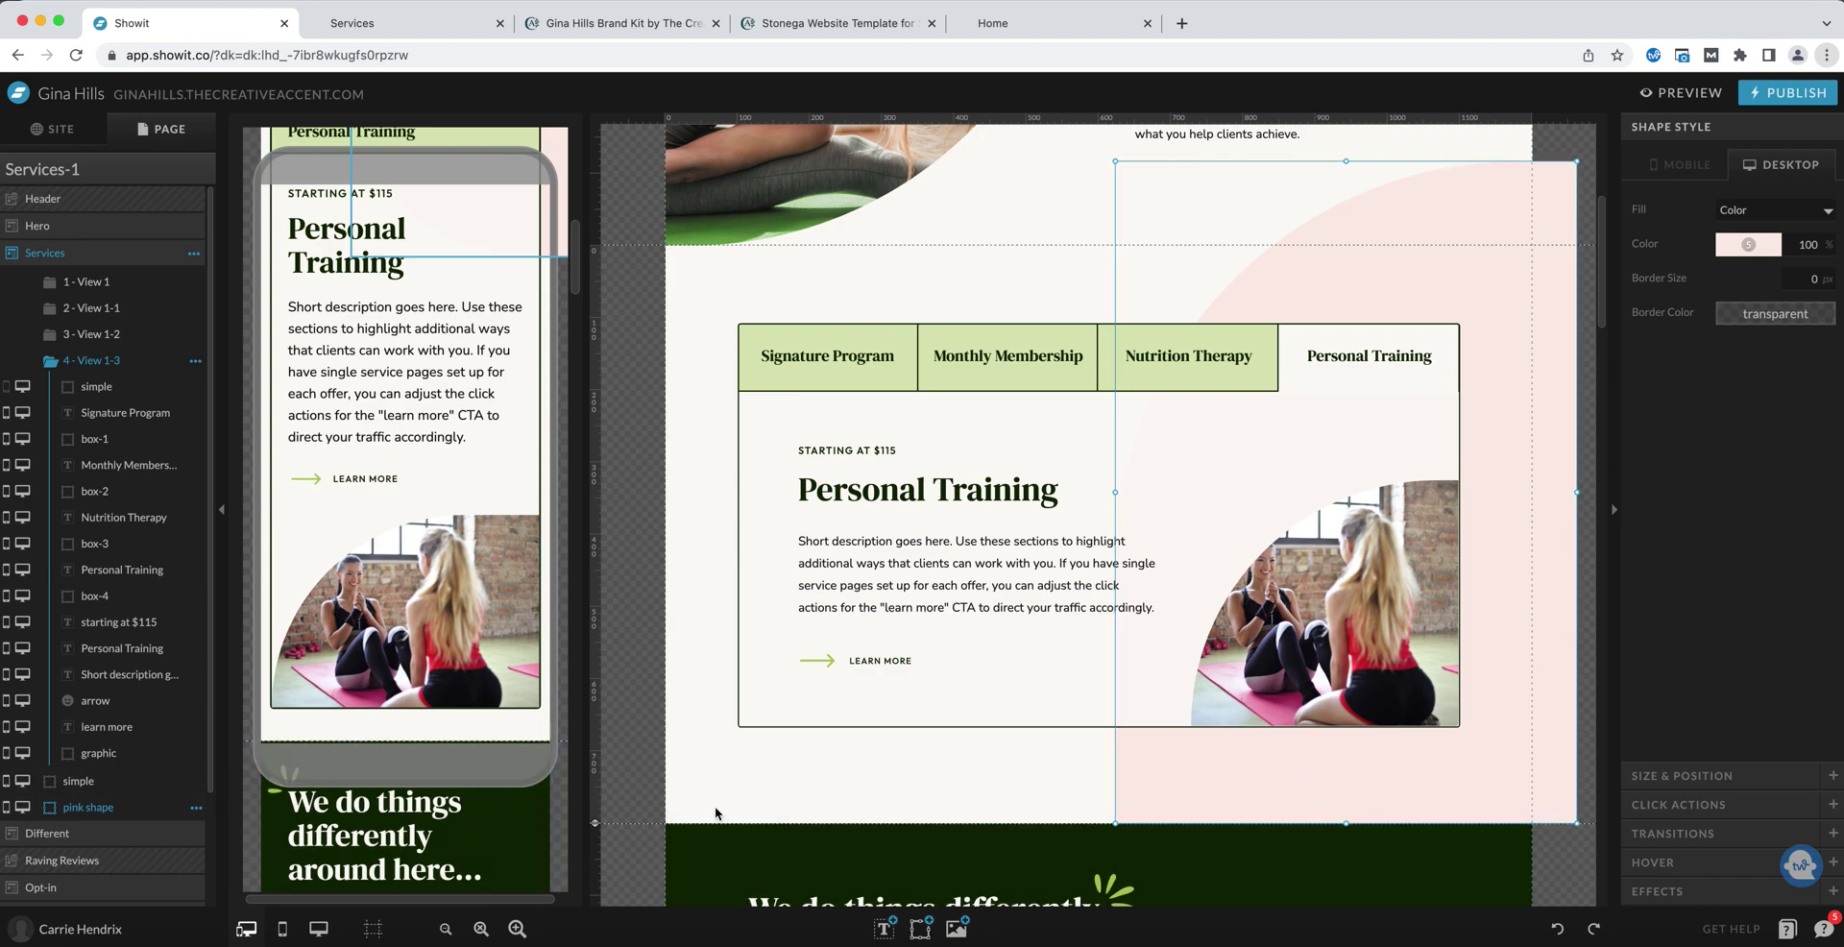
click(23, 807)
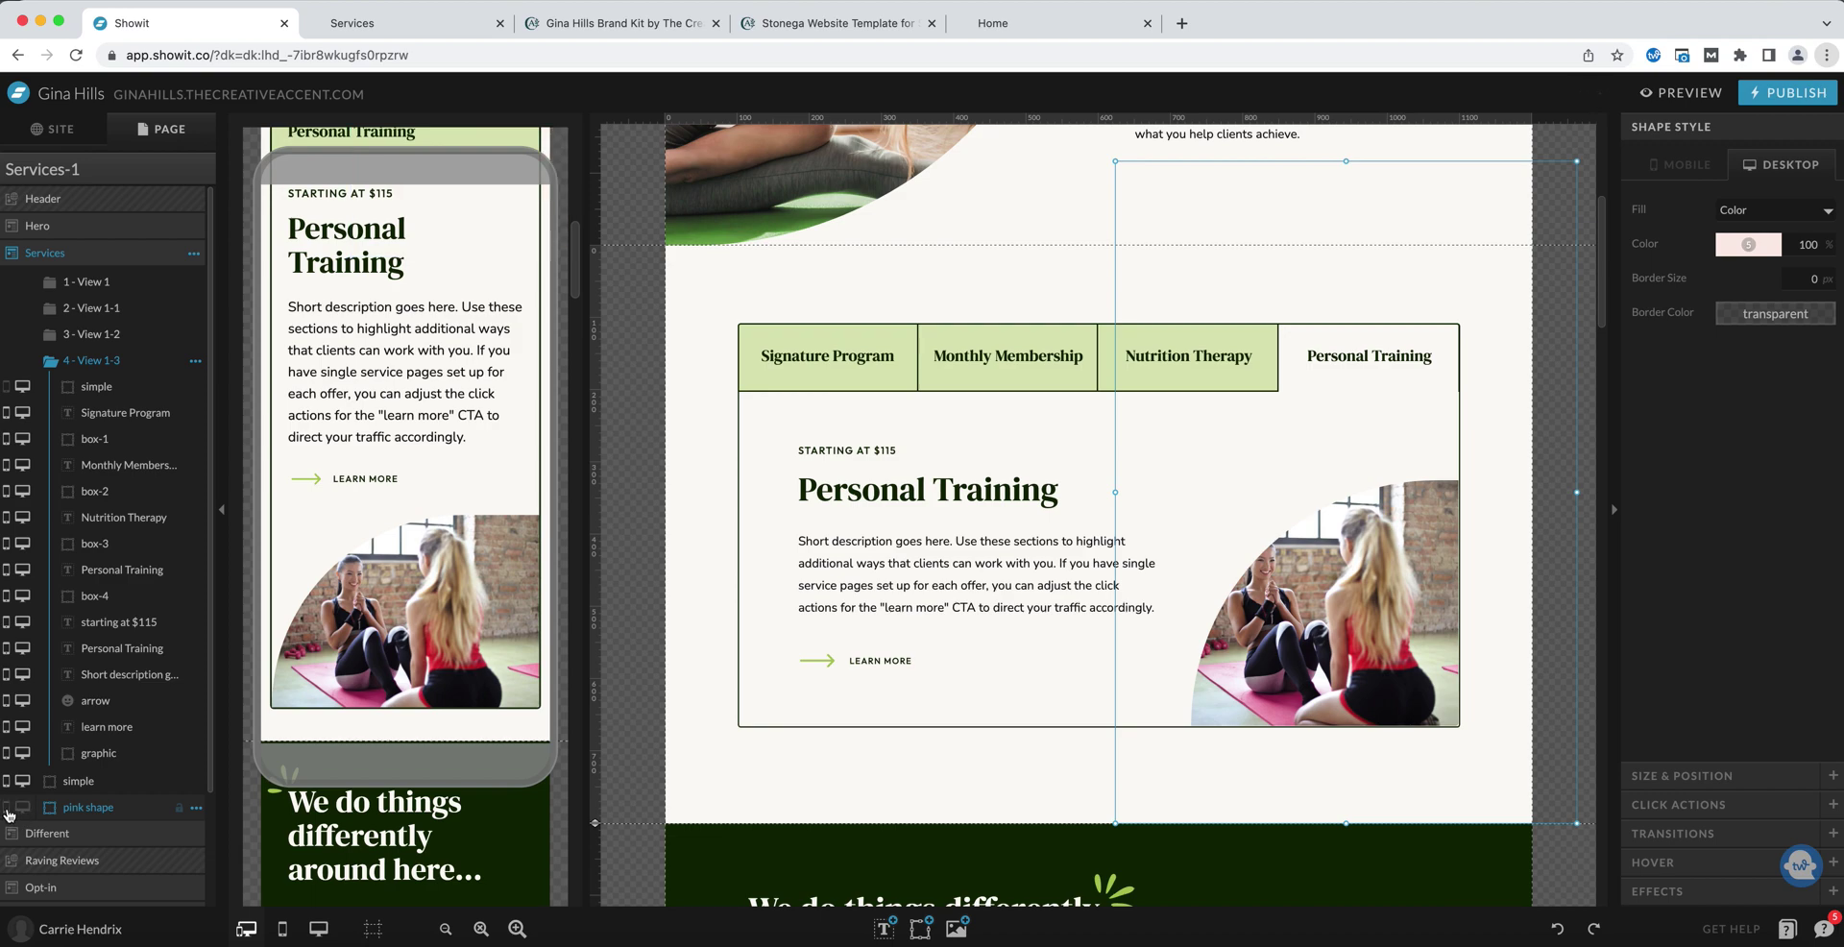
click(23, 808)
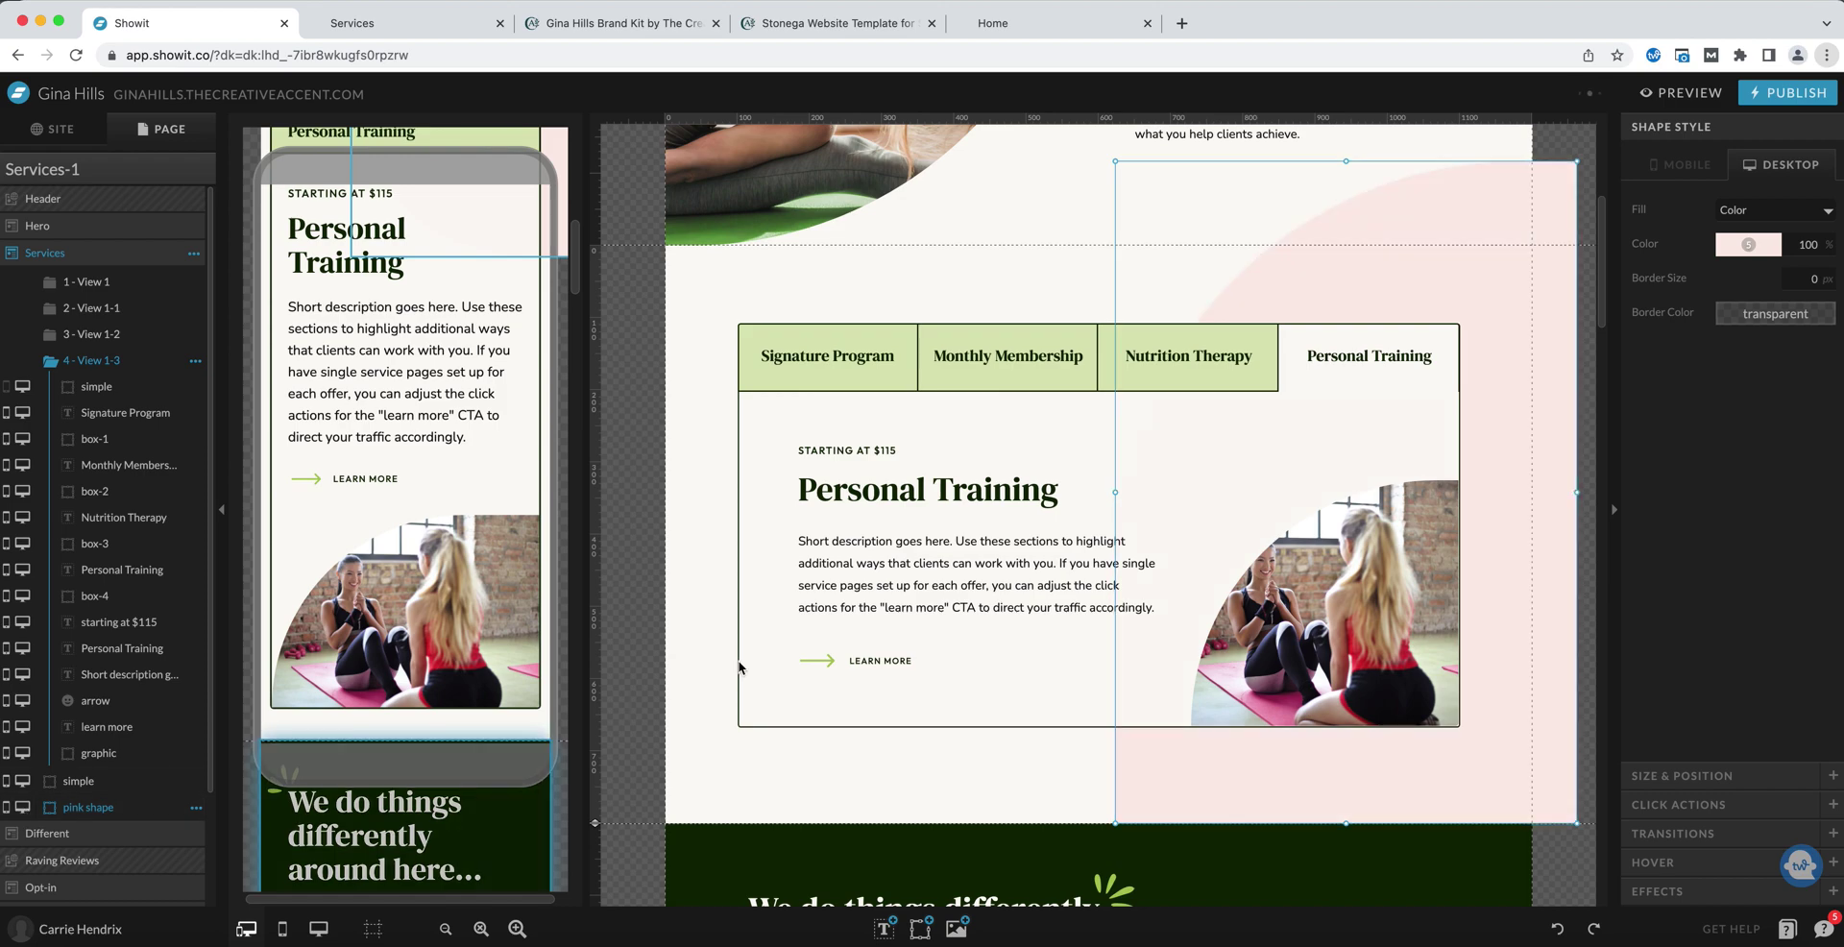
click(682, 531)
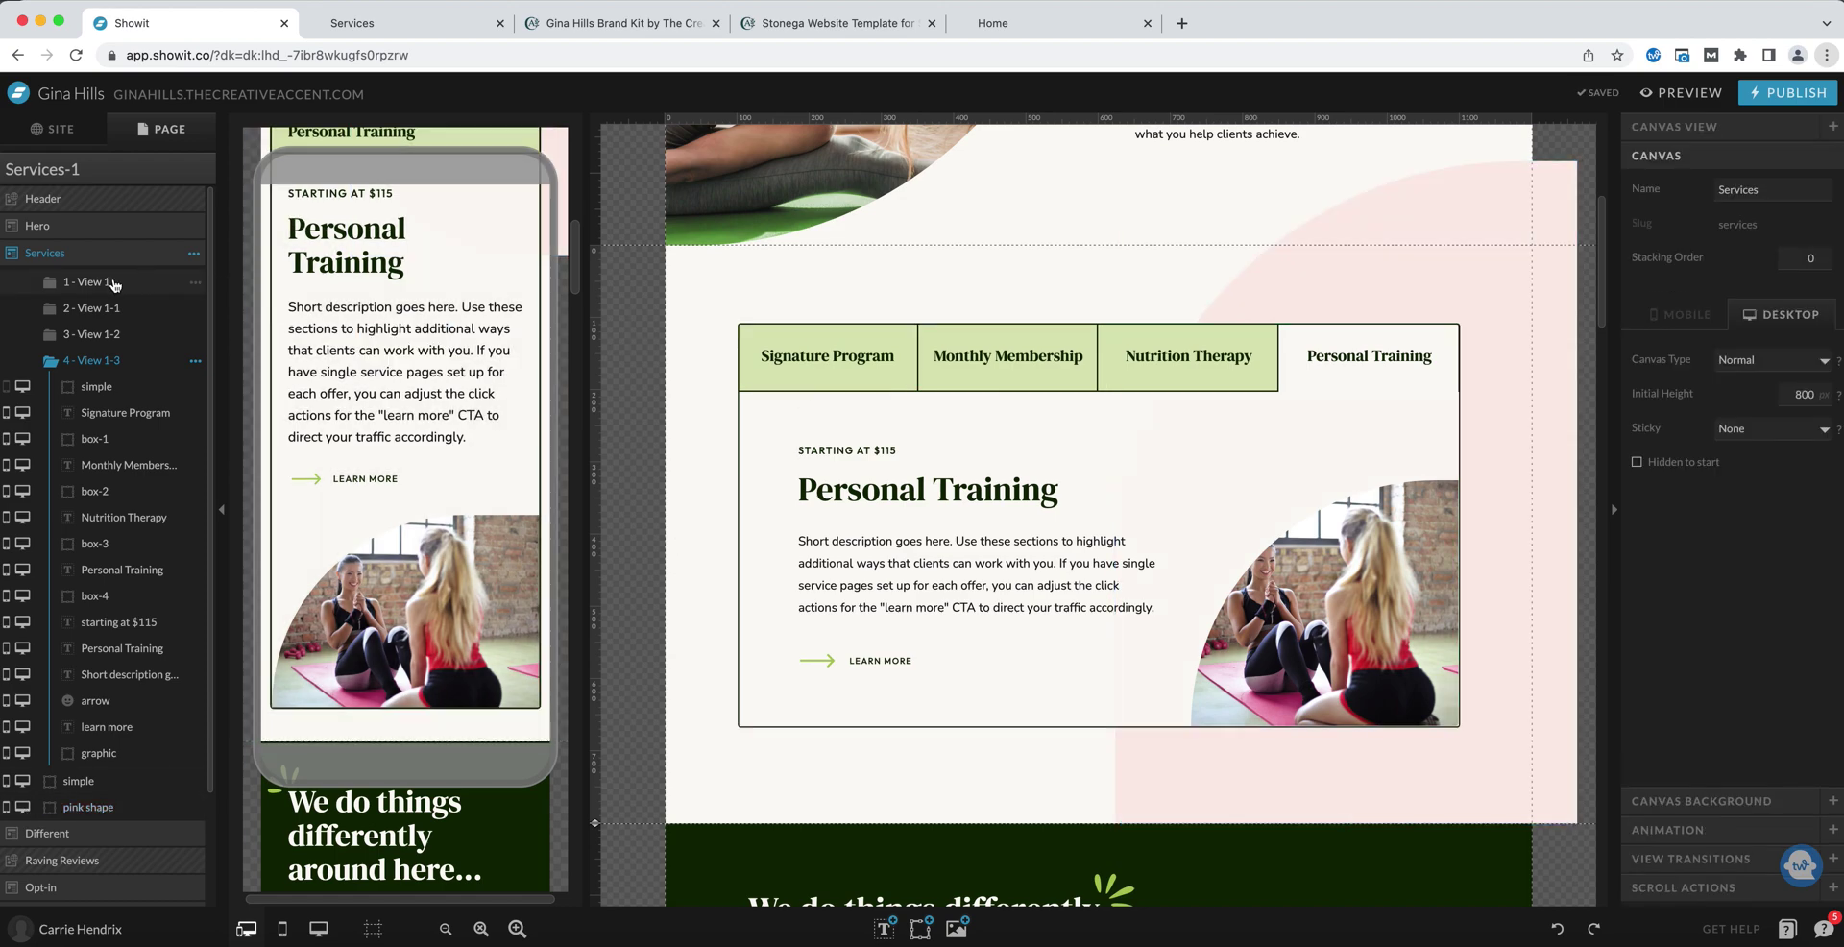
click(114, 282)
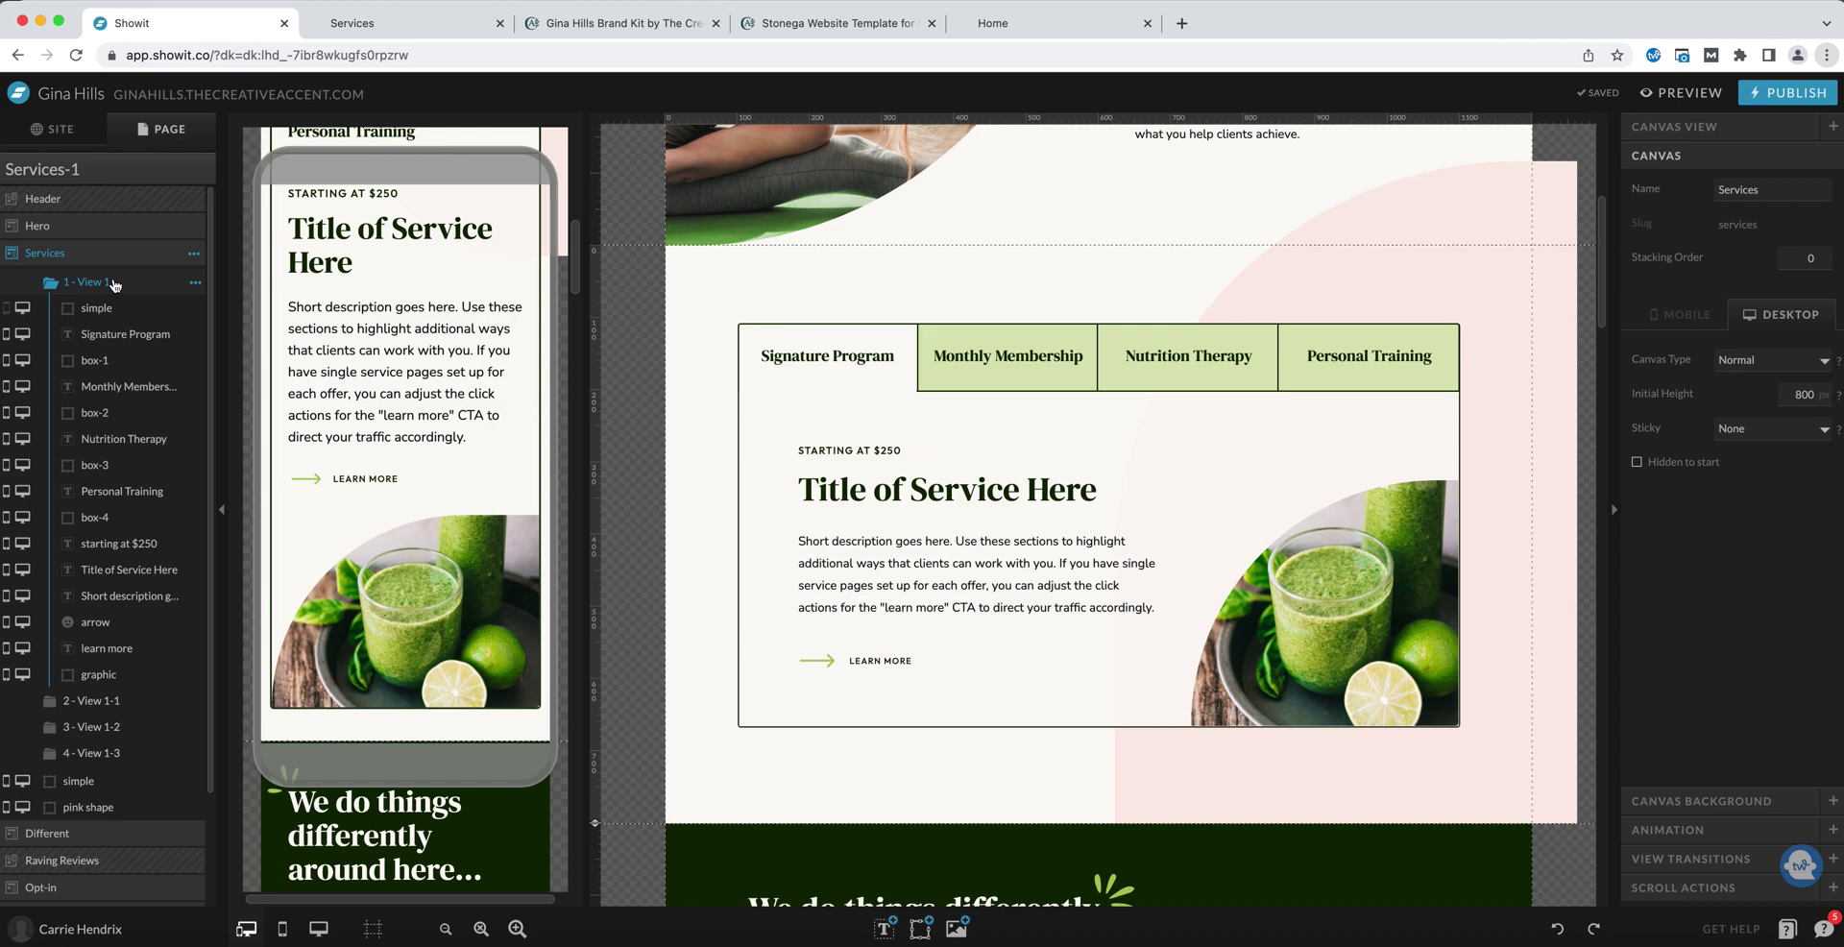
Retype the Signature Program tab and 'Title of Service Here' heading as 'Program Name #1'.
click(817, 358)
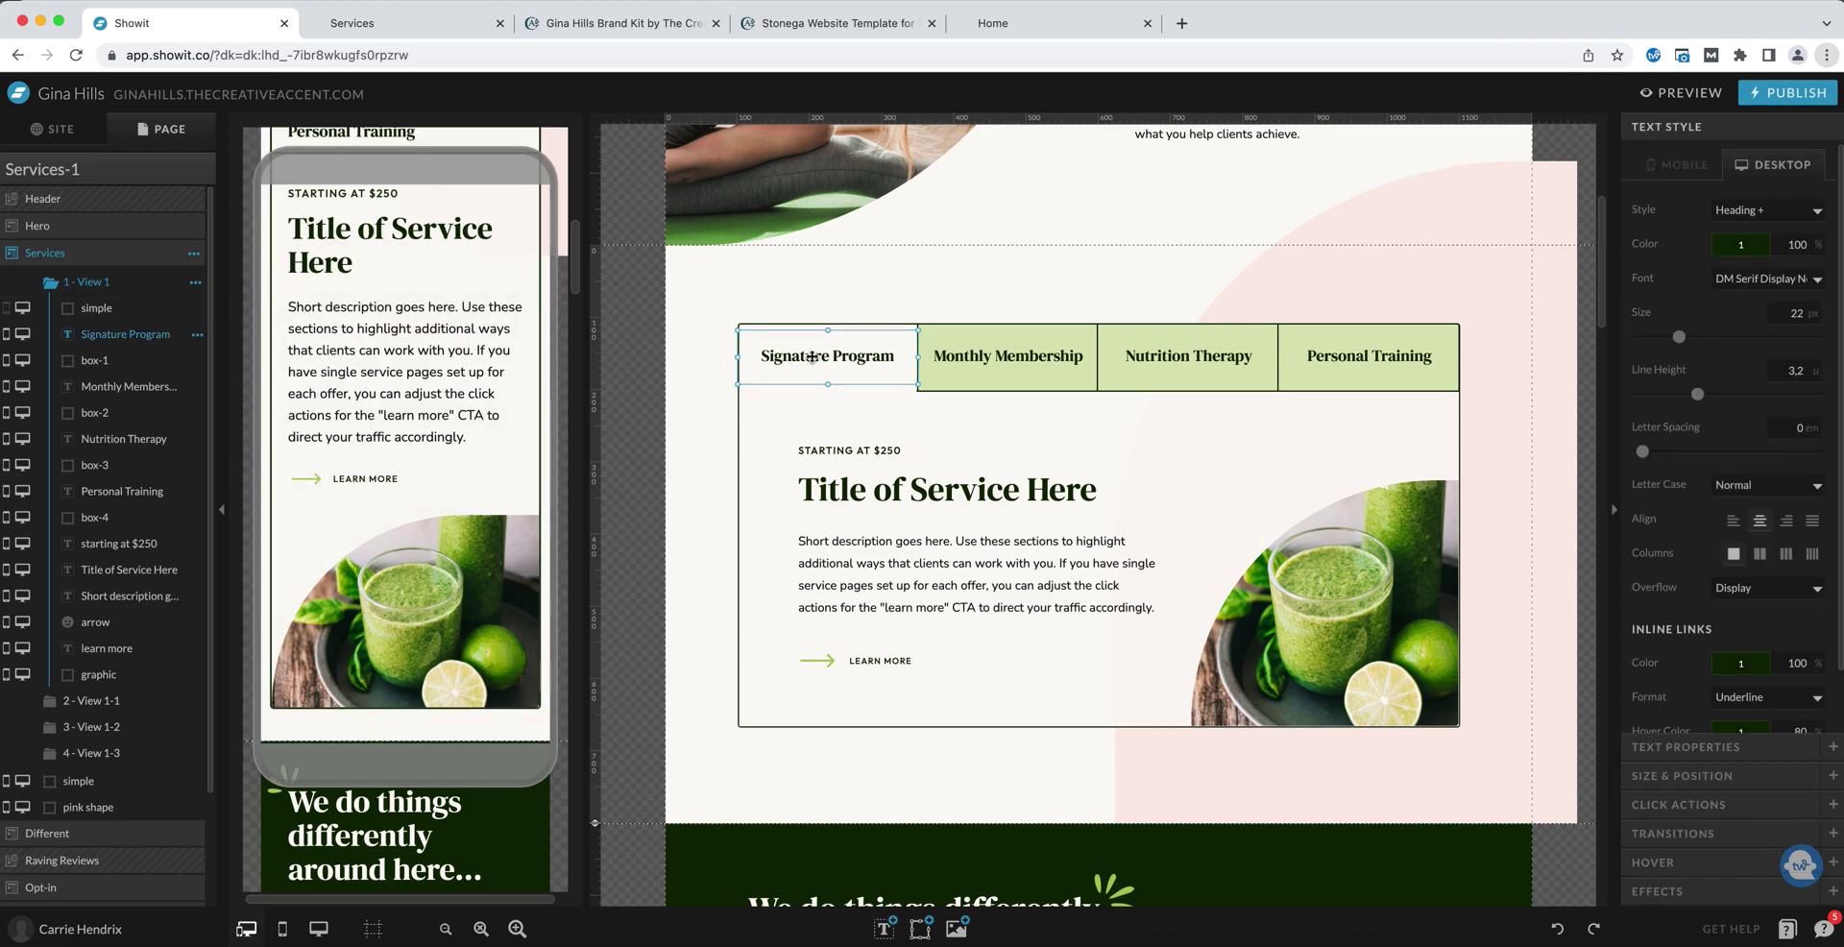
double_click(812, 357)
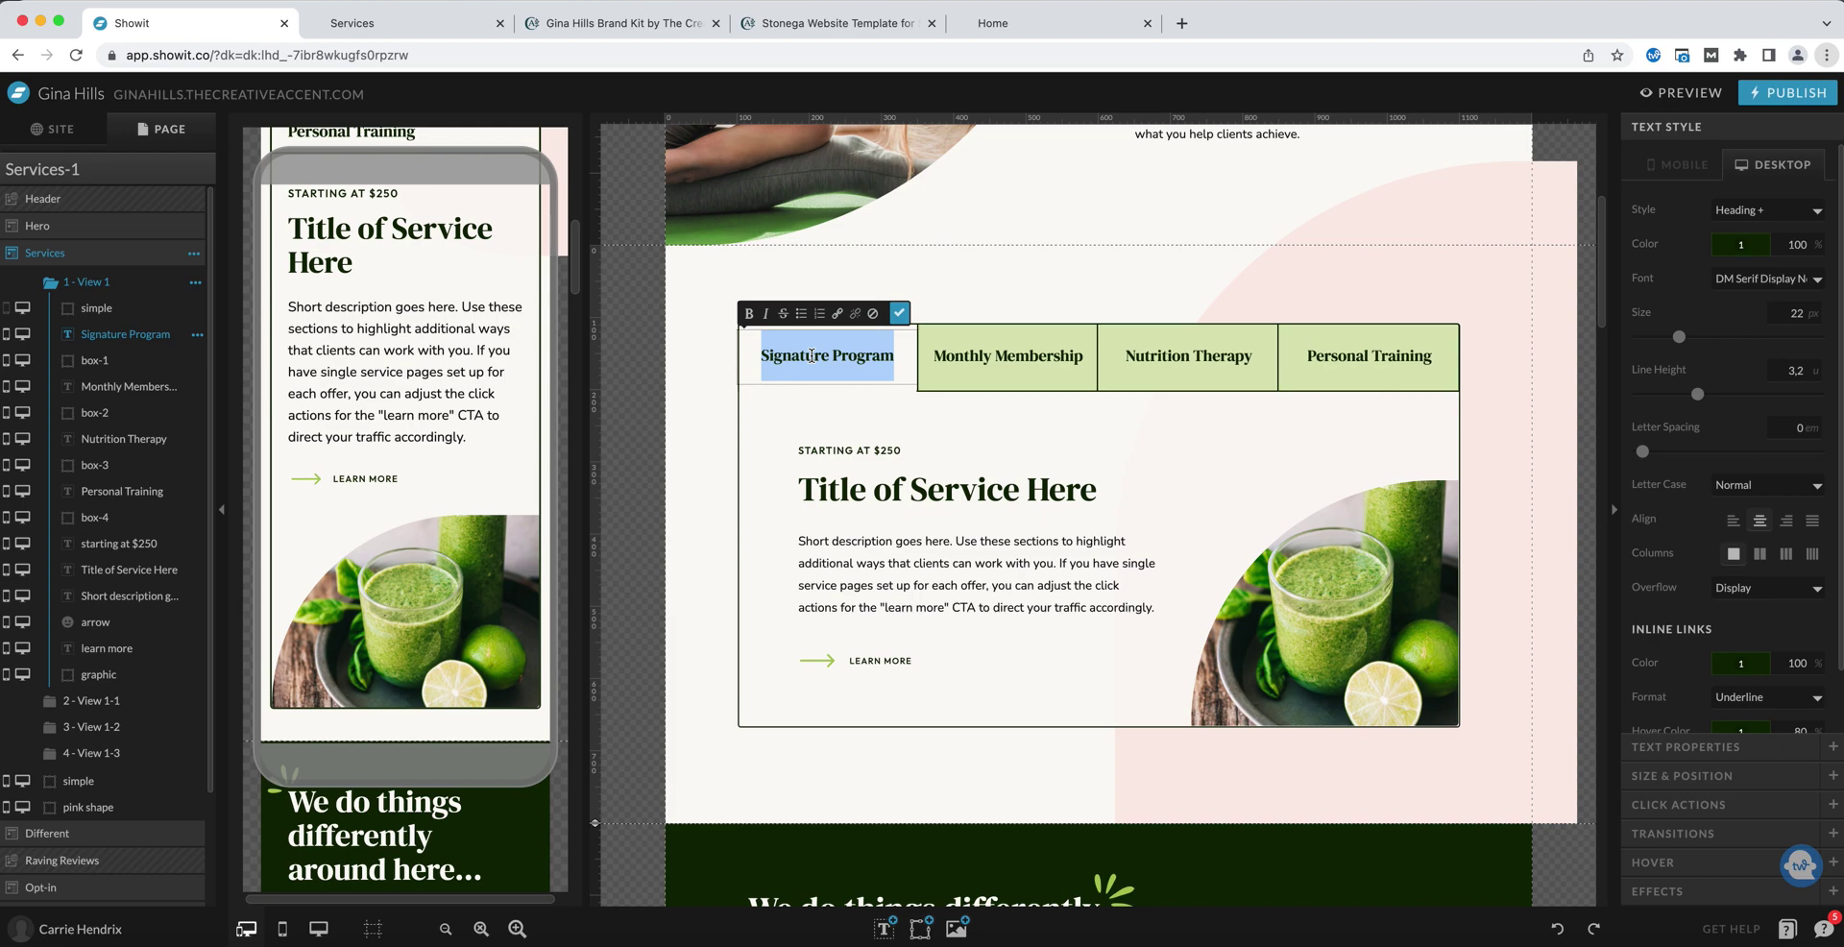
text(Progra)
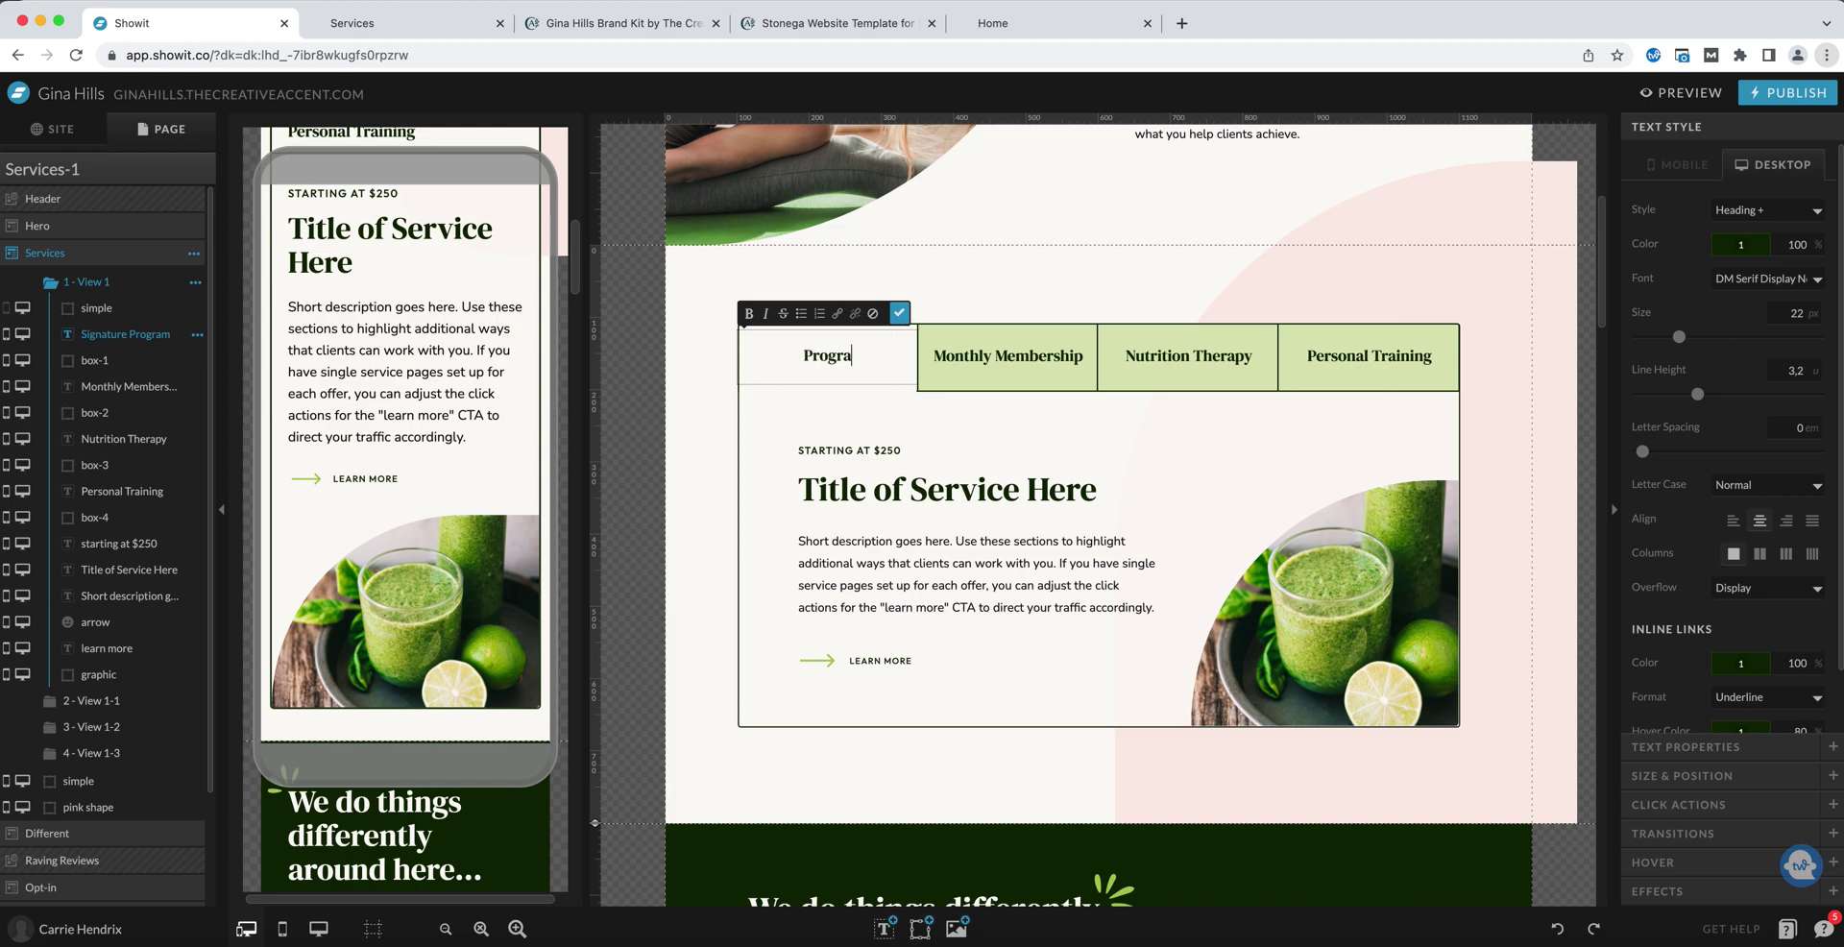
text(m Name #1)
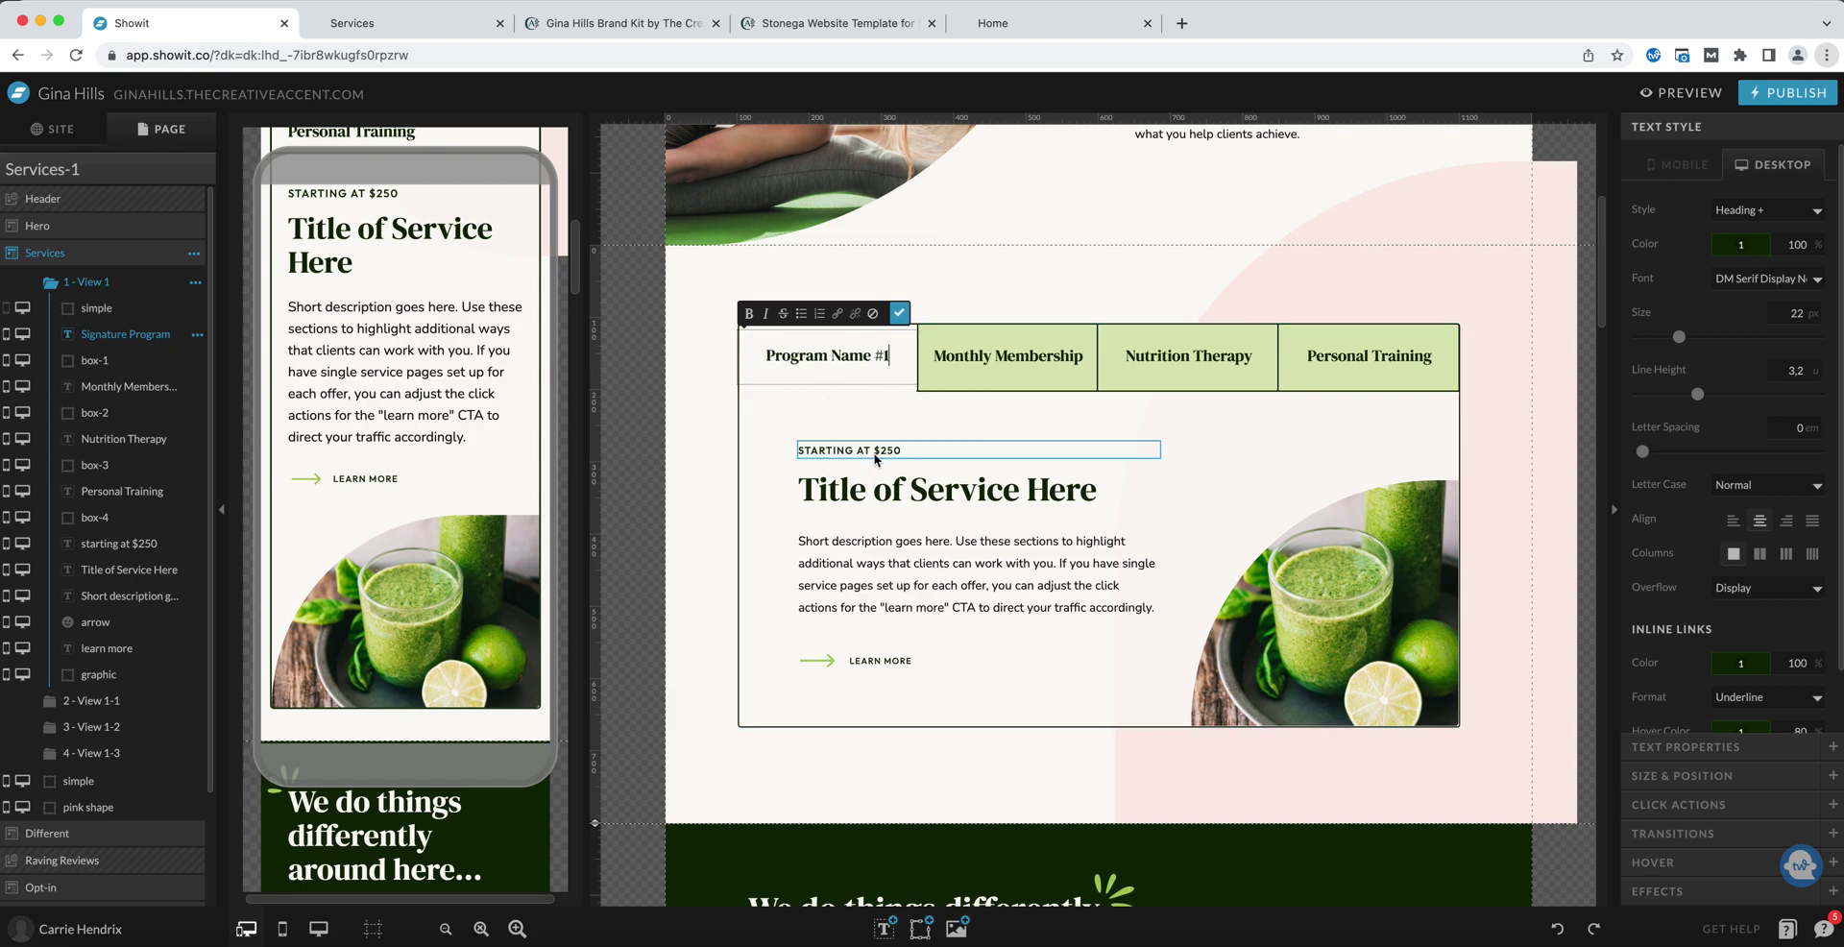
click(875, 451)
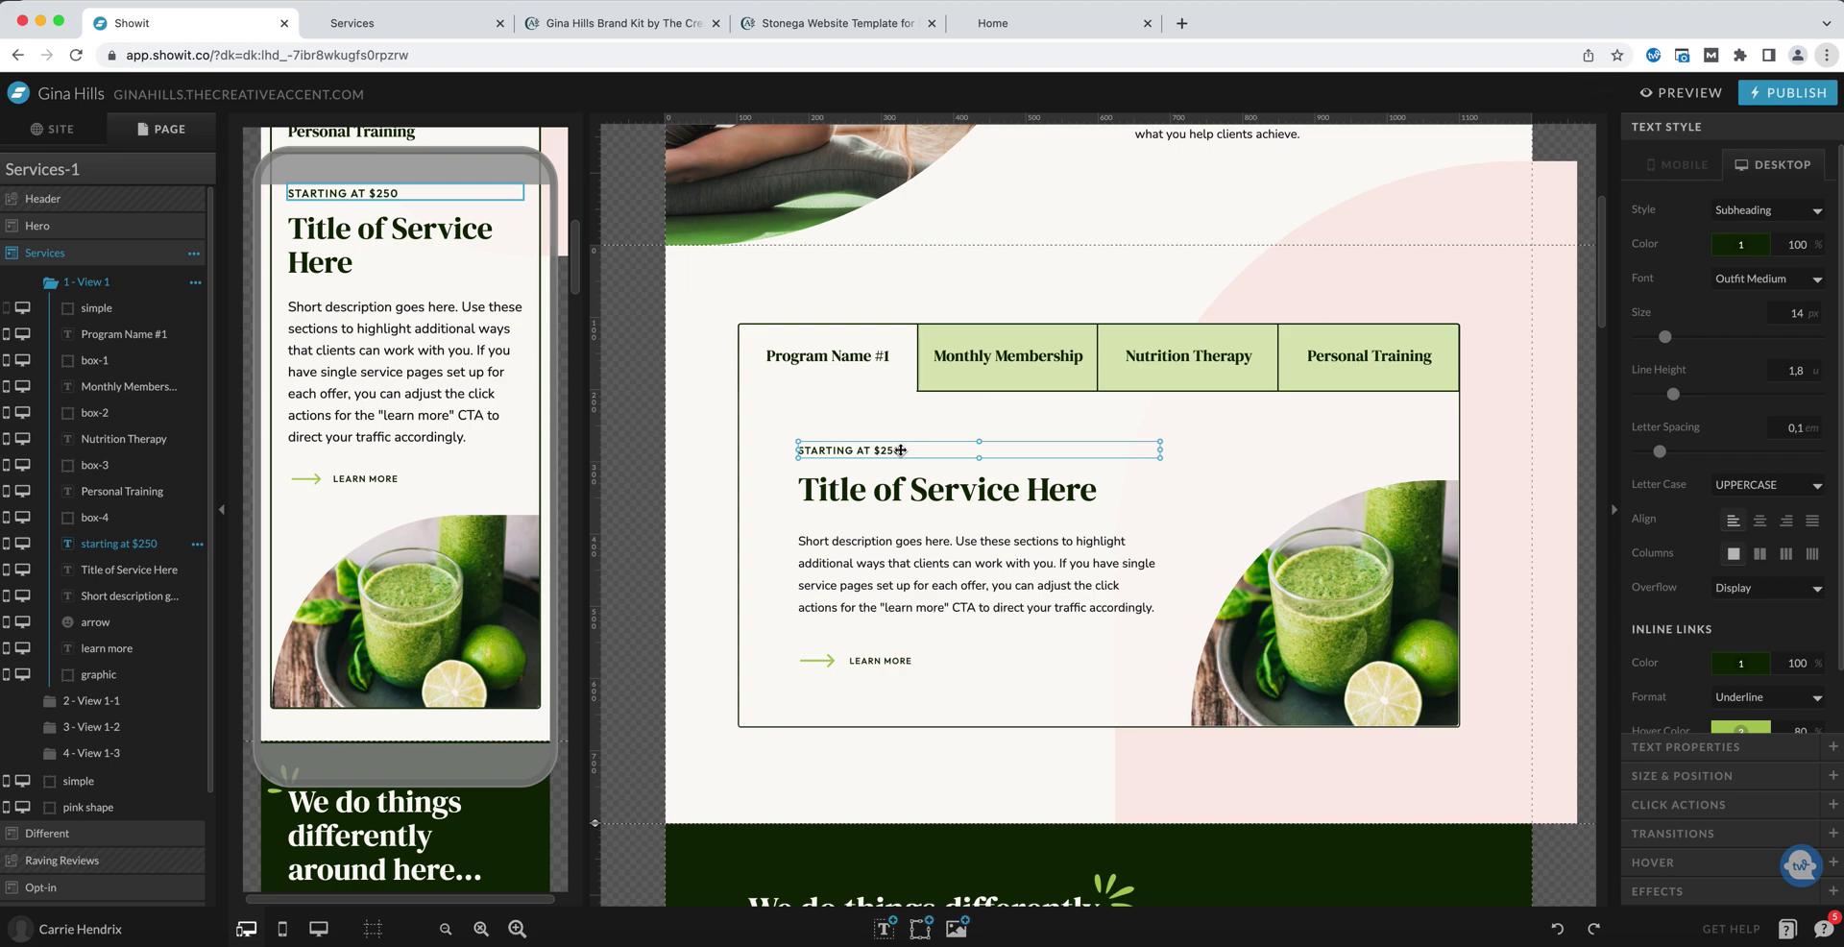
double_click(883, 479)
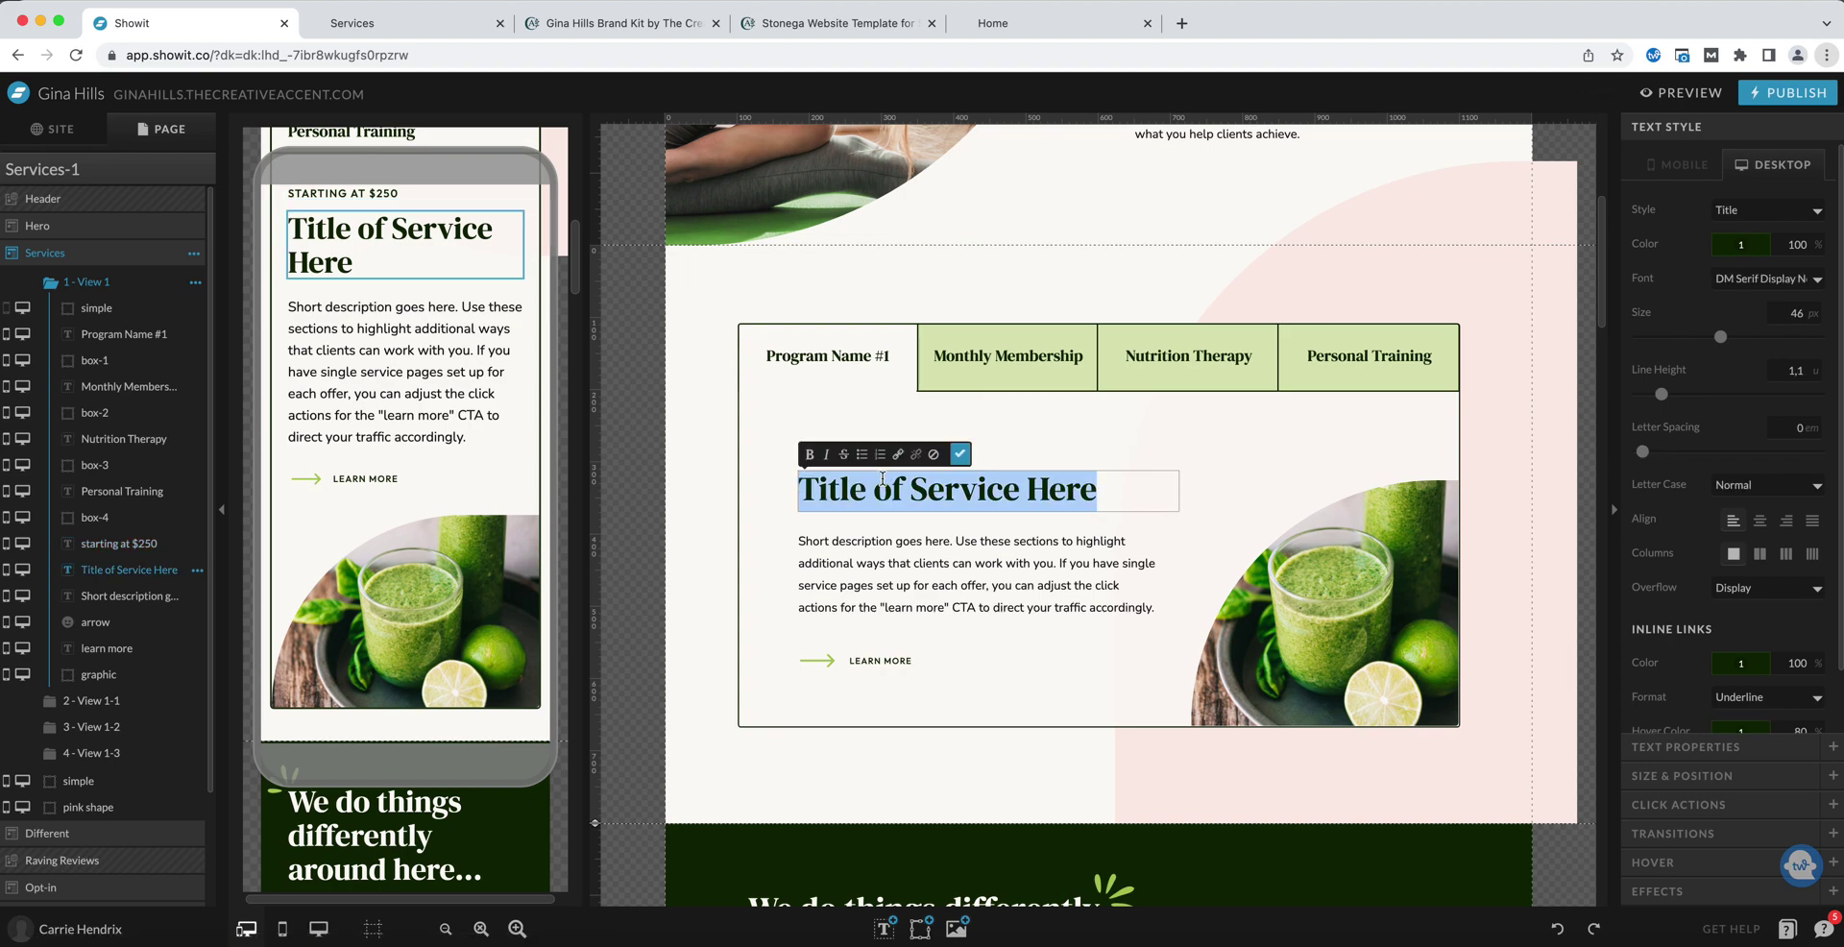
text(Program)
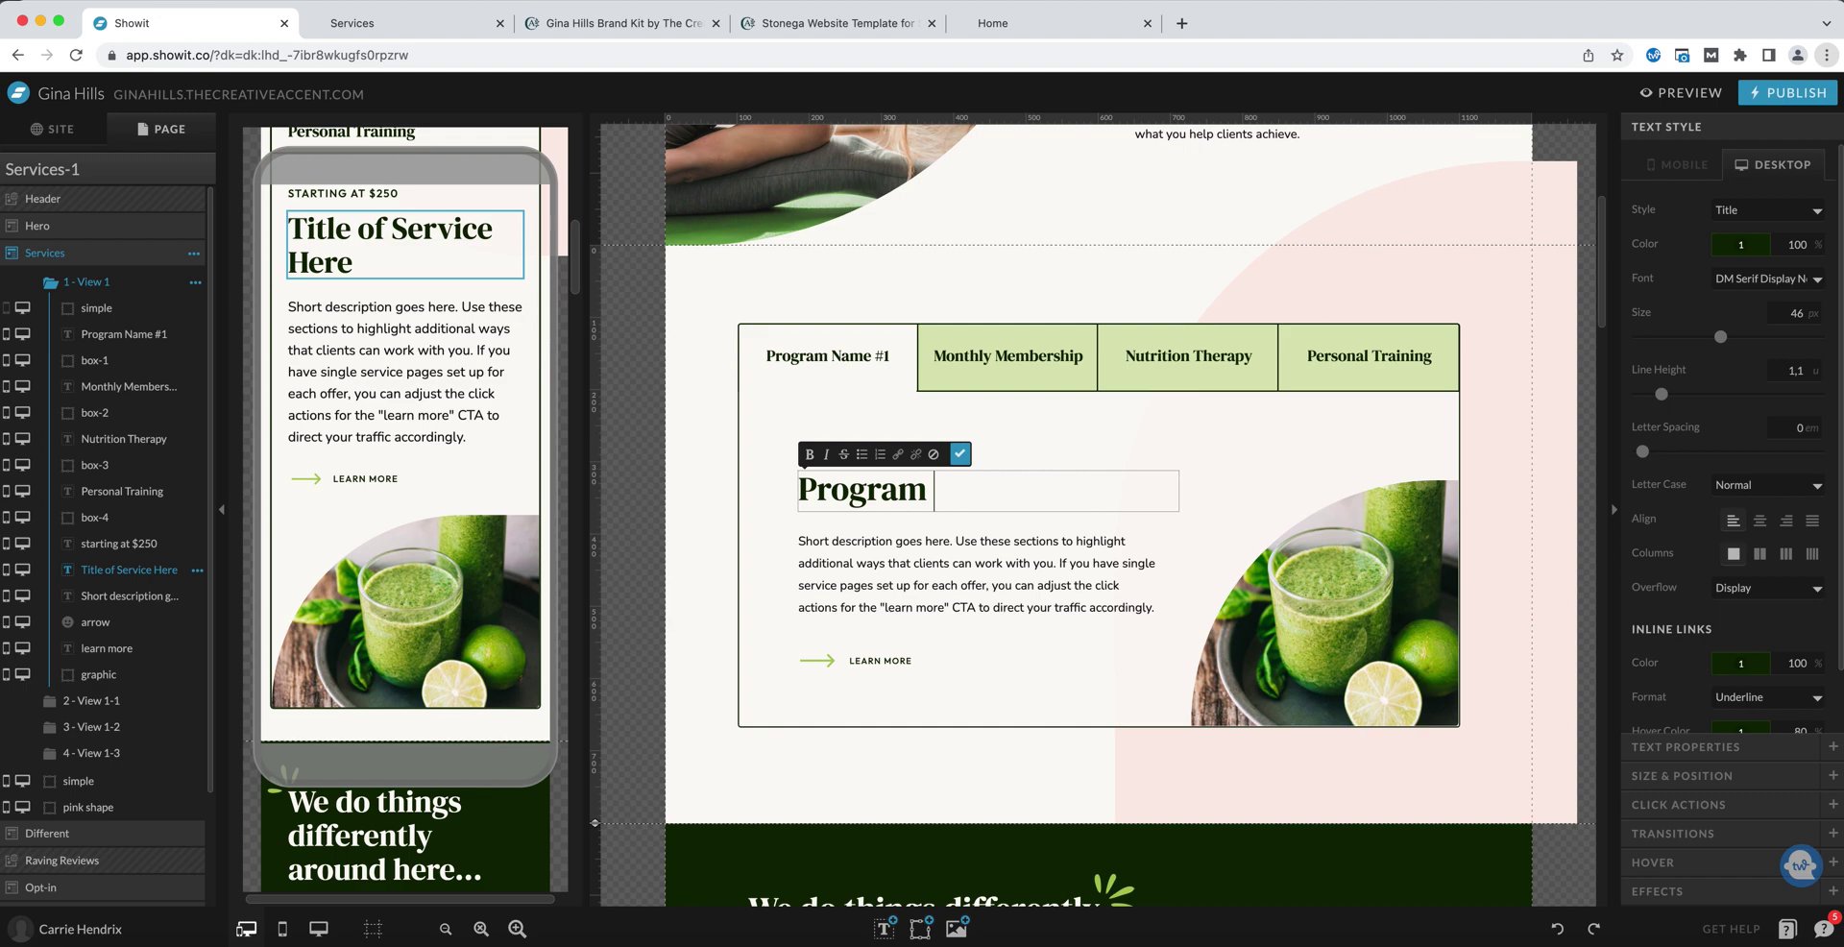
text( Name #1)
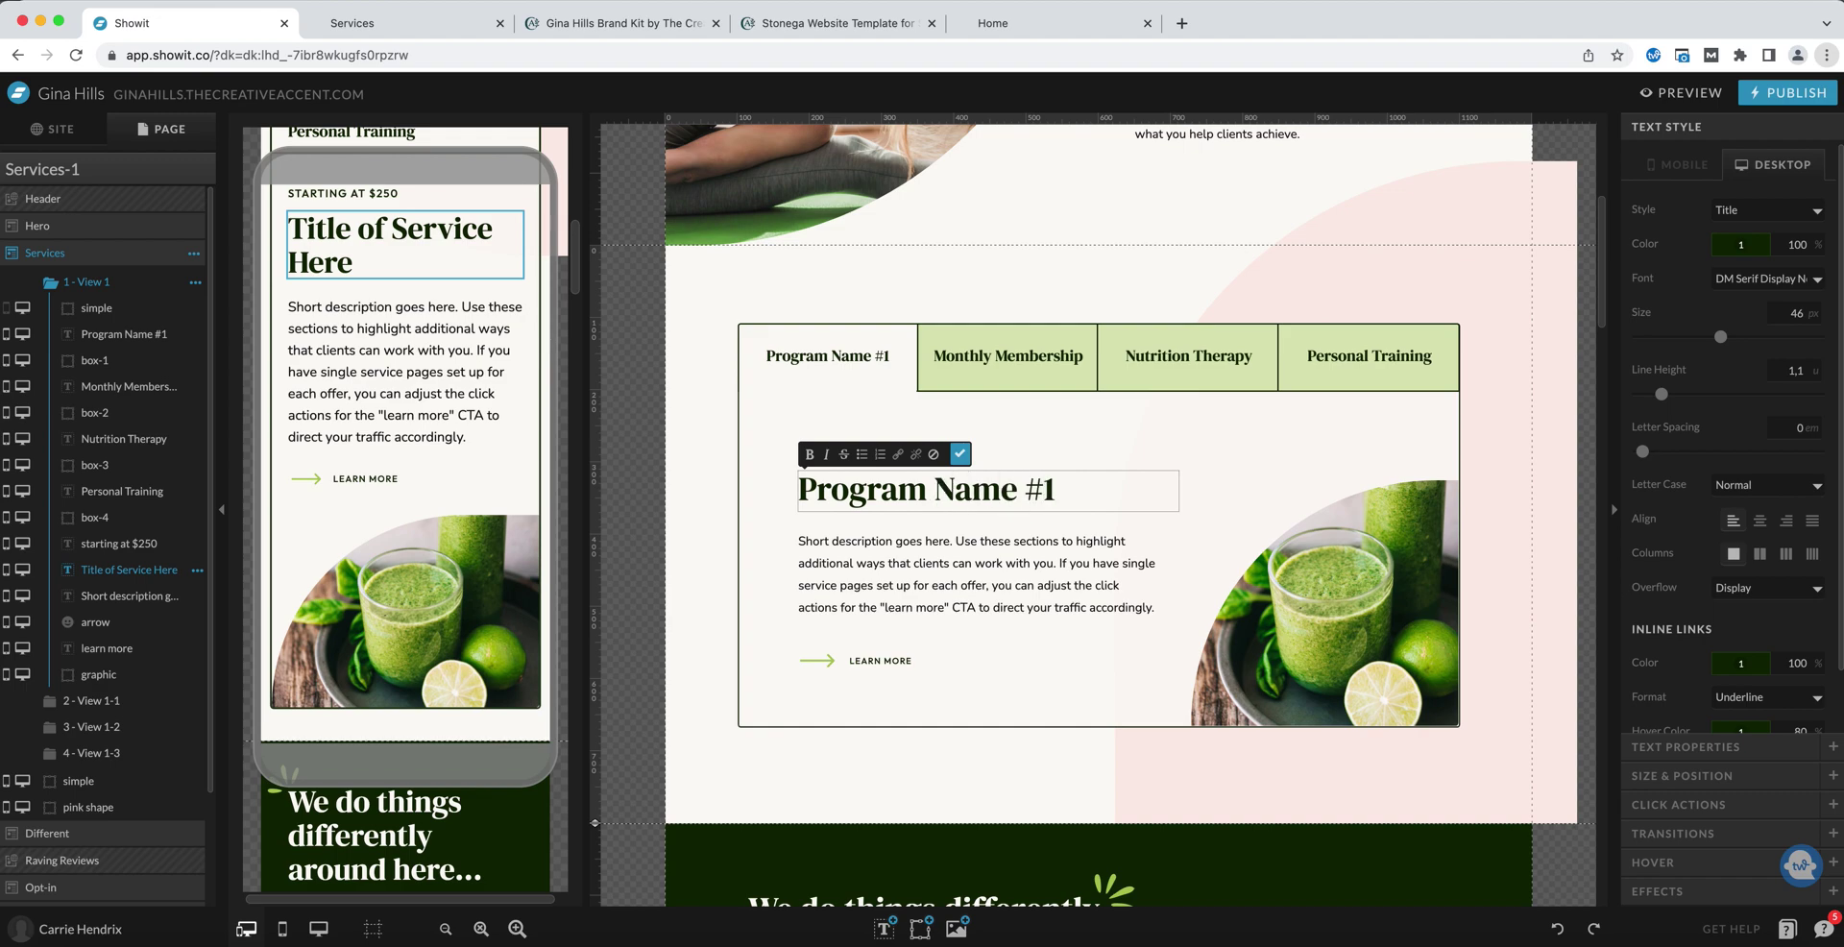
click(835, 536)
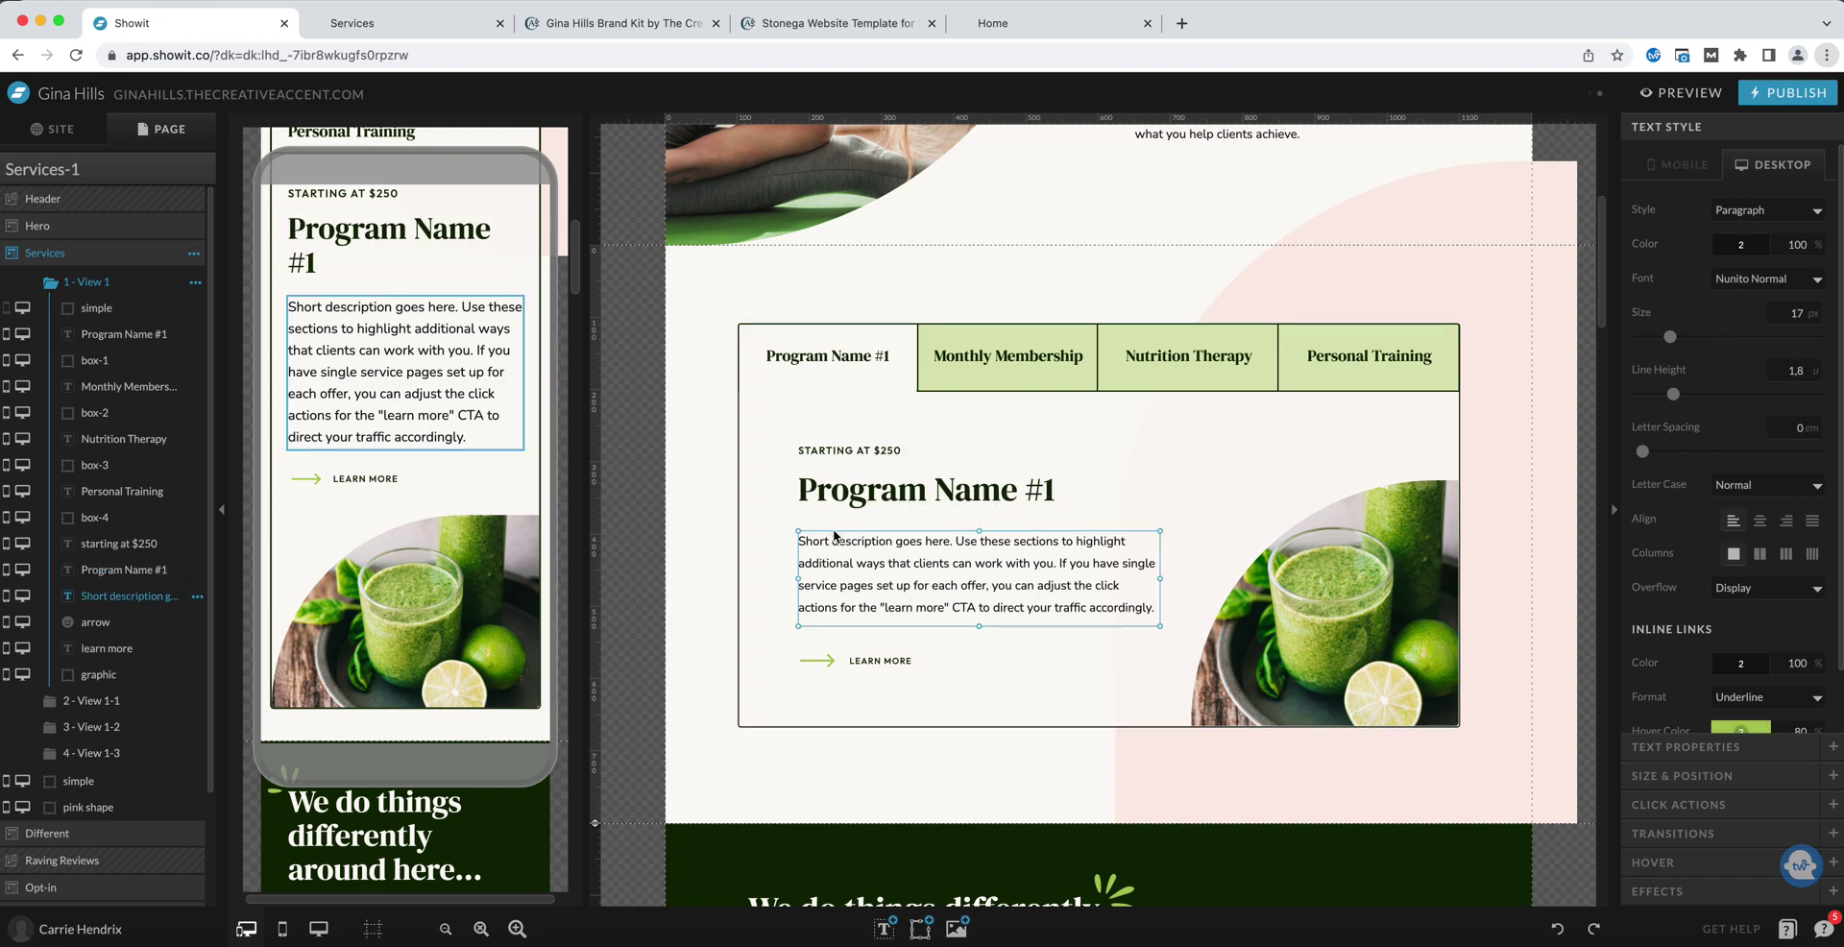
Replace the green drink photo with gina-hills-wellness-coach-19.jpg.
click(1357, 605)
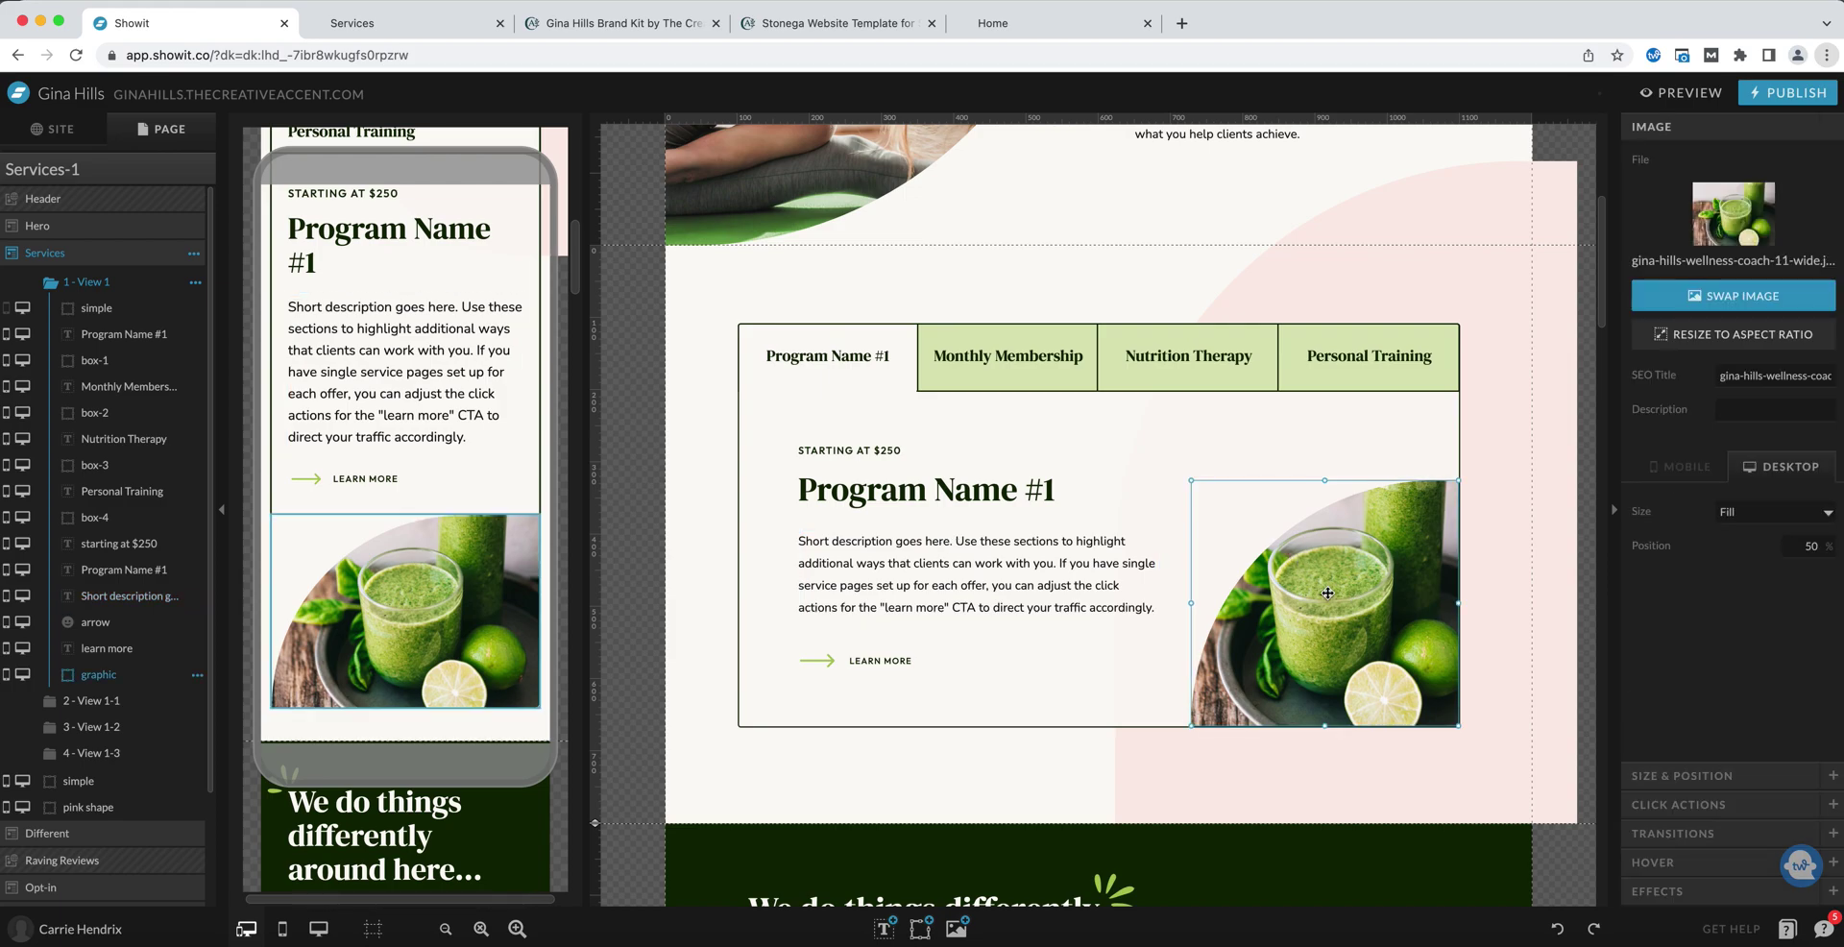
double_click(1327, 592)
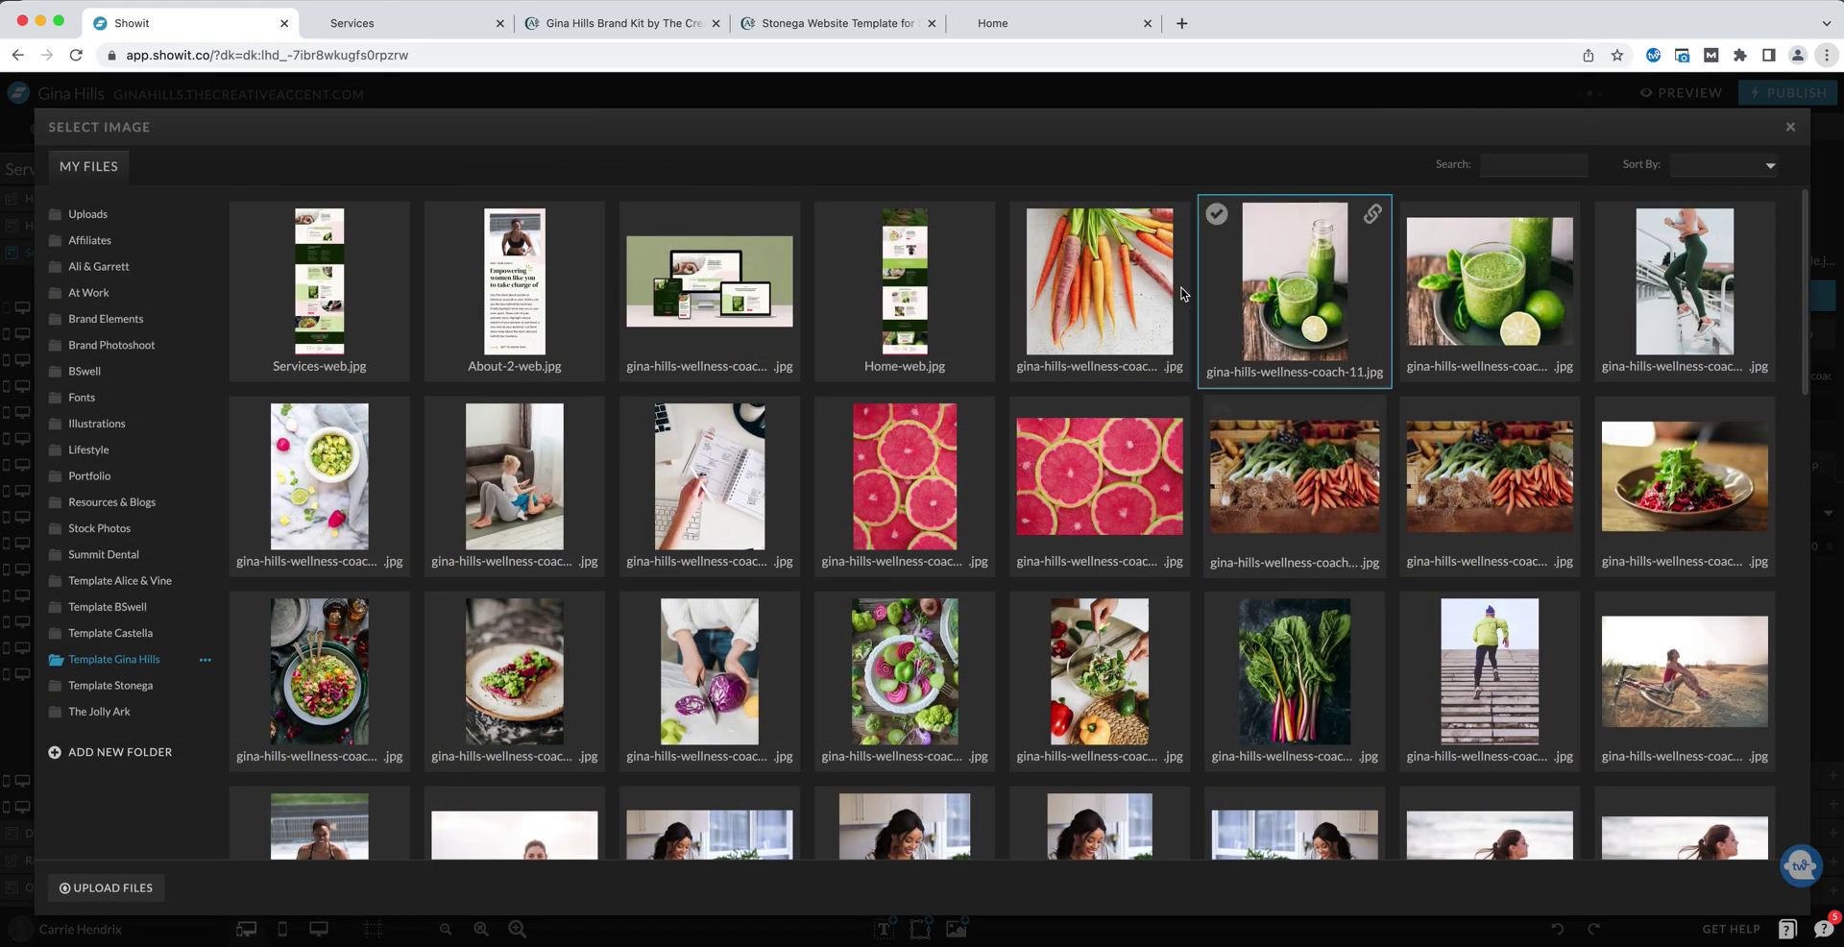
double_click(1661, 509)
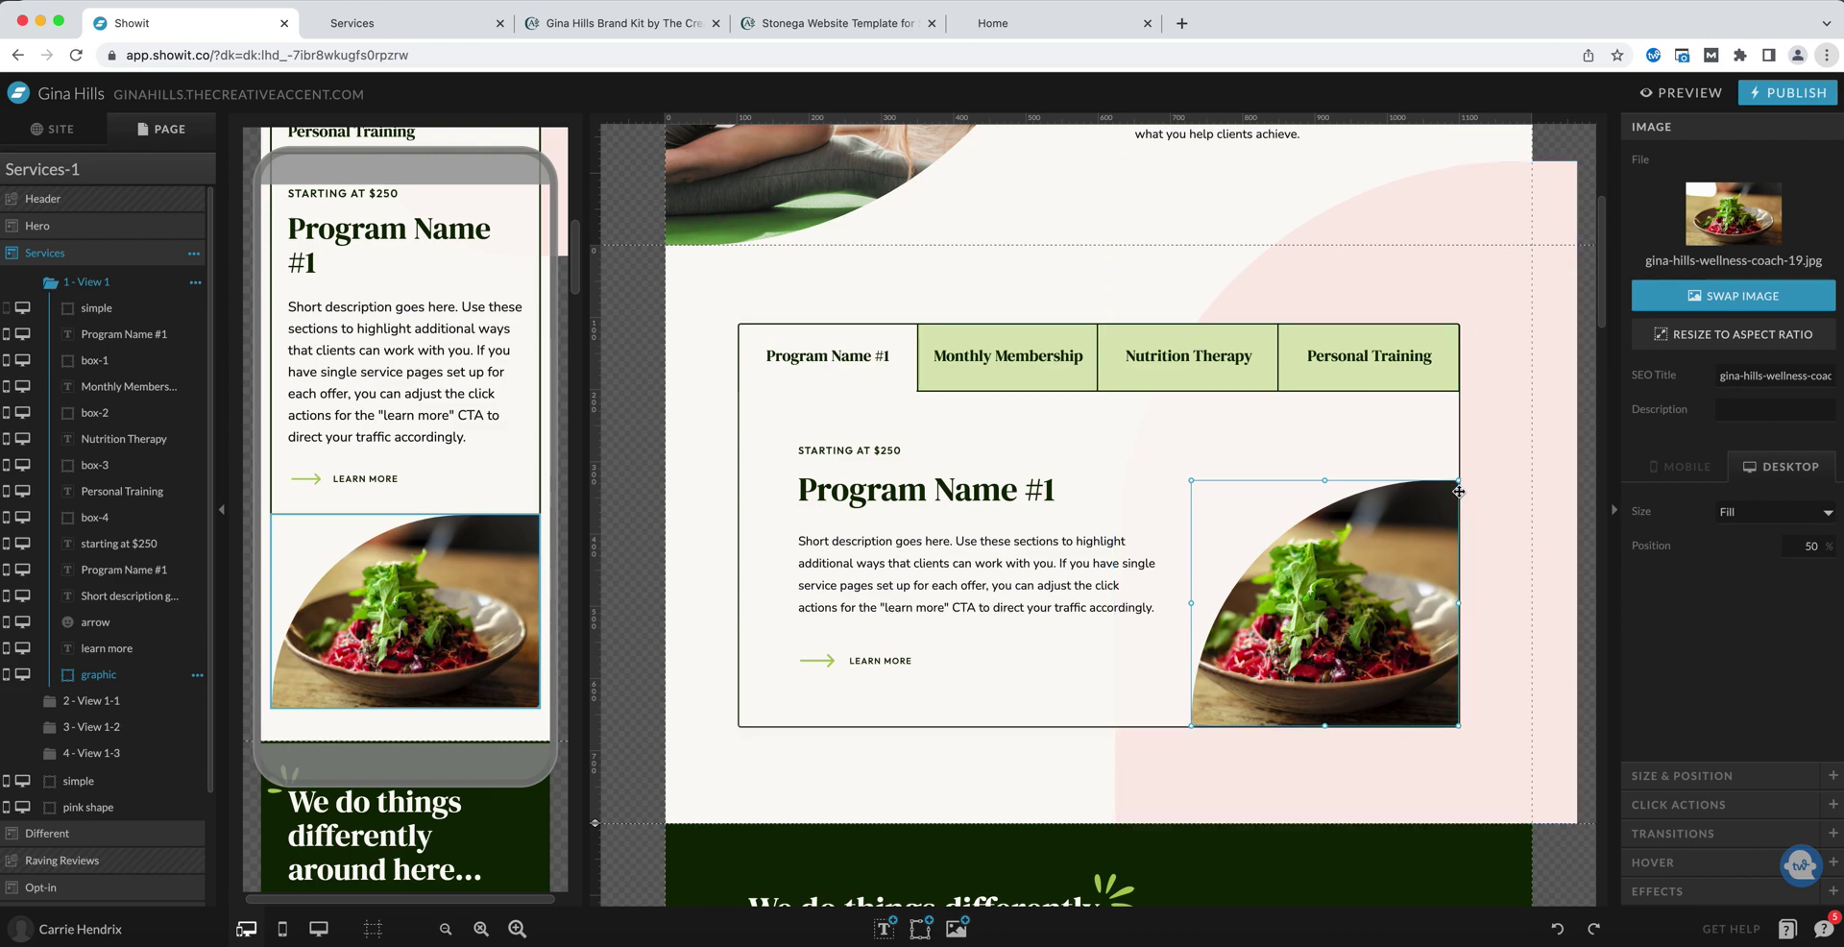
Try square corners and stretching the salad photo to the tab row, then revert.
click(1674, 892)
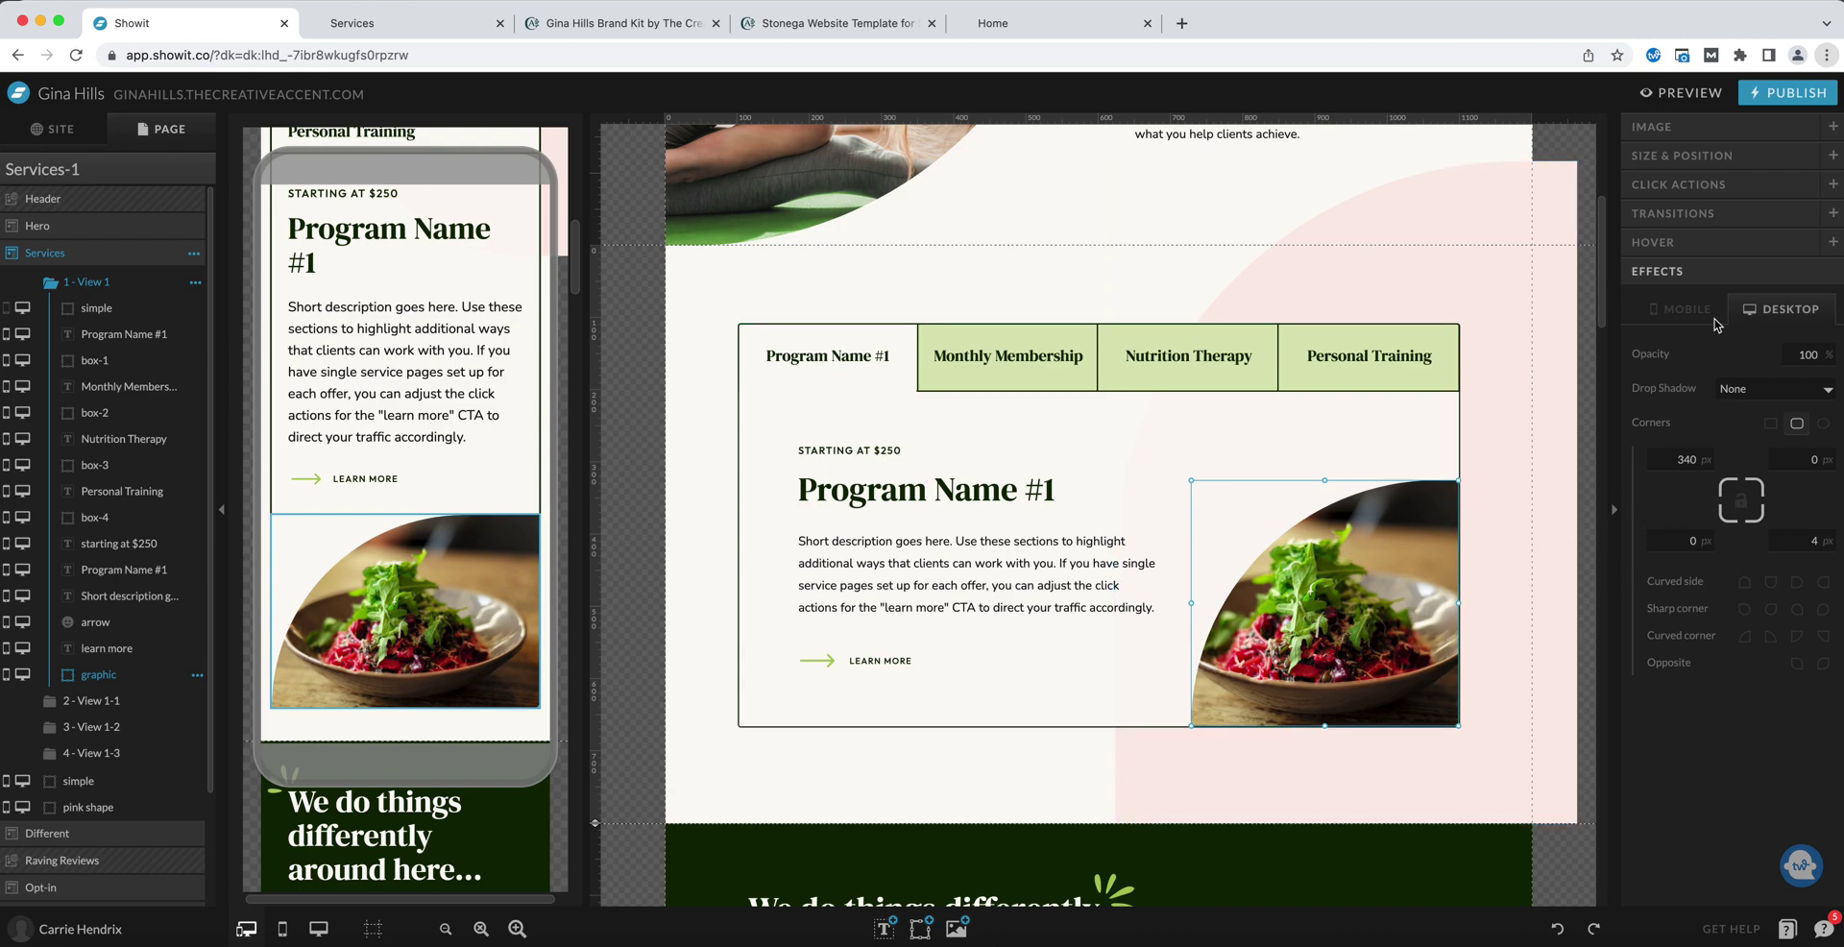
click(1771, 423)
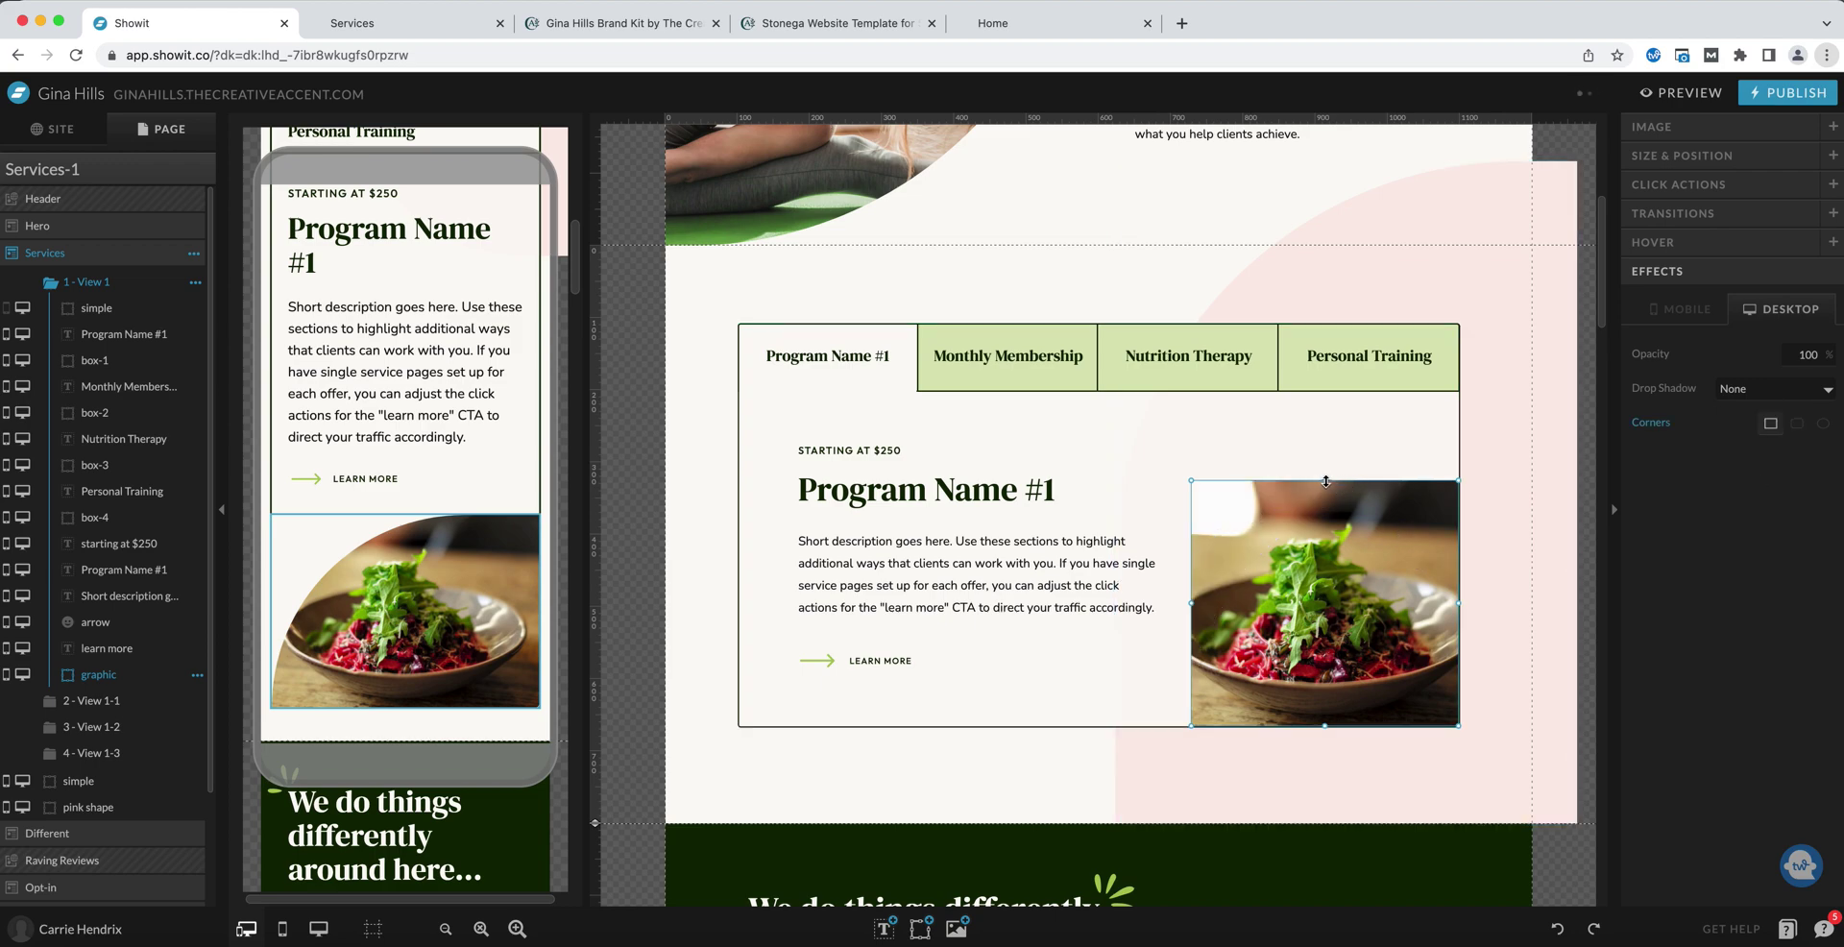
drag(1324, 479, 1330, 394)
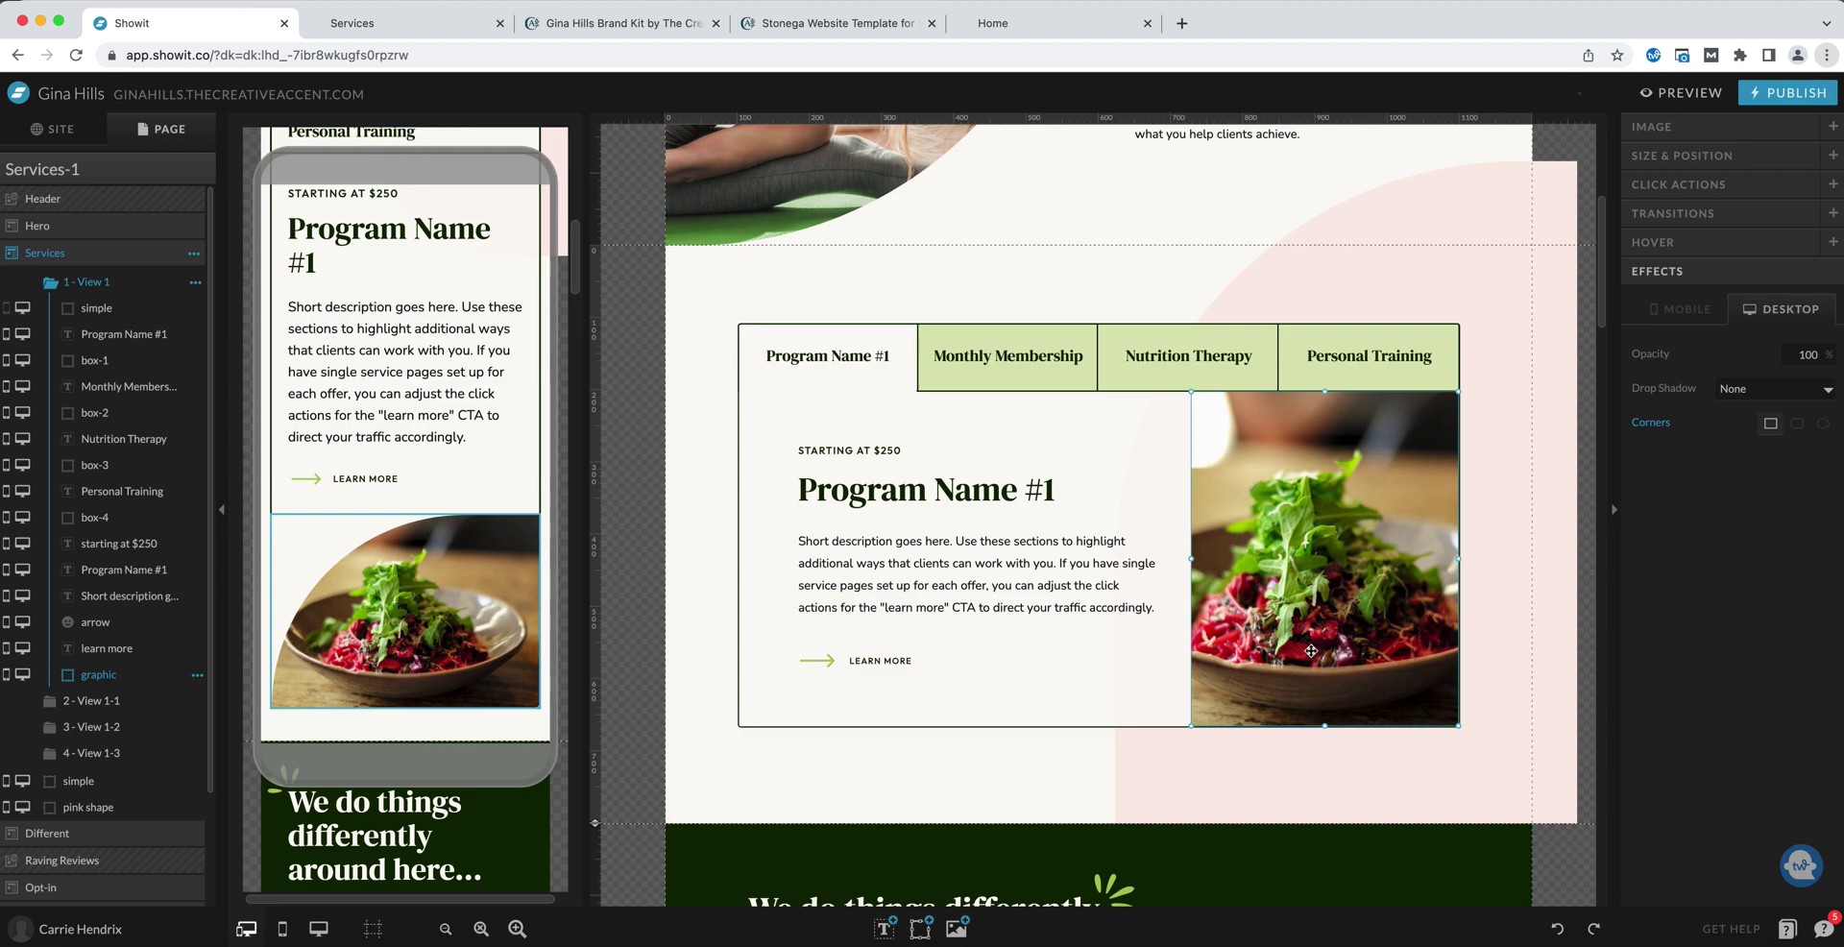
click(1135, 429)
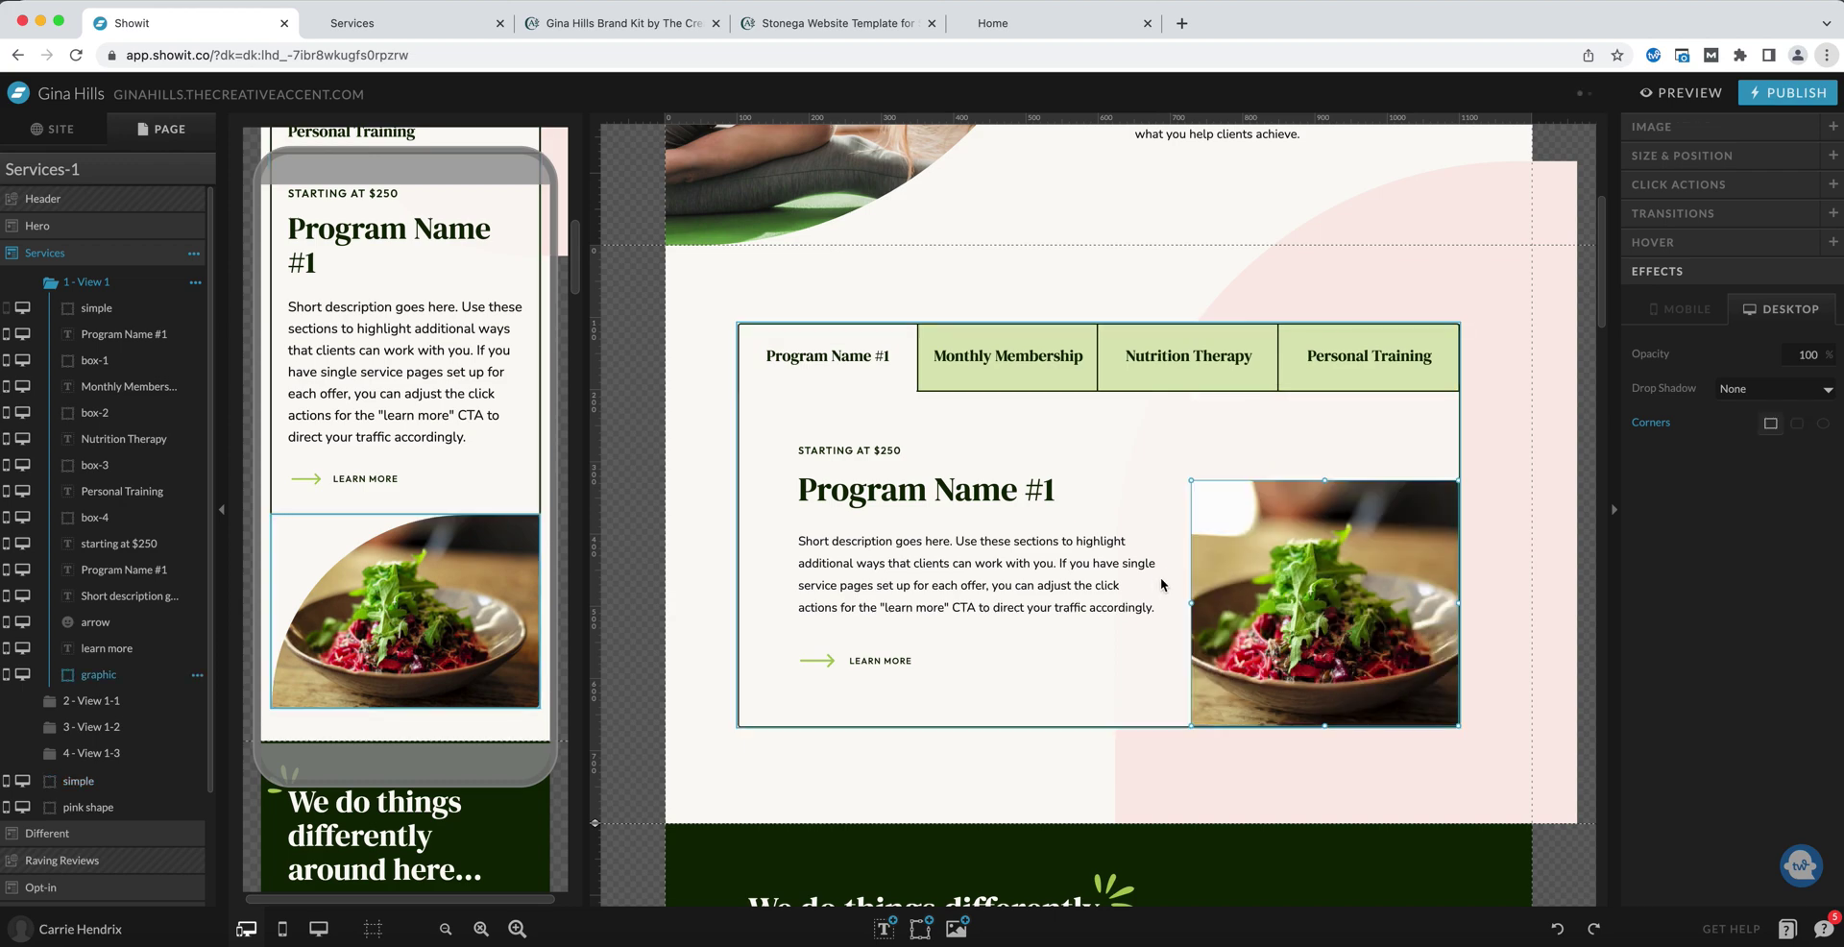
click(1200, 551)
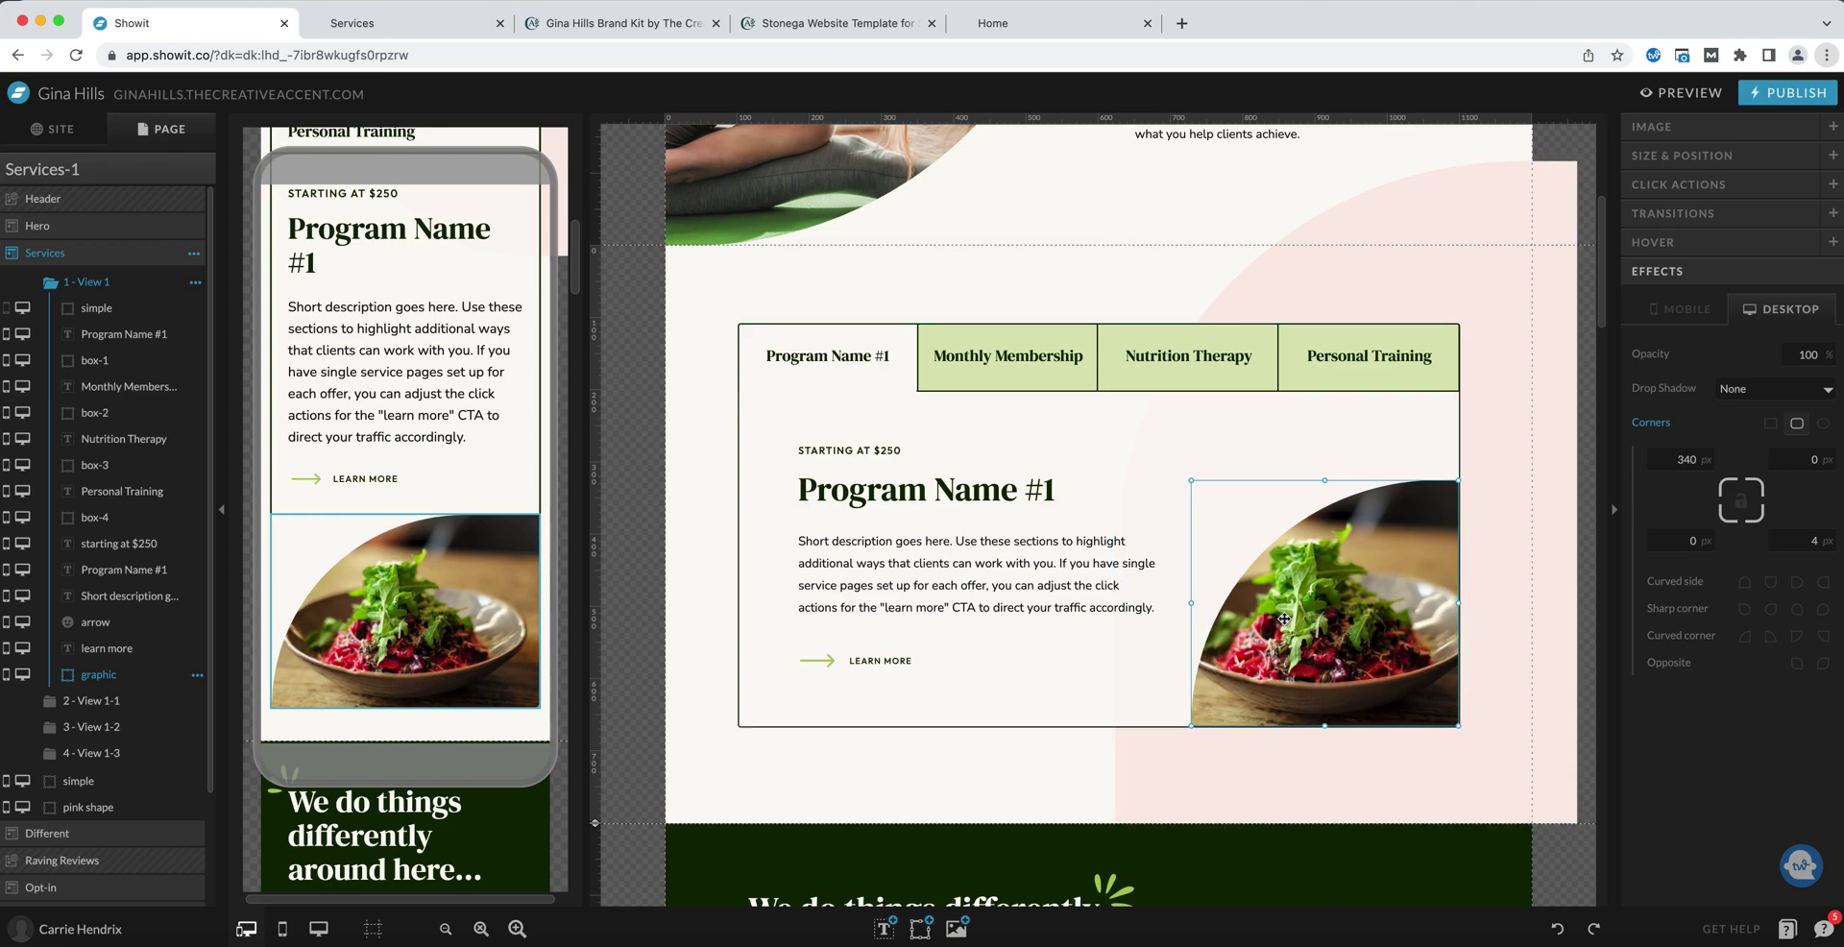
click(1653, 127)
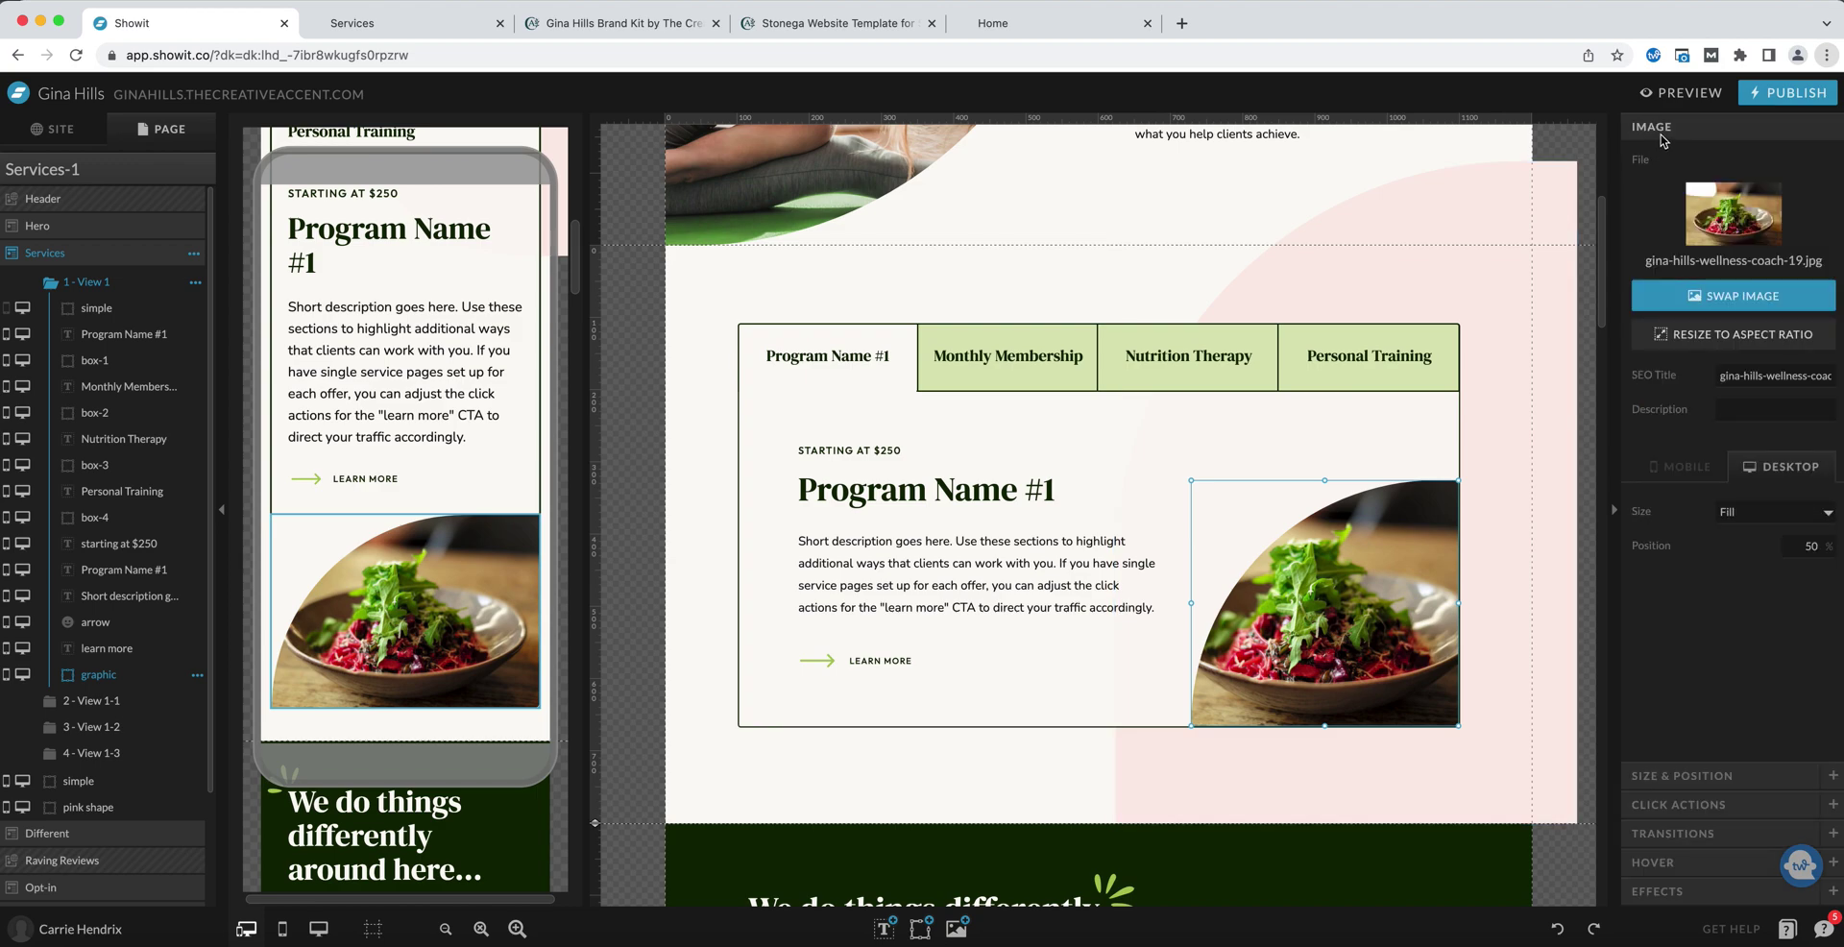
Set the salad photo's desktop crop position to 20.
click(1807, 545)
text(0)
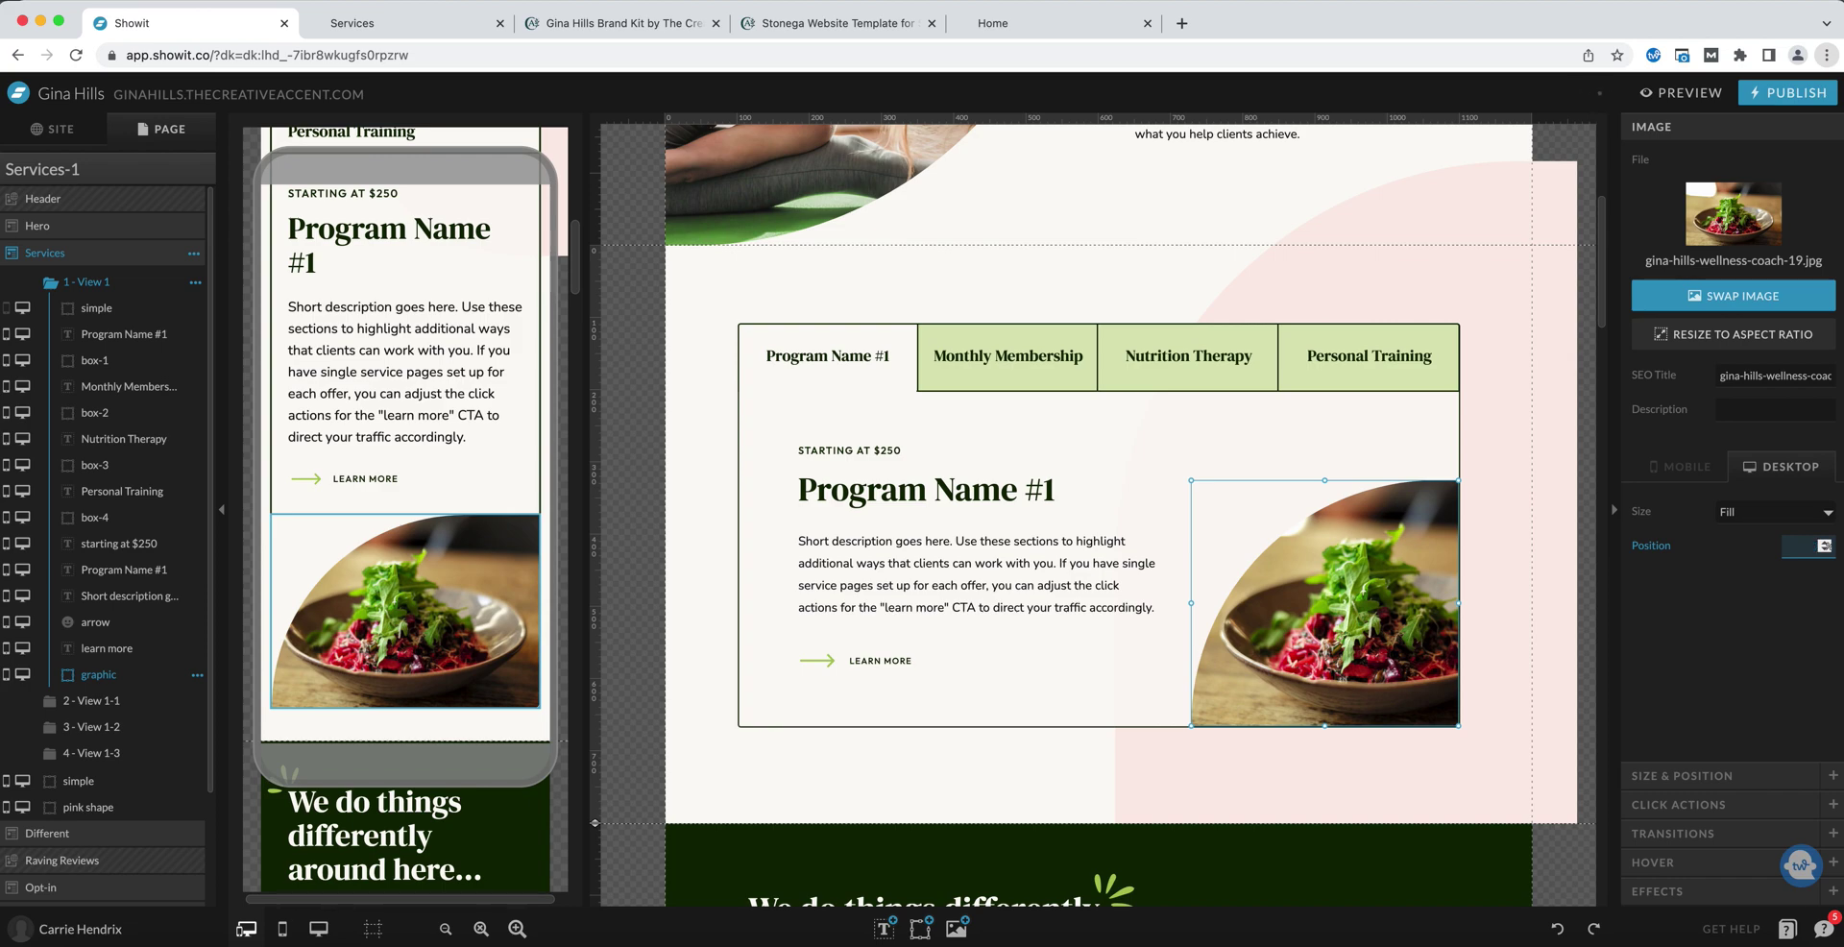
text(20)
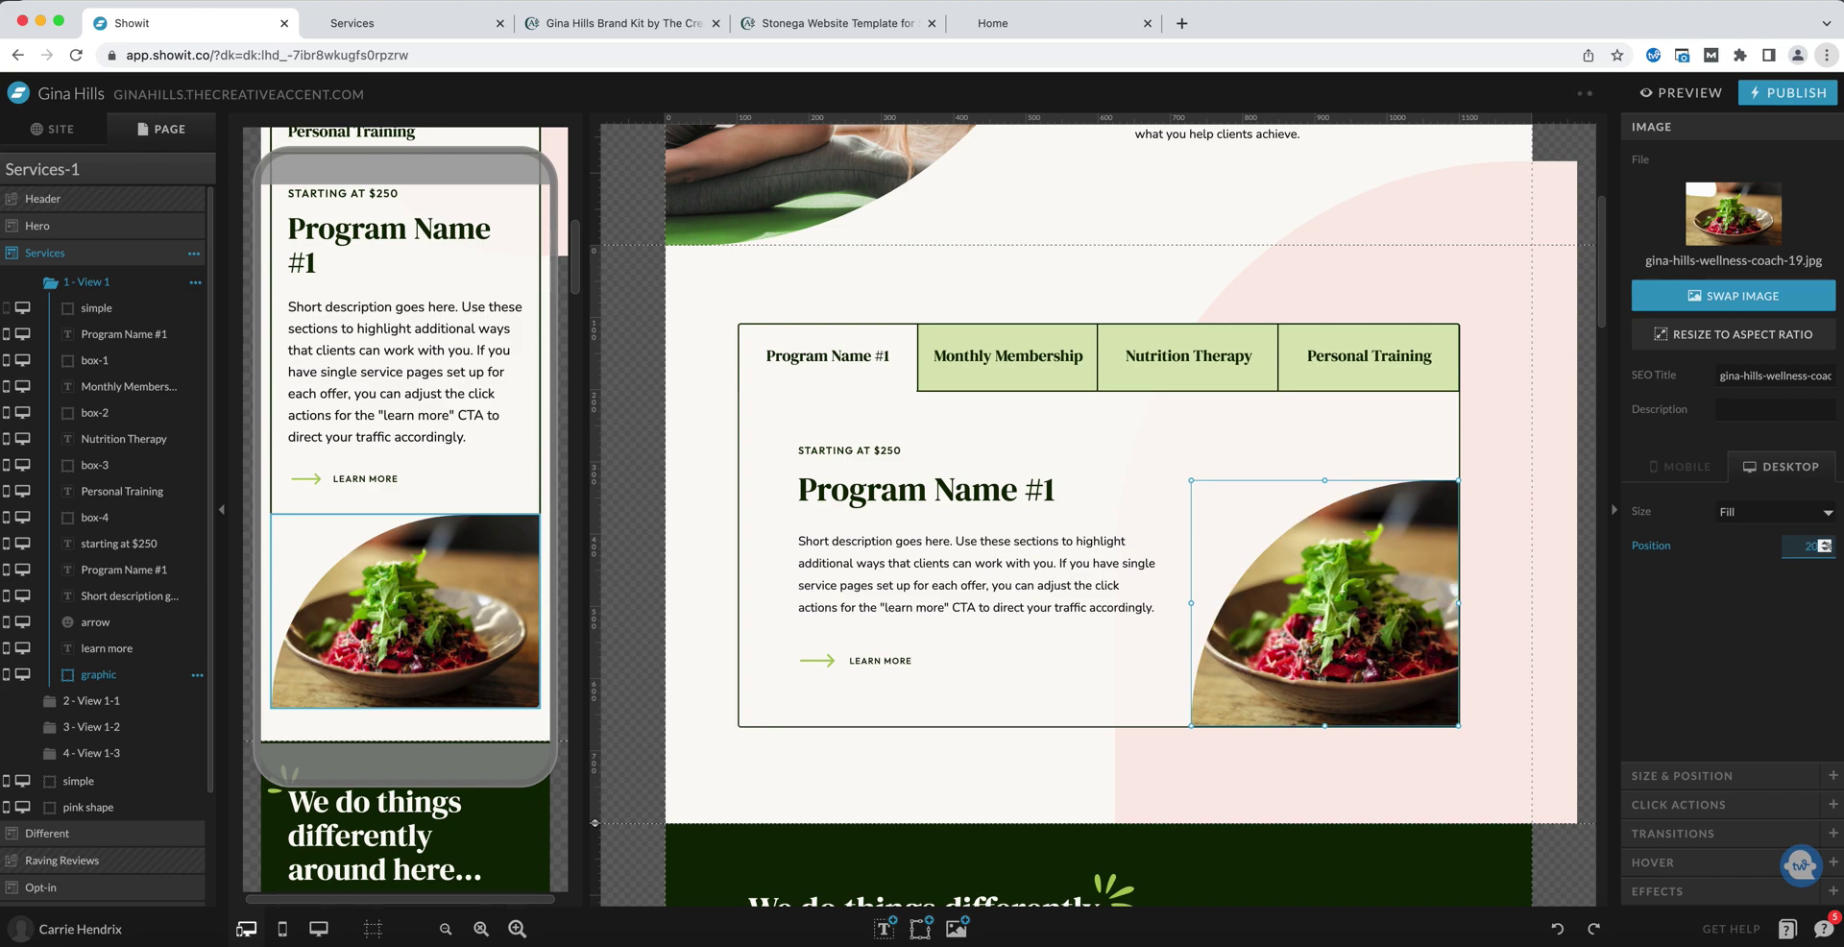
click(1157, 666)
Set the mobile crop position to 20 as well, then deselect the photo.
click(476, 583)
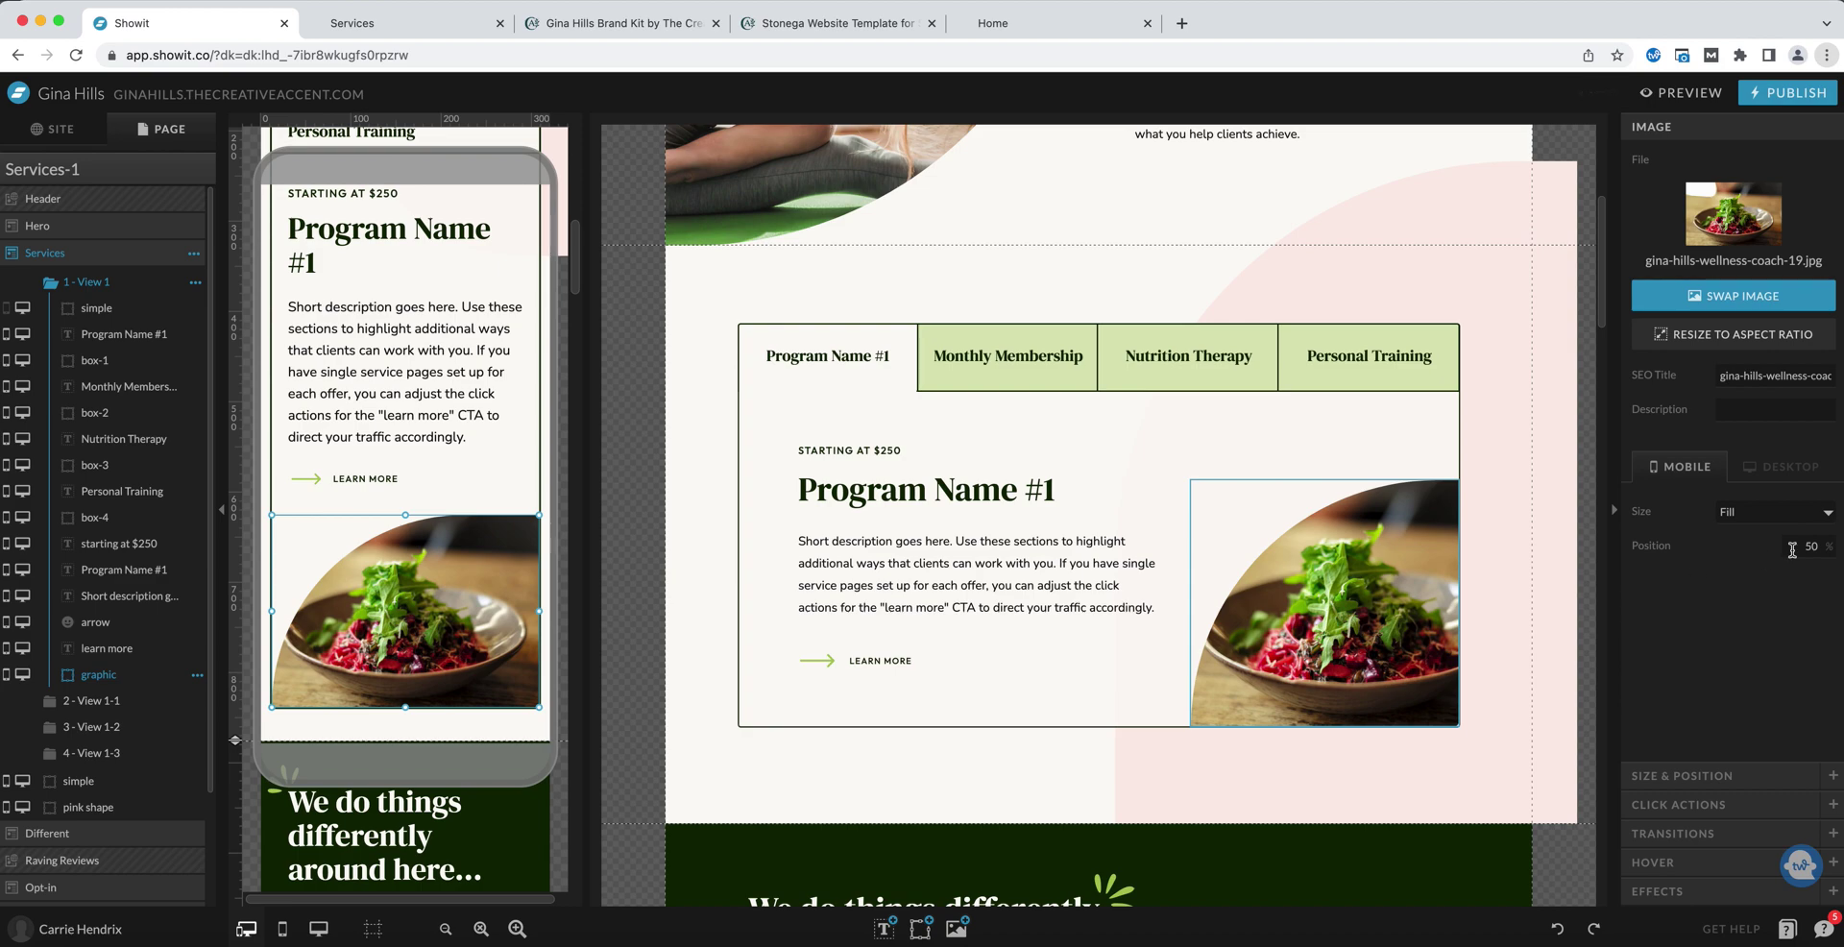
click(1800, 548)
double_click(1798, 547)
text(20)
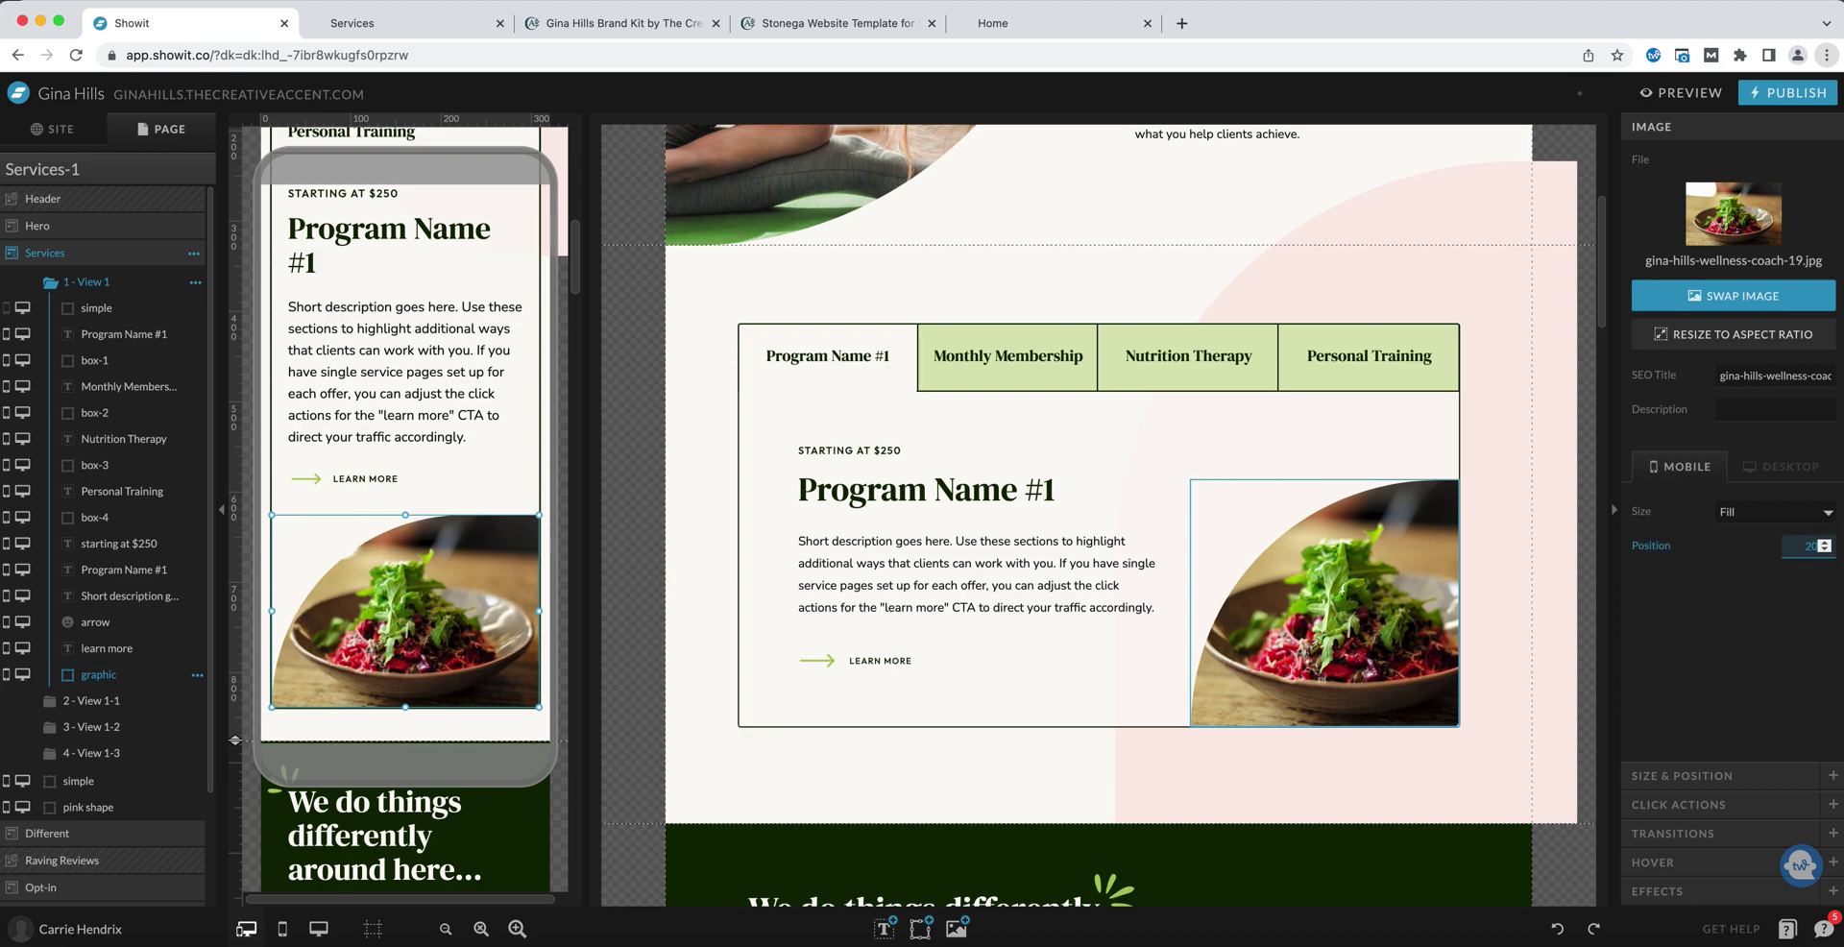
key(BackSpace)
key(BackSpace)
text(0)
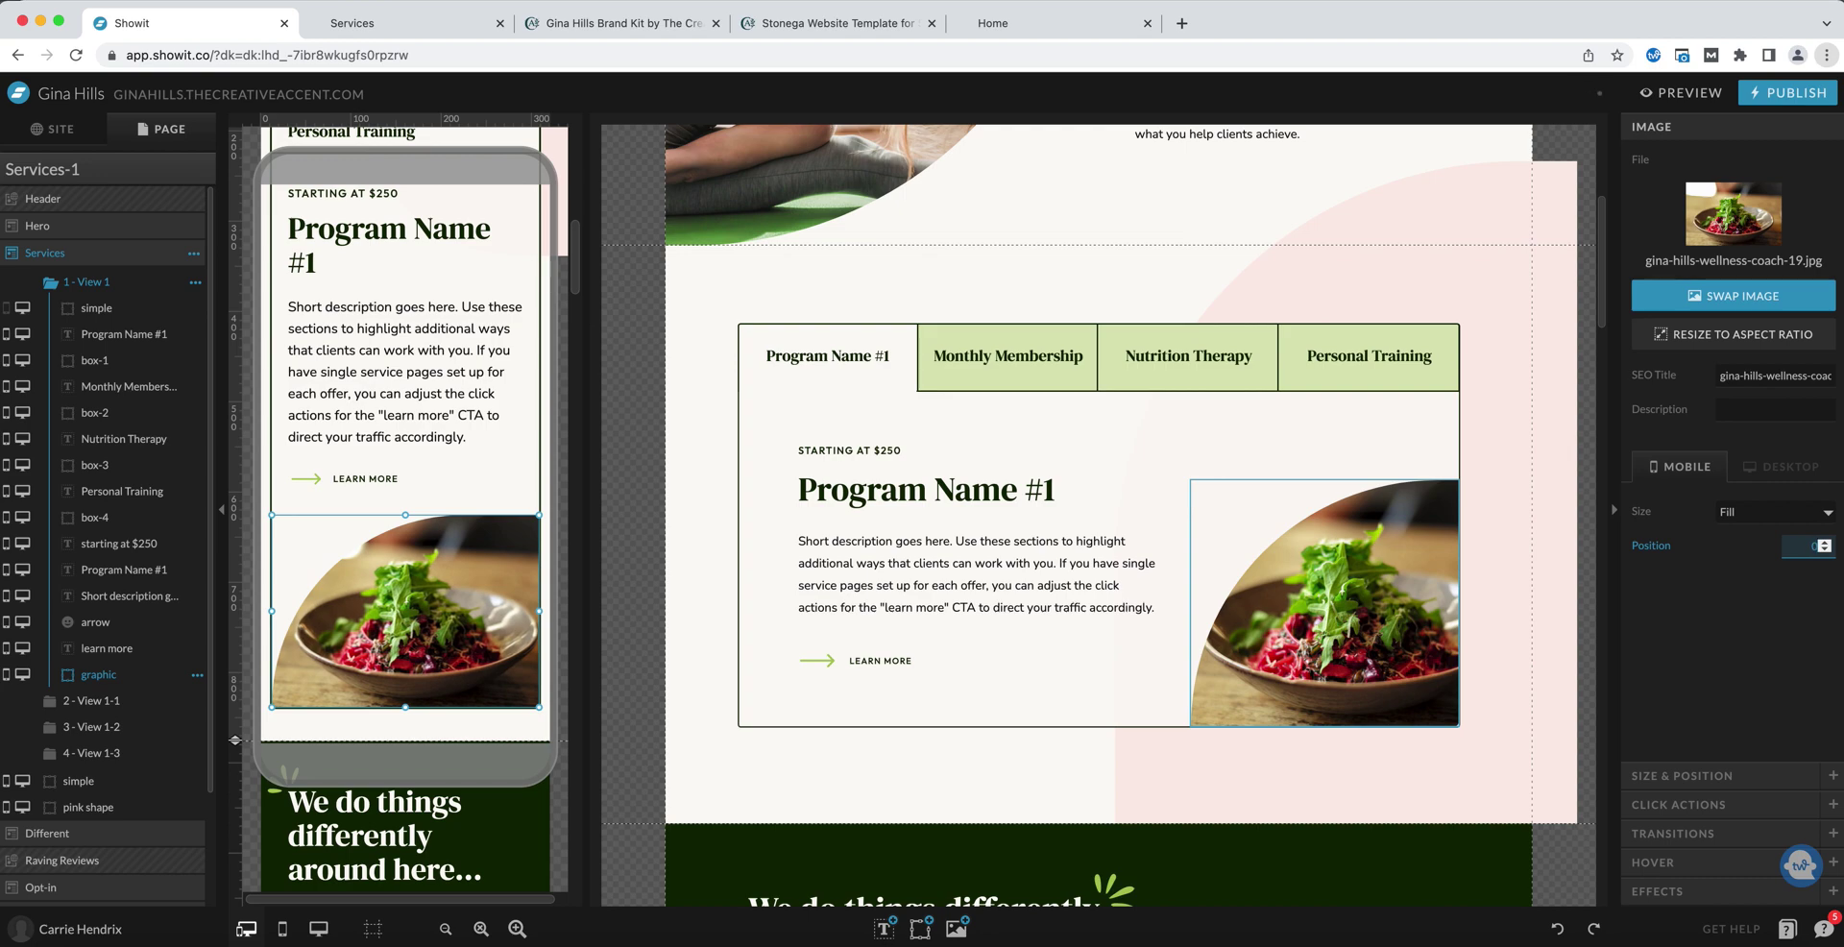
click(1110, 671)
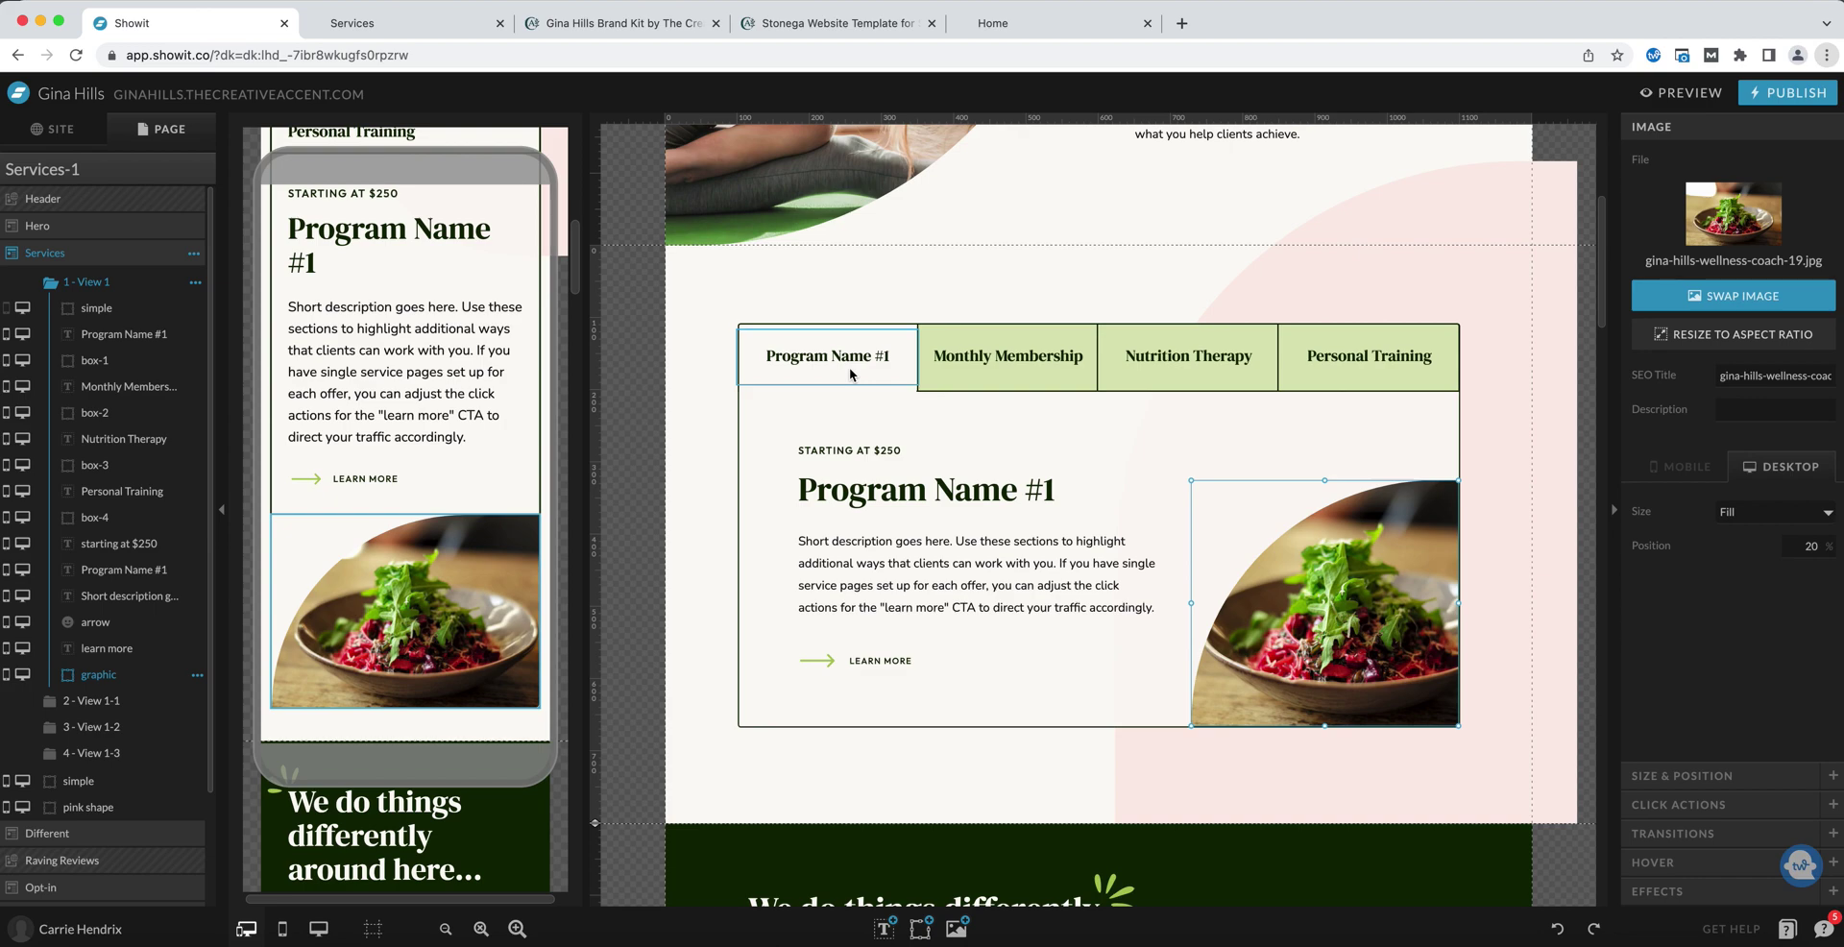
click(977, 786)
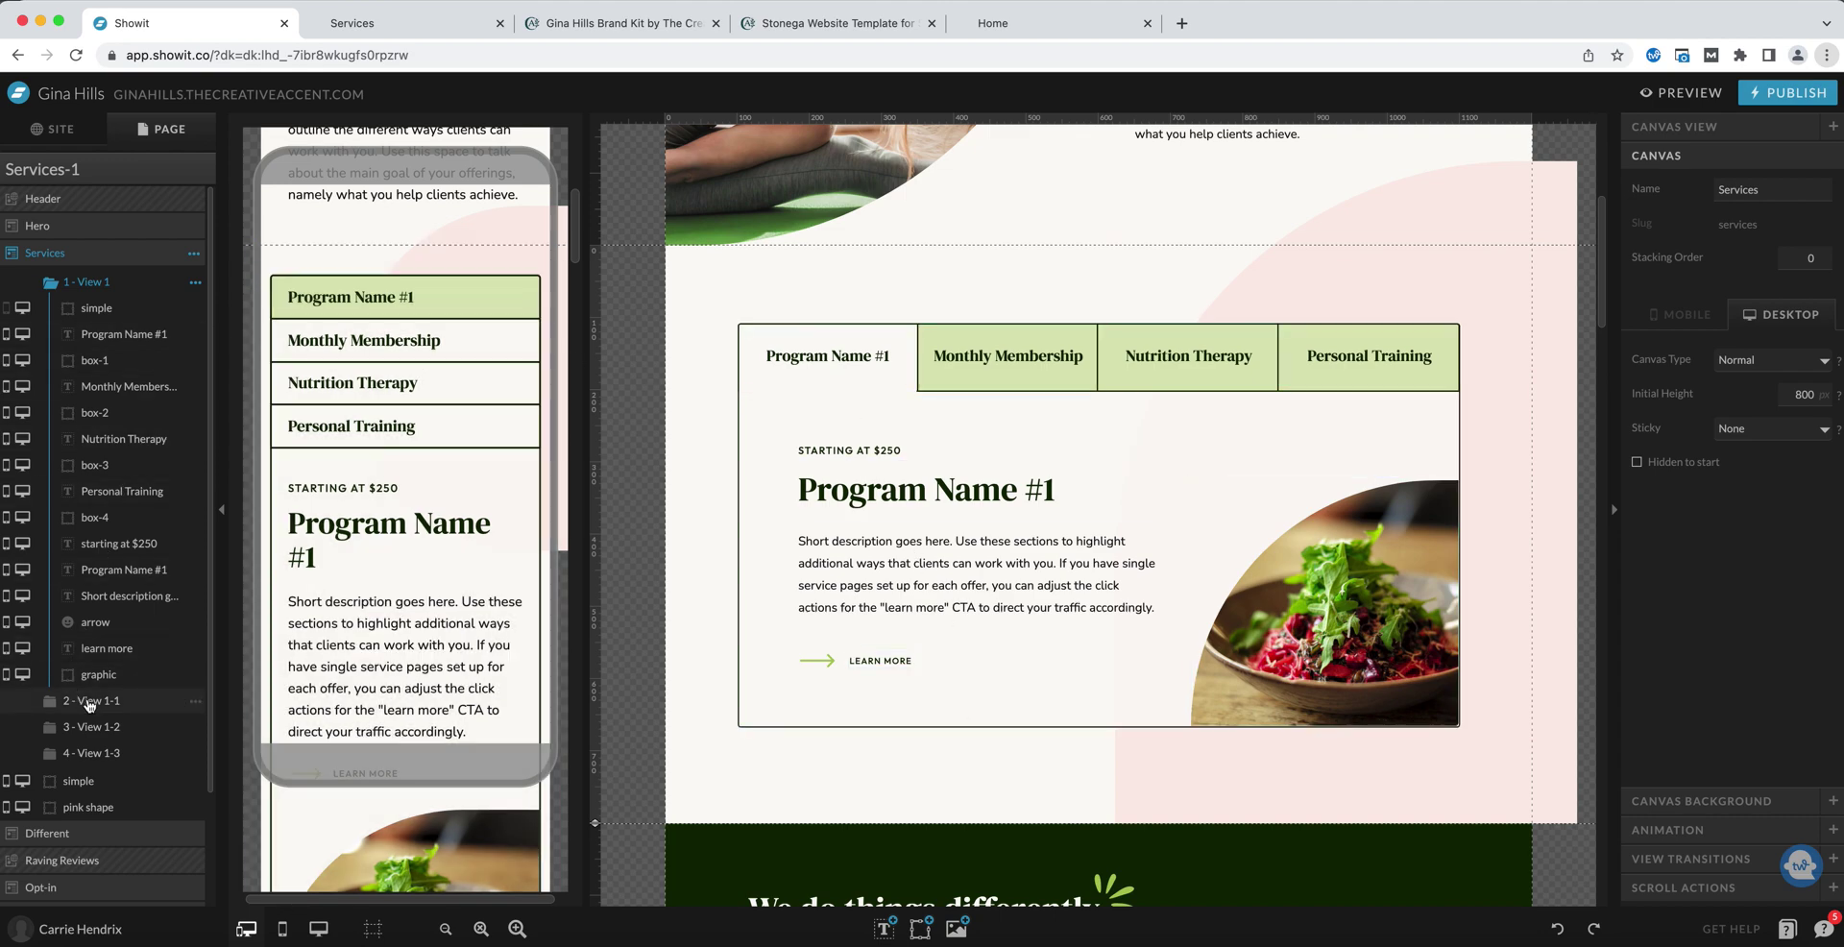
Compare the Monthly Membership view with the Program Name #1 view twice.
click(89, 701)
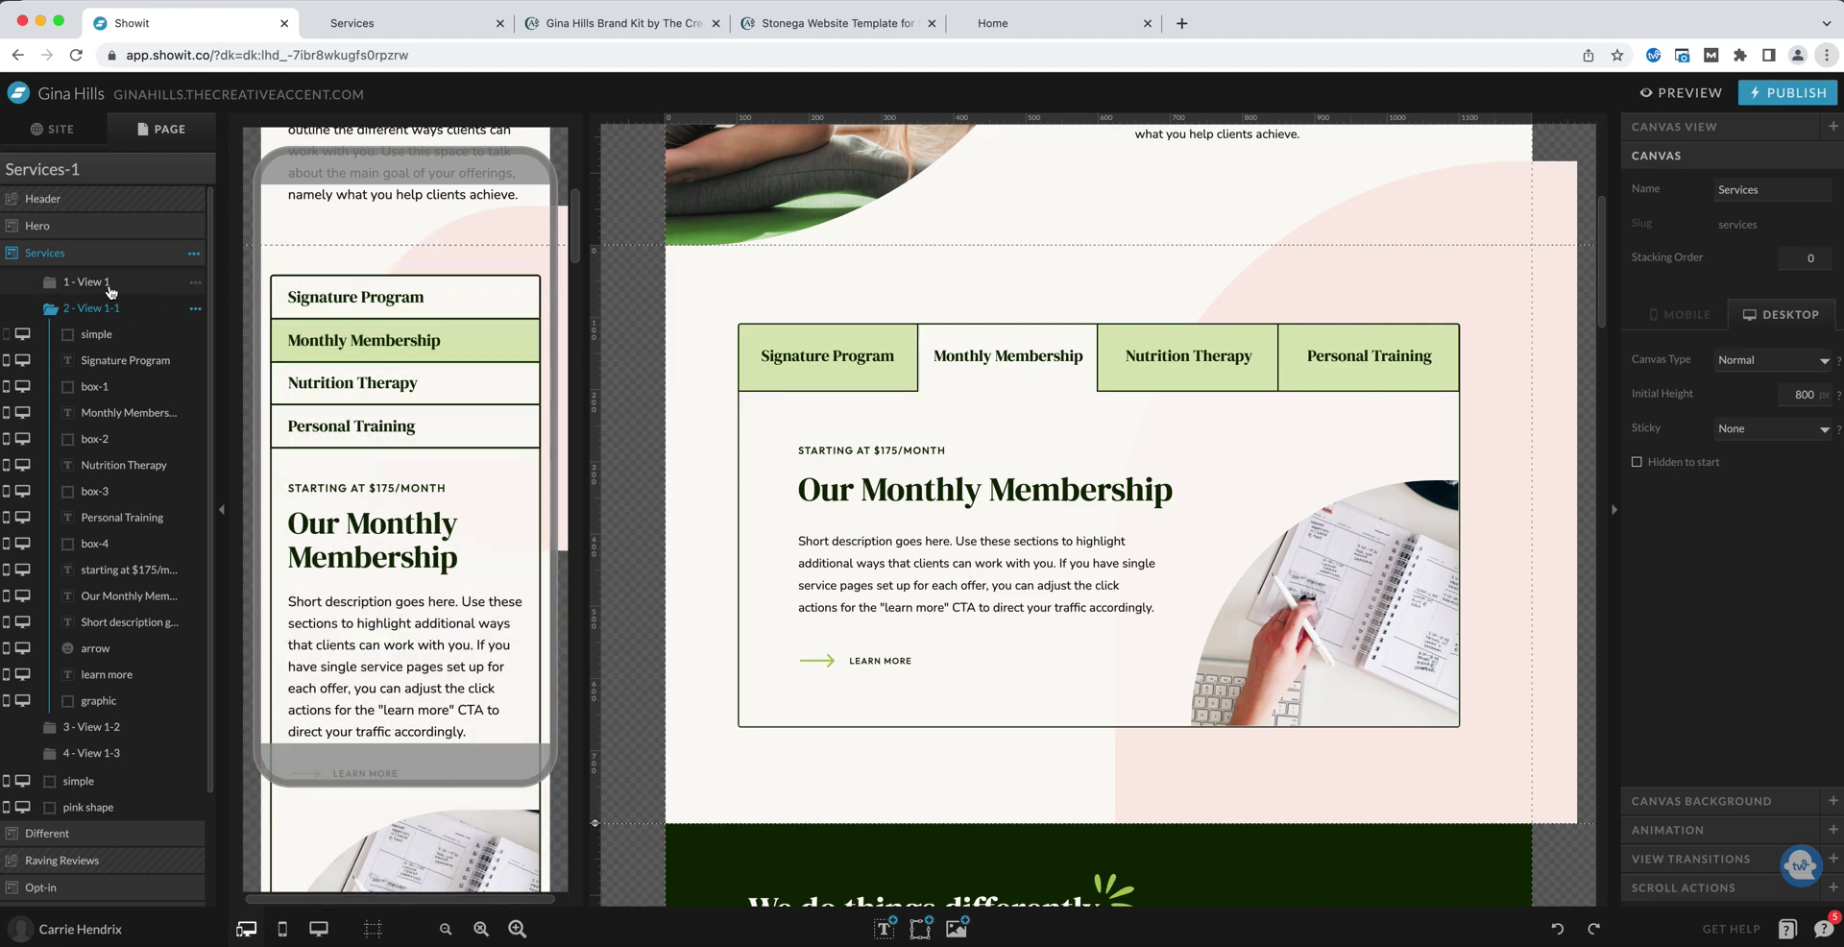
click(91, 282)
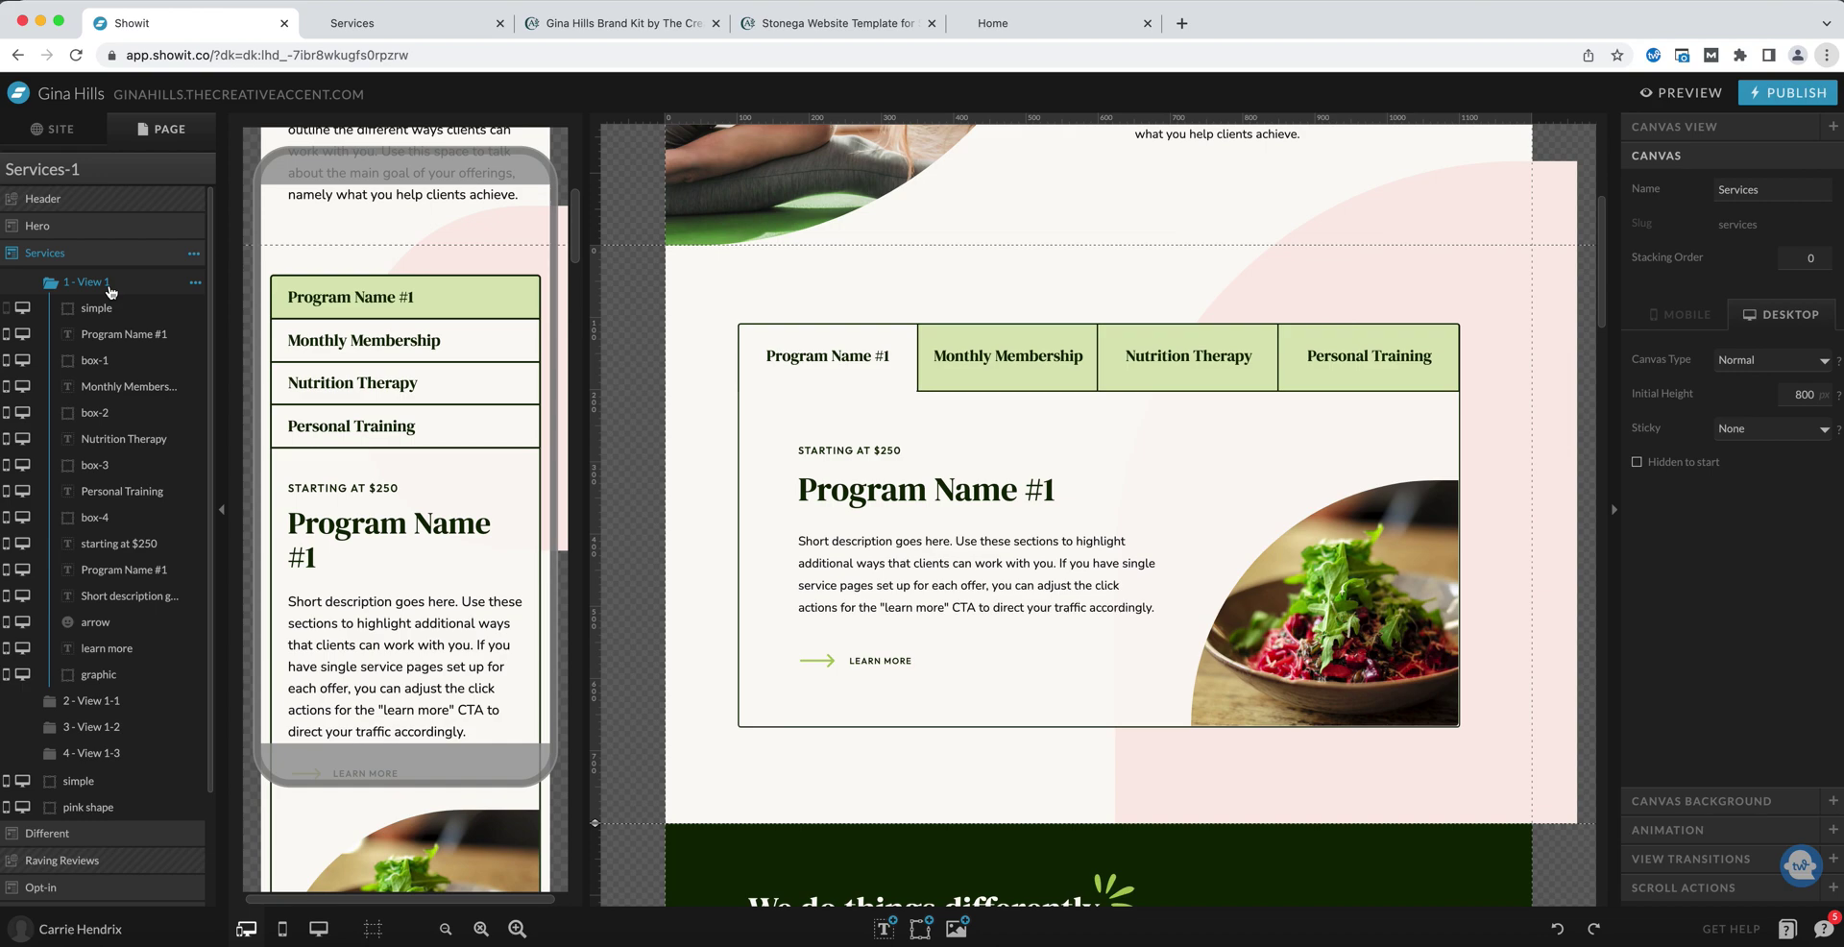
click(96, 700)
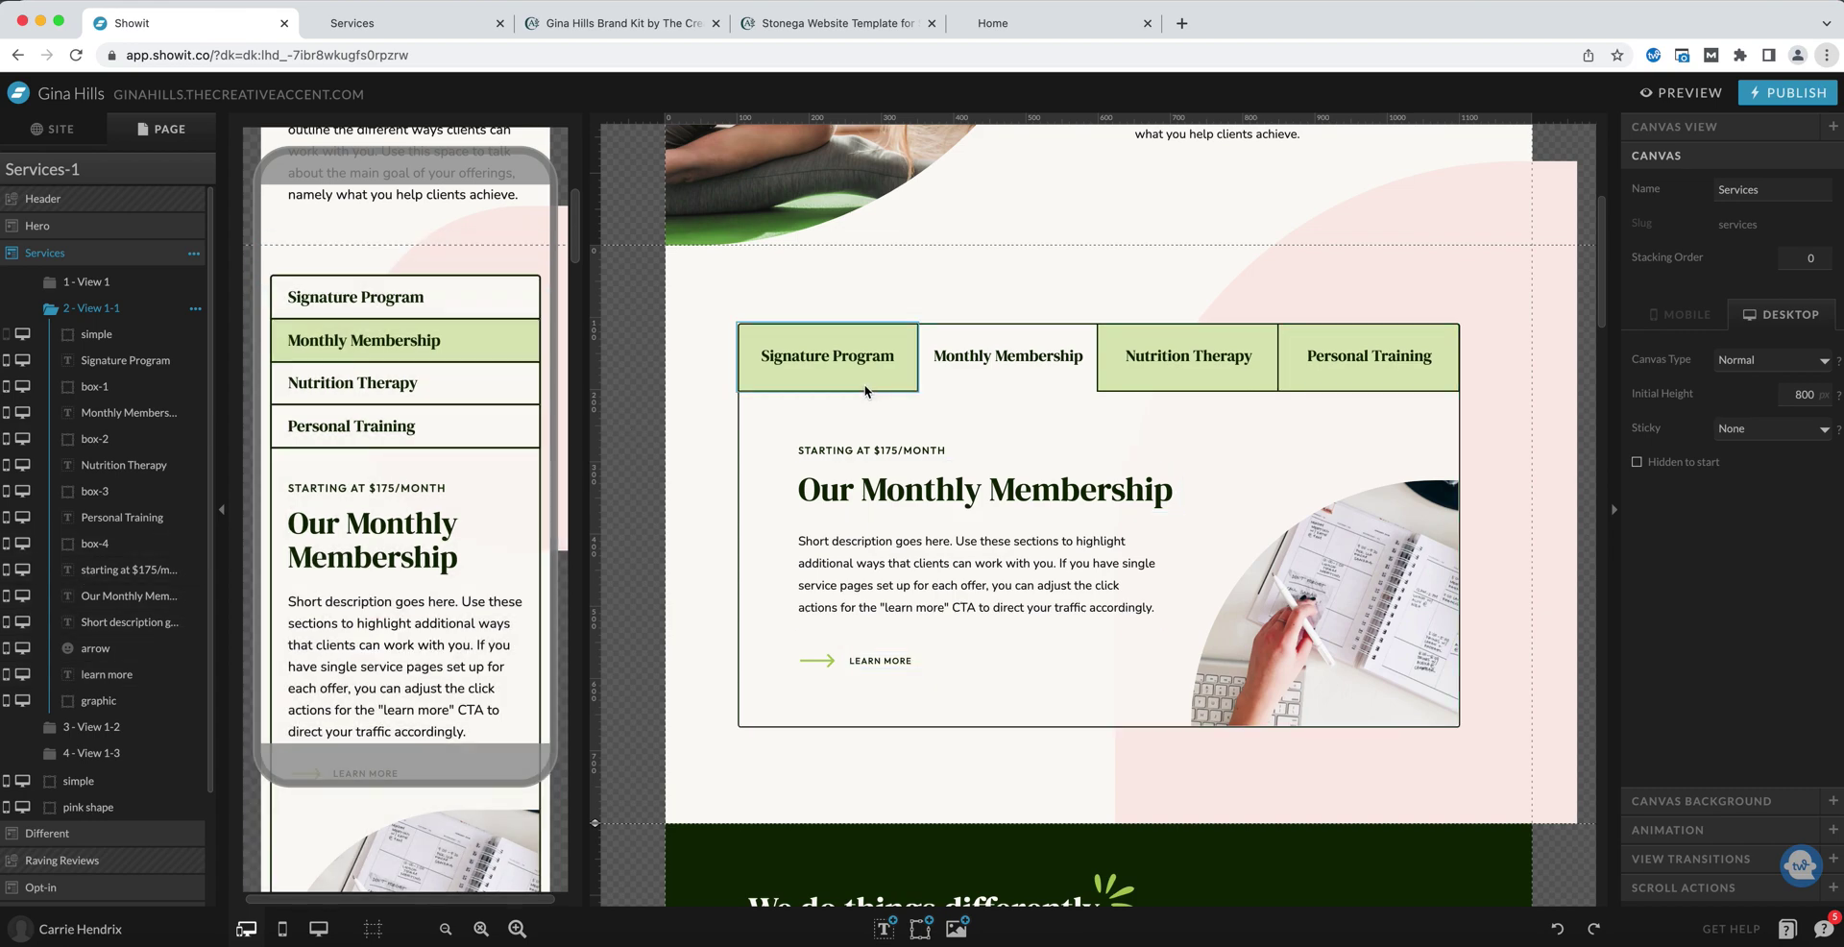
click(97, 282)
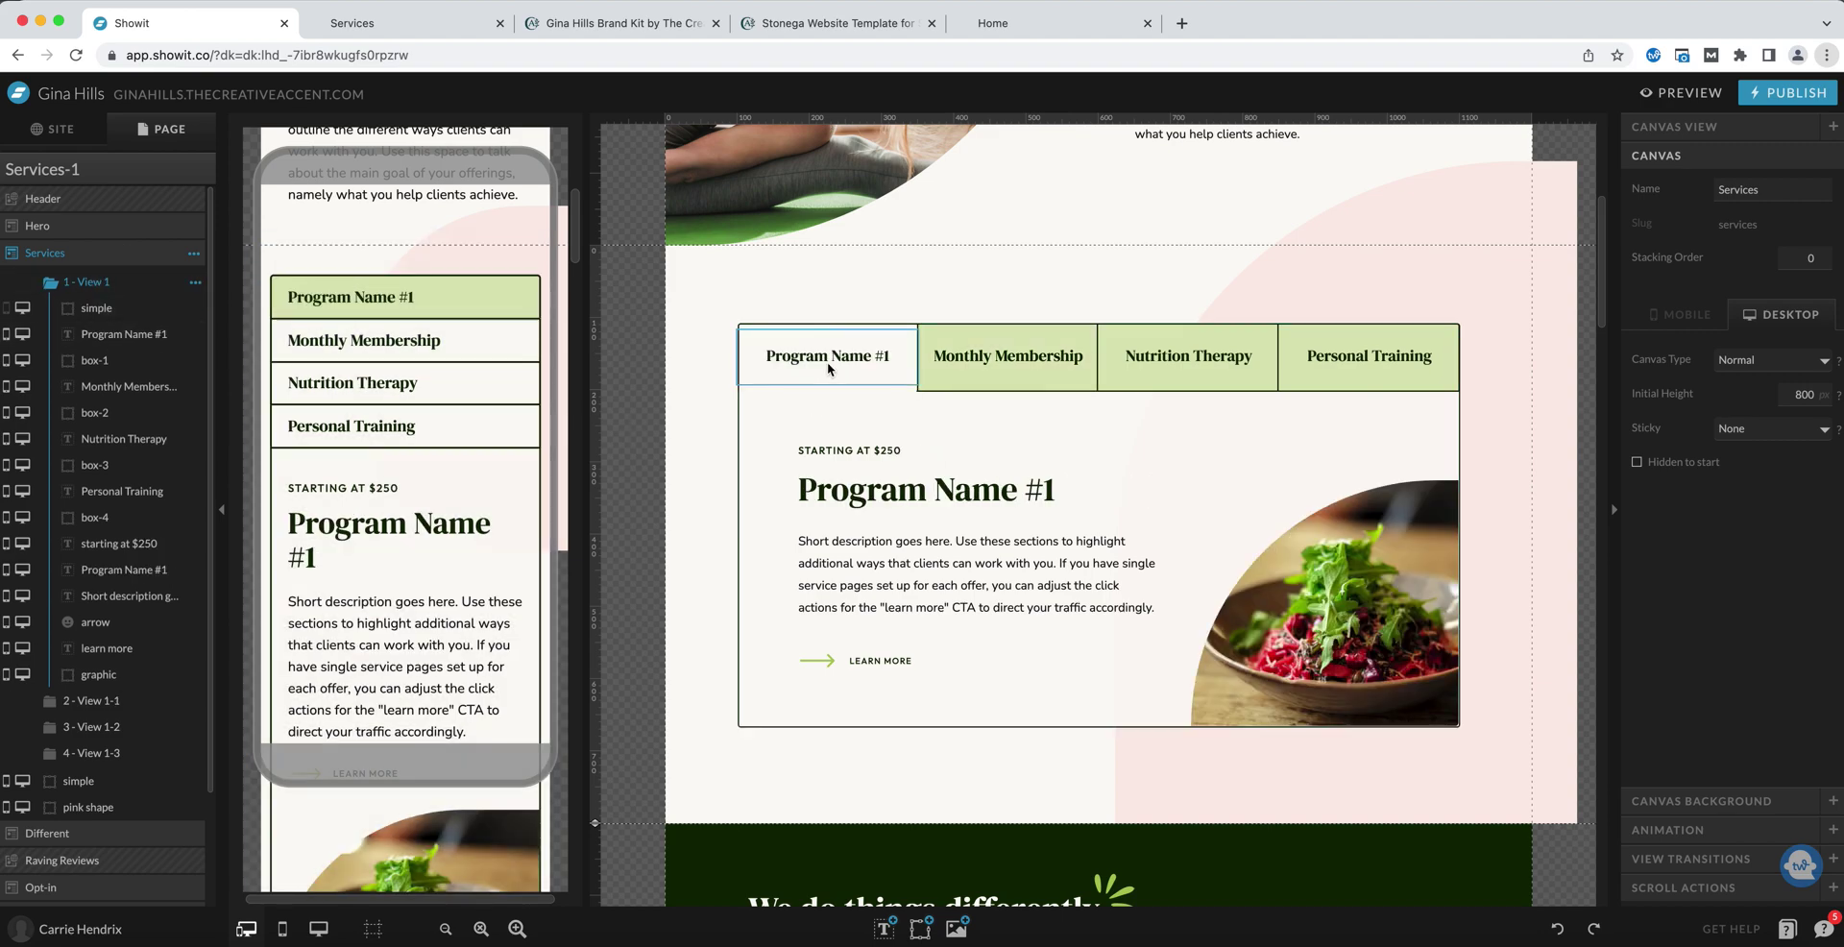
Relabel the first view's remaining tabs as 2, 3 and 4.
double_click(980, 360)
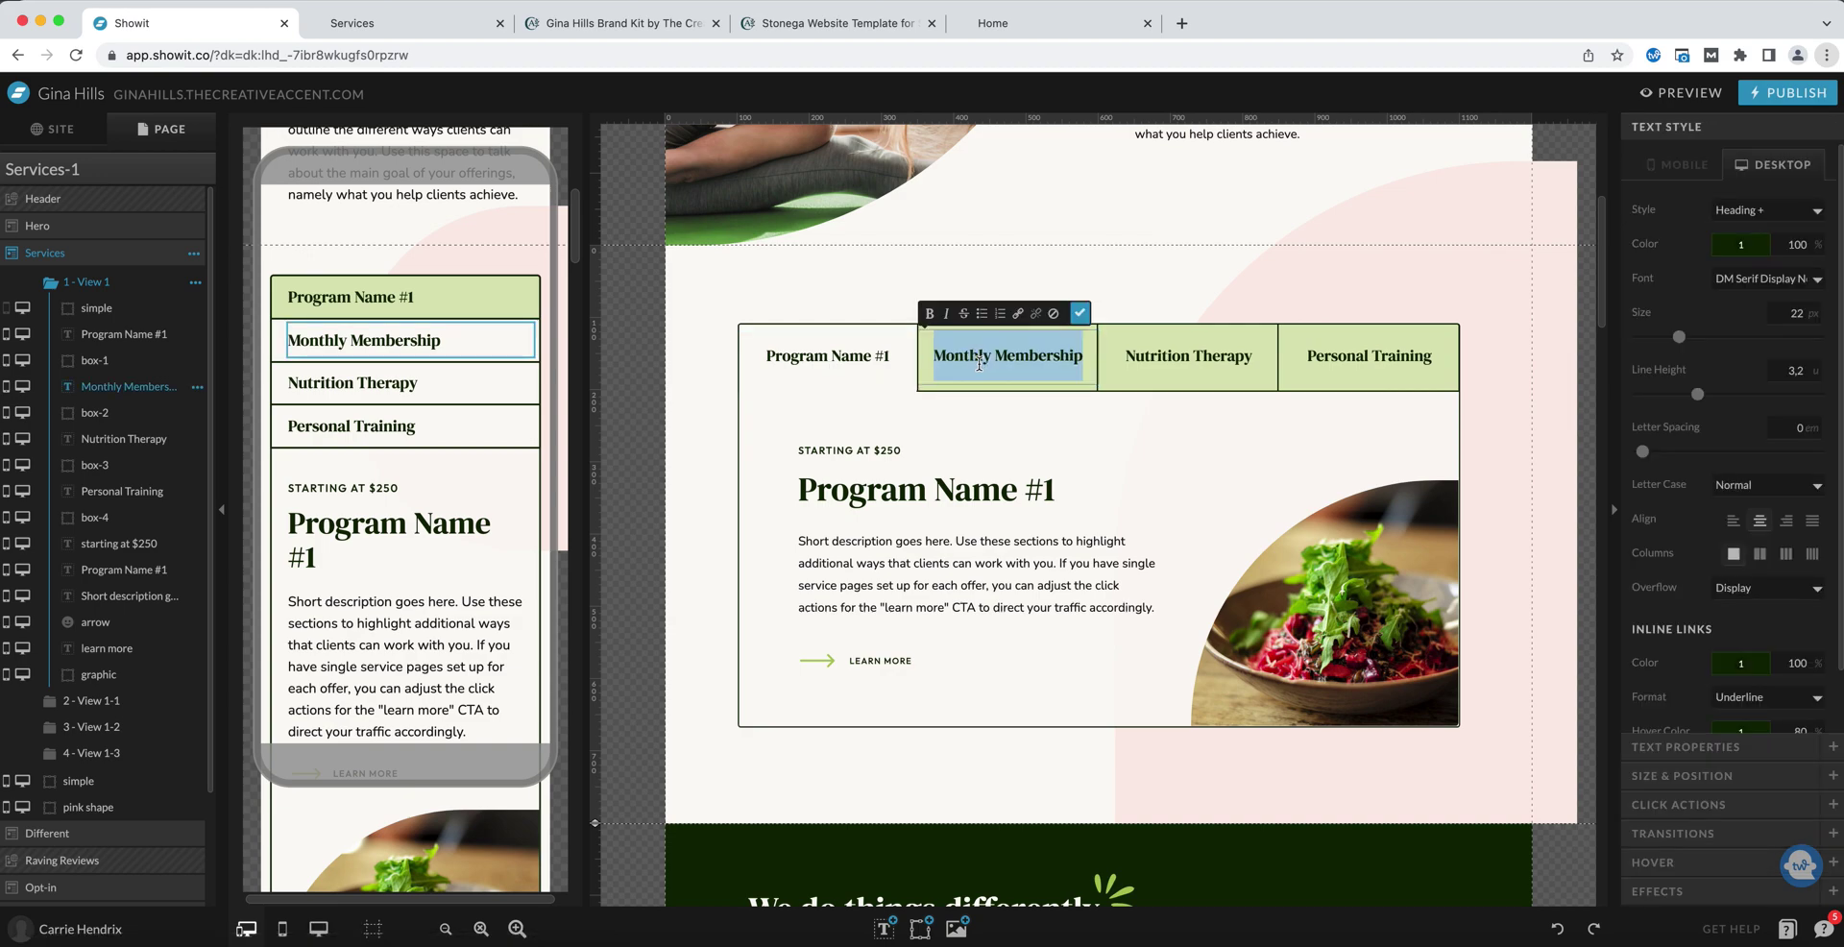
text(2)
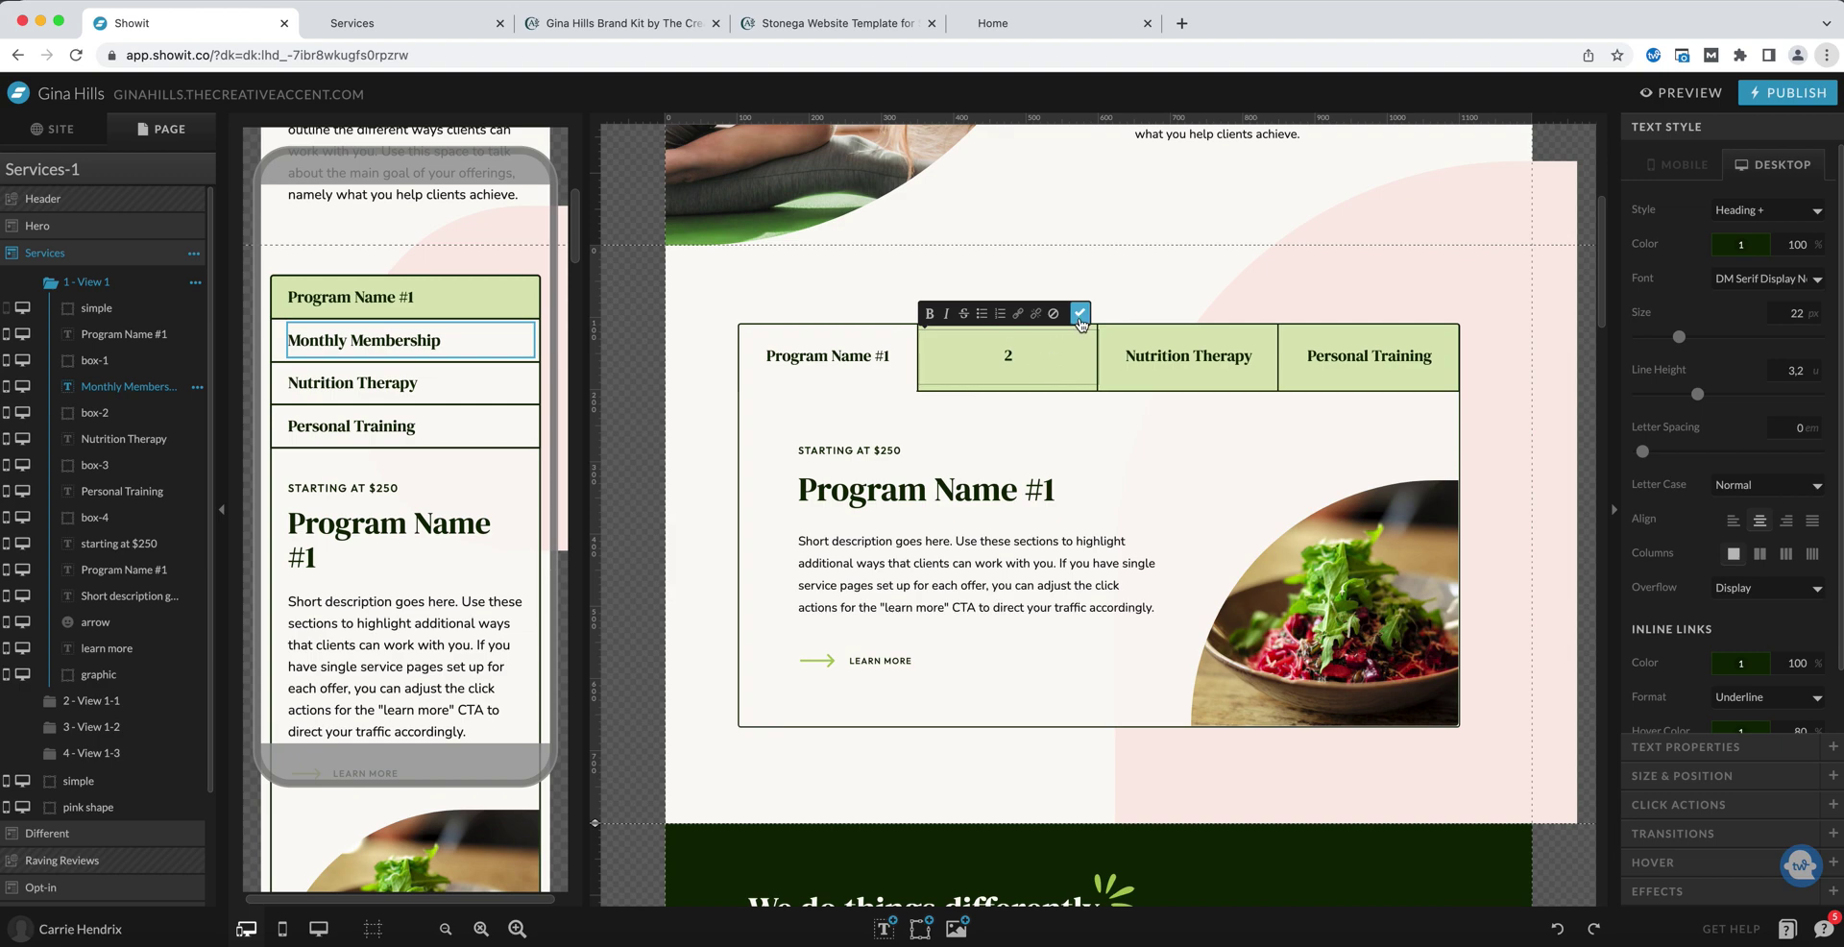
double_click(1180, 354)
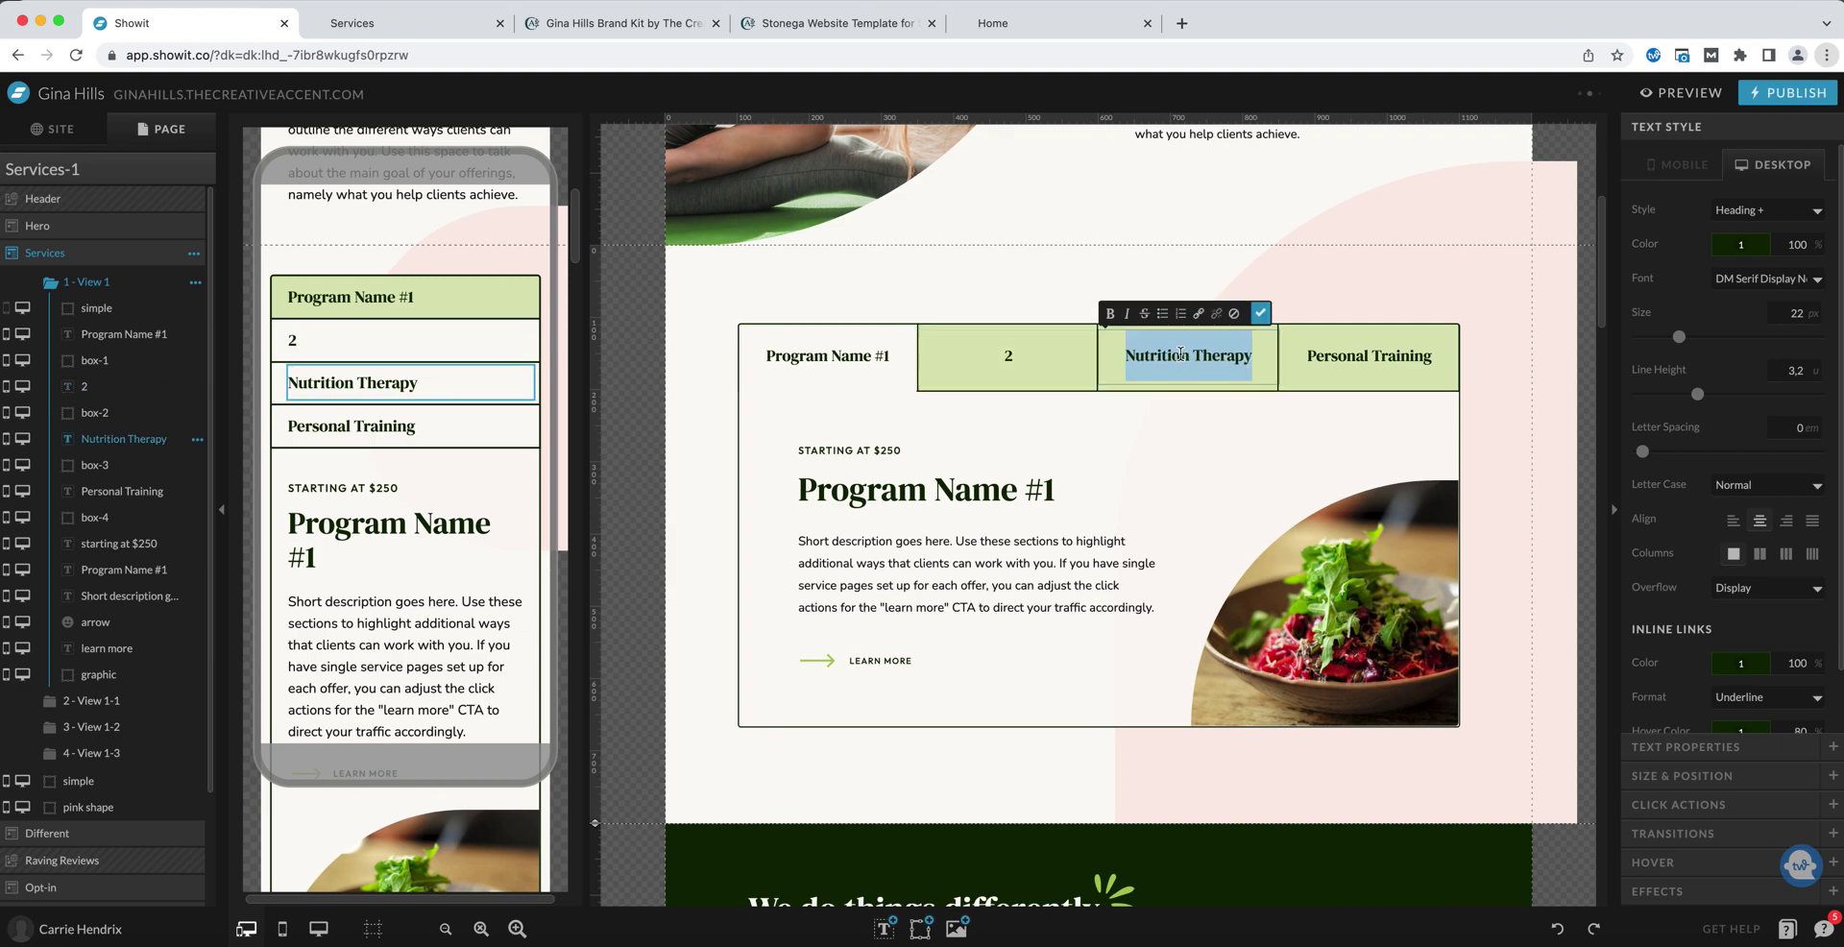
text(3)
key(Escape)
double_click(1345, 360)
text(4)
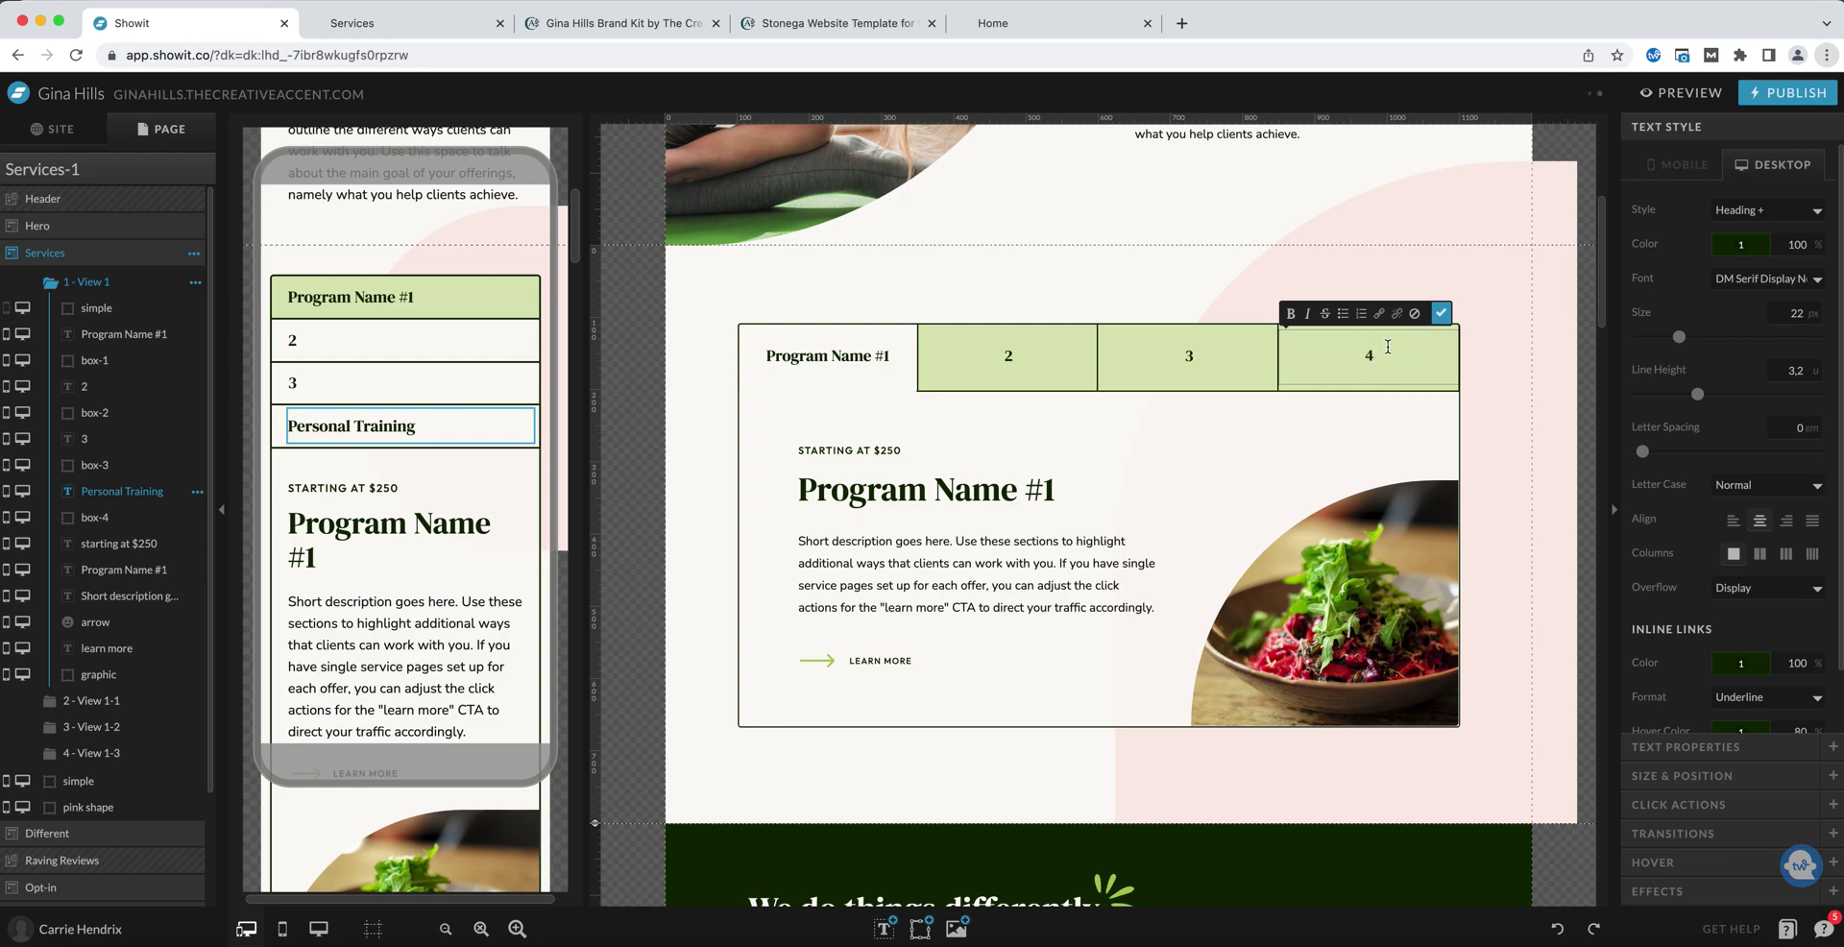
key(Escape)
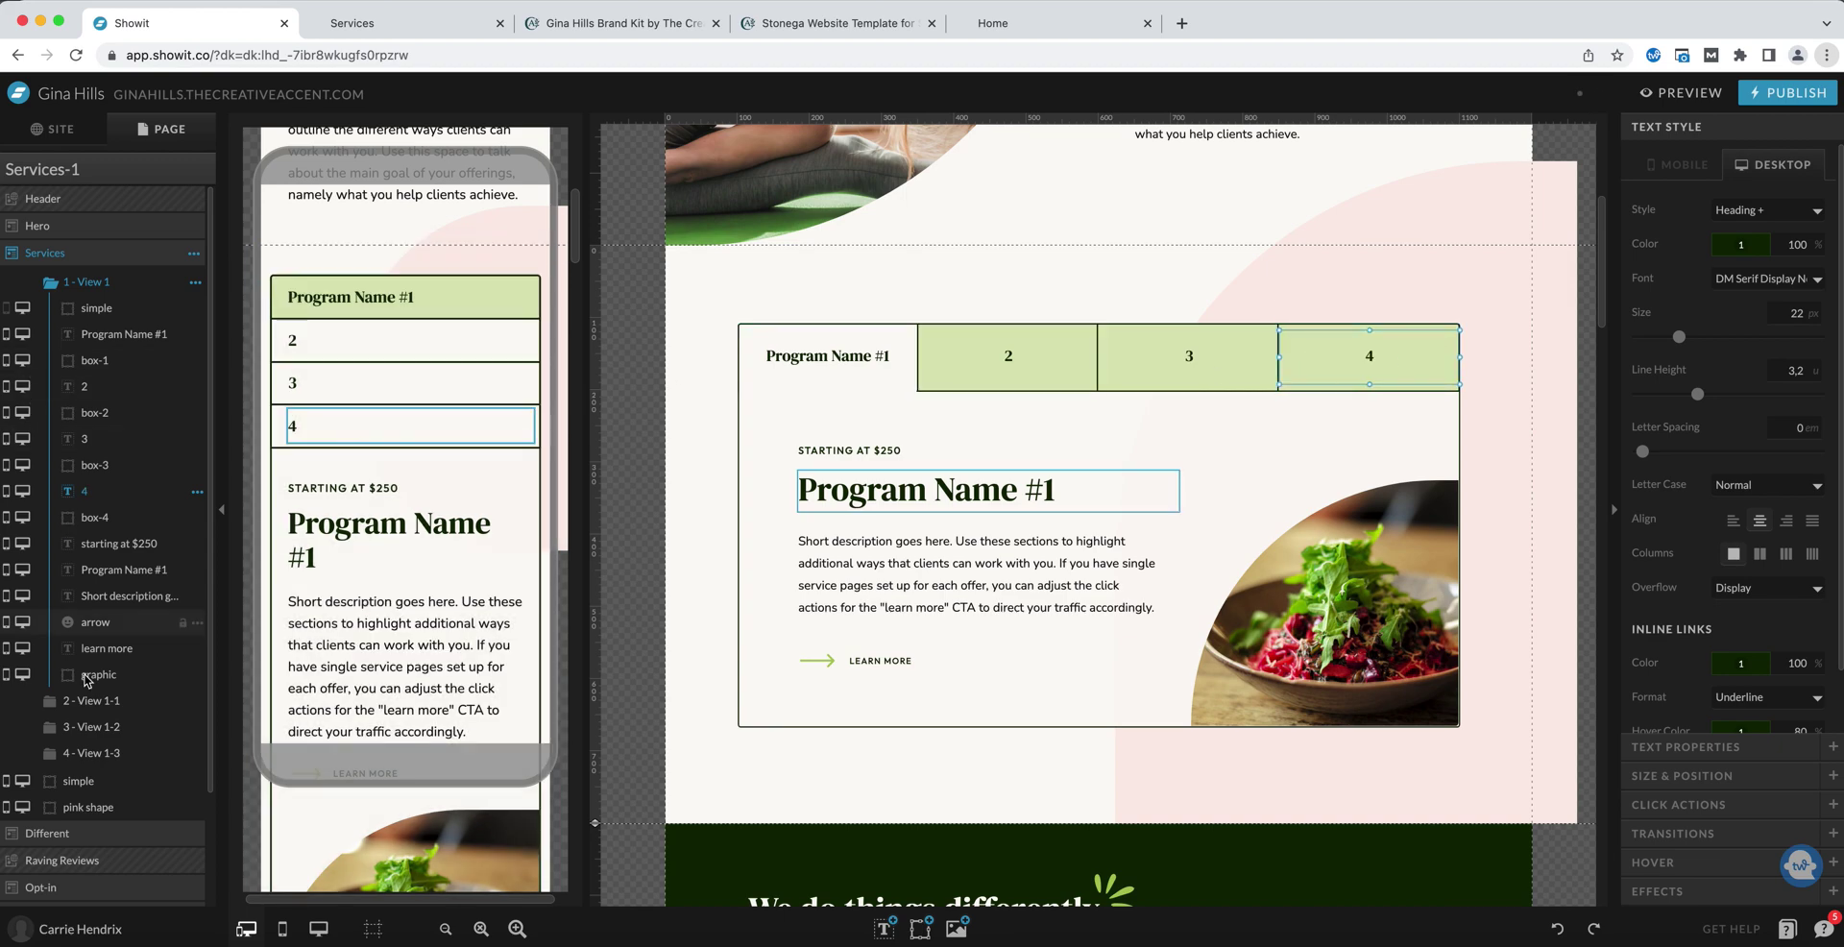
In the second view, relabel the first two tabs as 'Program Name #1' and 2.
click(92, 704)
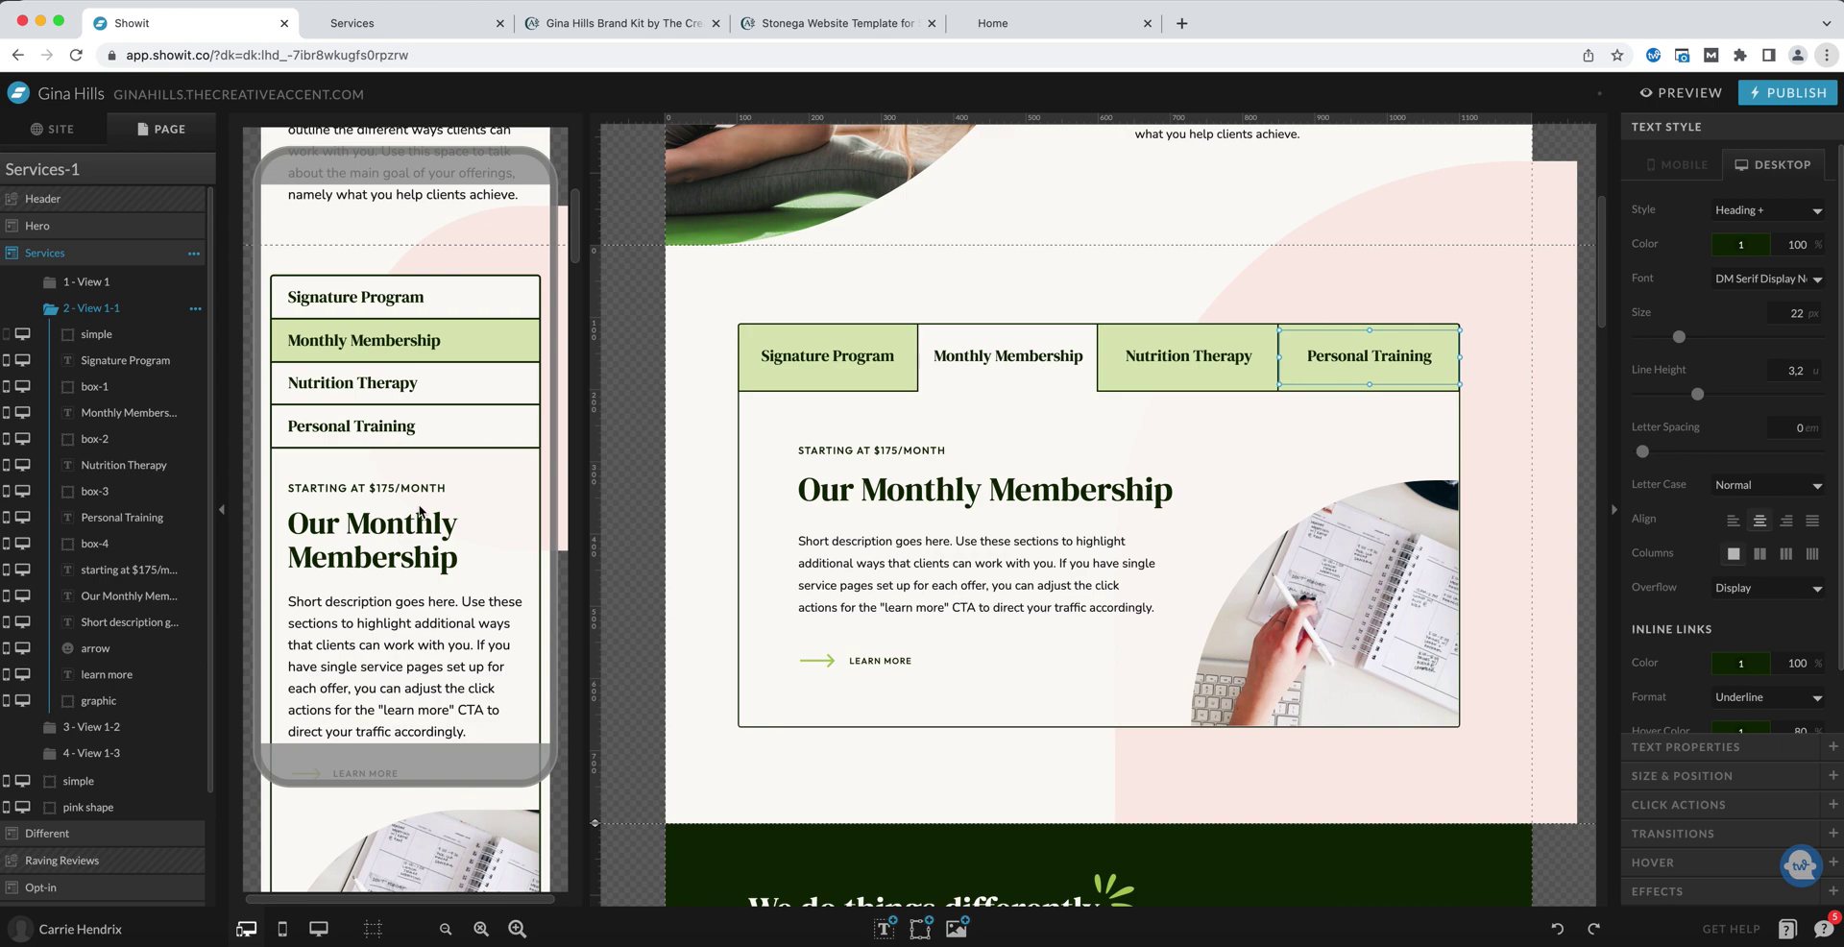
click(764, 358)
double_click(811, 369)
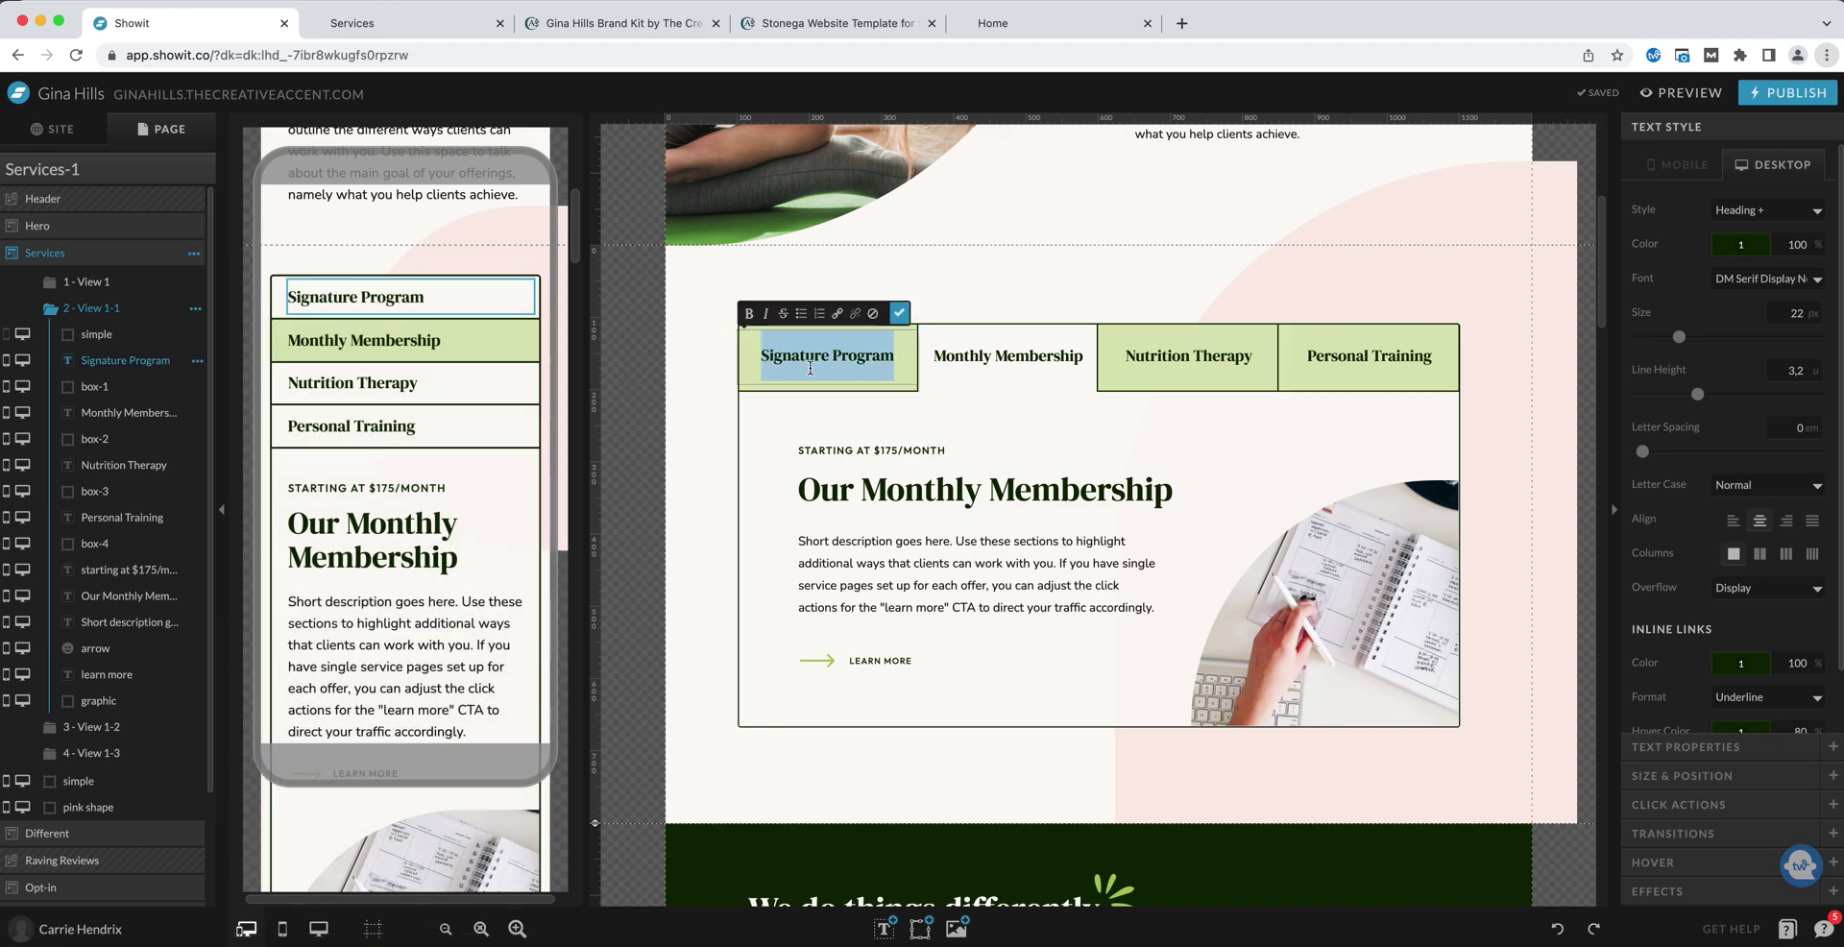
text(Program Name #1)
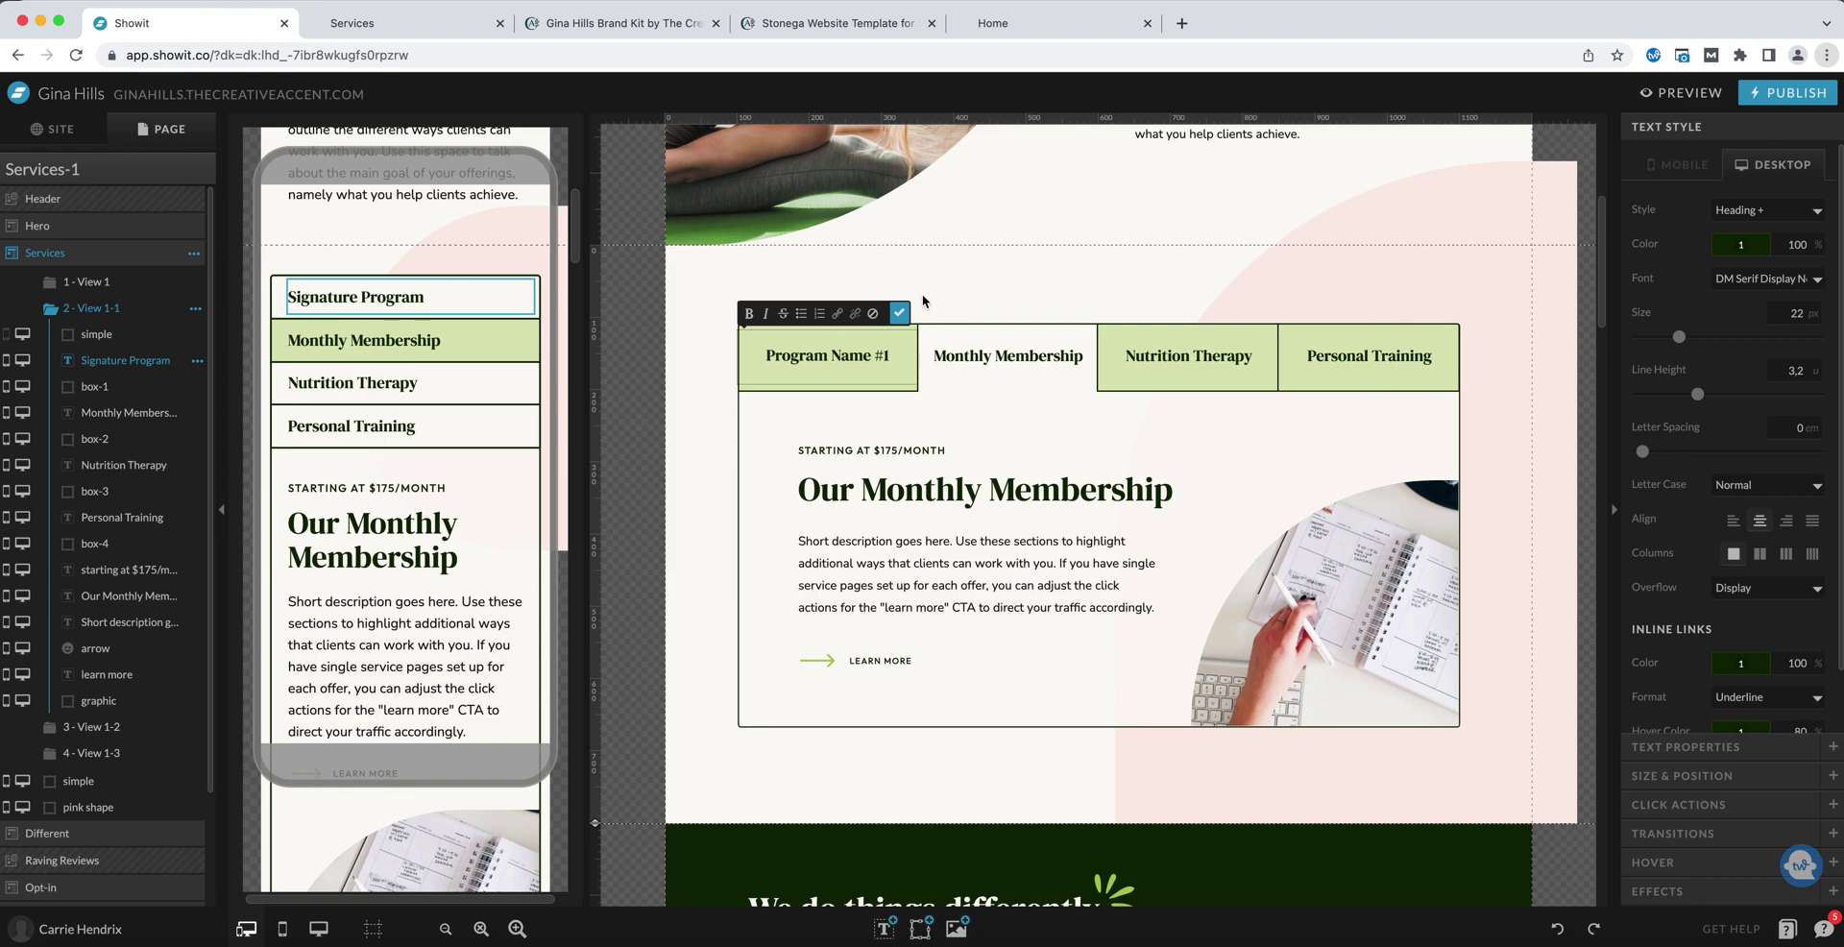
click(899, 312)
click(973, 363)
double_click(973, 363)
text(2)
click(1080, 312)
Relabel the second view's last two tabs as 3 and 4, then show the third view.
click(1191, 360)
double_click(1191, 360)
text(3)
click(1261, 312)
click(1354, 363)
double_click(1355, 363)
text(4)
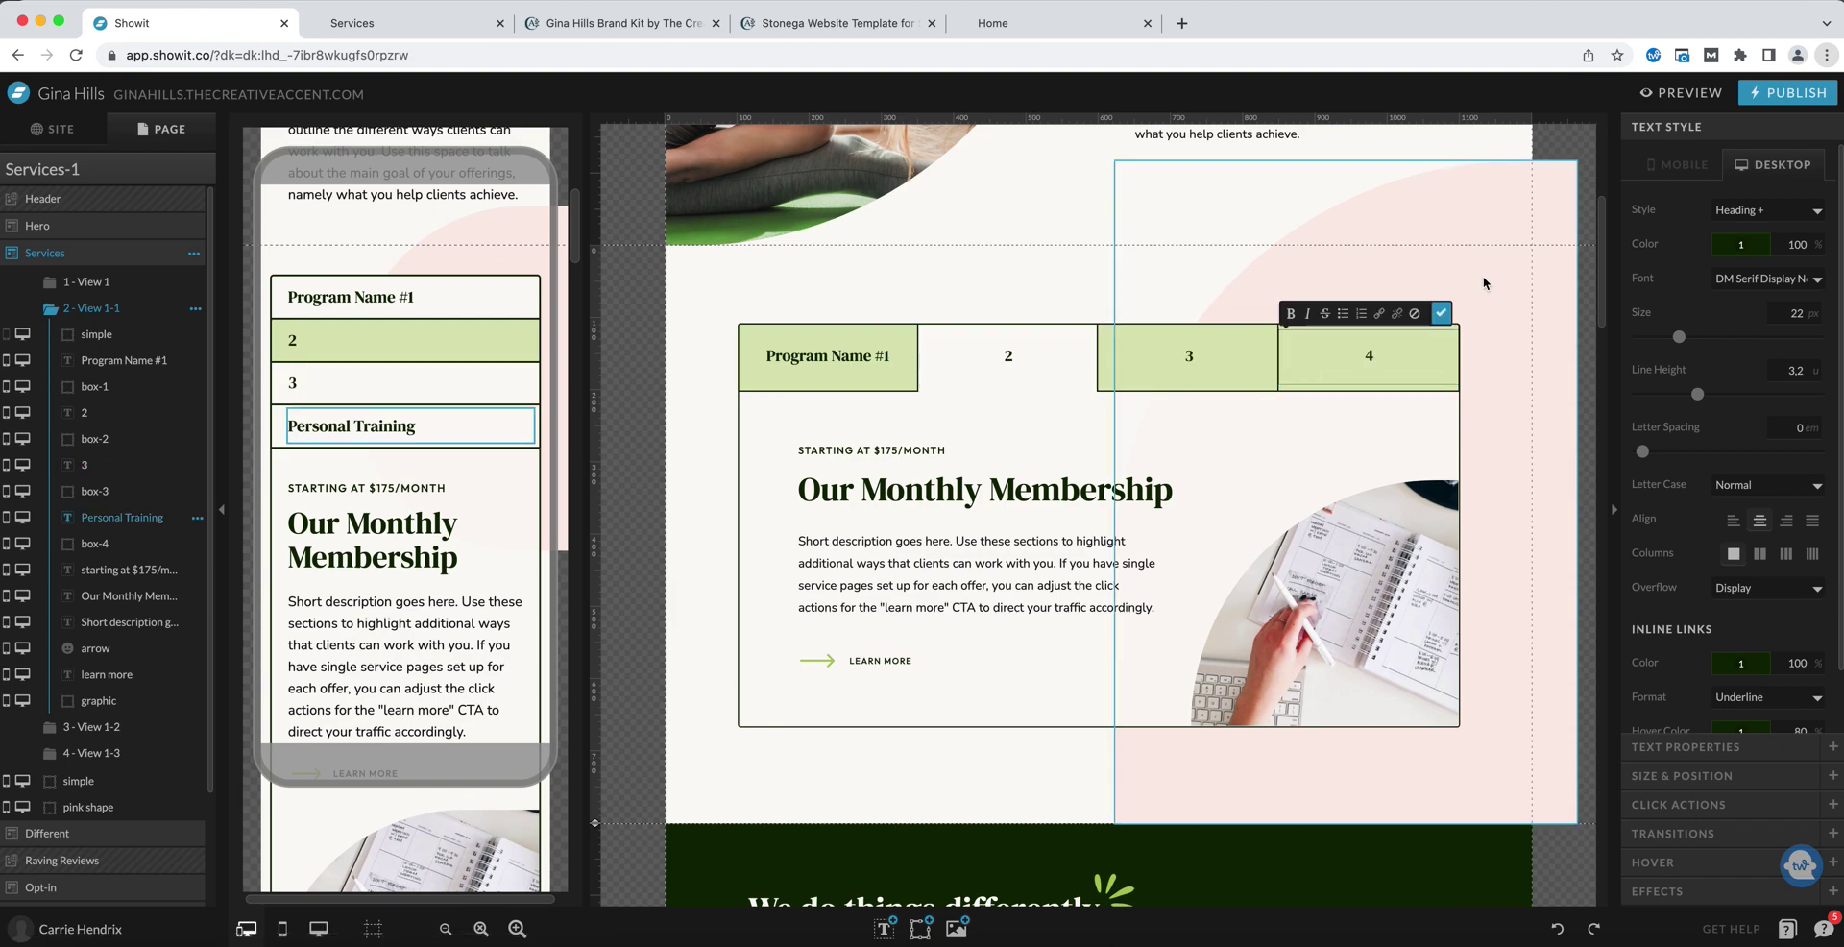
click(1441, 315)
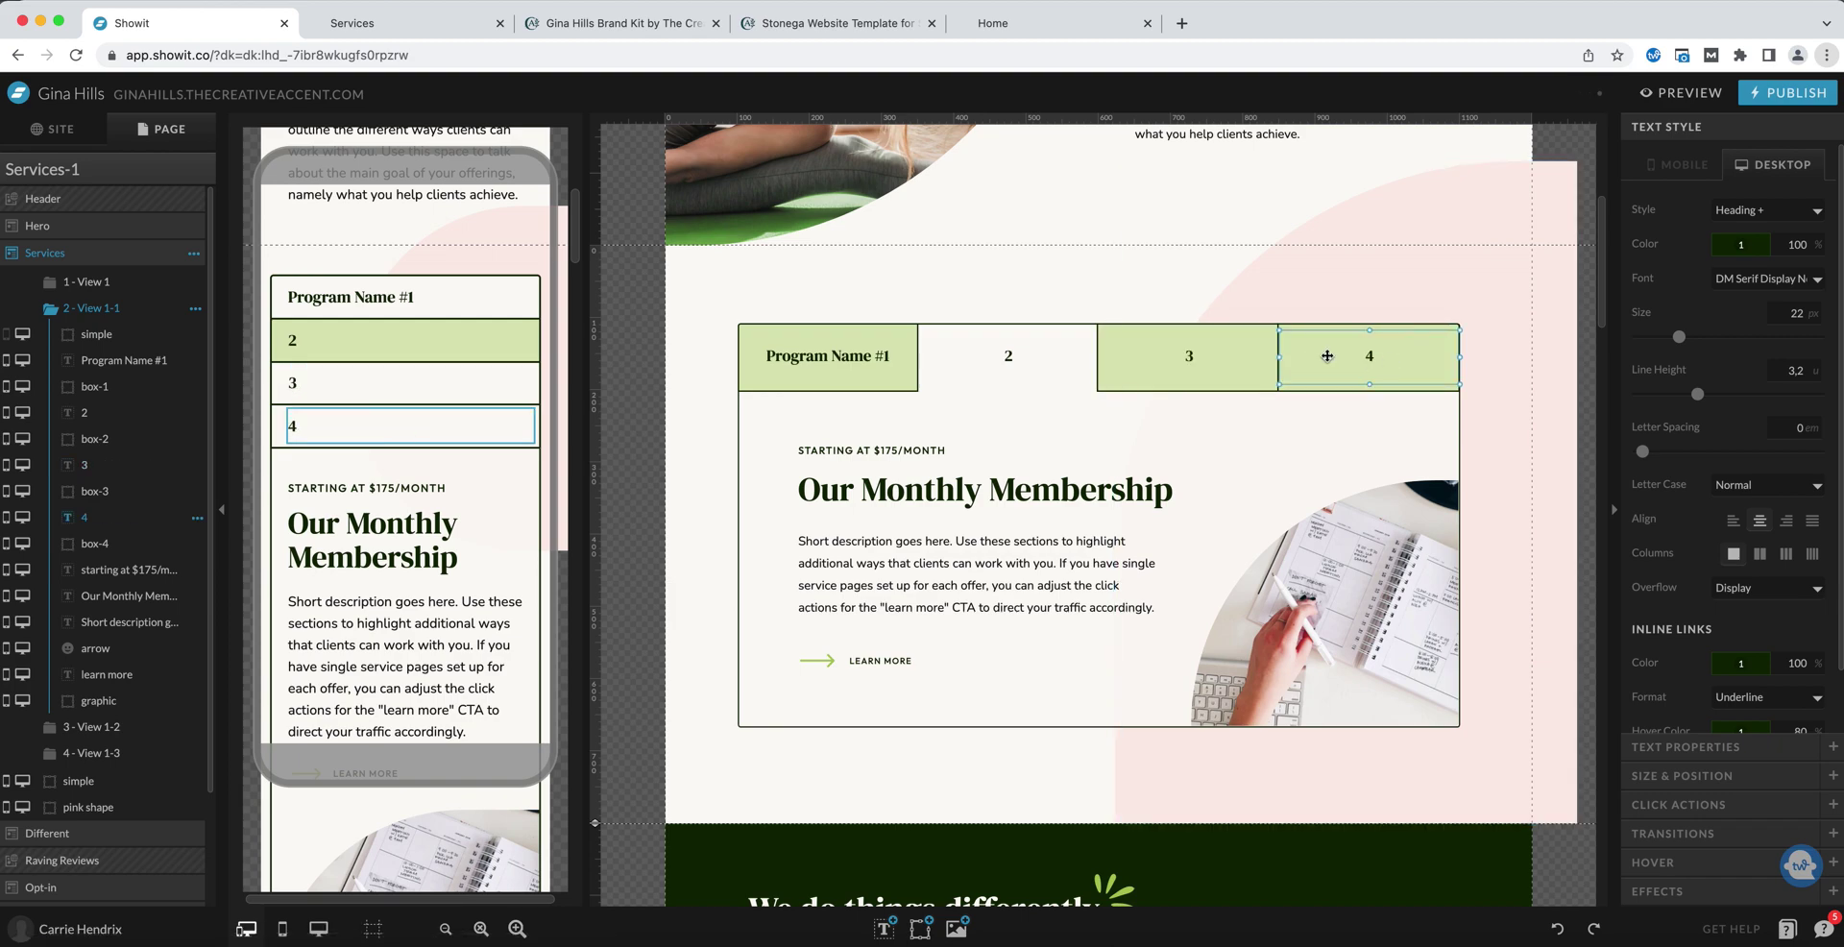
click(999, 298)
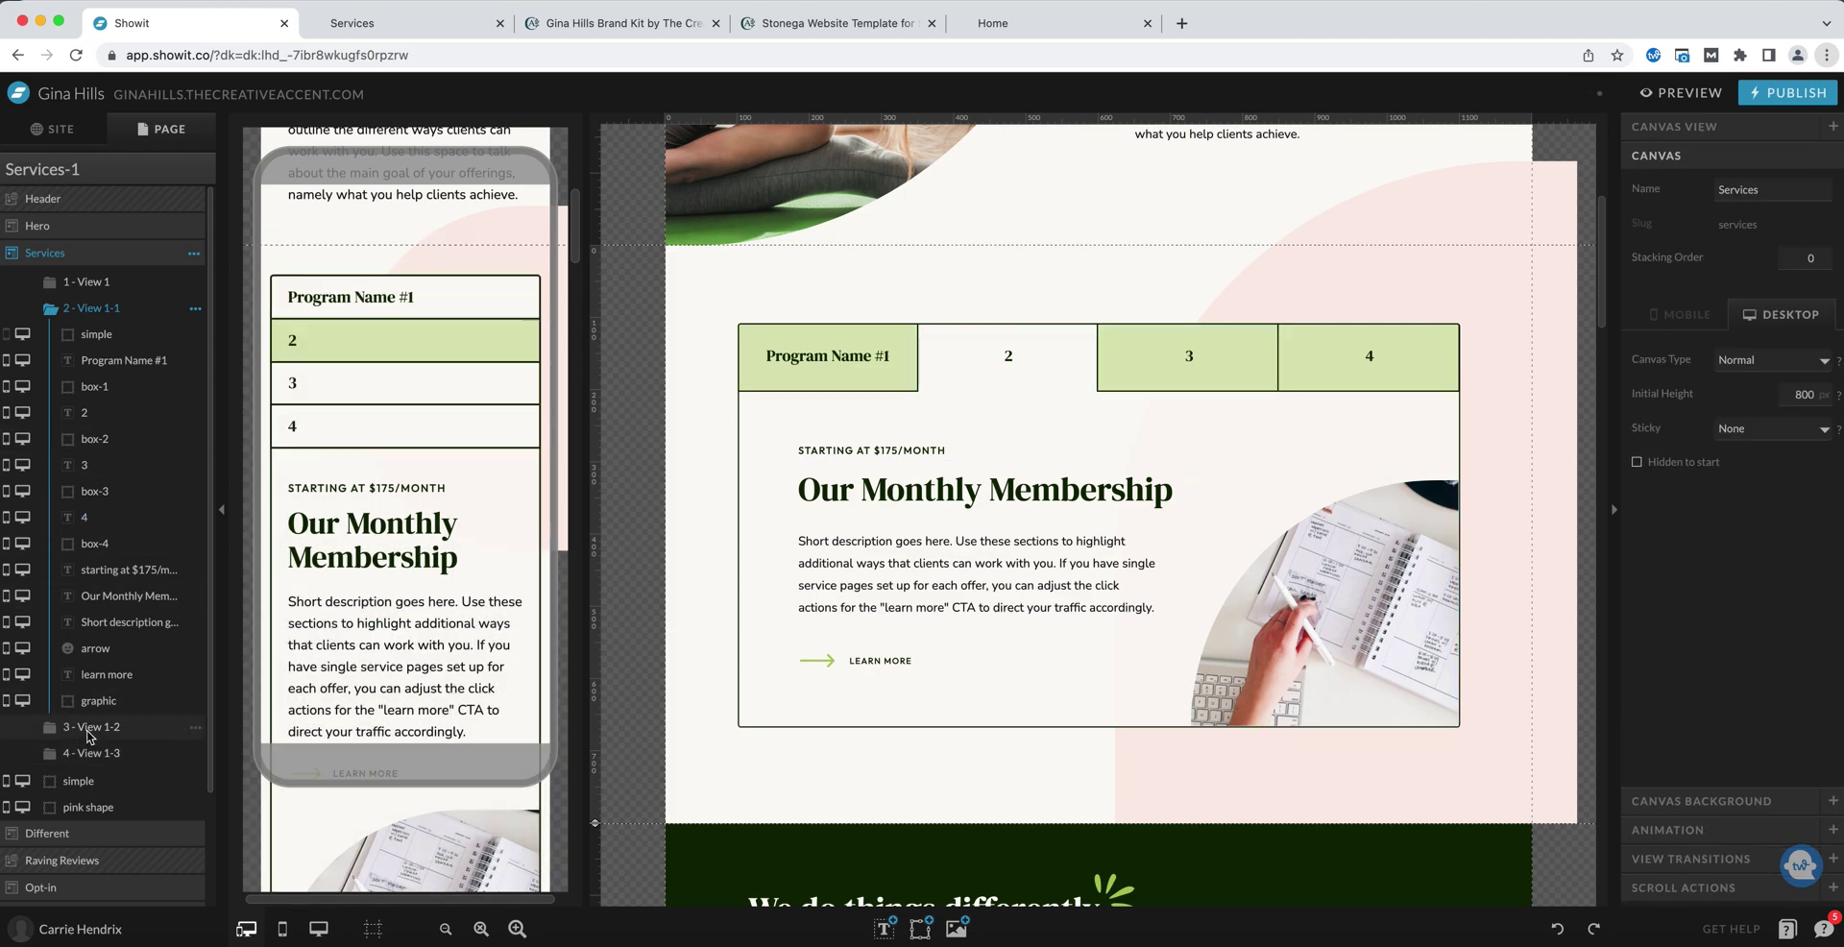
click(88, 728)
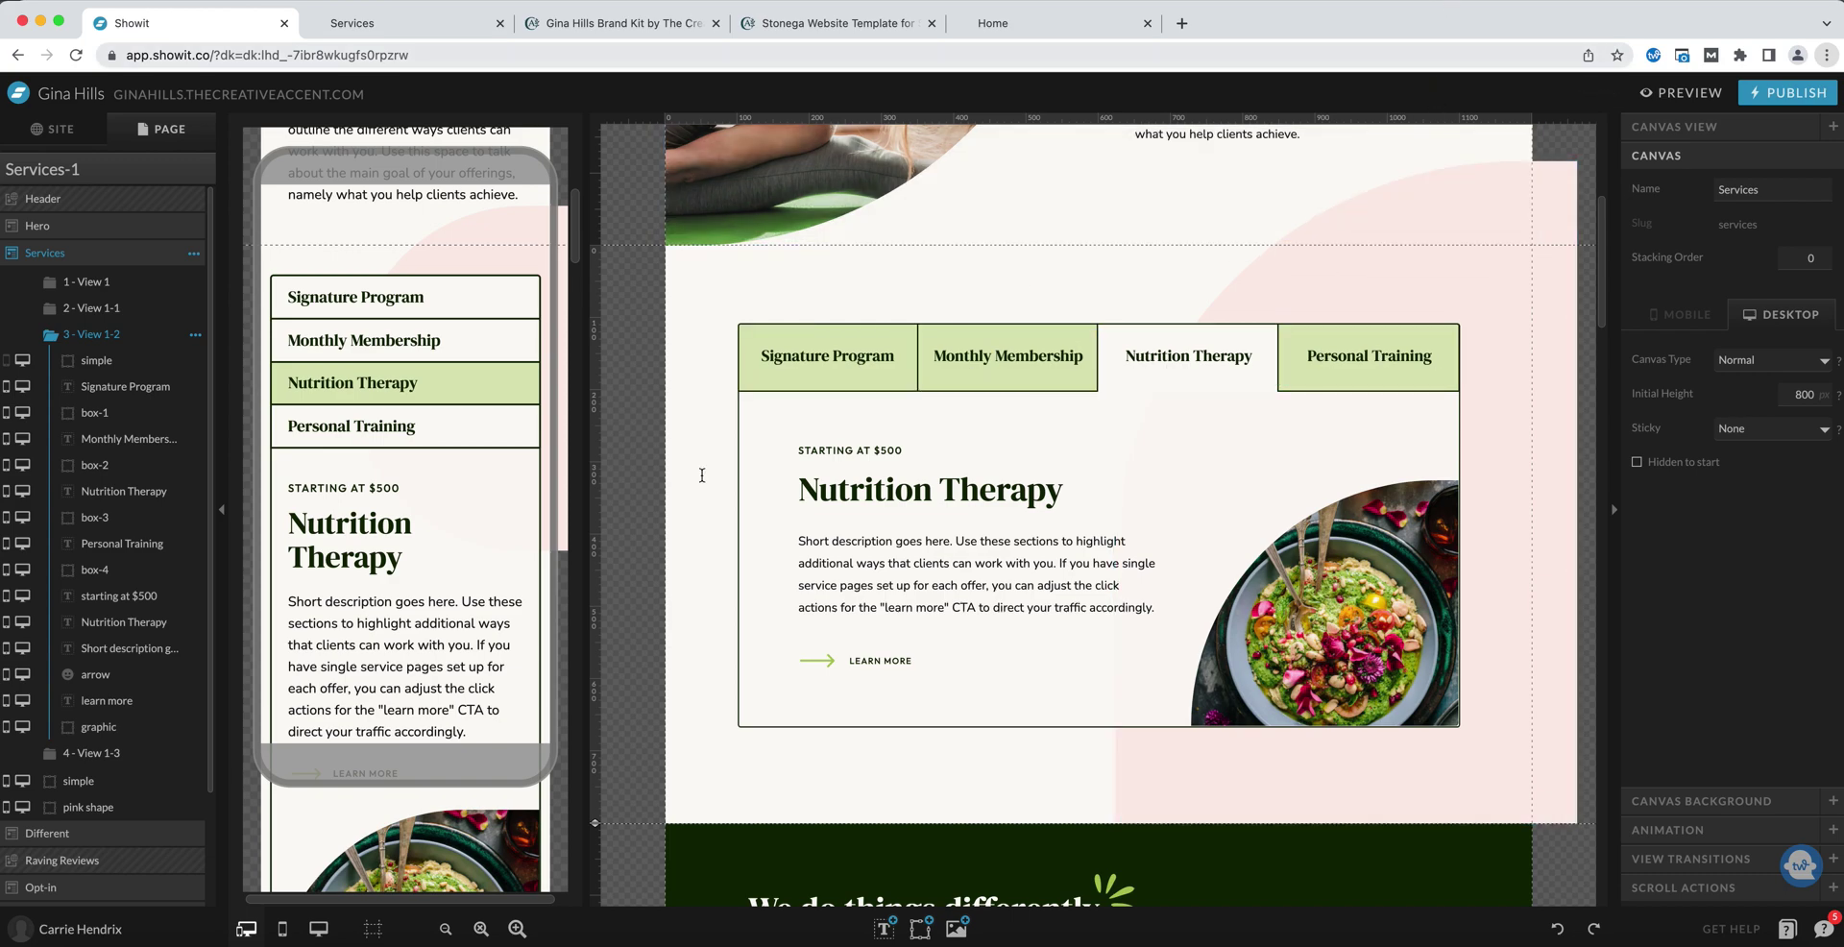
Fill box-1 behind the Nutrition Therapy view's Signature Program tab with pale pink swatch 5.
click(759, 333)
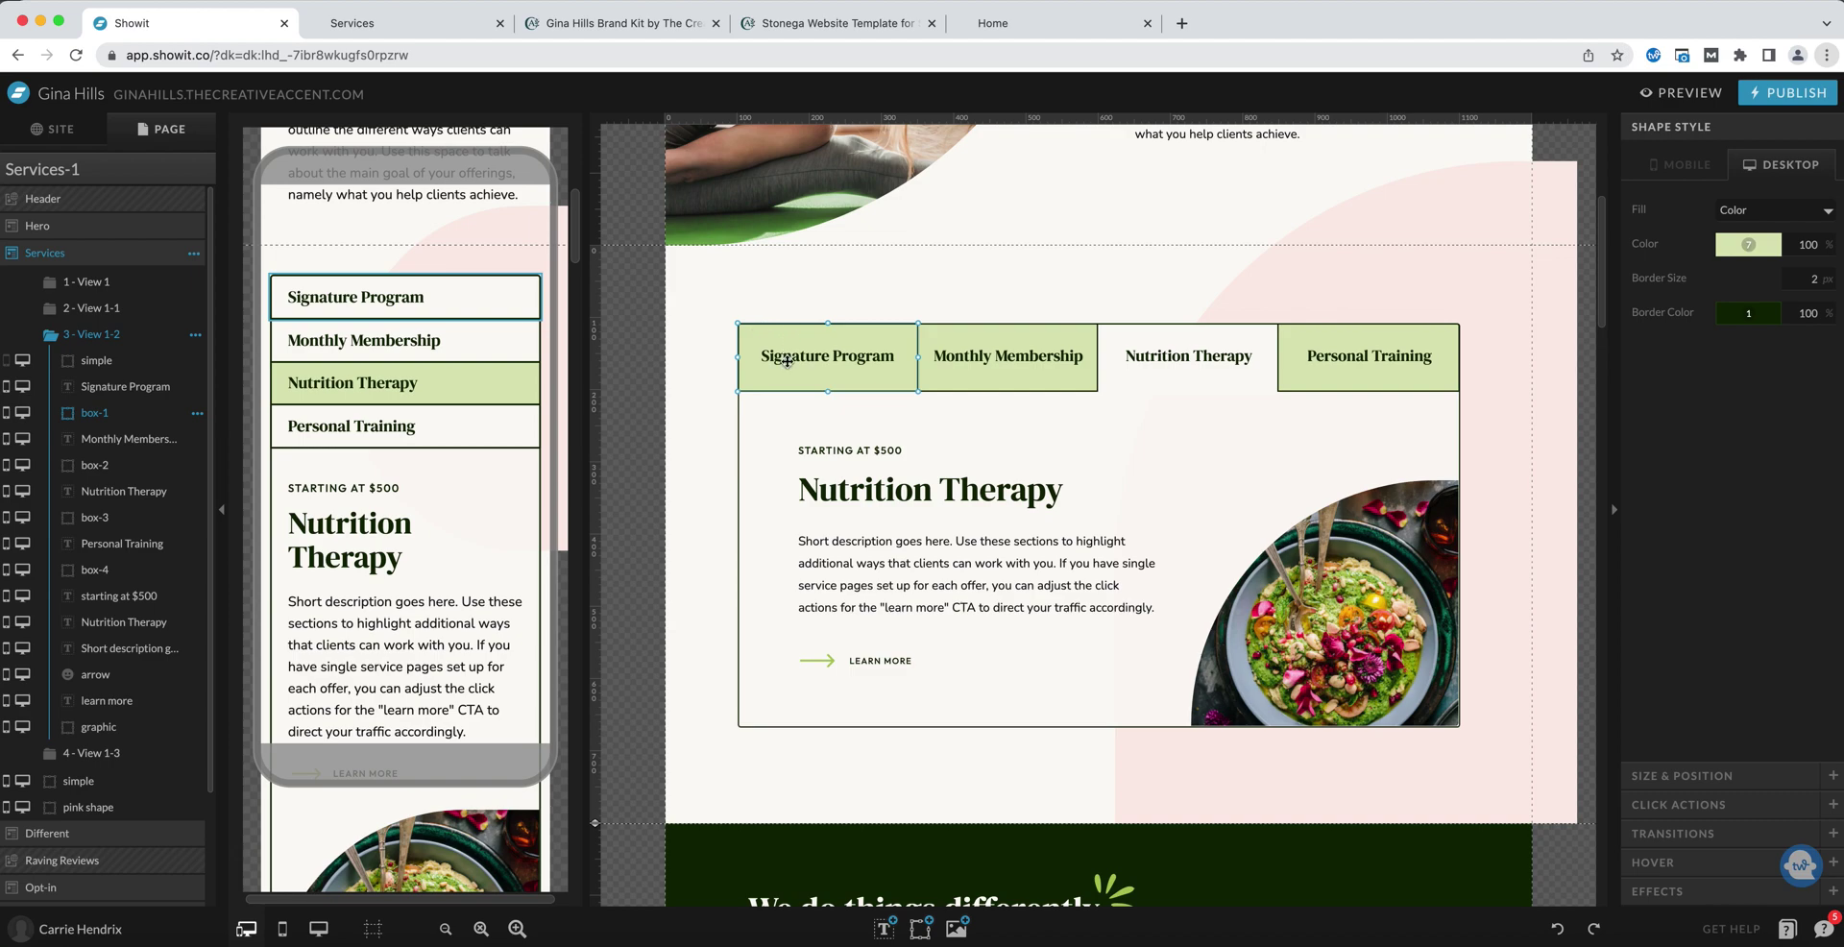
click(788, 359)
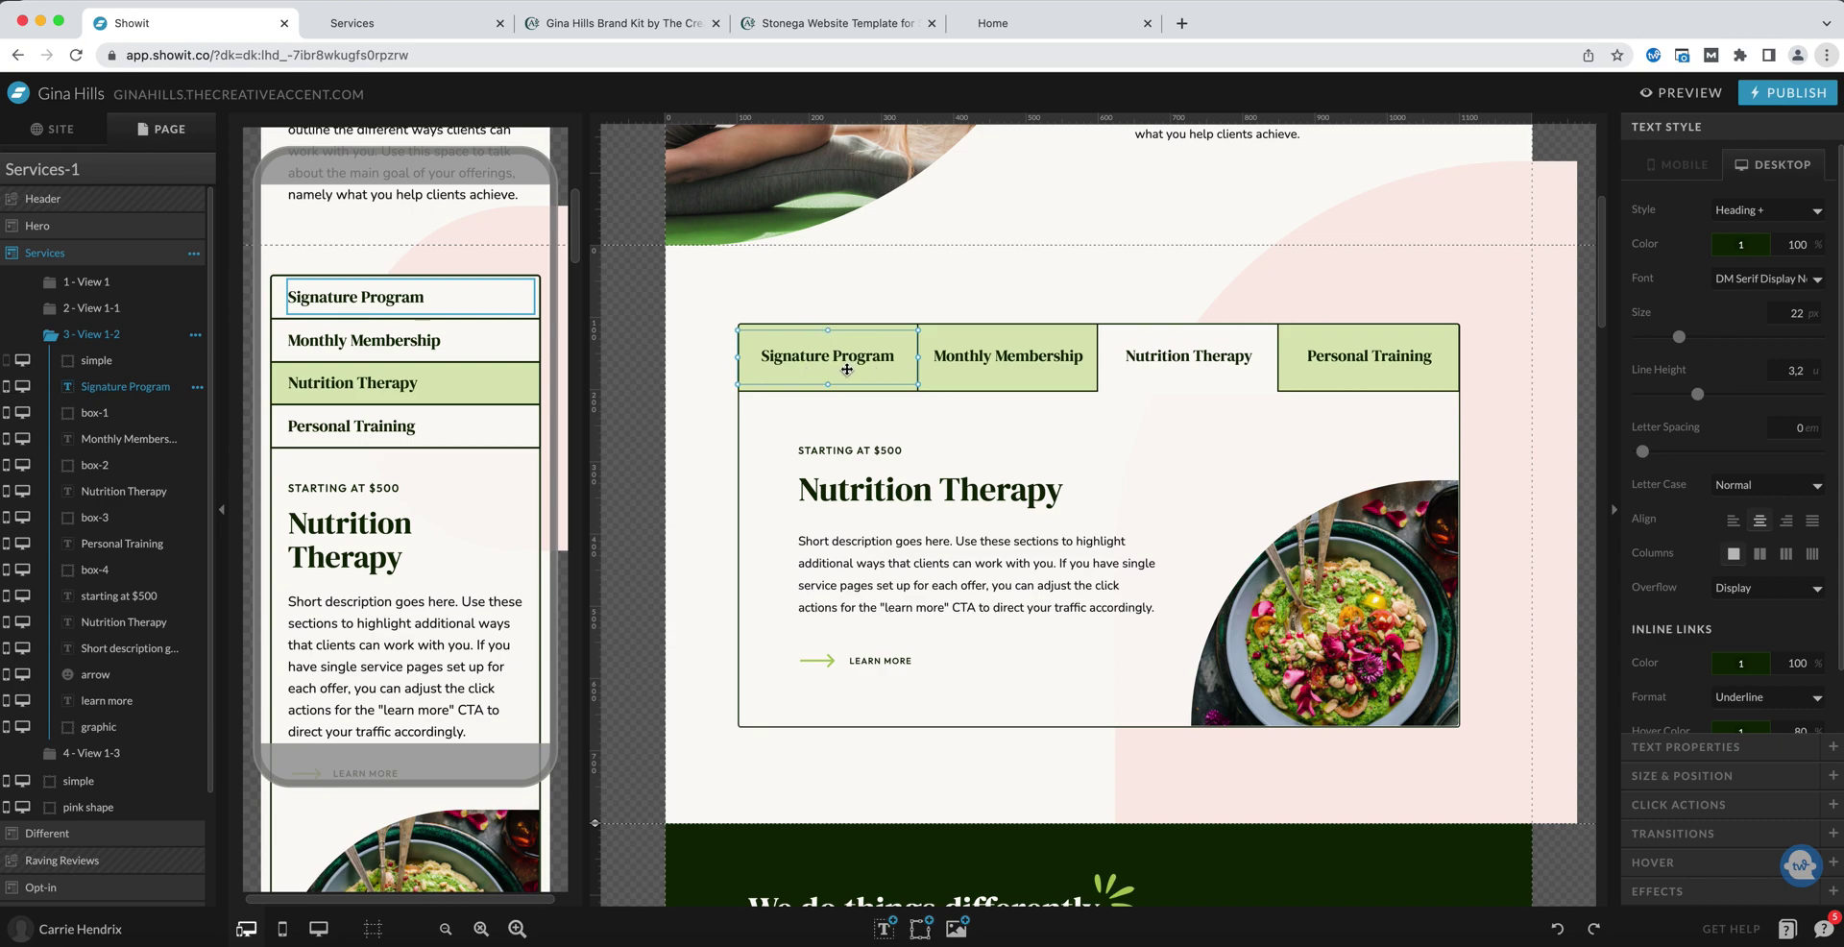
click(852, 329)
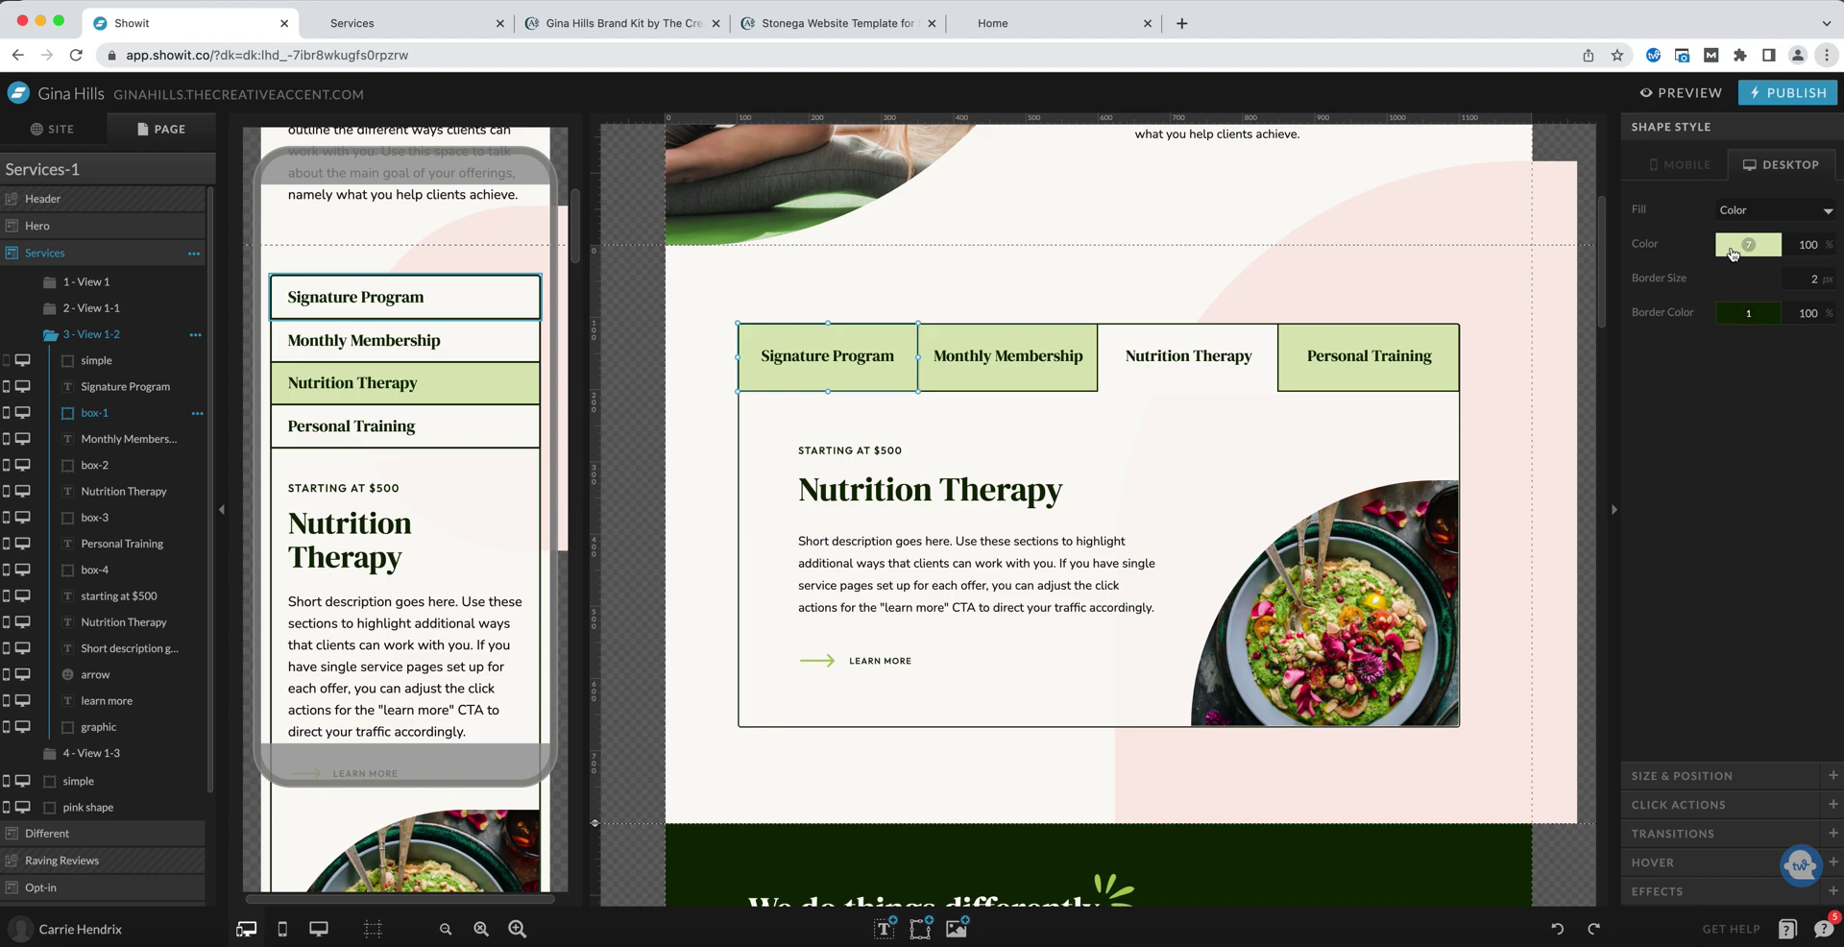
click(1735, 253)
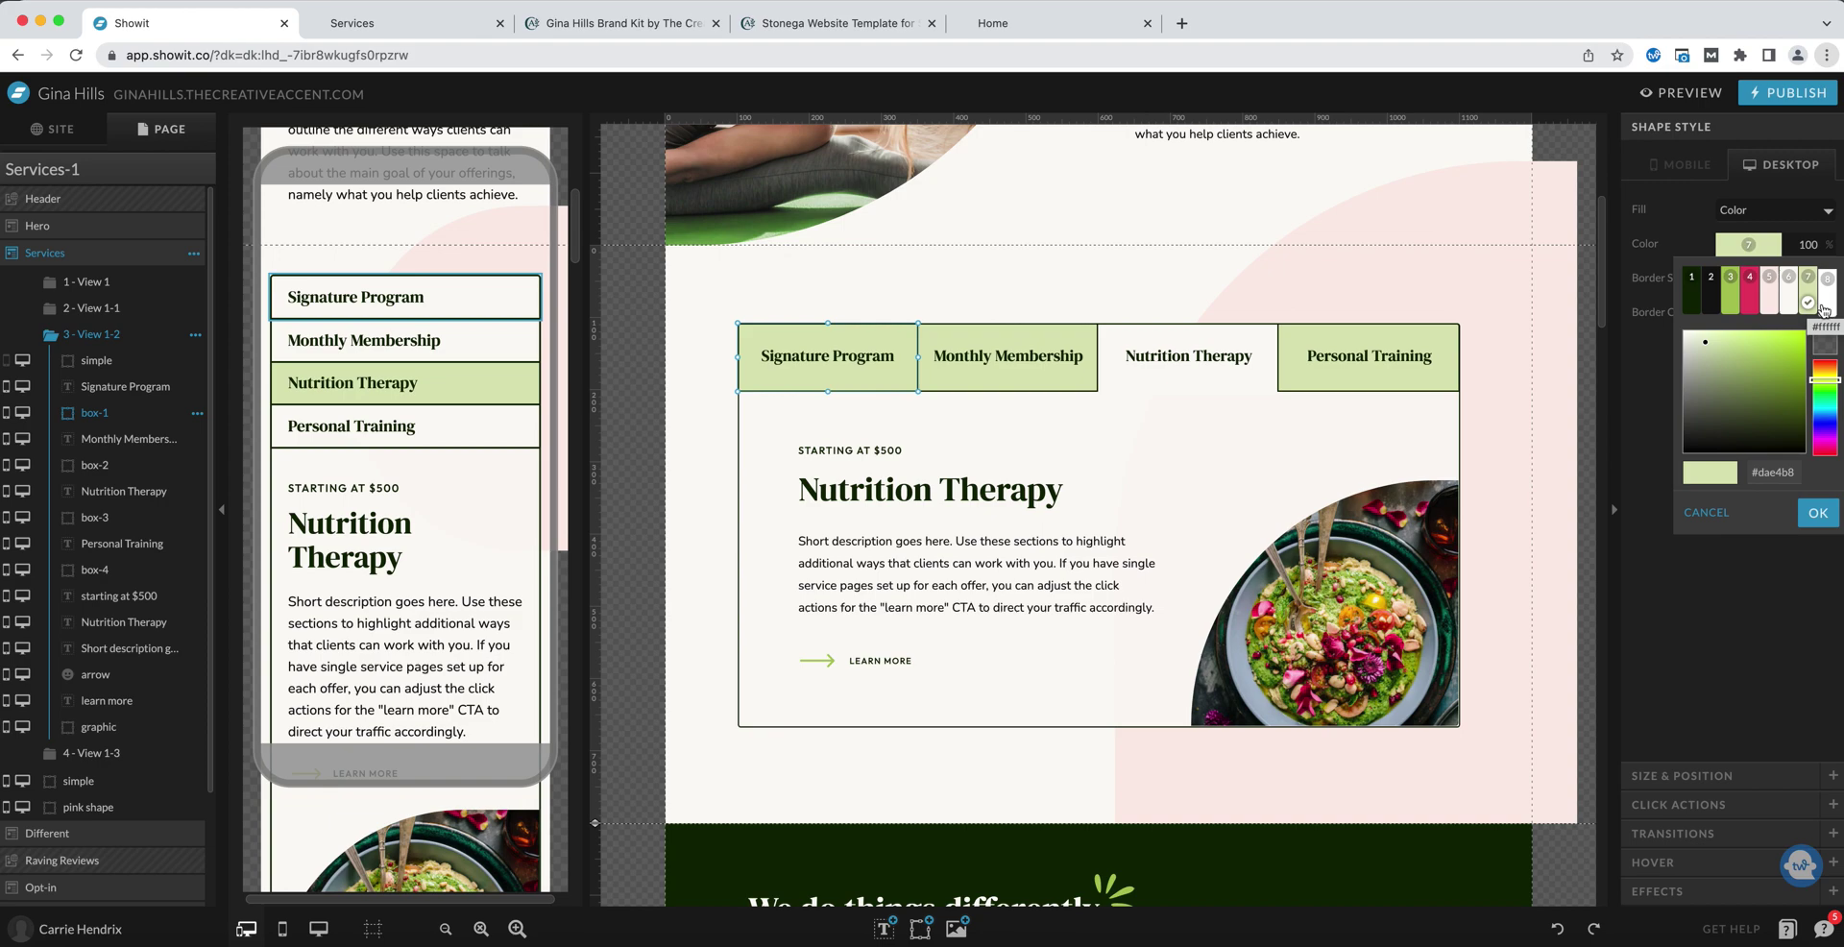
click(1770, 310)
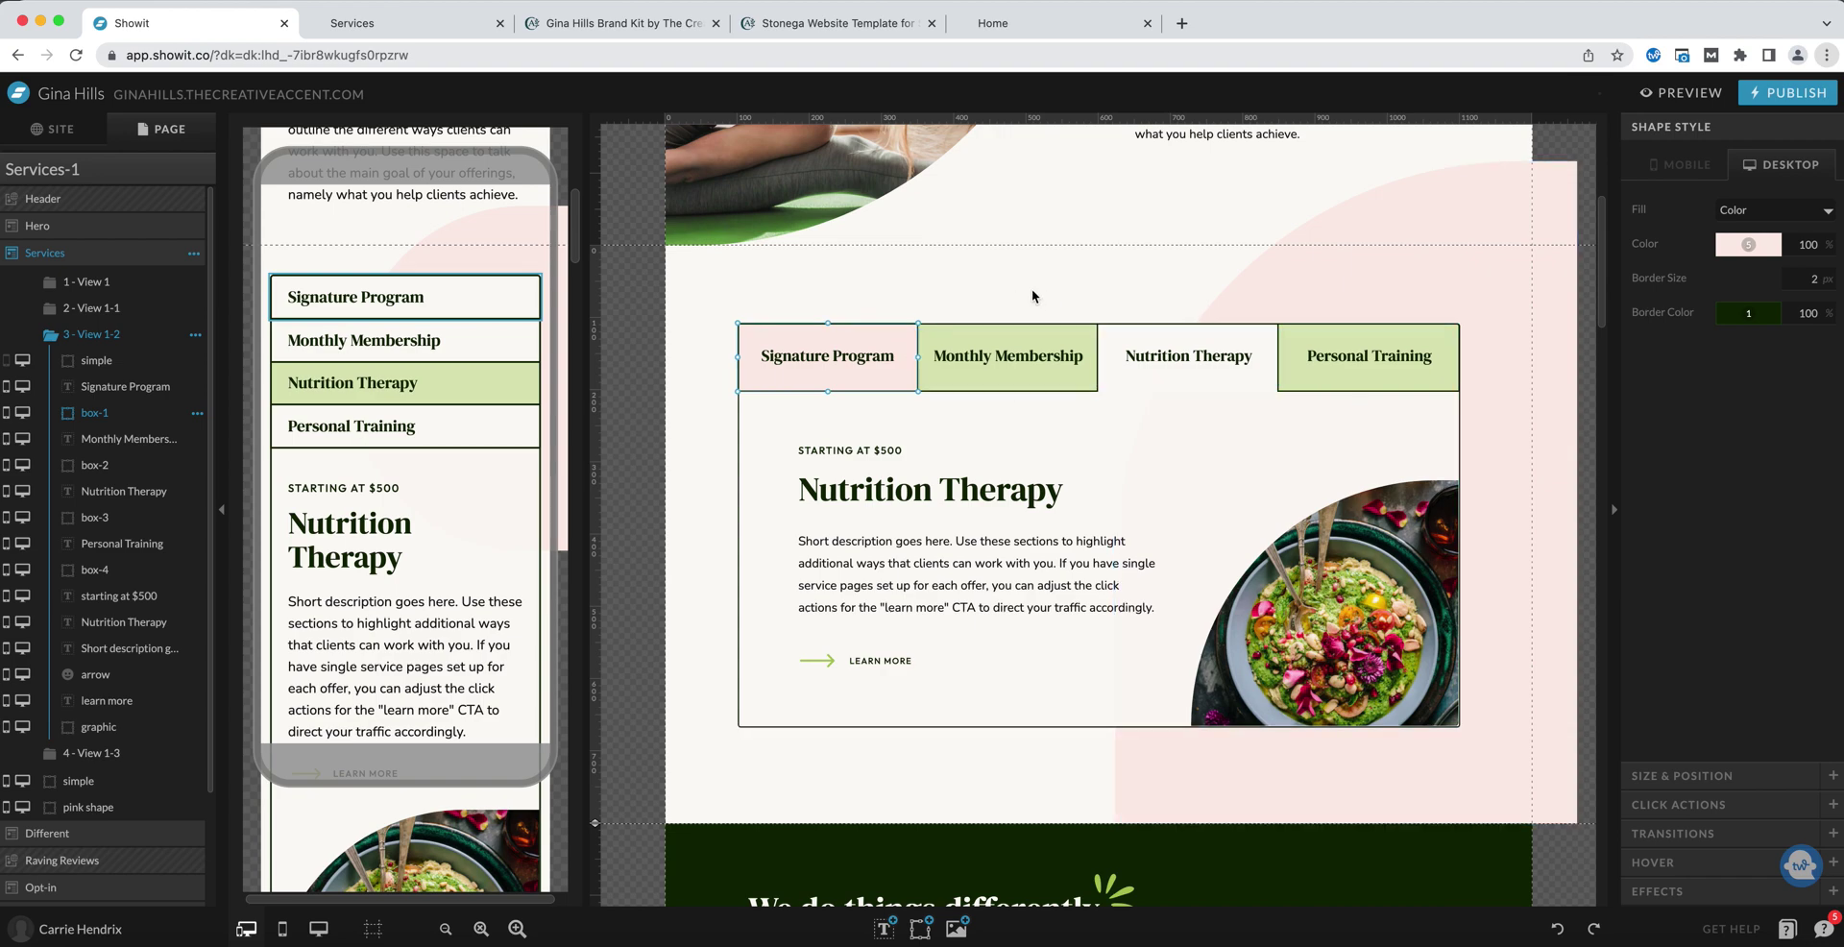
Apply pale pink swatch 5 to the mobile Signature Program box, then preview Services-1.
click(455, 308)
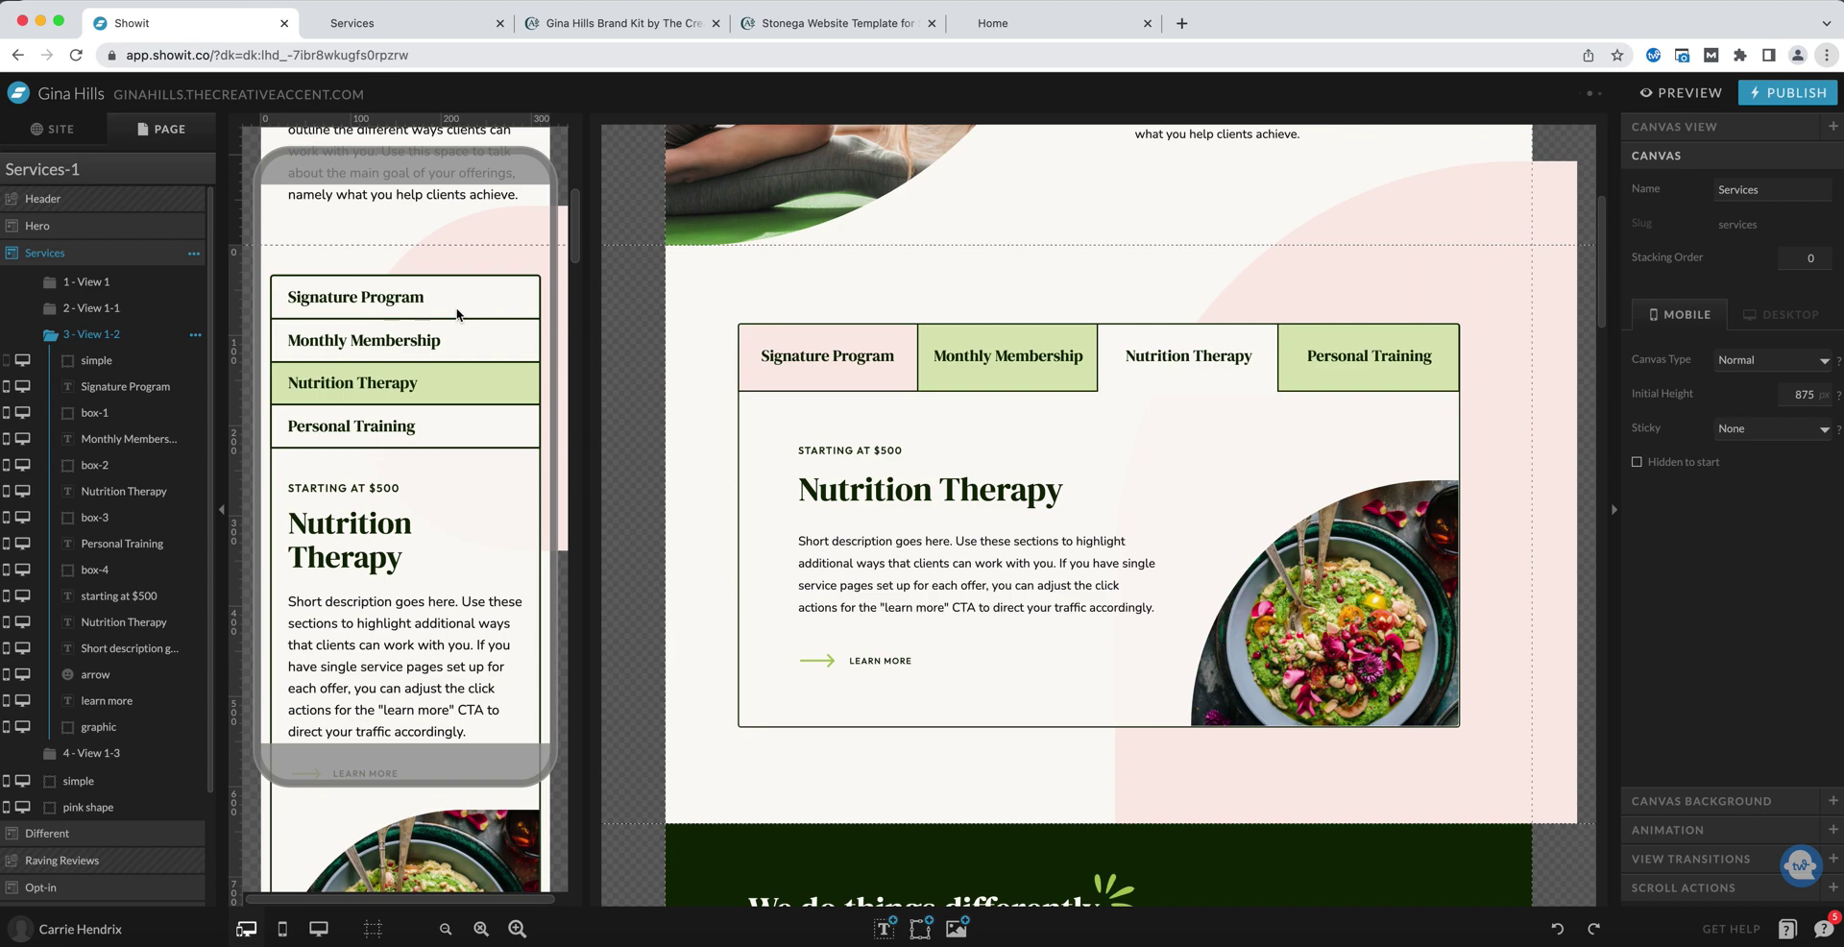
click(481, 279)
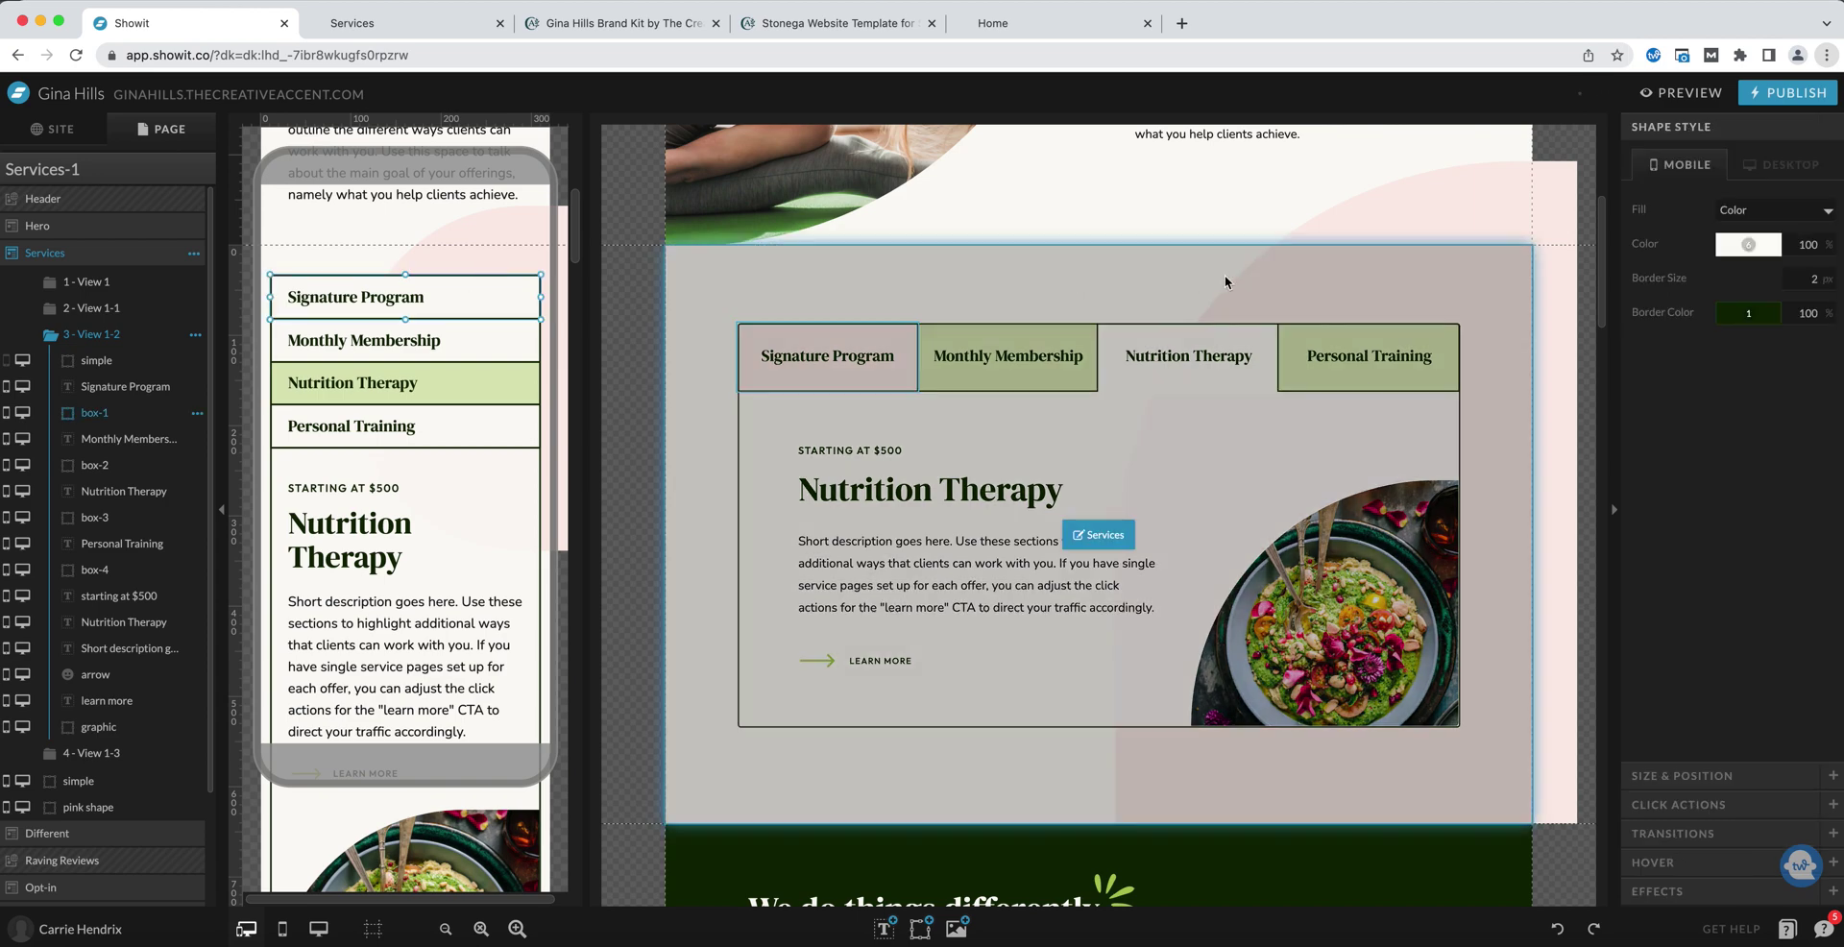
click(1749, 244)
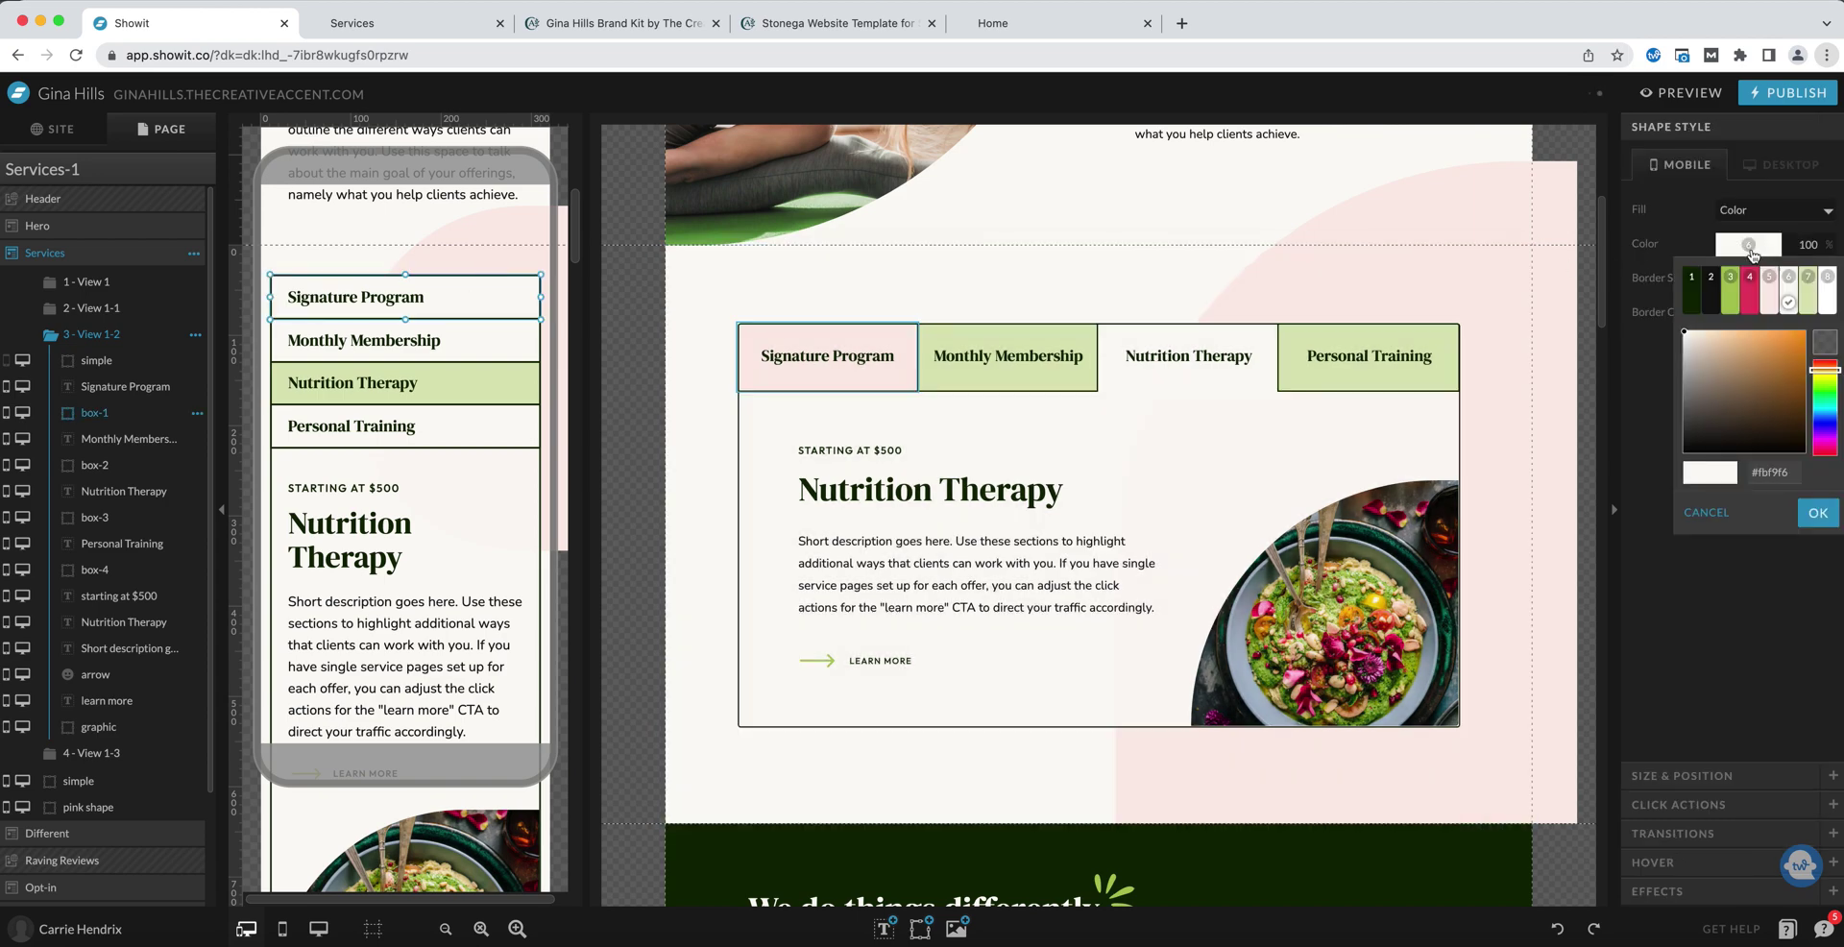
click(1768, 285)
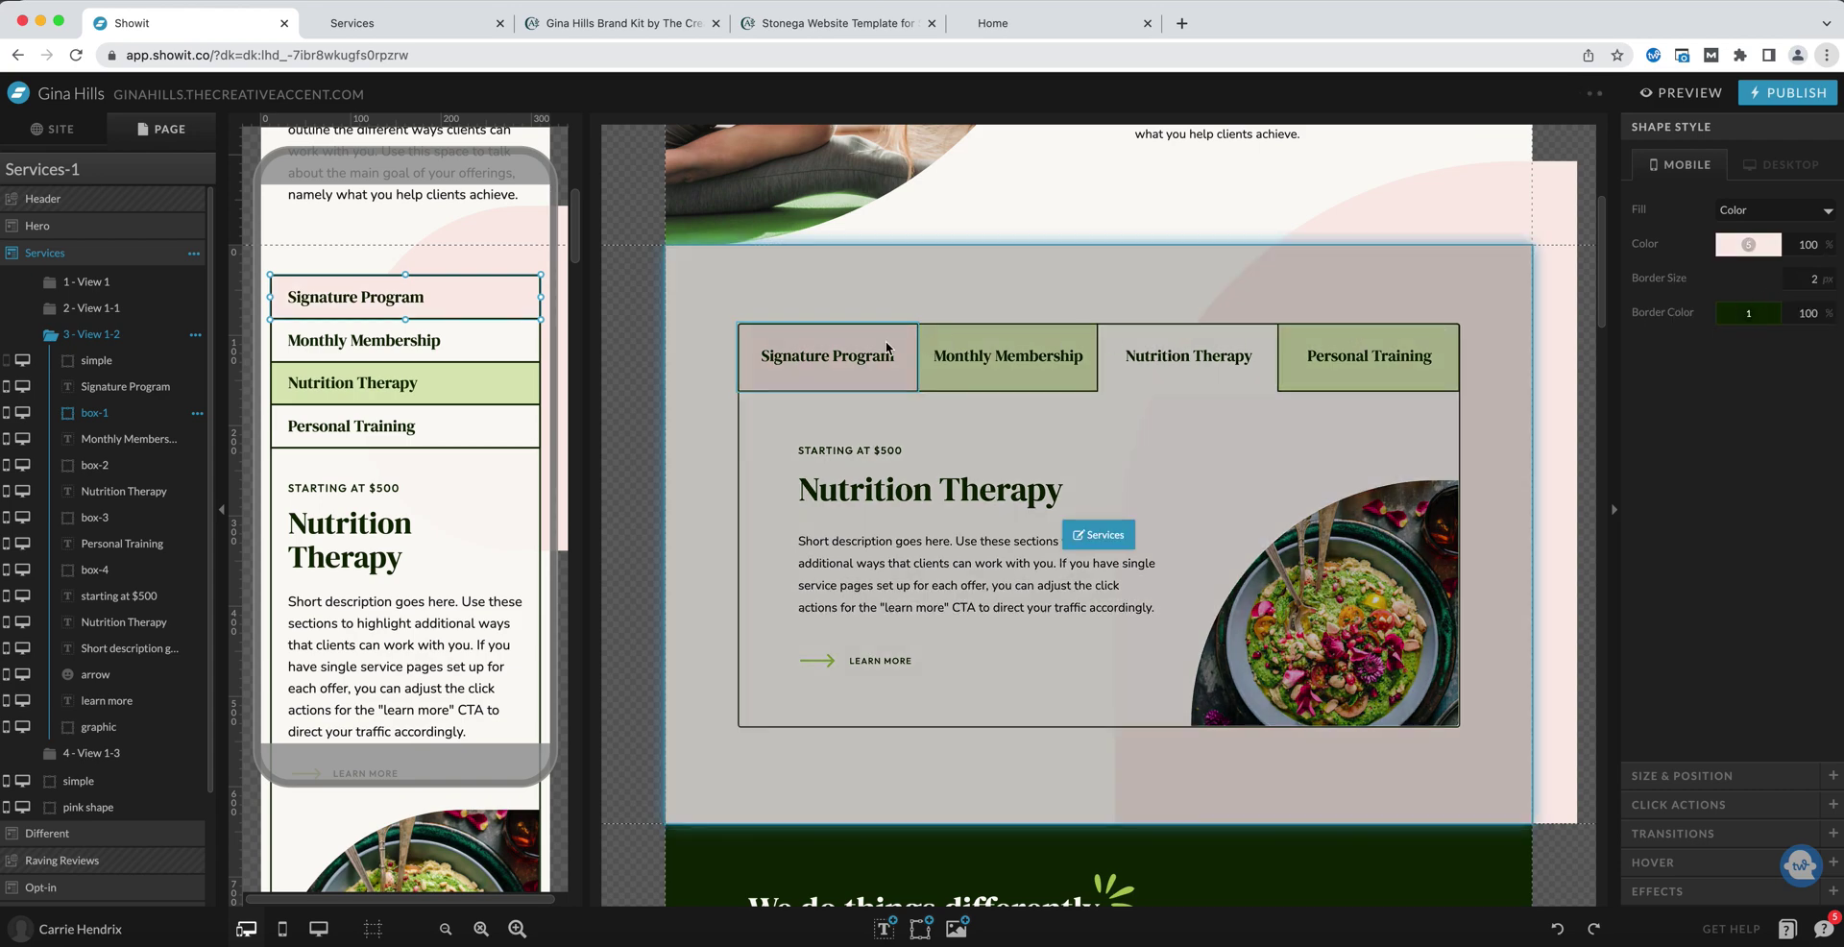
click(813, 293)
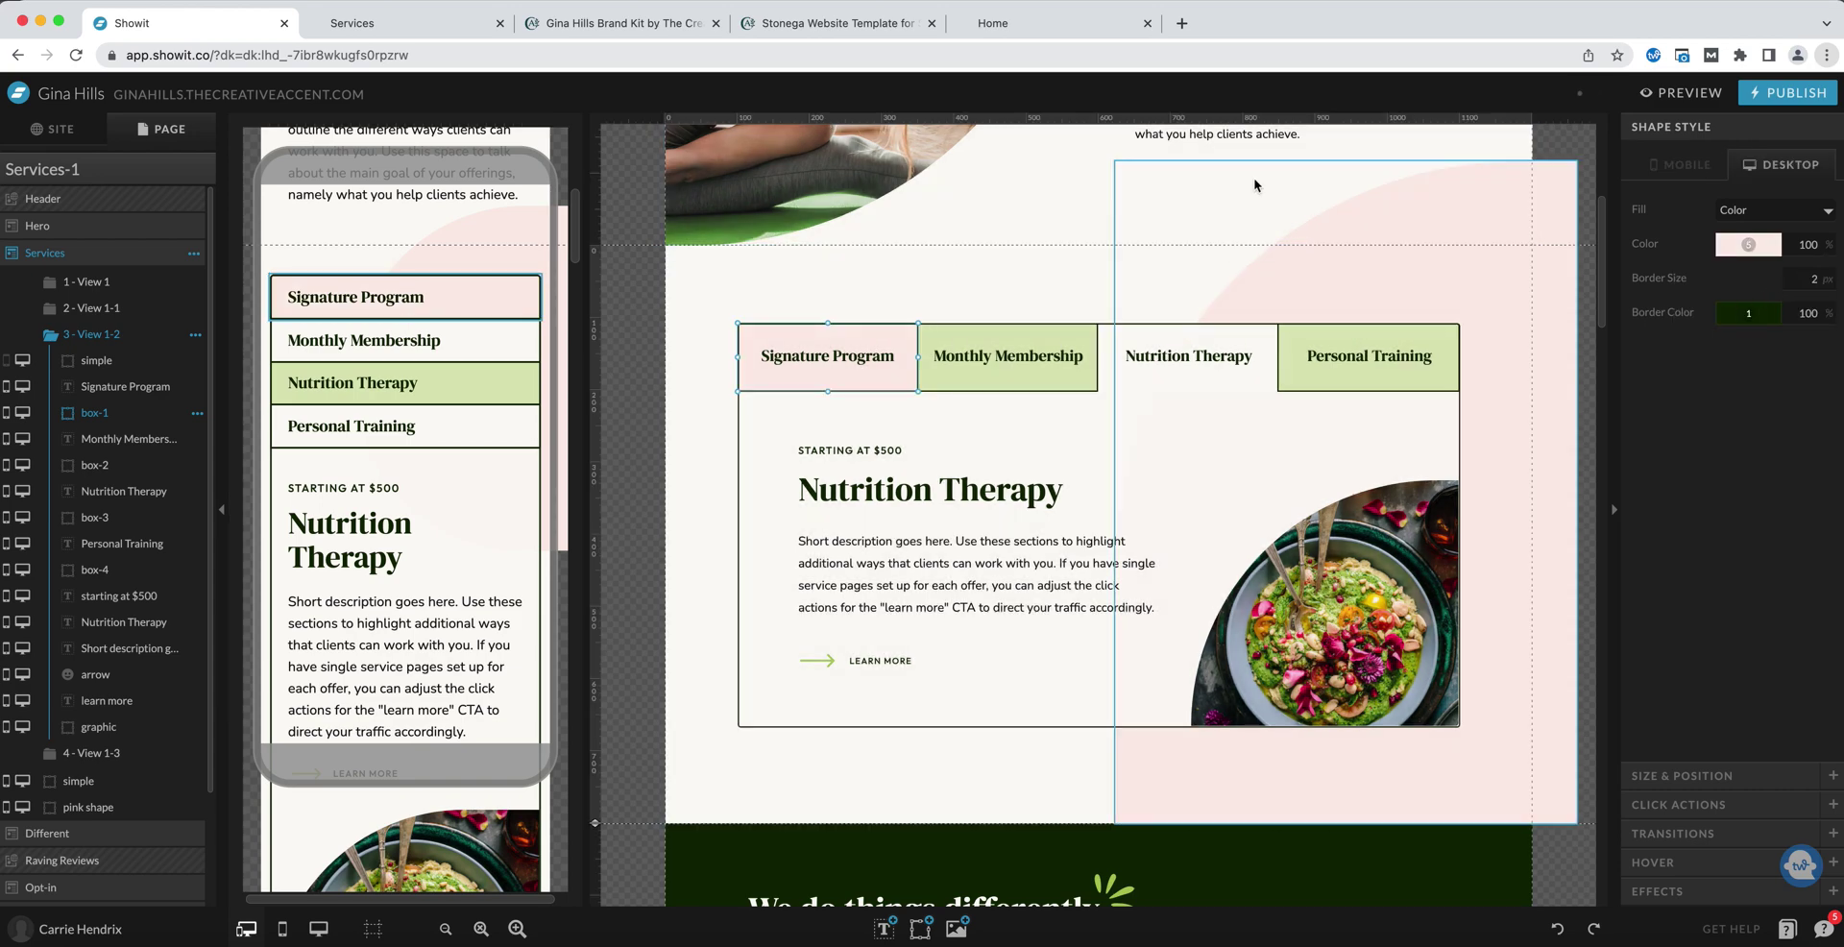
click(691, 544)
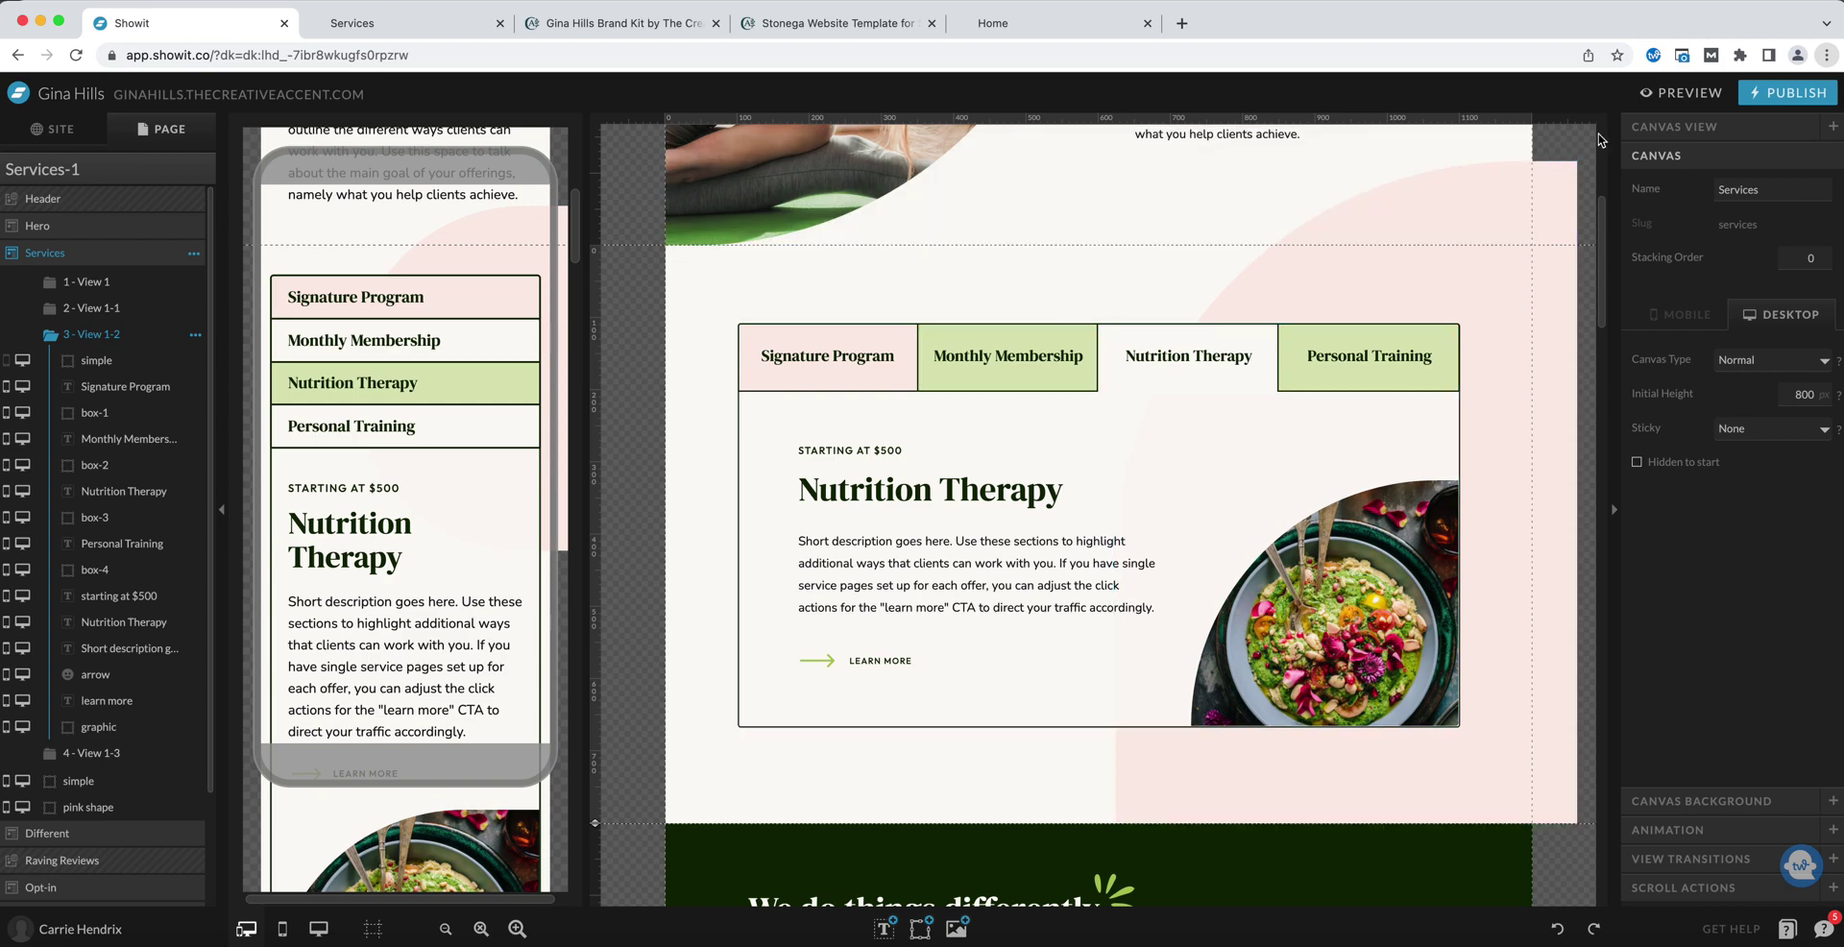
click(1691, 96)
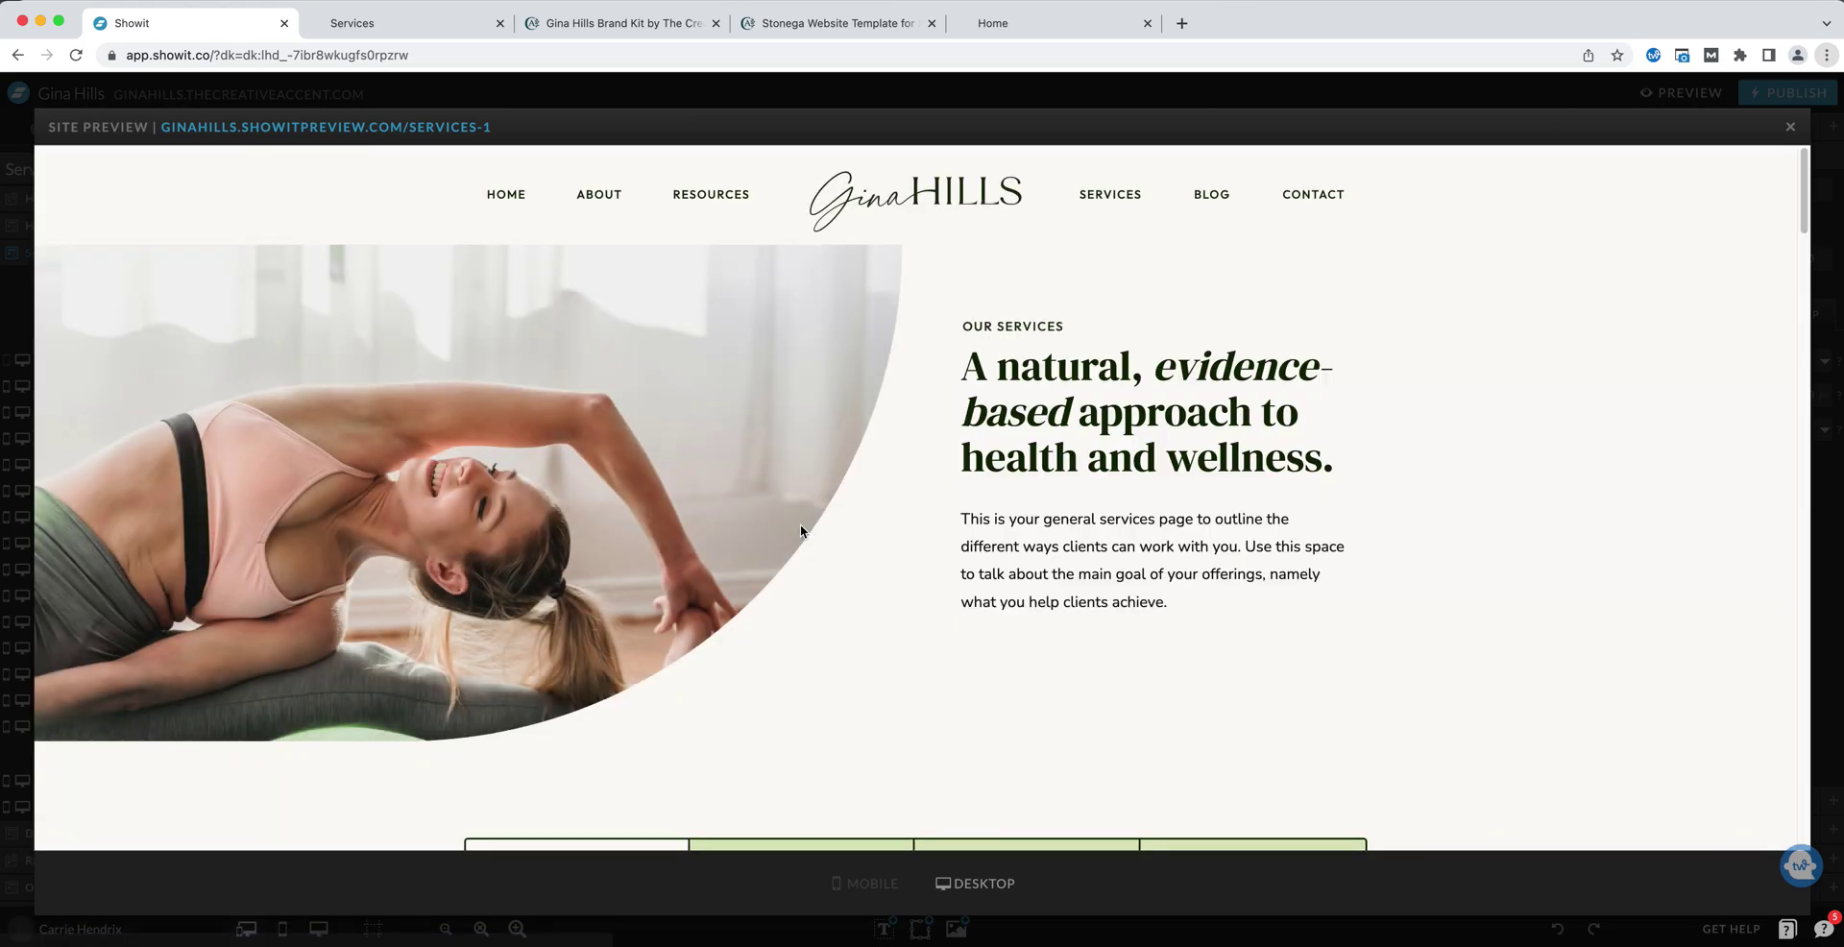
In the phone preview, test the Personal Training, Nutrition Therapy, Monthly Membership and first program tabs, then exit.
click(870, 883)
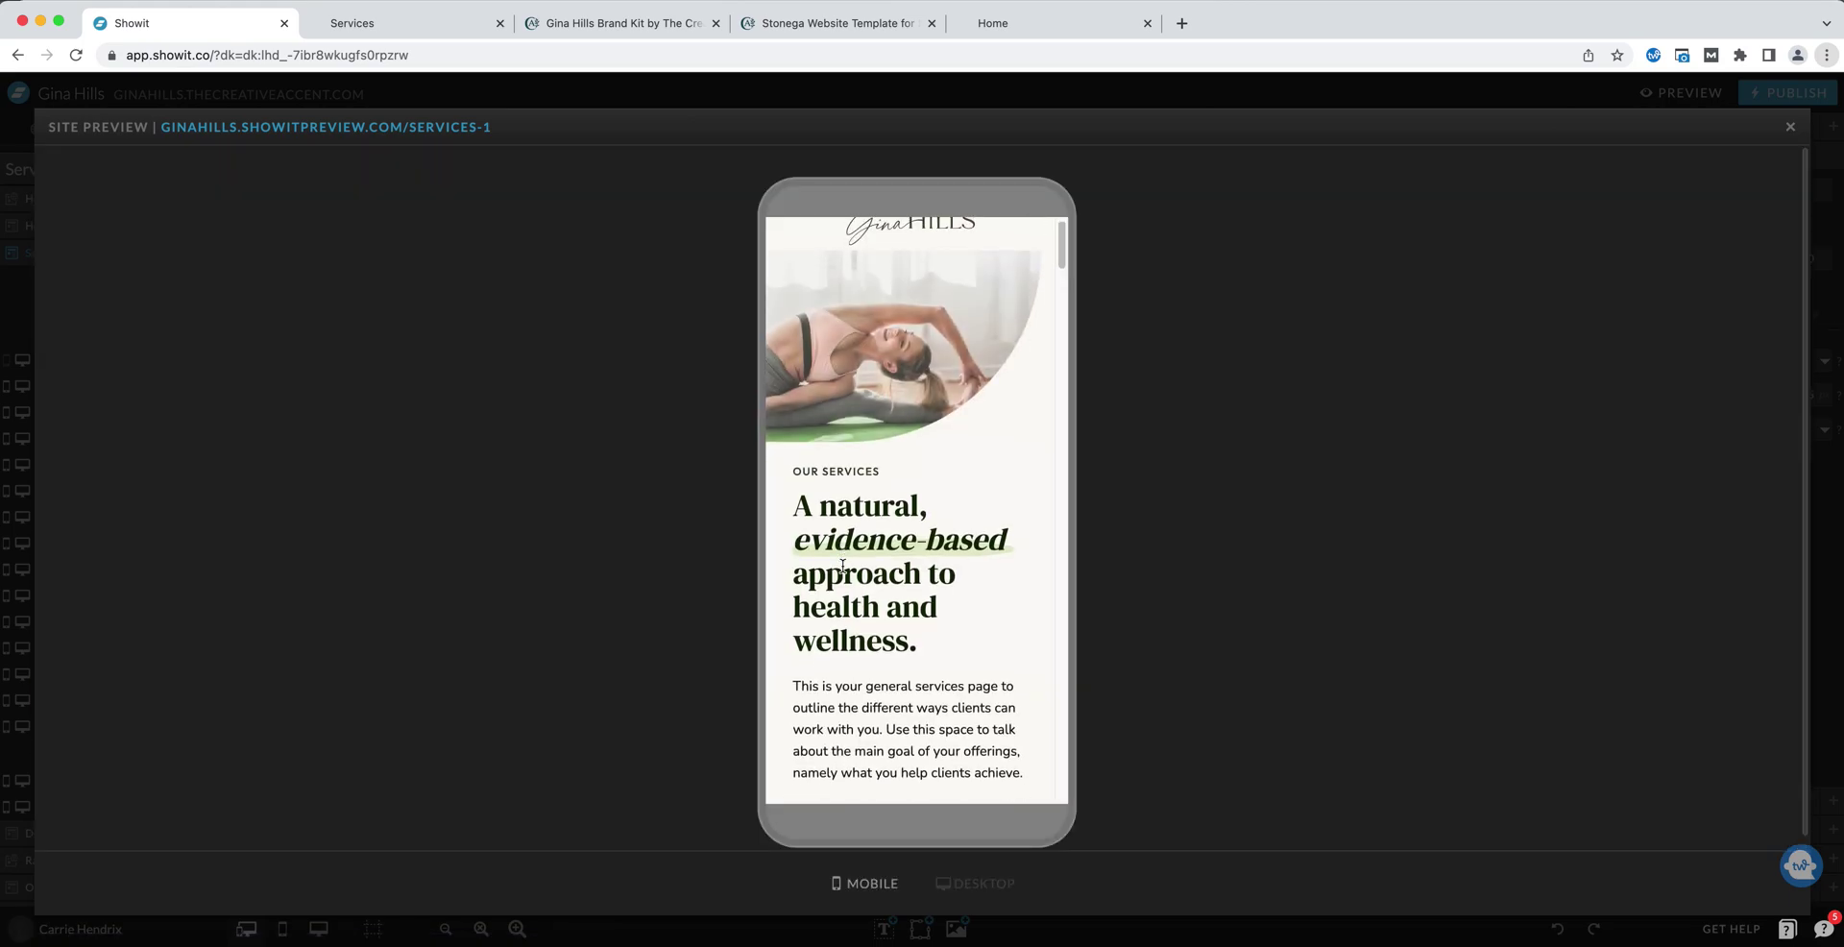
scroll(843, 572, down, 5)
scroll(844, 572, down, 2)
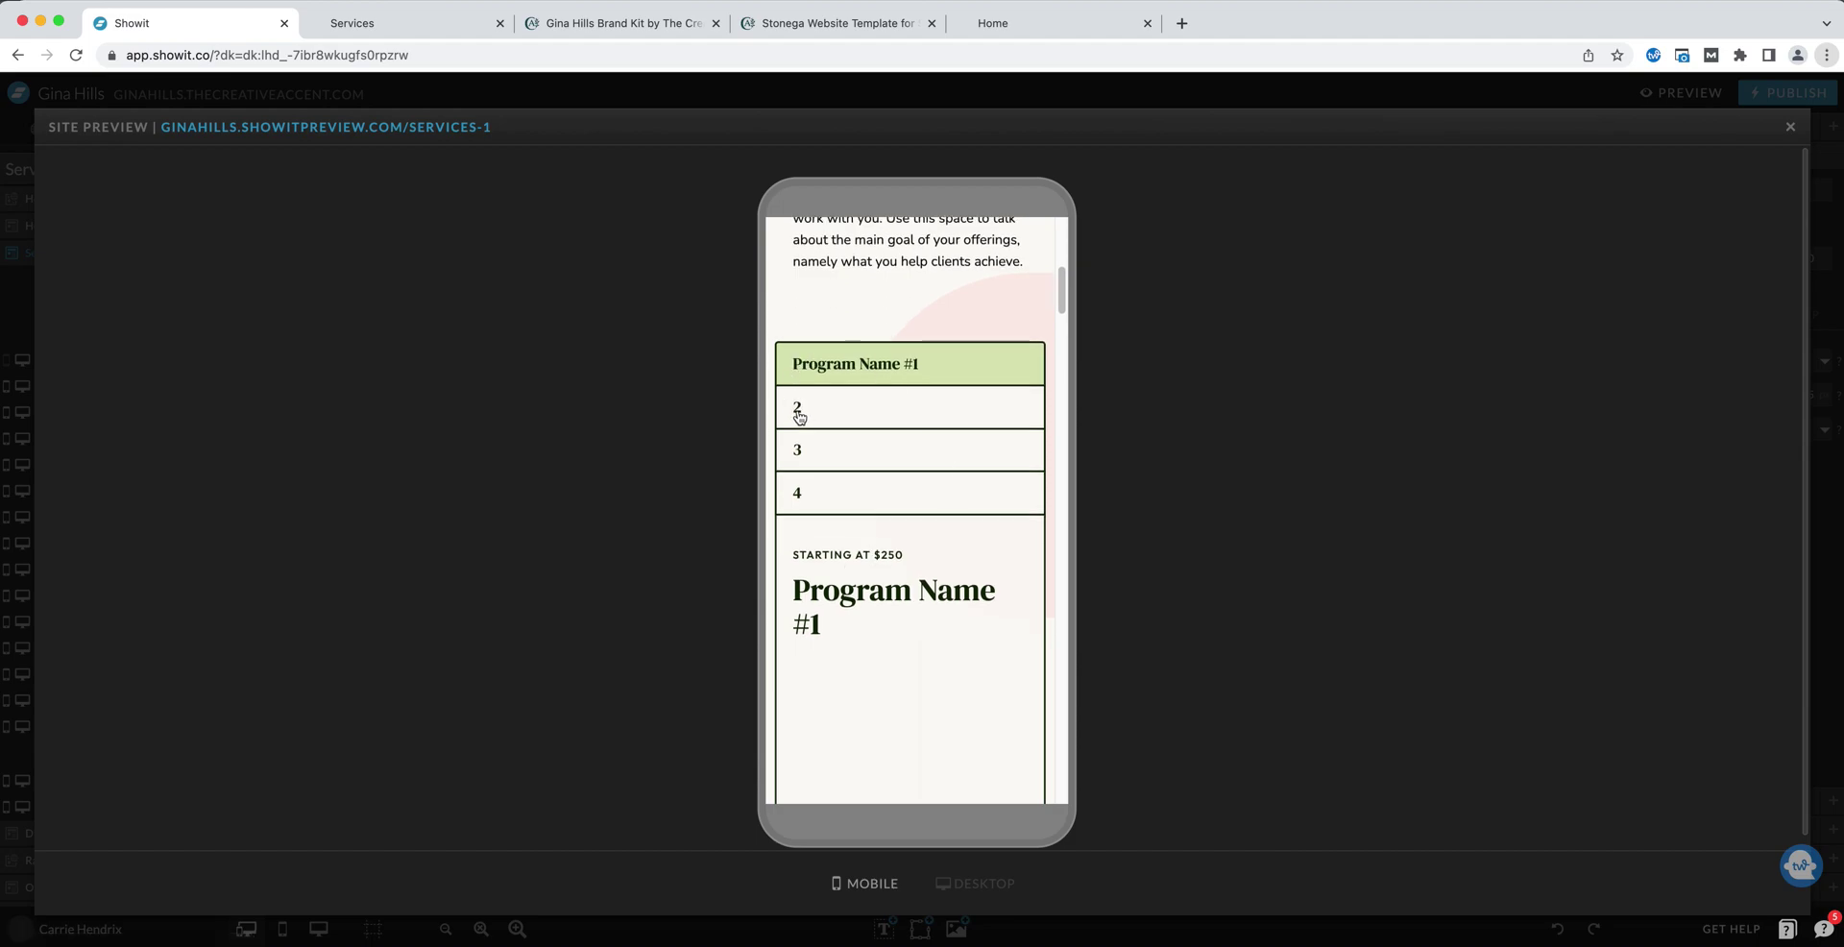
click(797, 407)
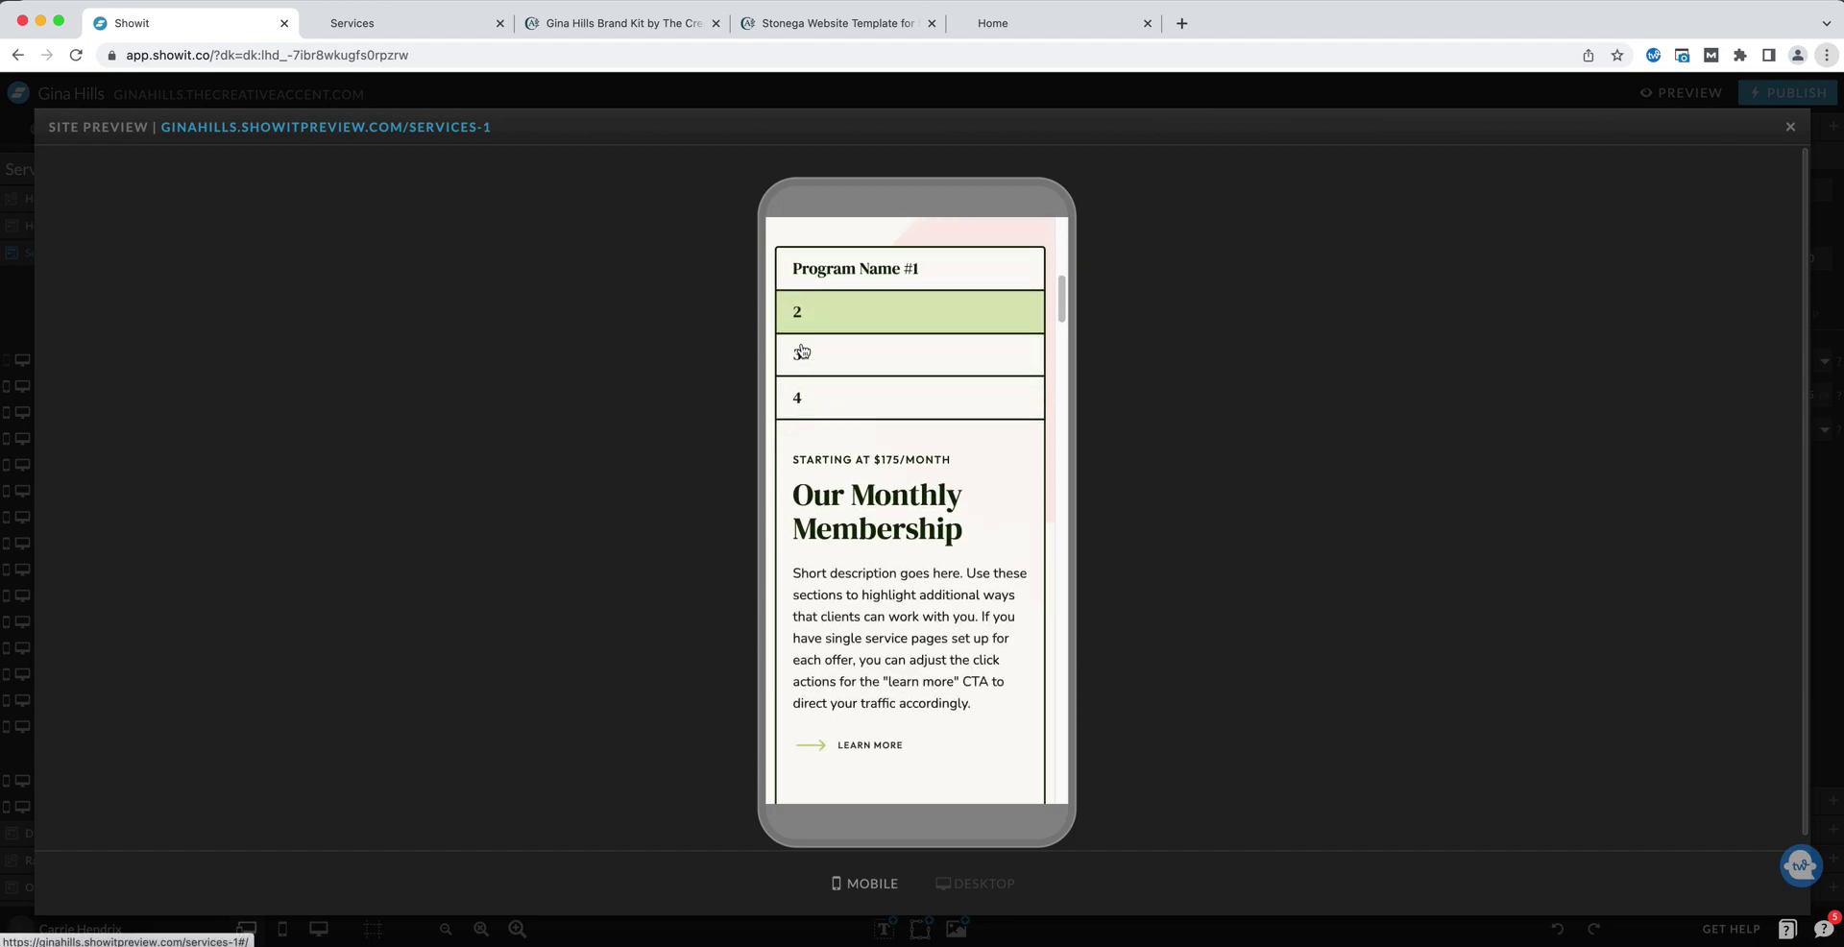
click(800, 357)
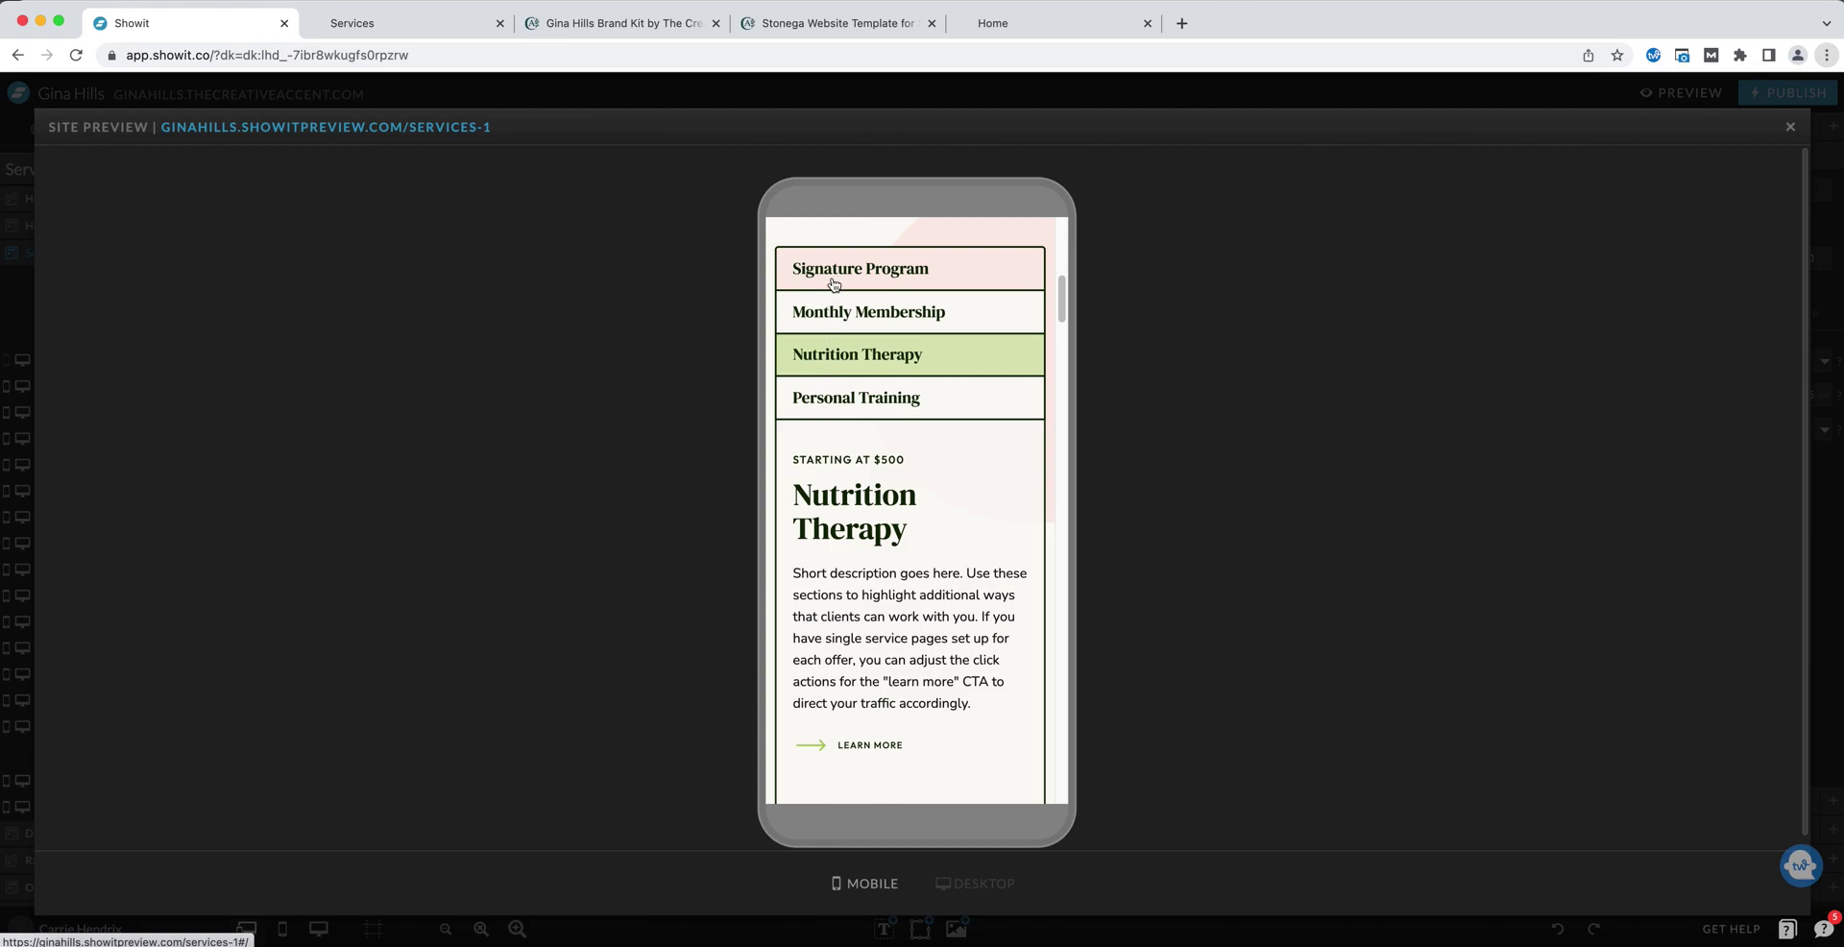
click(844, 407)
click(845, 363)
click(843, 322)
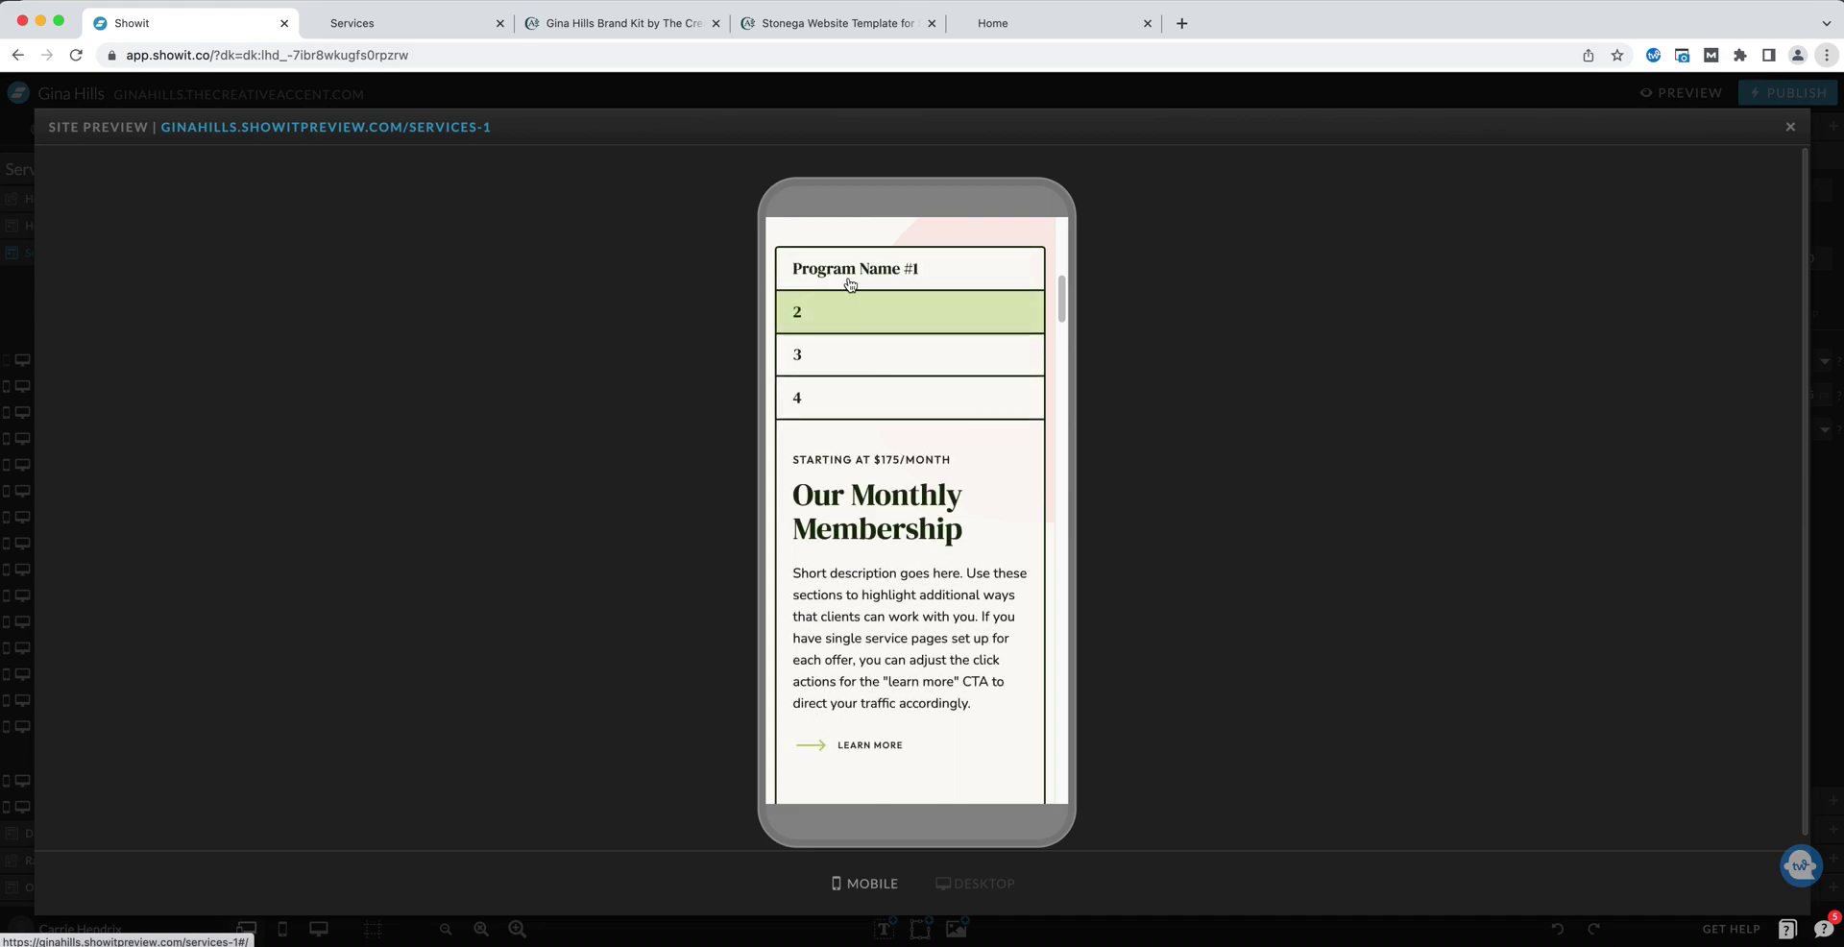
click(850, 282)
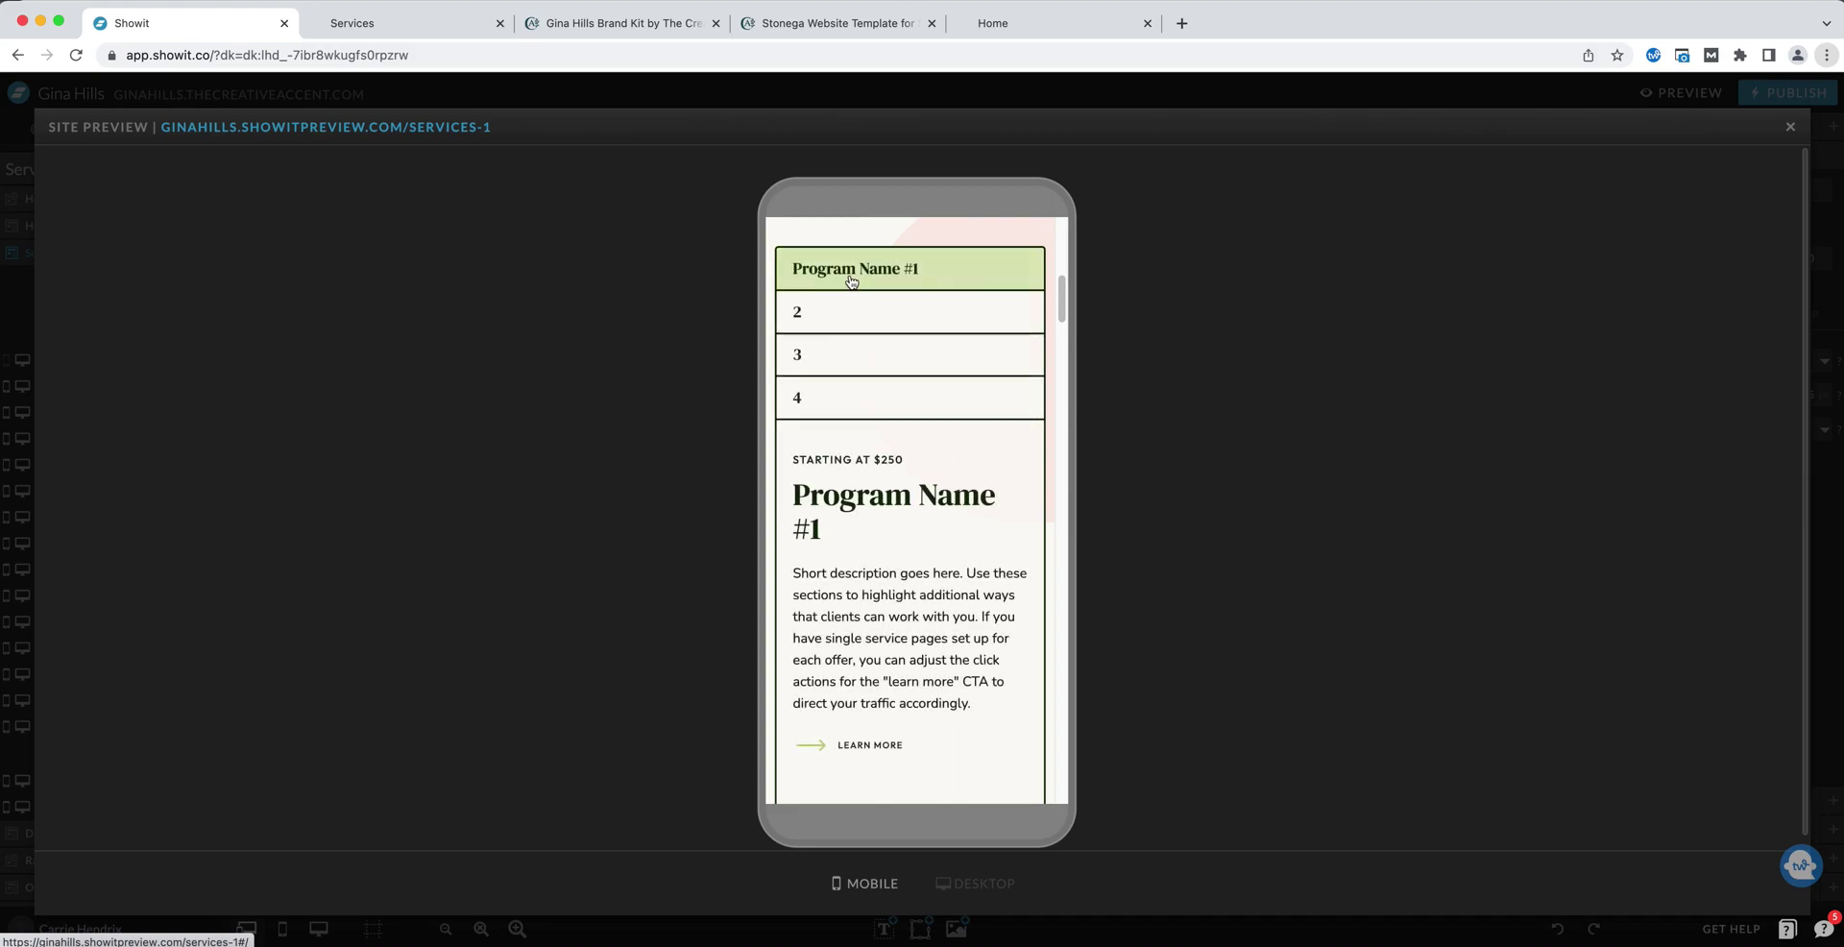
key(Escape)
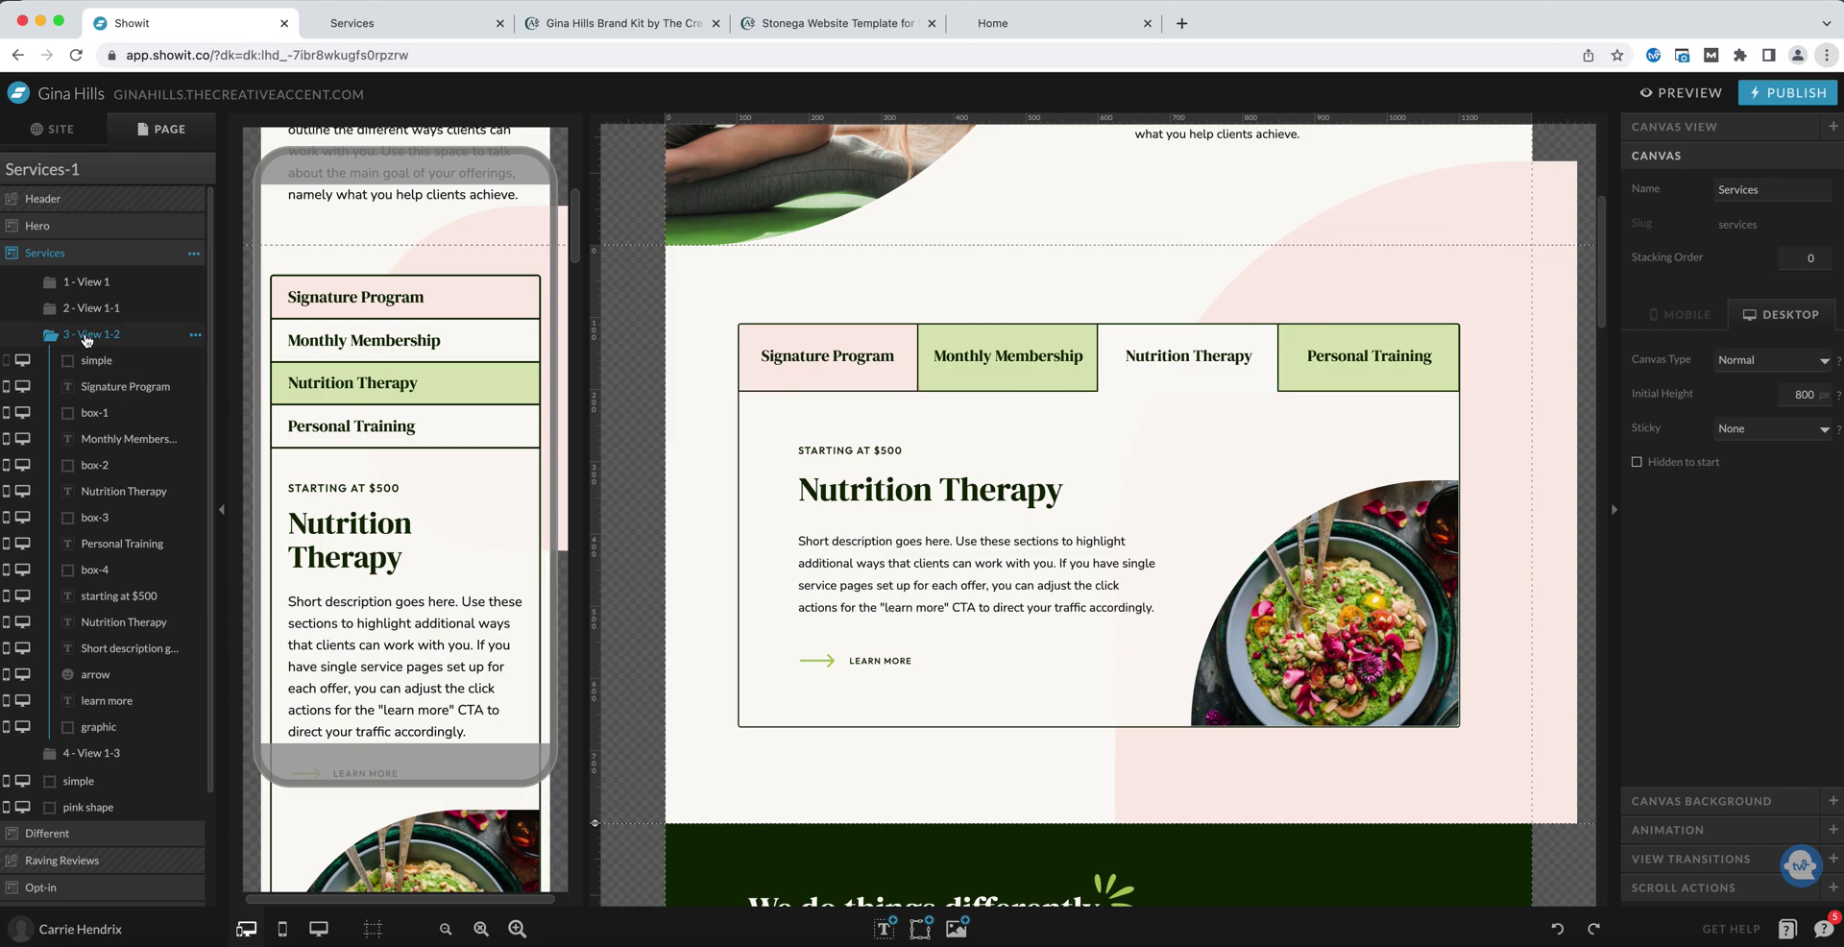
Delete the 3 - View 1-2, 3 - View 1-3 and 2 - View 1-1 views, then show 1 - View 1.
click(195, 337)
click(188, 405)
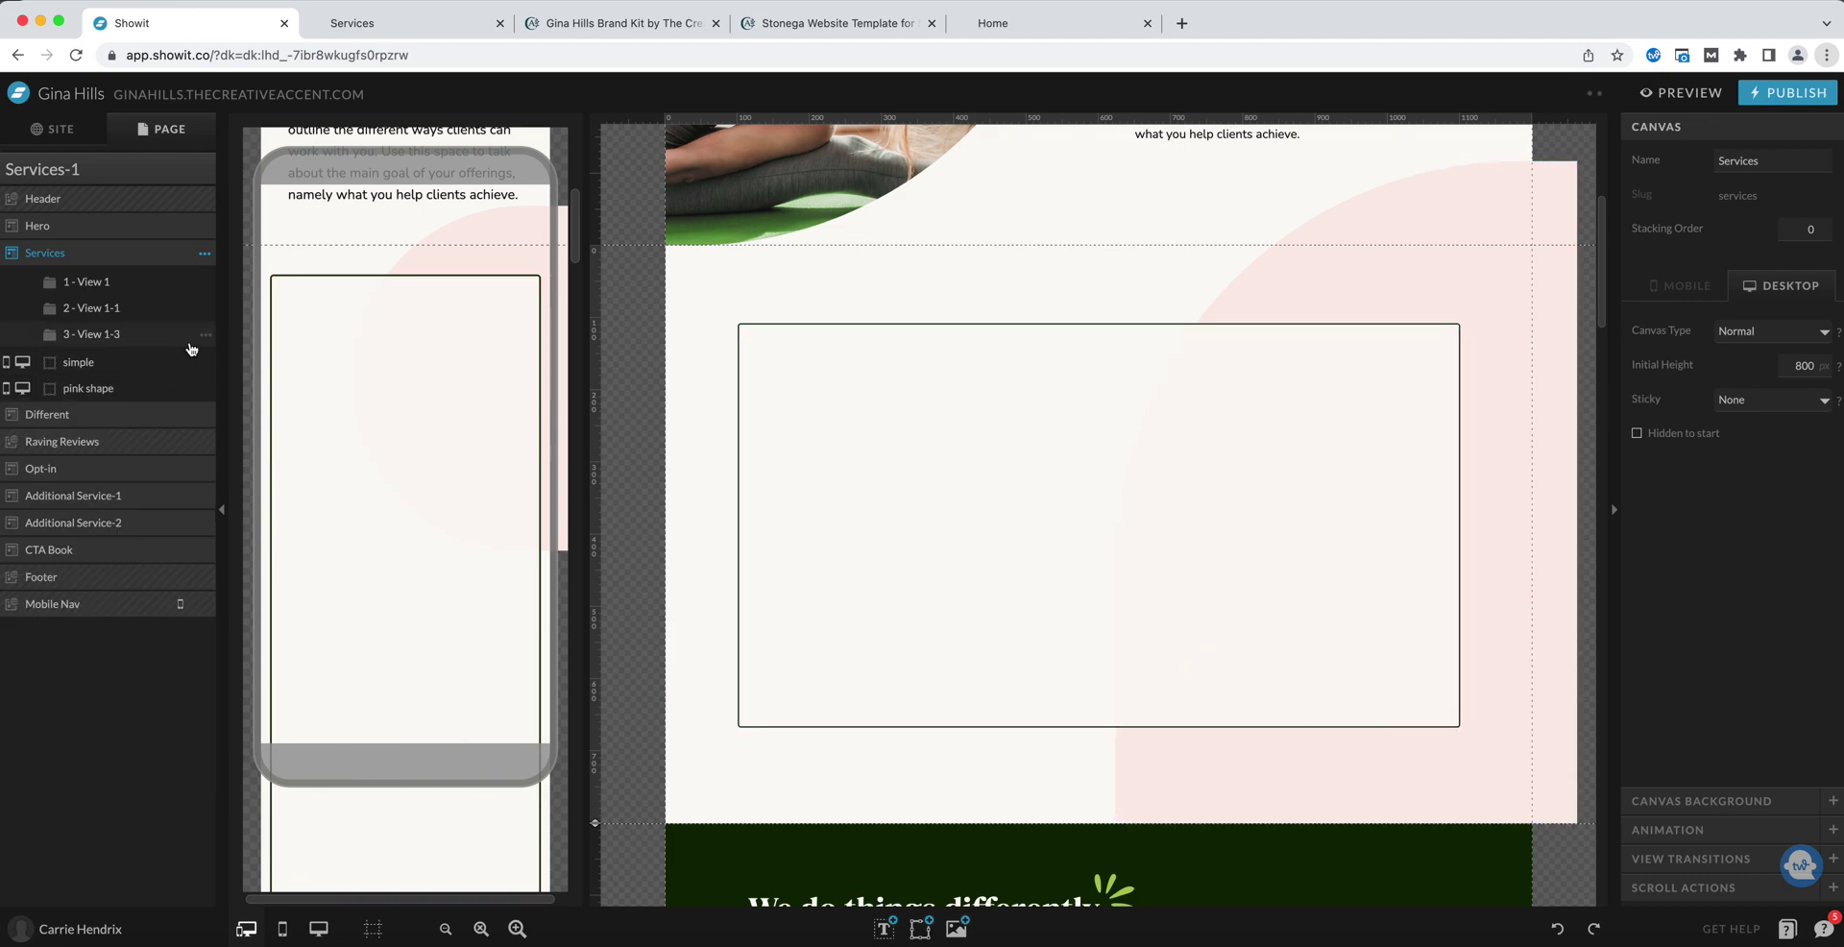
click(205, 335)
click(199, 411)
click(205, 309)
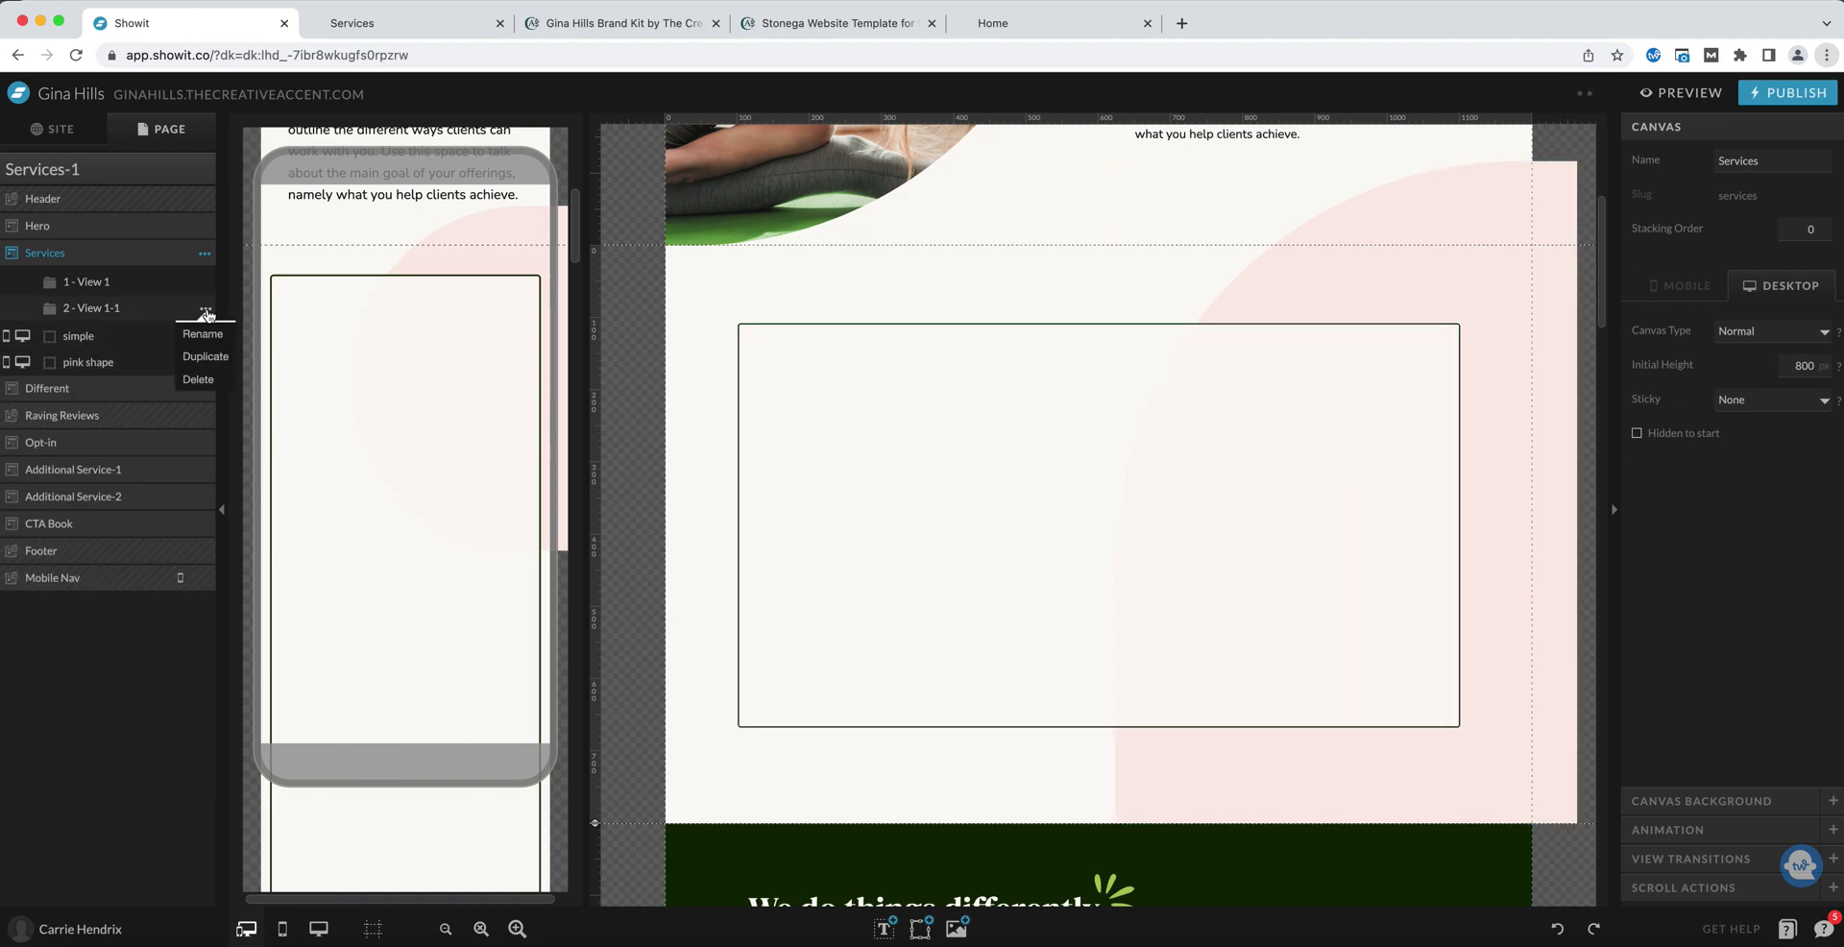
click(200, 379)
click(122, 288)
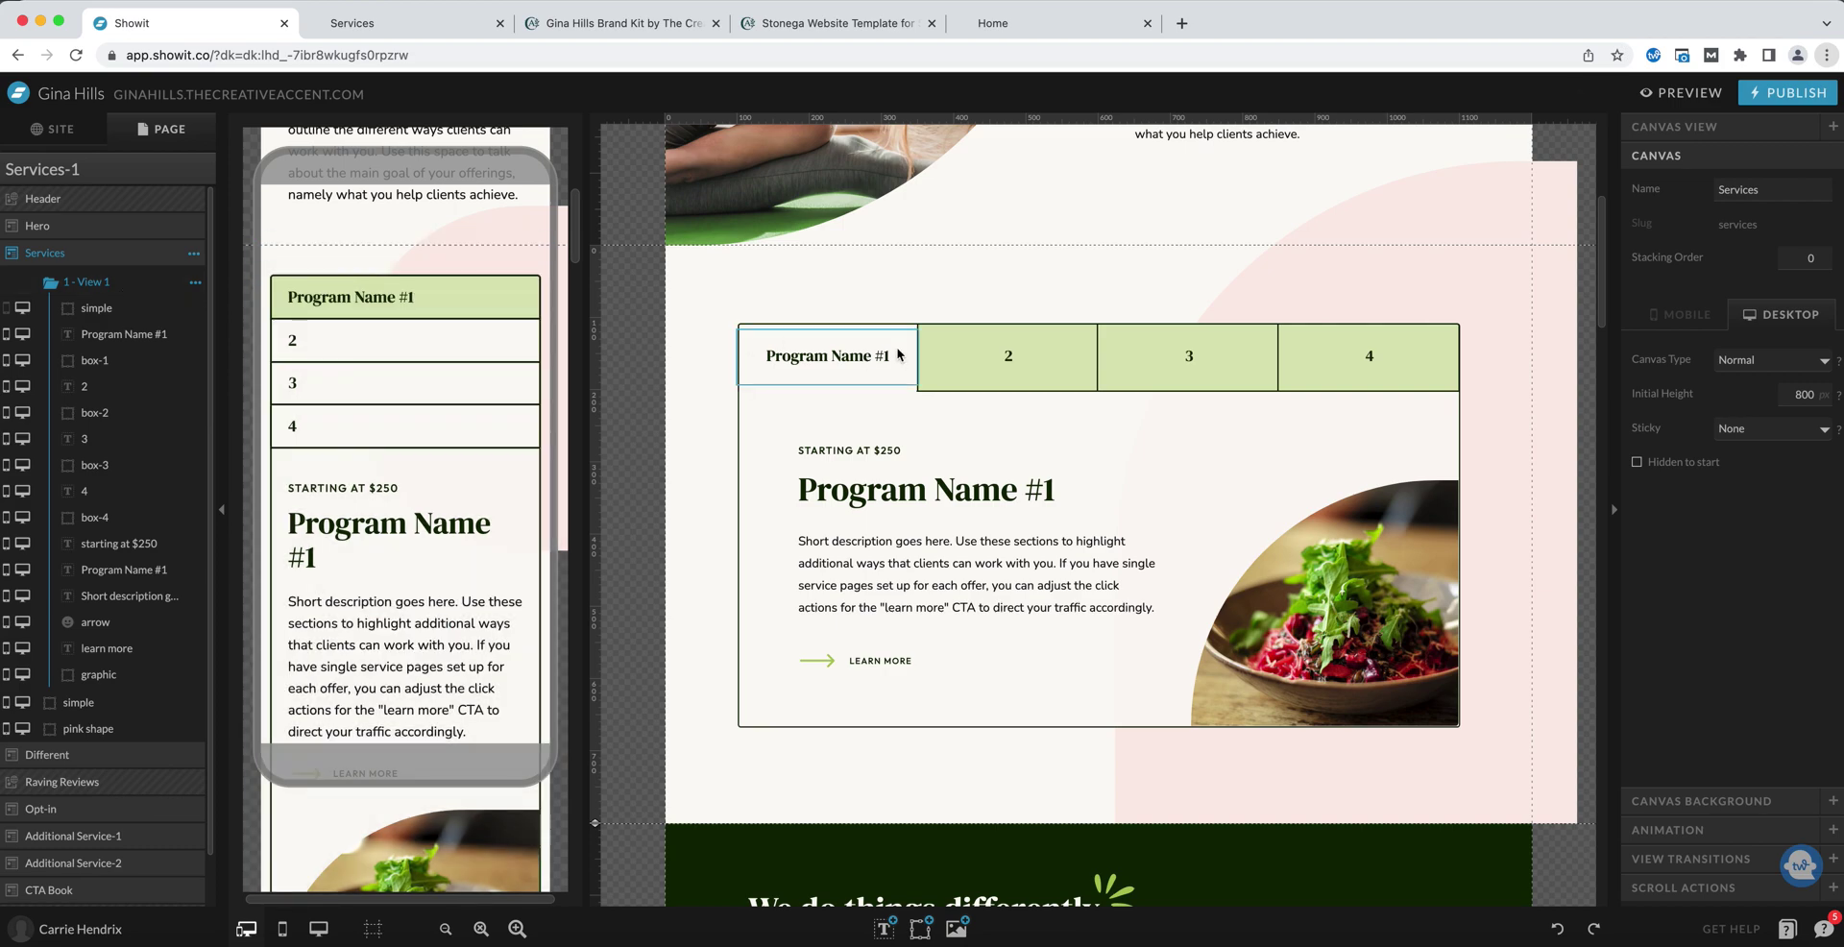
Stretch the Program Name #1 tab cell and its label to 335 px wide.
click(1008, 332)
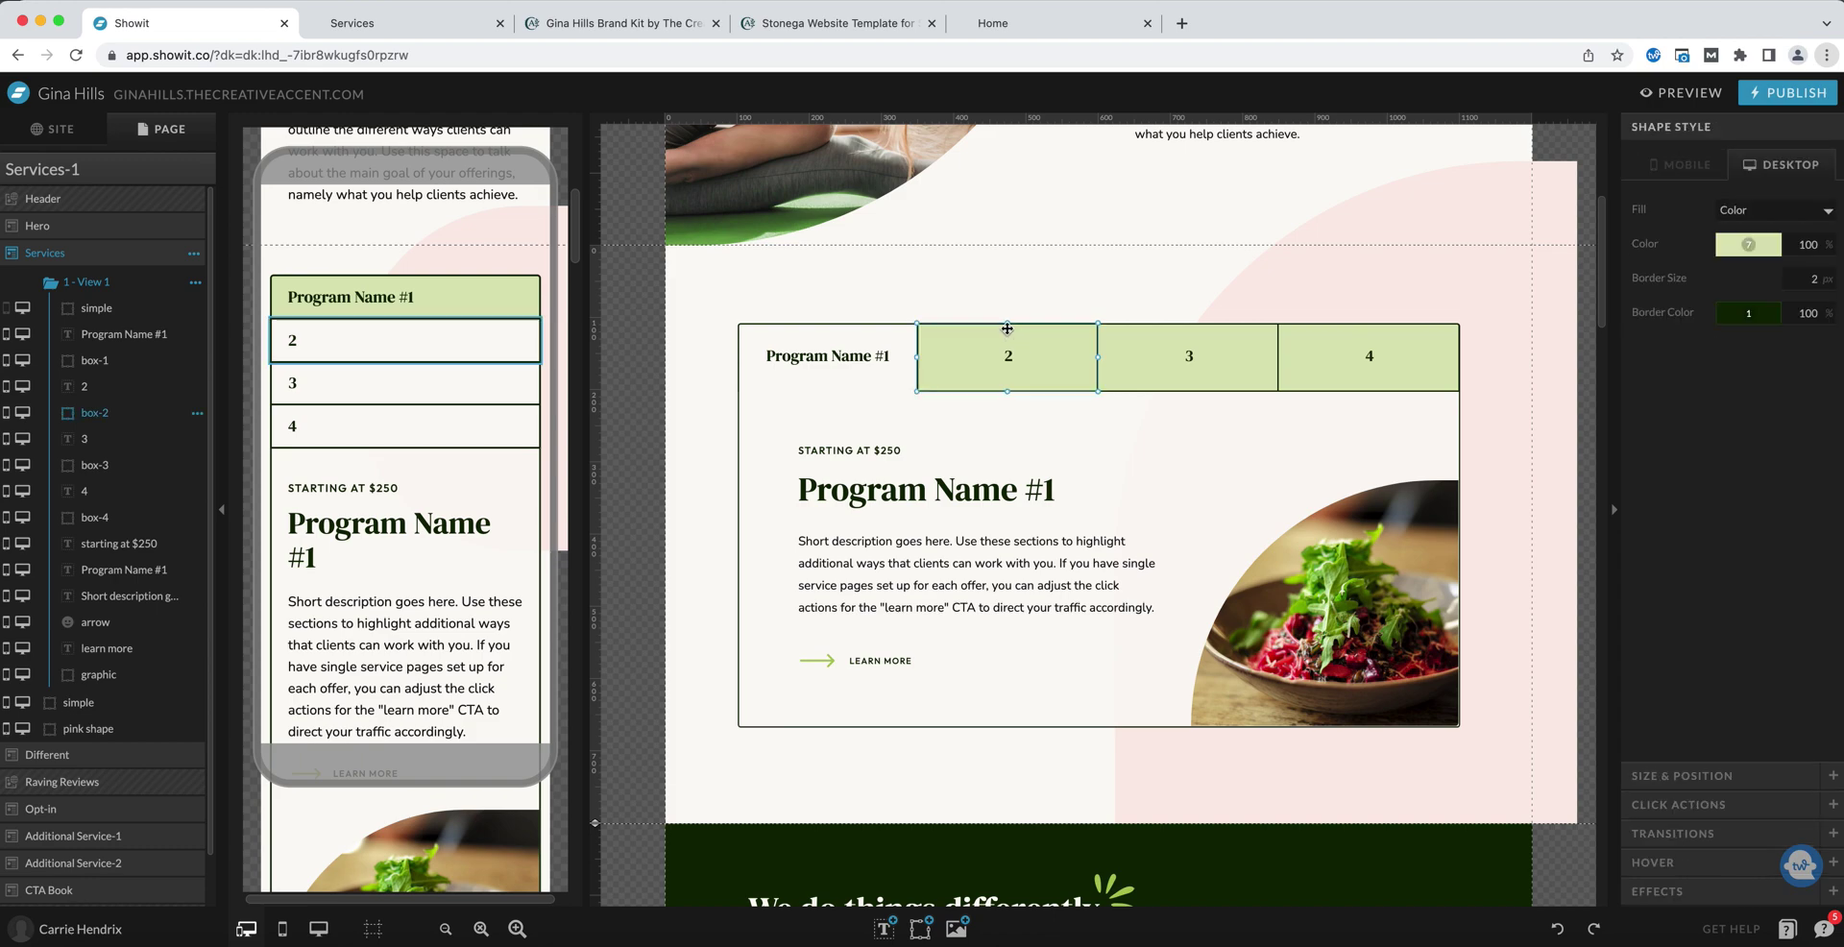
click(984, 428)
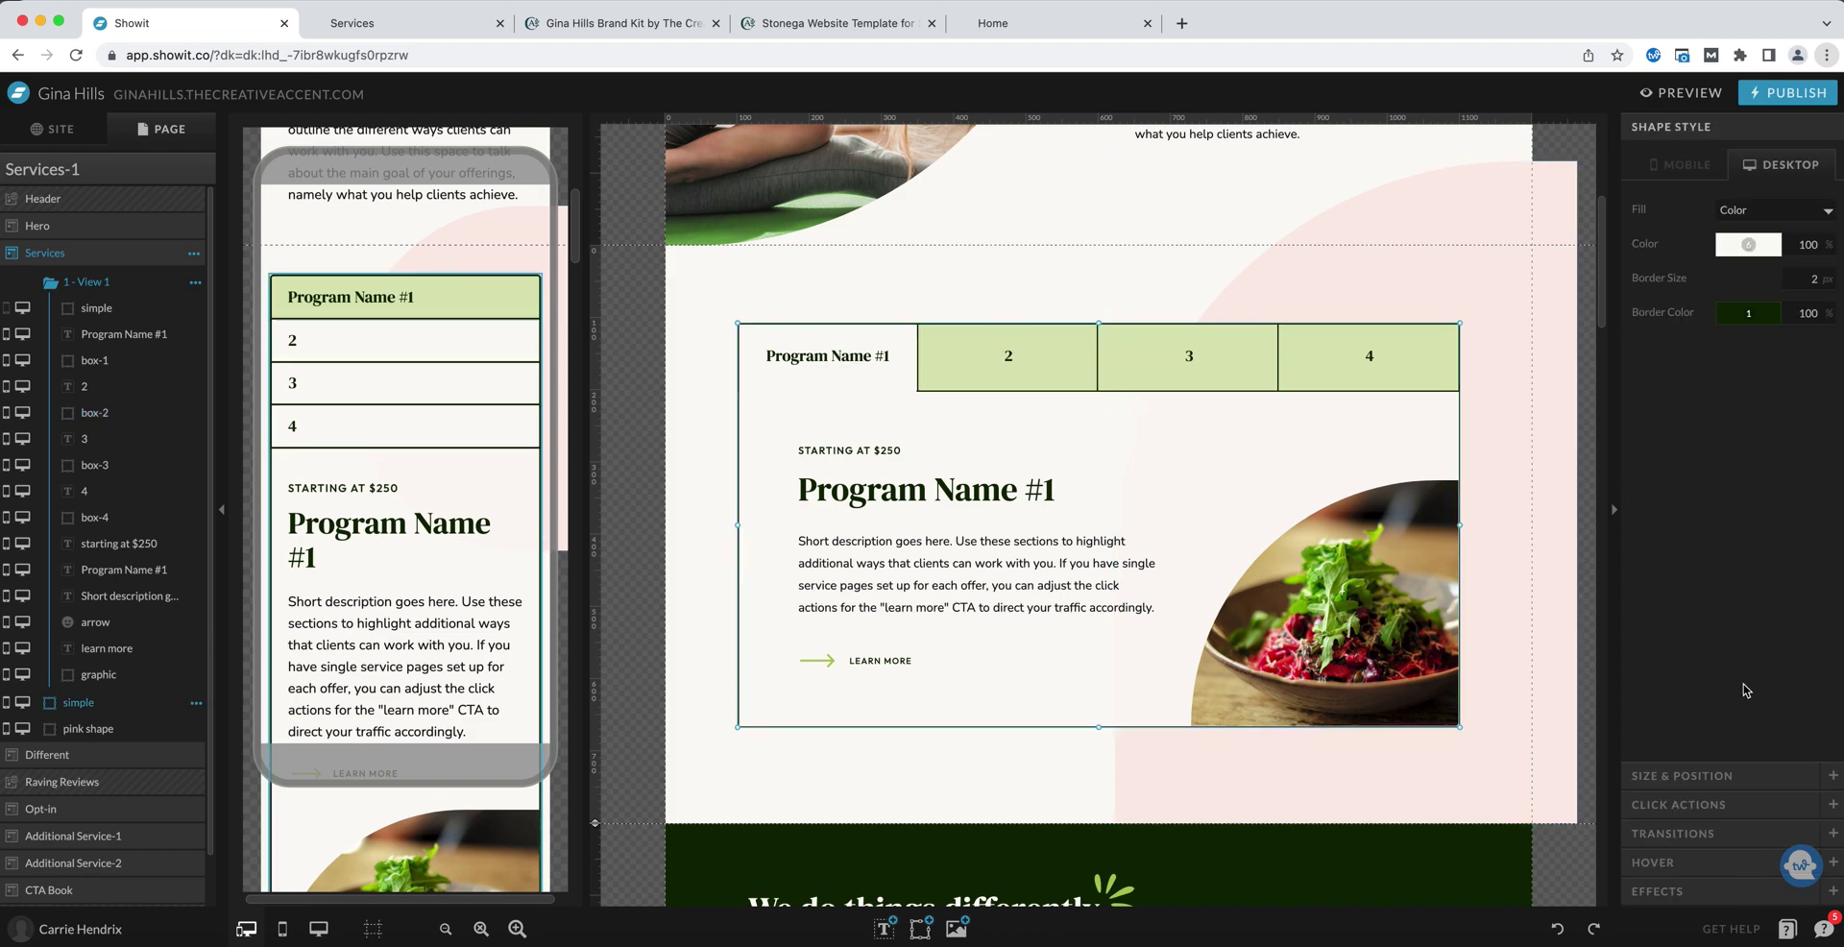
click(1671, 781)
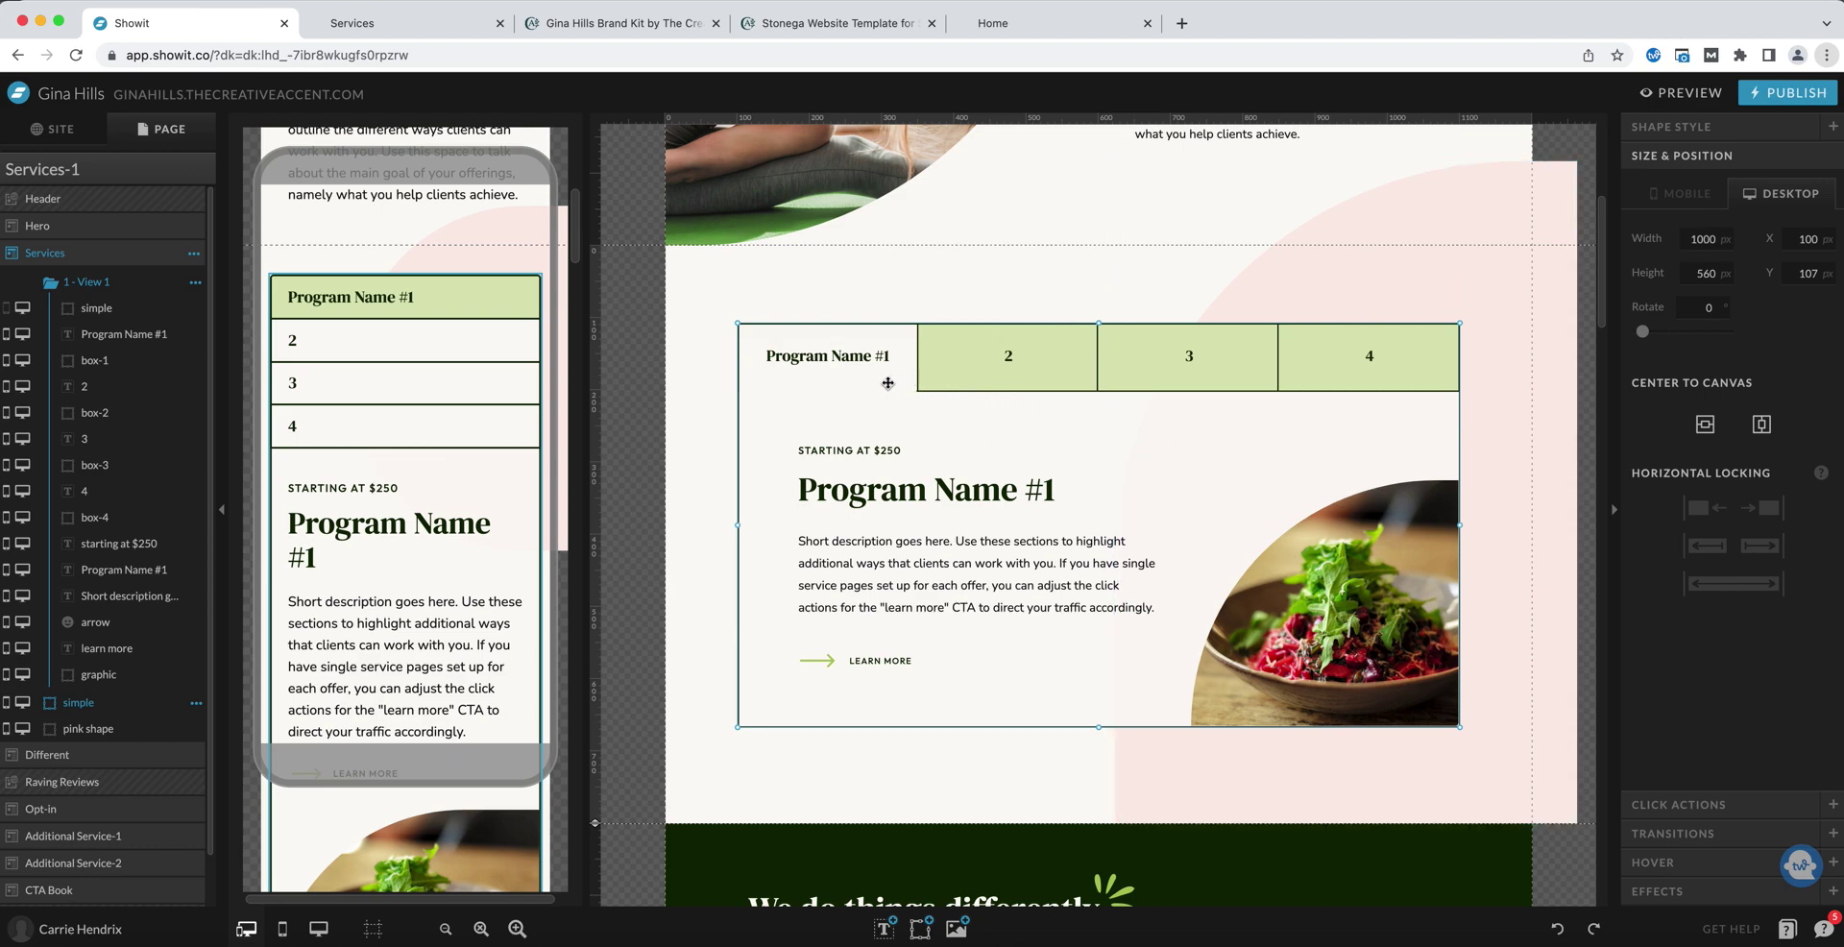
click(910, 326)
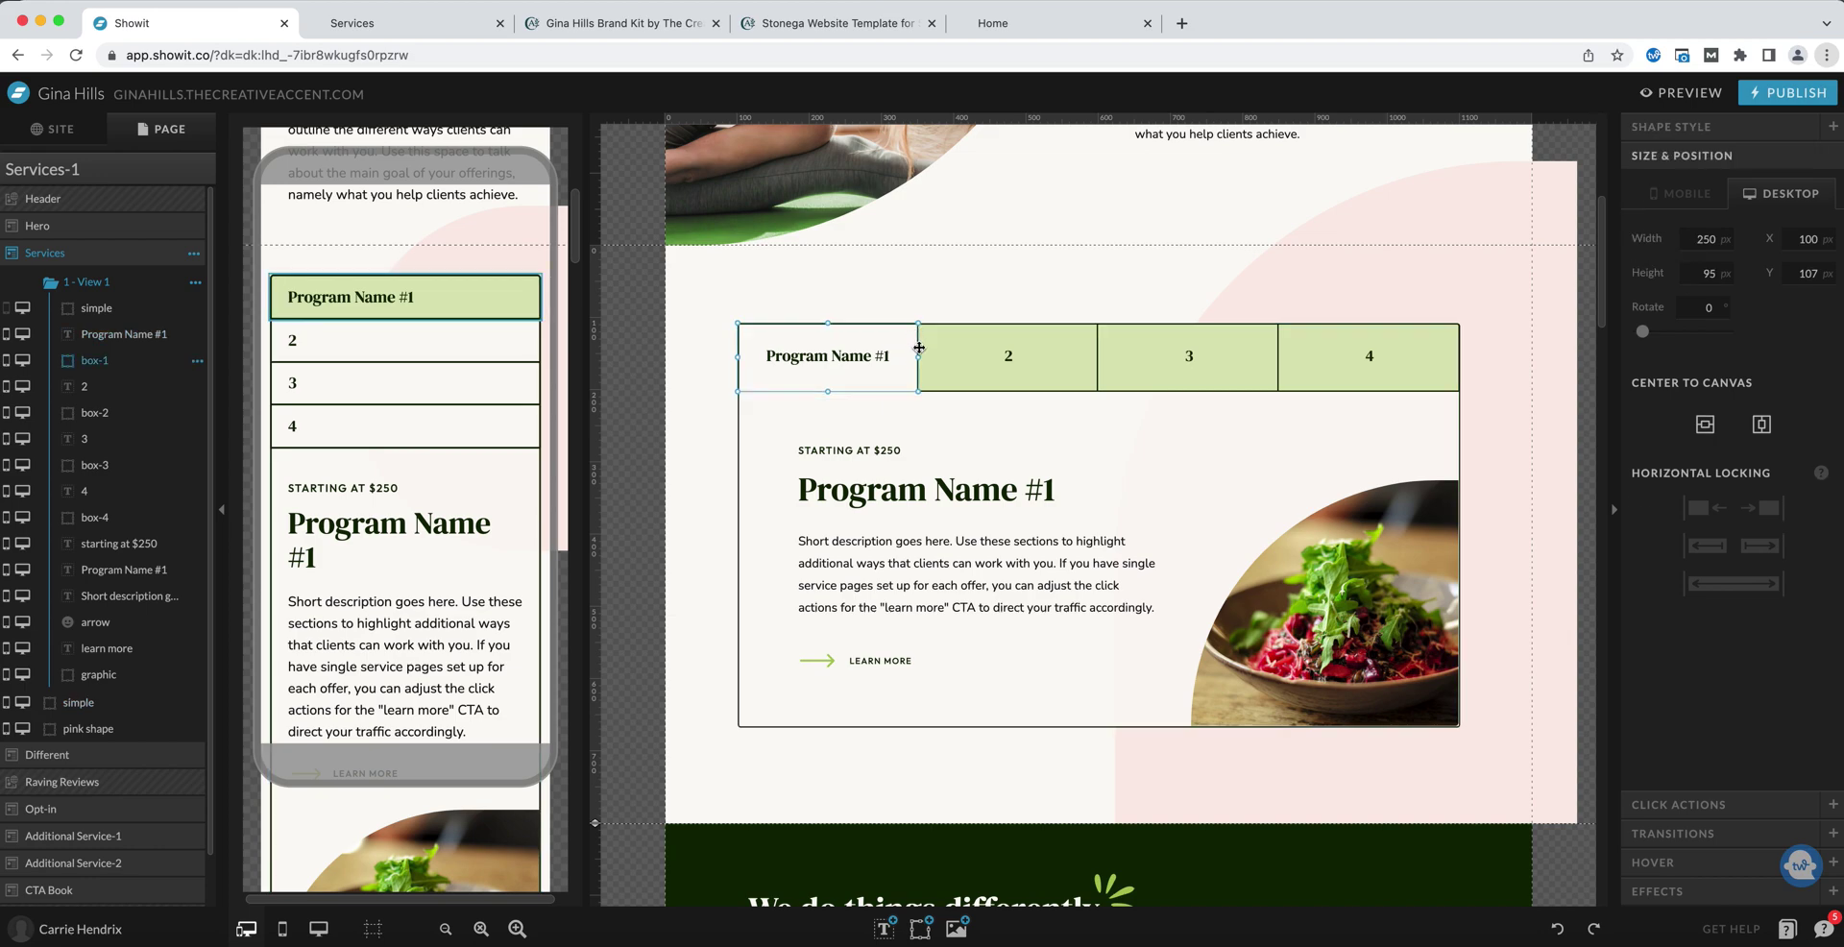
drag(917, 359, 981, 368)
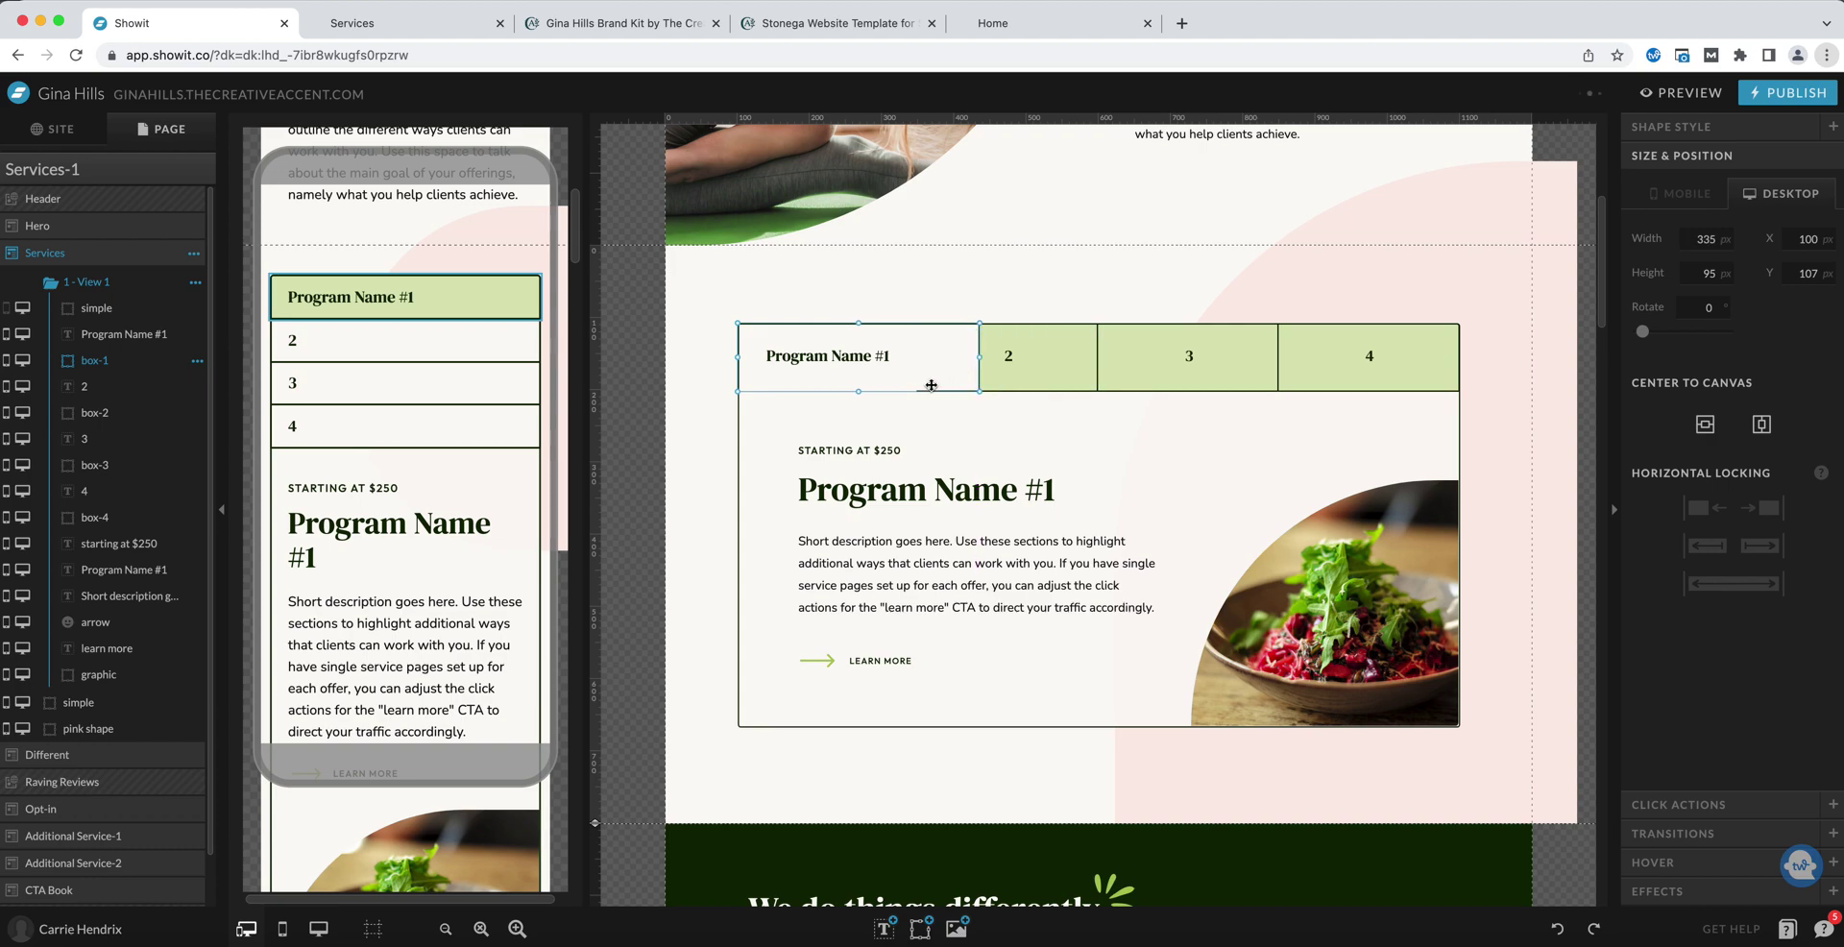
click(887, 362)
drag(919, 359, 976, 361)
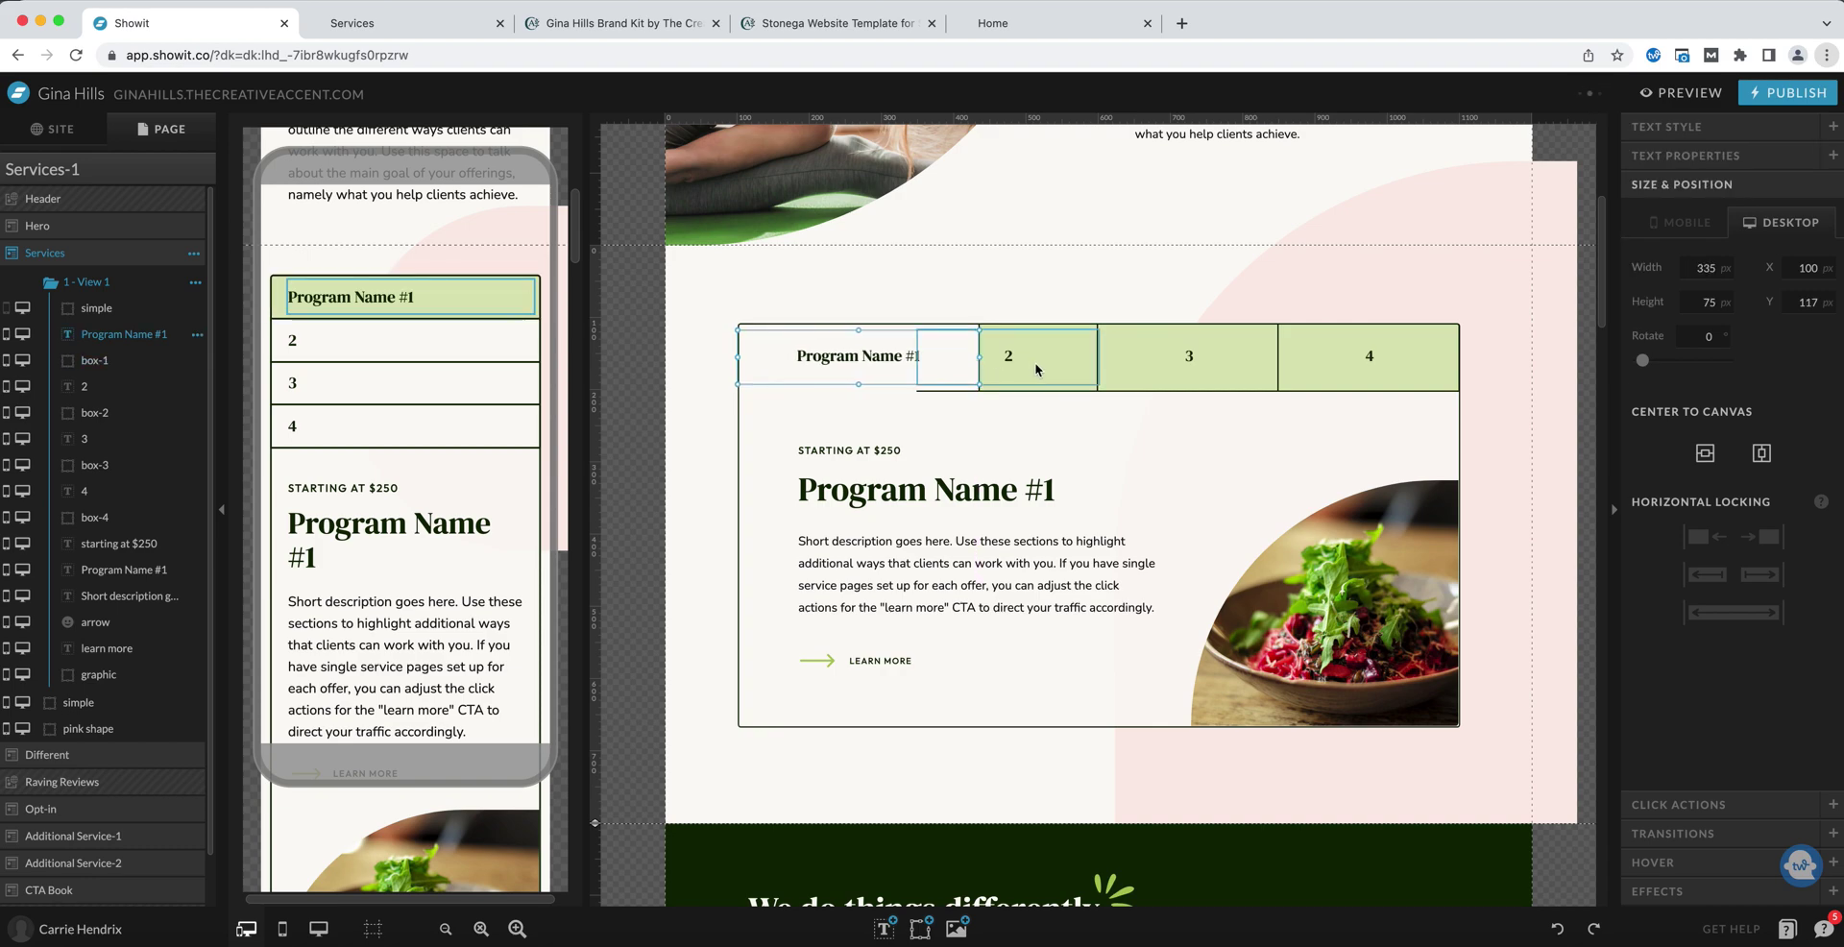
click(1334, 355)
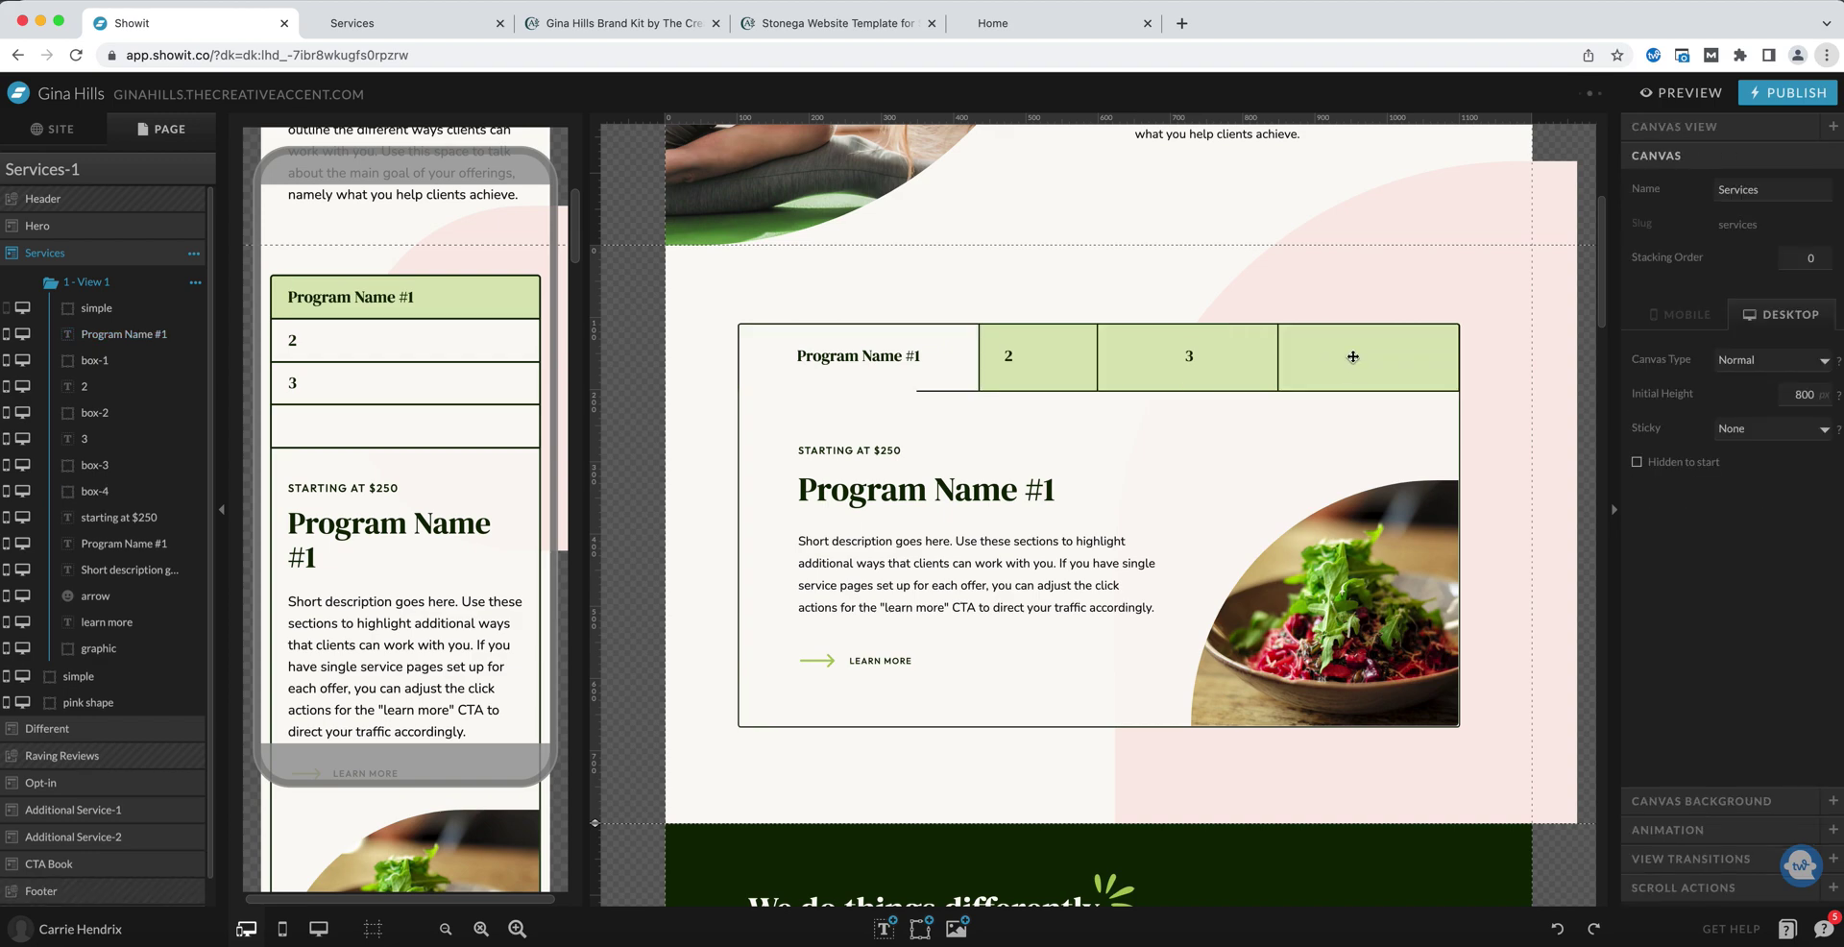
Delete the fourth tab's label and box, and check the first tab cell's width.
key(Delete)
key(Delete)
click(1249, 356)
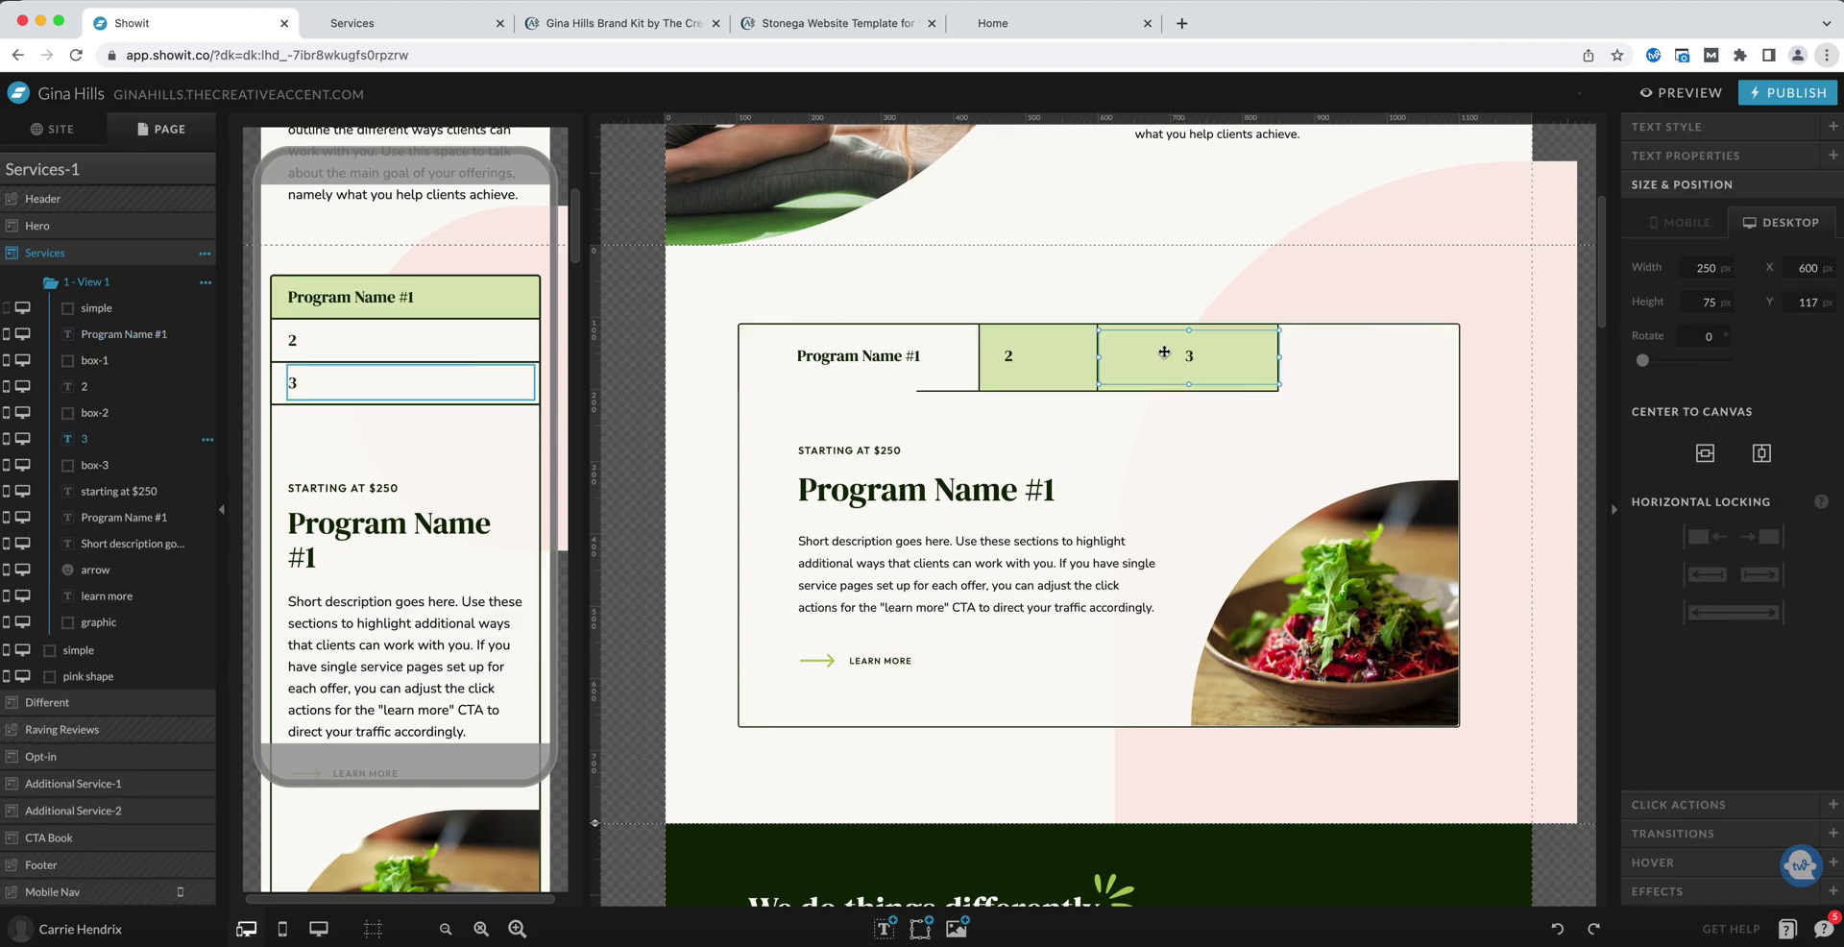
click(905, 331)
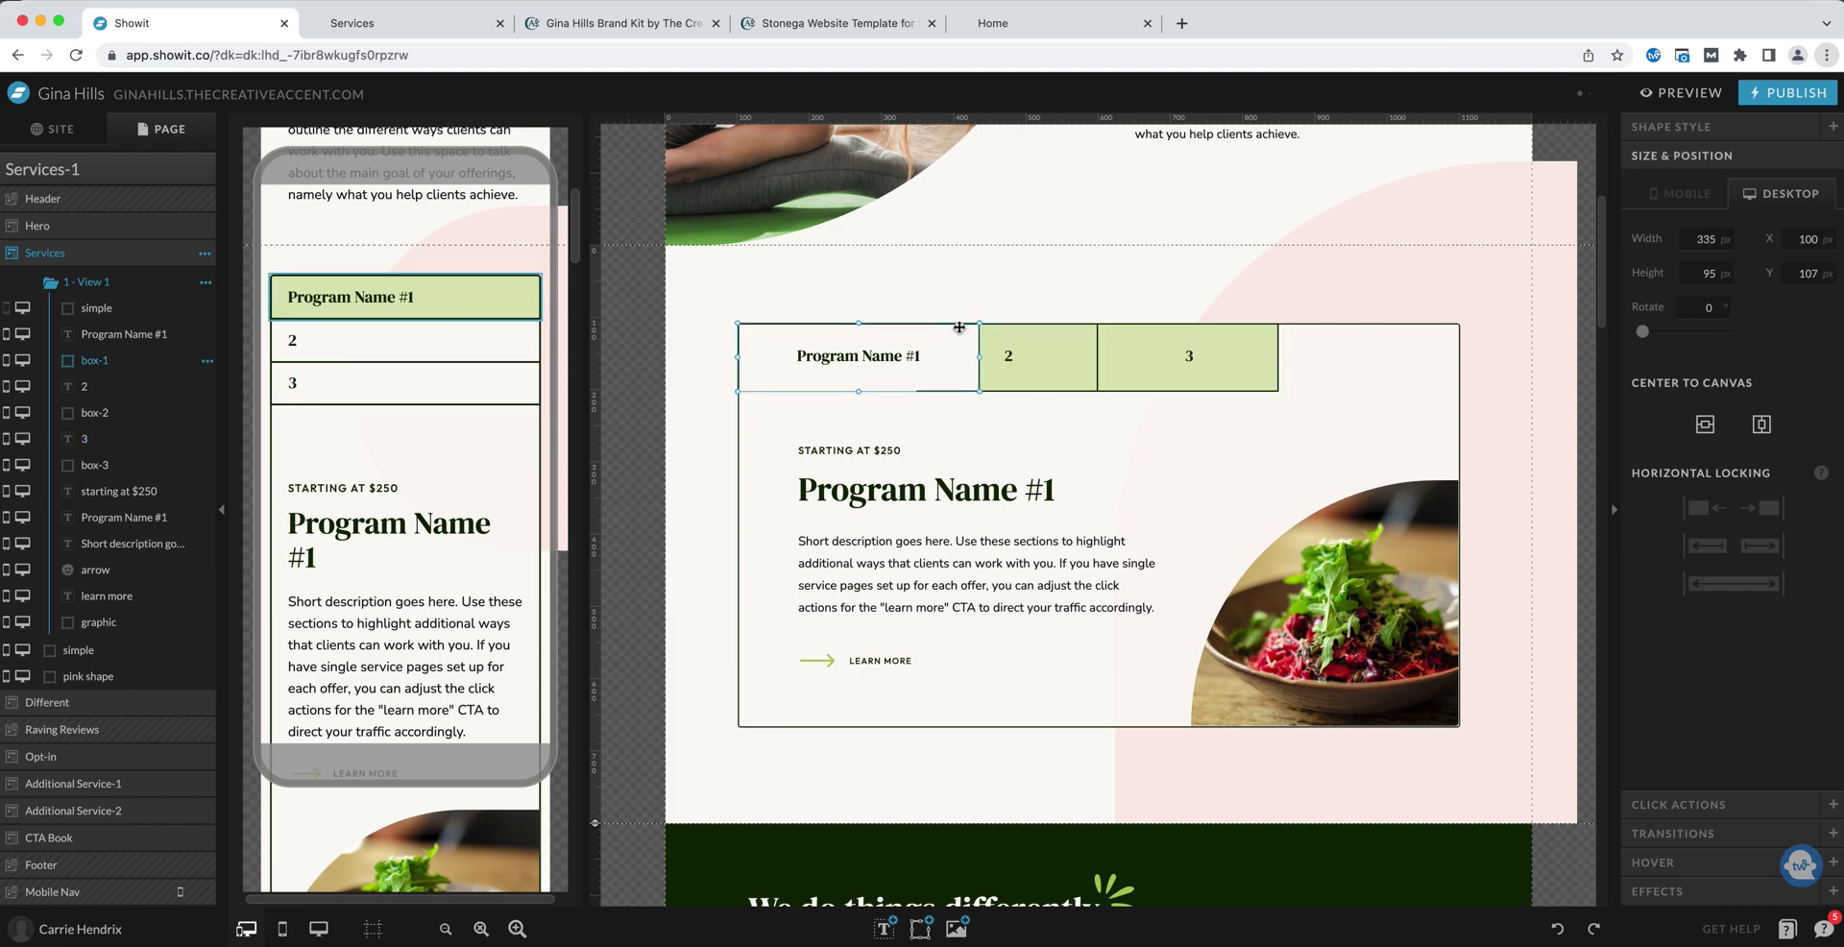
click(1723, 244)
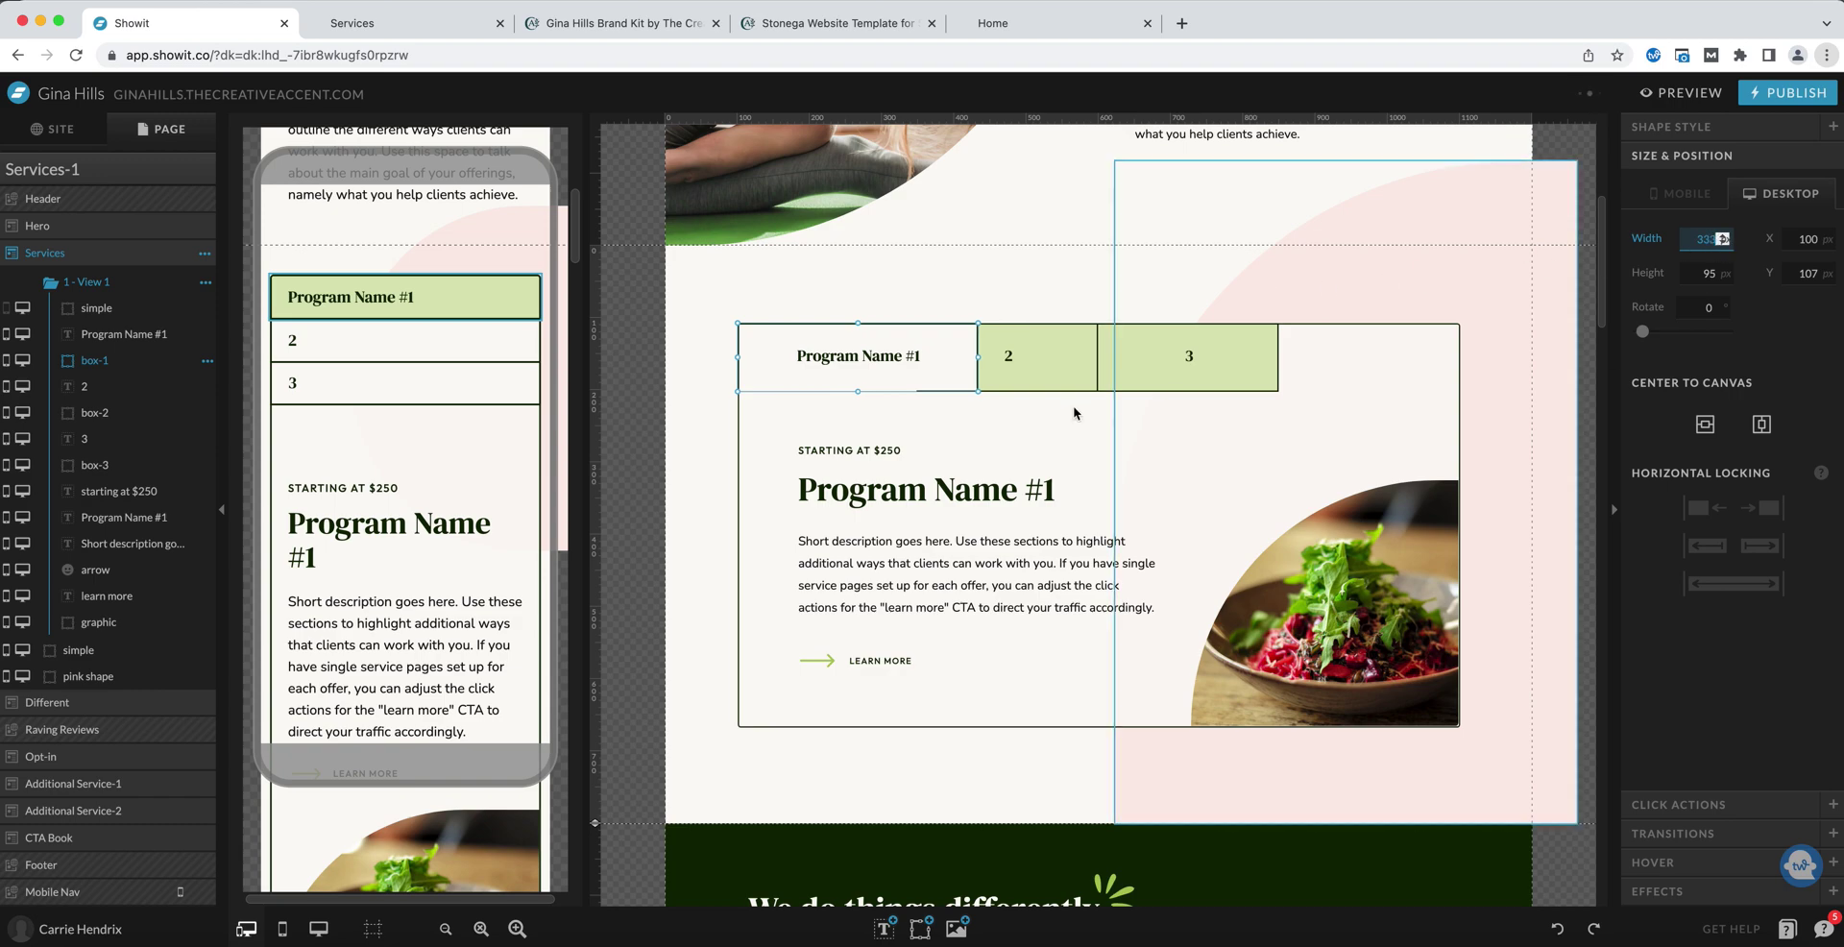
Set the widths of green tab boxes 2 and 3 to 333 px each.
click(1053, 338)
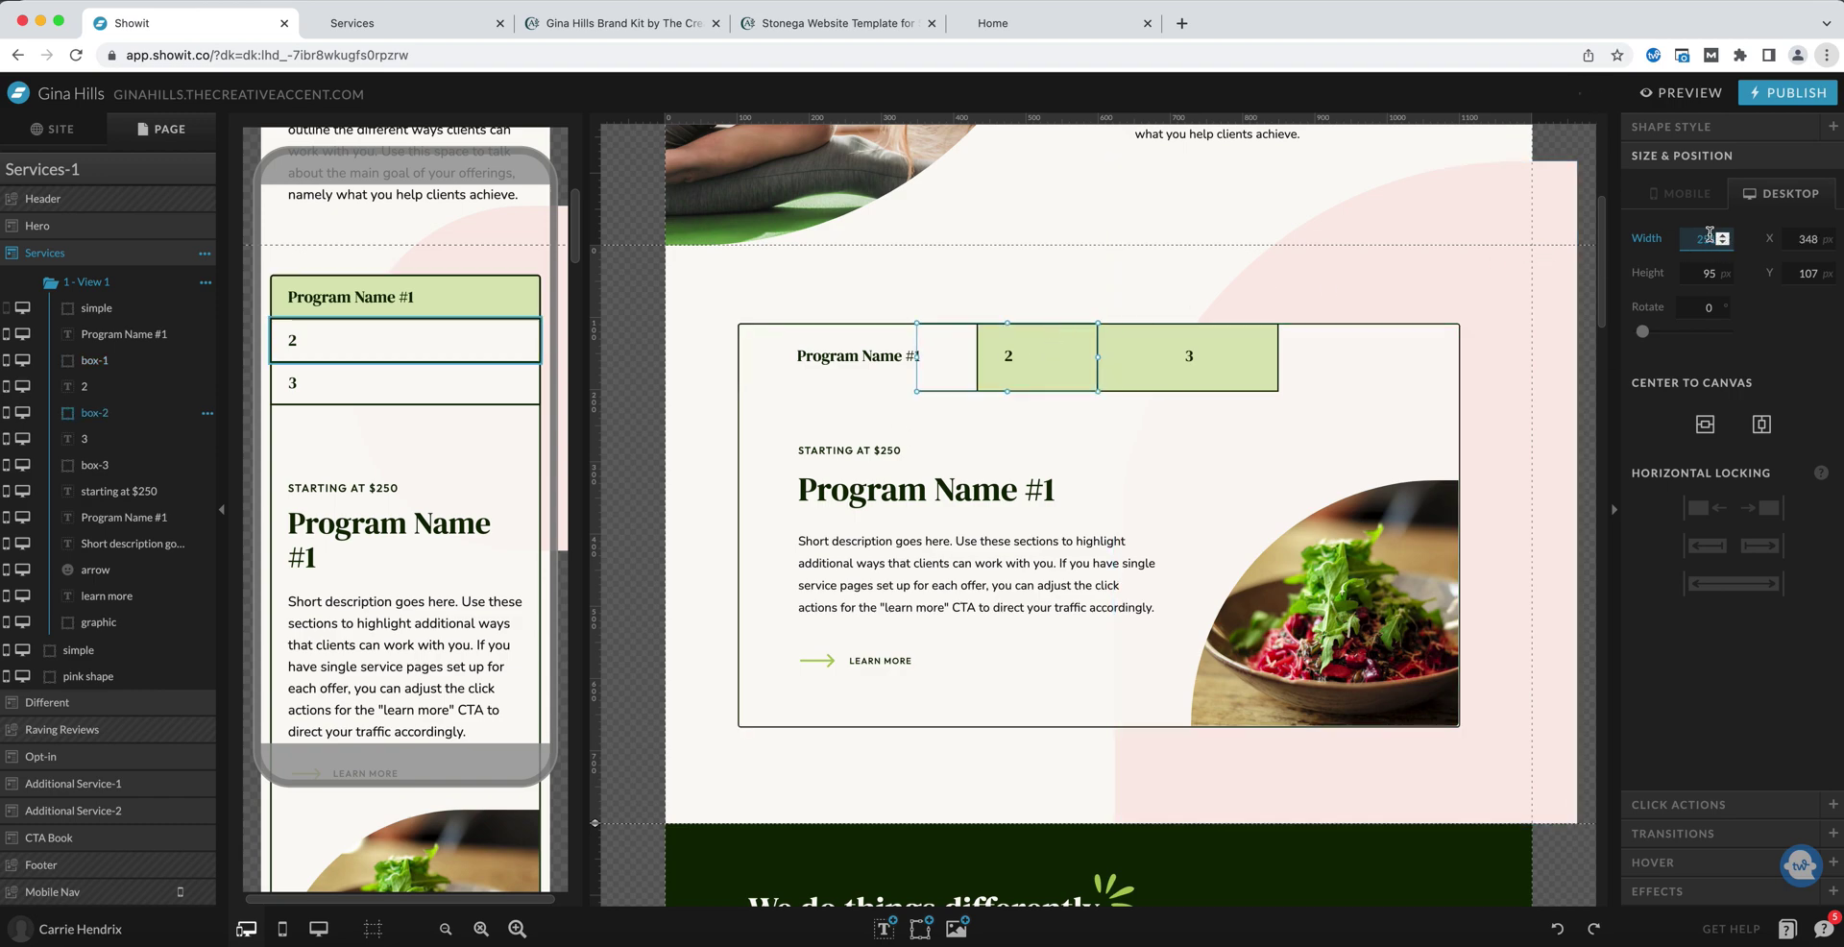
right_click(1707, 231)
click(1698, 230)
text(333)
key(Tab)
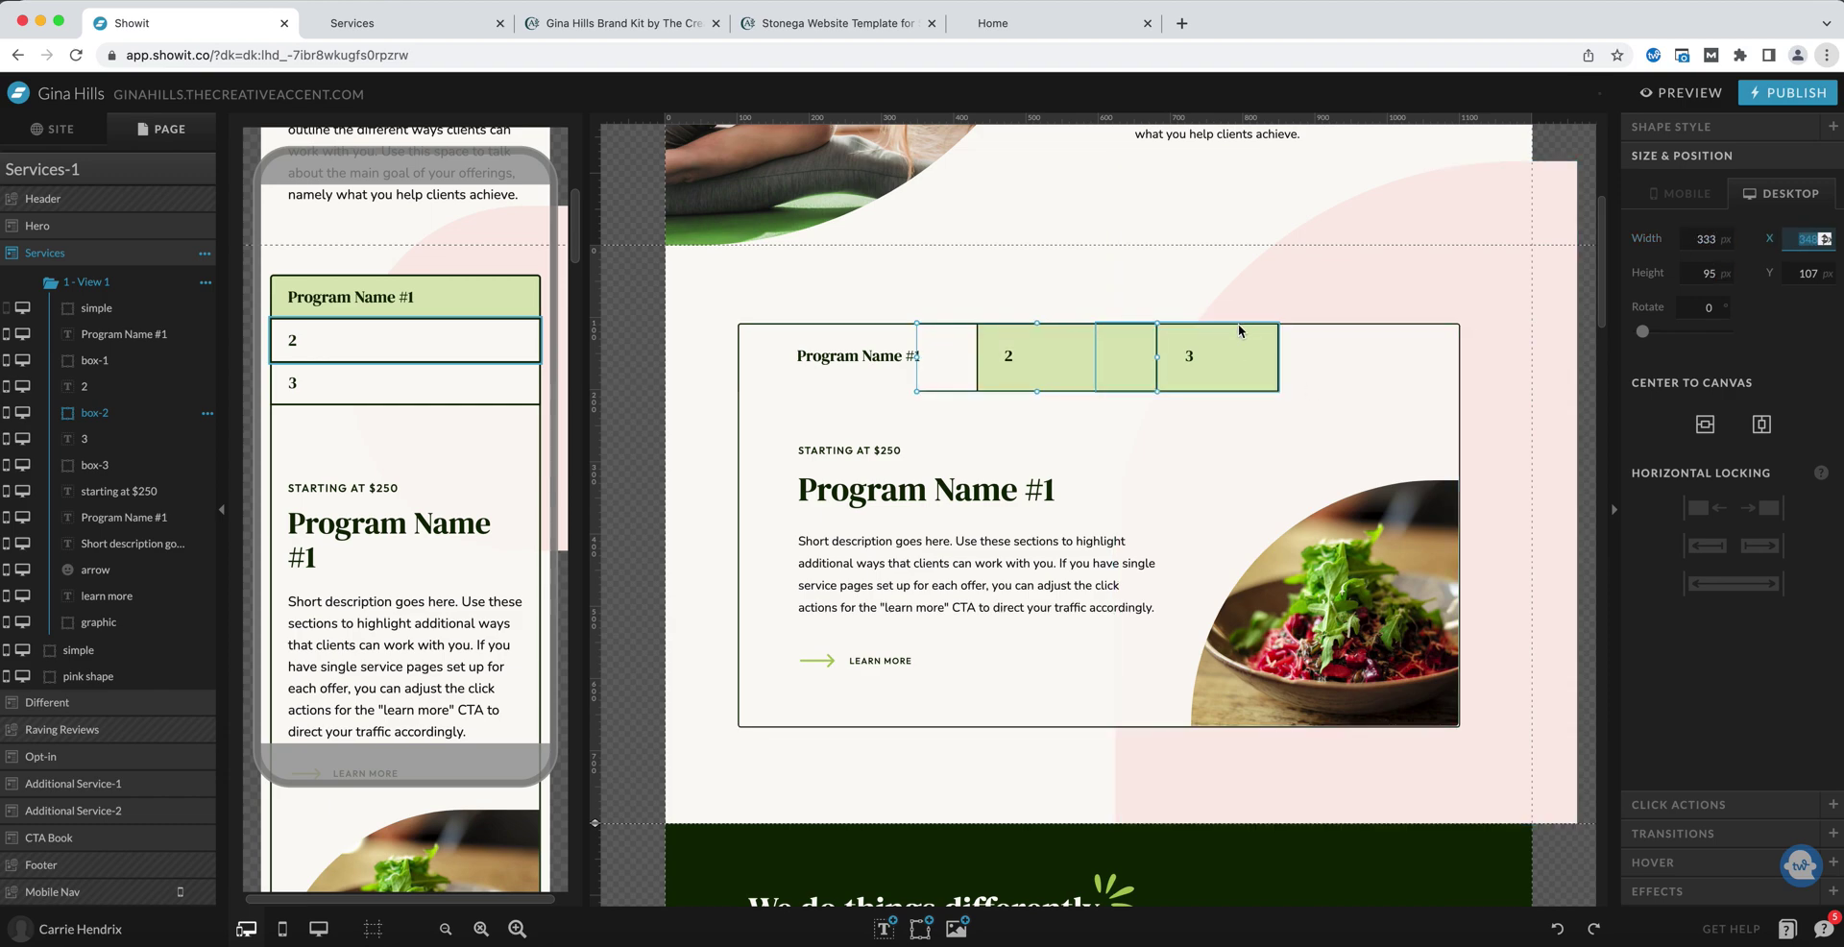
click(1240, 336)
click(1702, 239)
text(333)
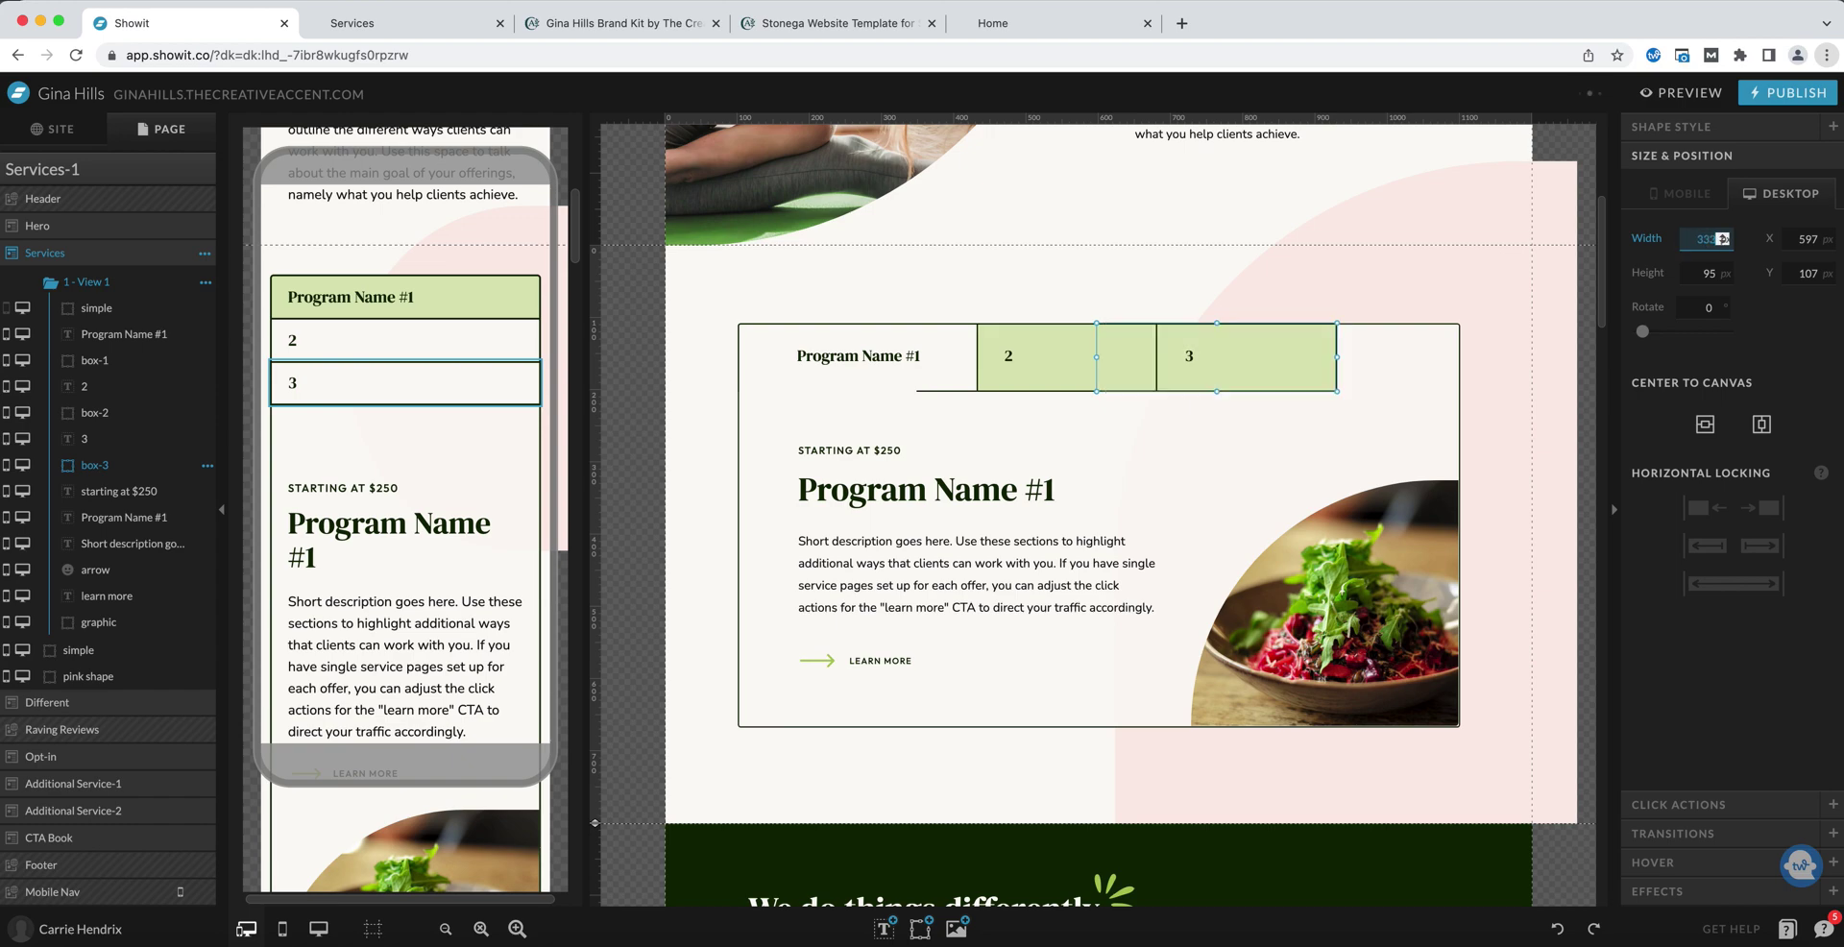
key(Tab)
Move box 3 flush right, widen box 2 to meet it, and centre the 2 and 3 labels.
drag(1288, 343, 1409, 347)
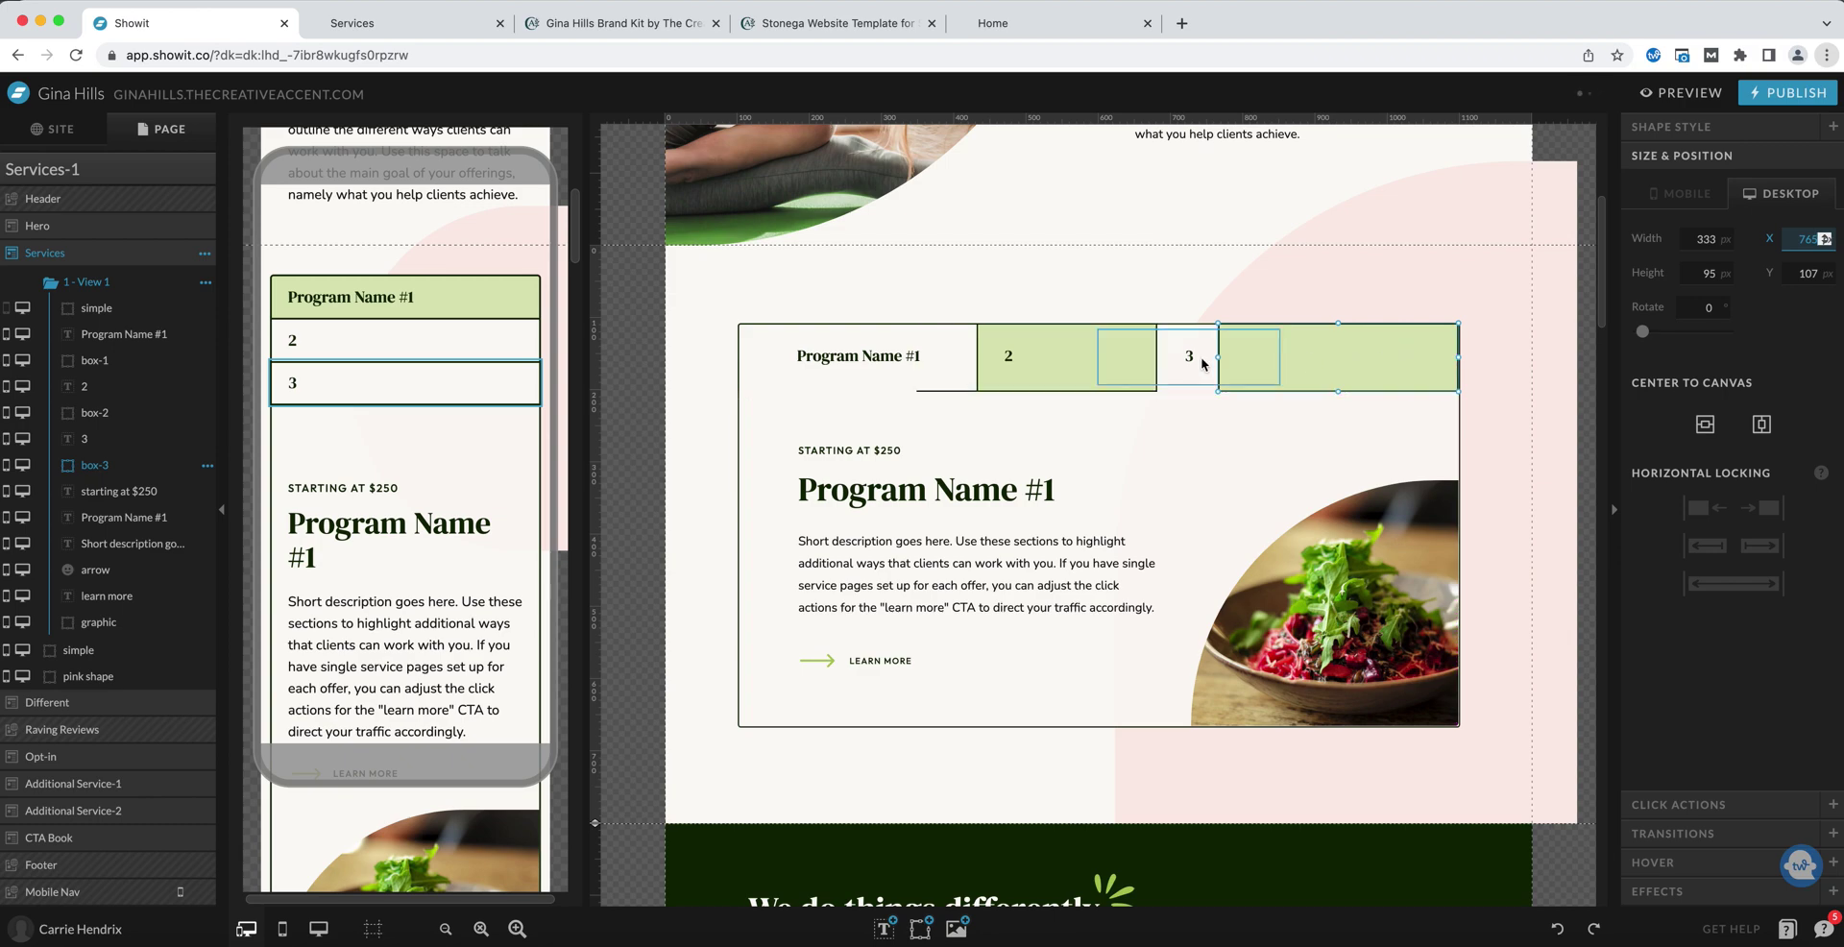
drag(1203, 364, 1452, 357)
click(1148, 355)
drag(1156, 357, 1197, 353)
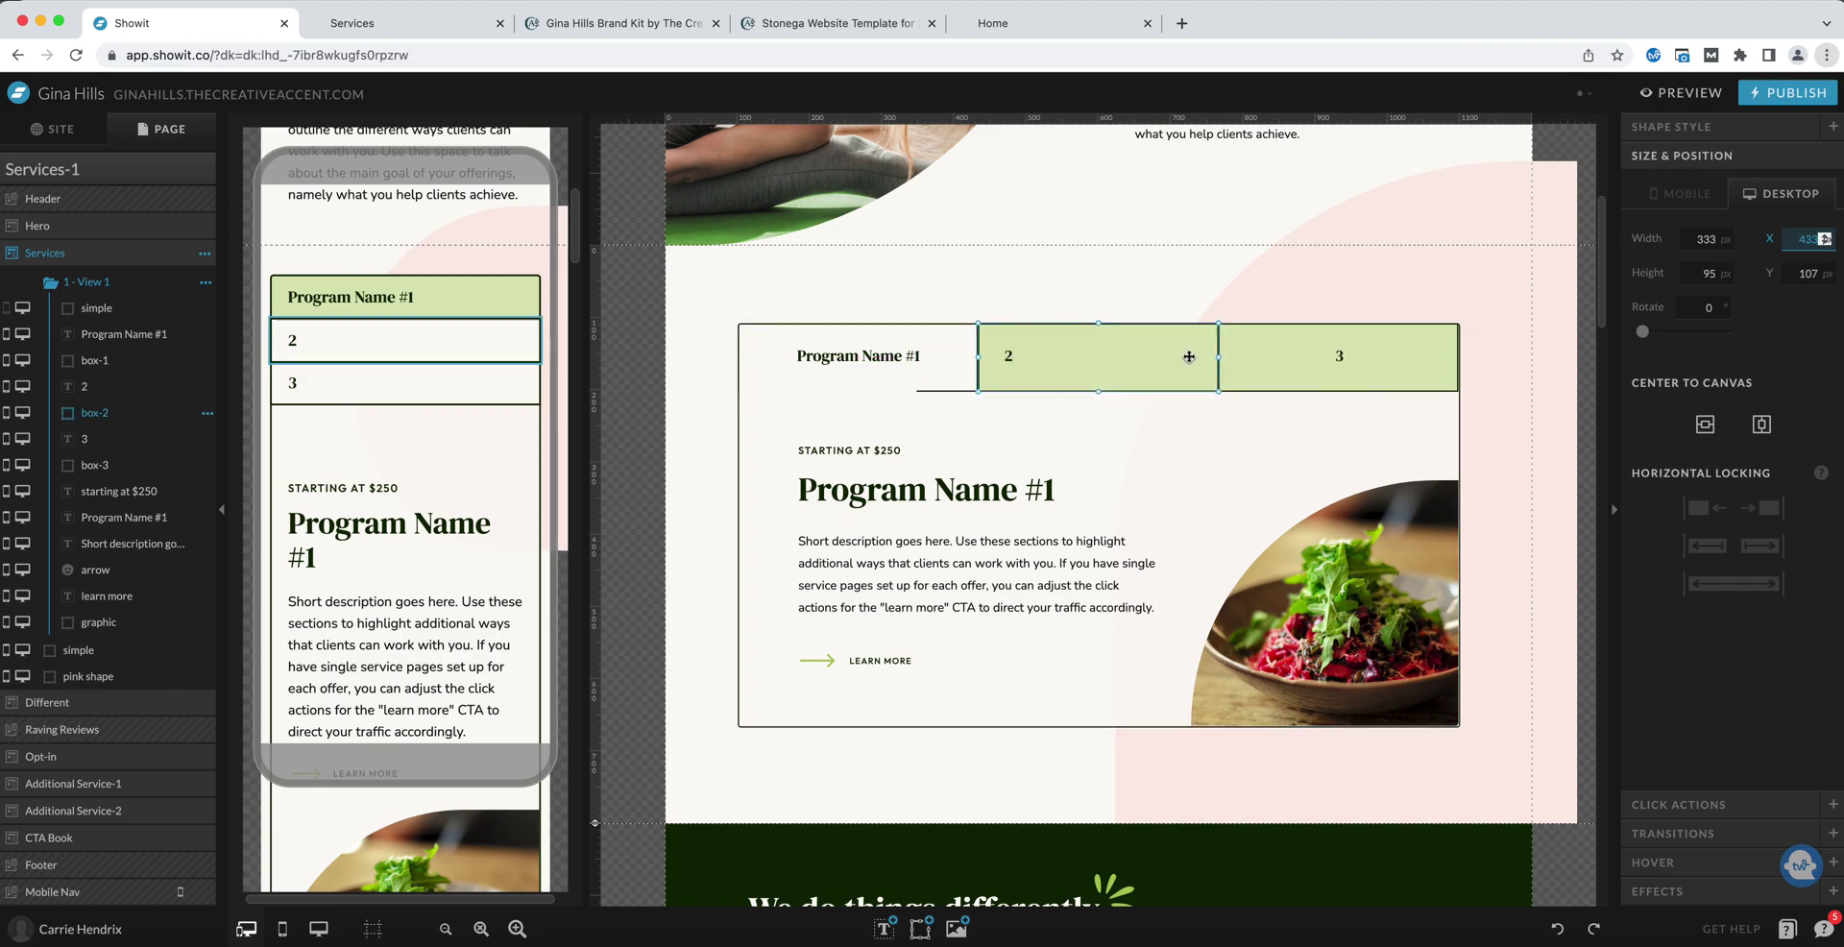
click(1039, 357)
drag(1037, 359, 1210, 356)
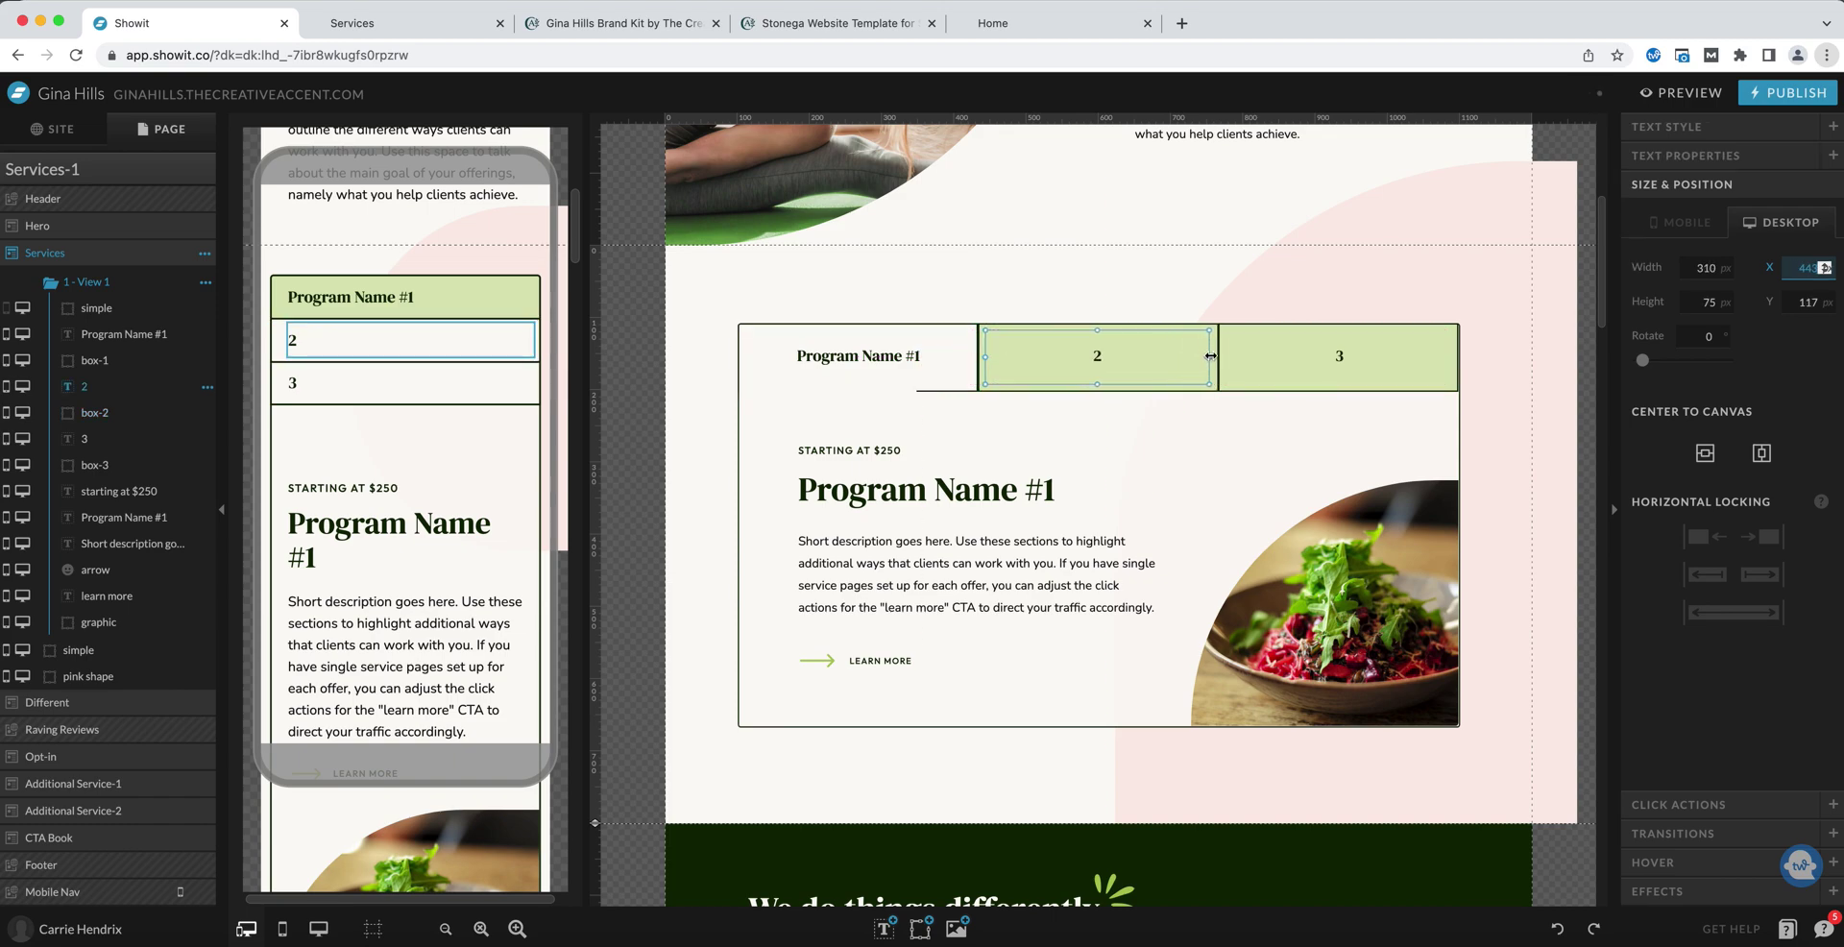
click(935, 383)
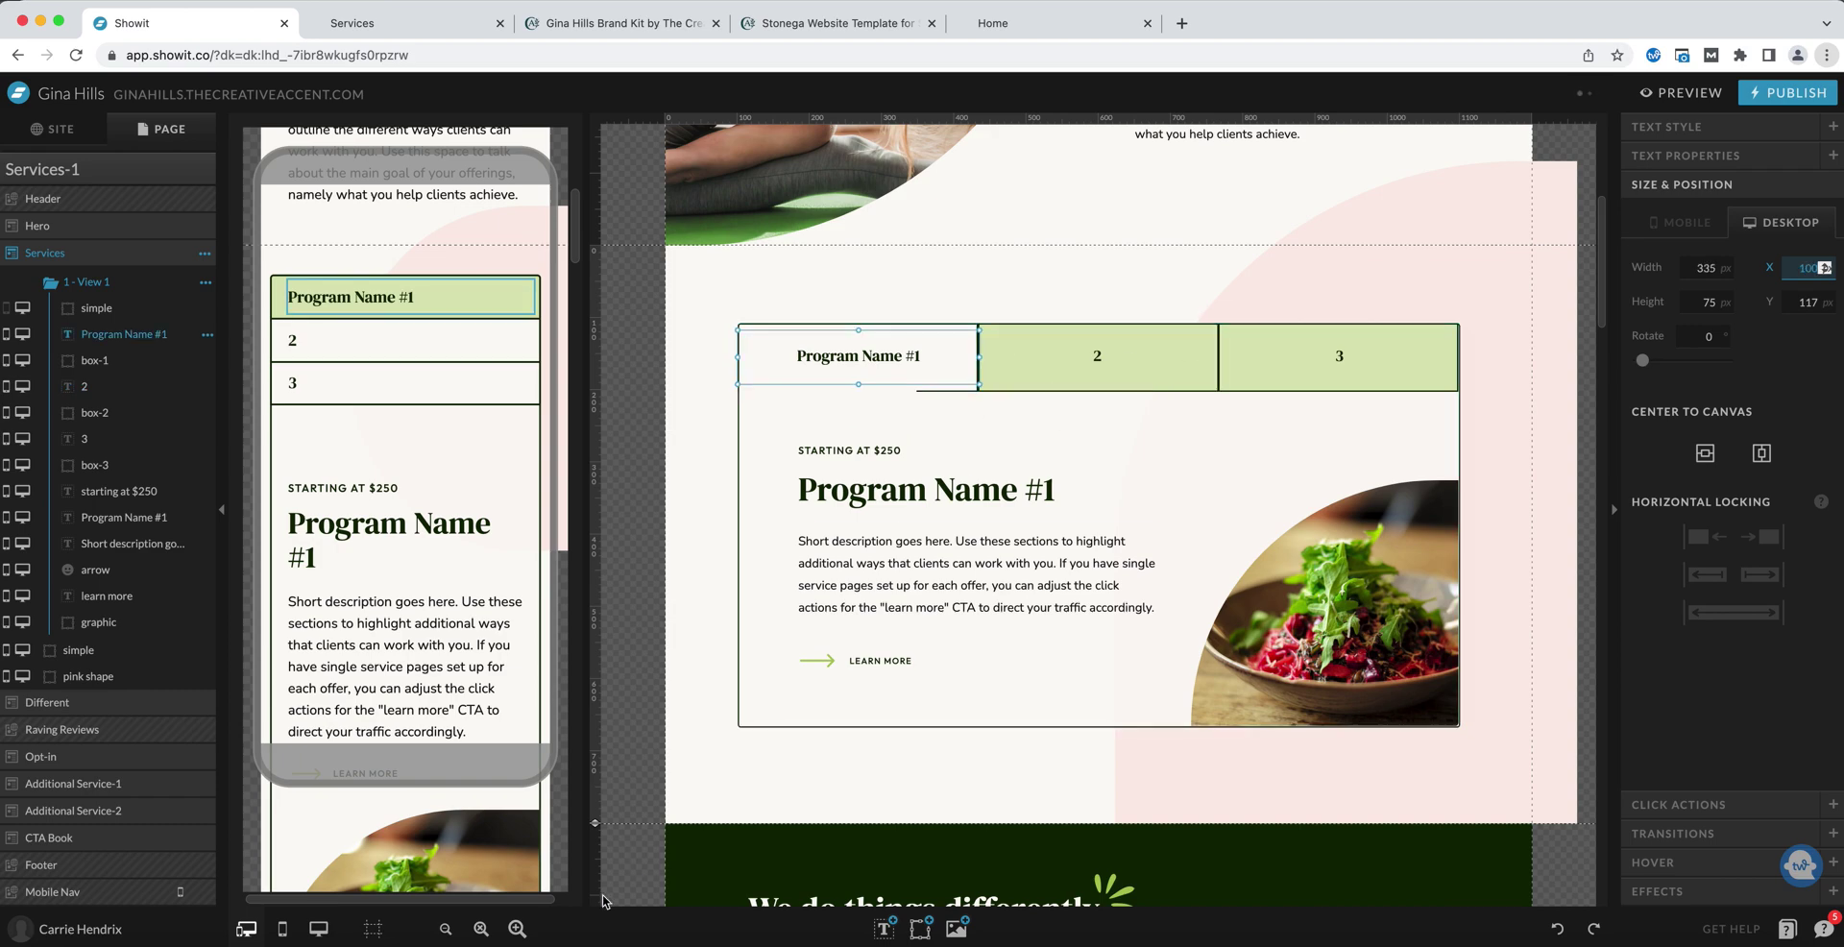
Align tab boxes 2 and 3 so box 2, now 338 px wide, butts against box 3.
click(517, 928)
click(517, 928)
scroll(818, 507, right, 5)
click(817, 470)
drag(781, 511, 776, 514)
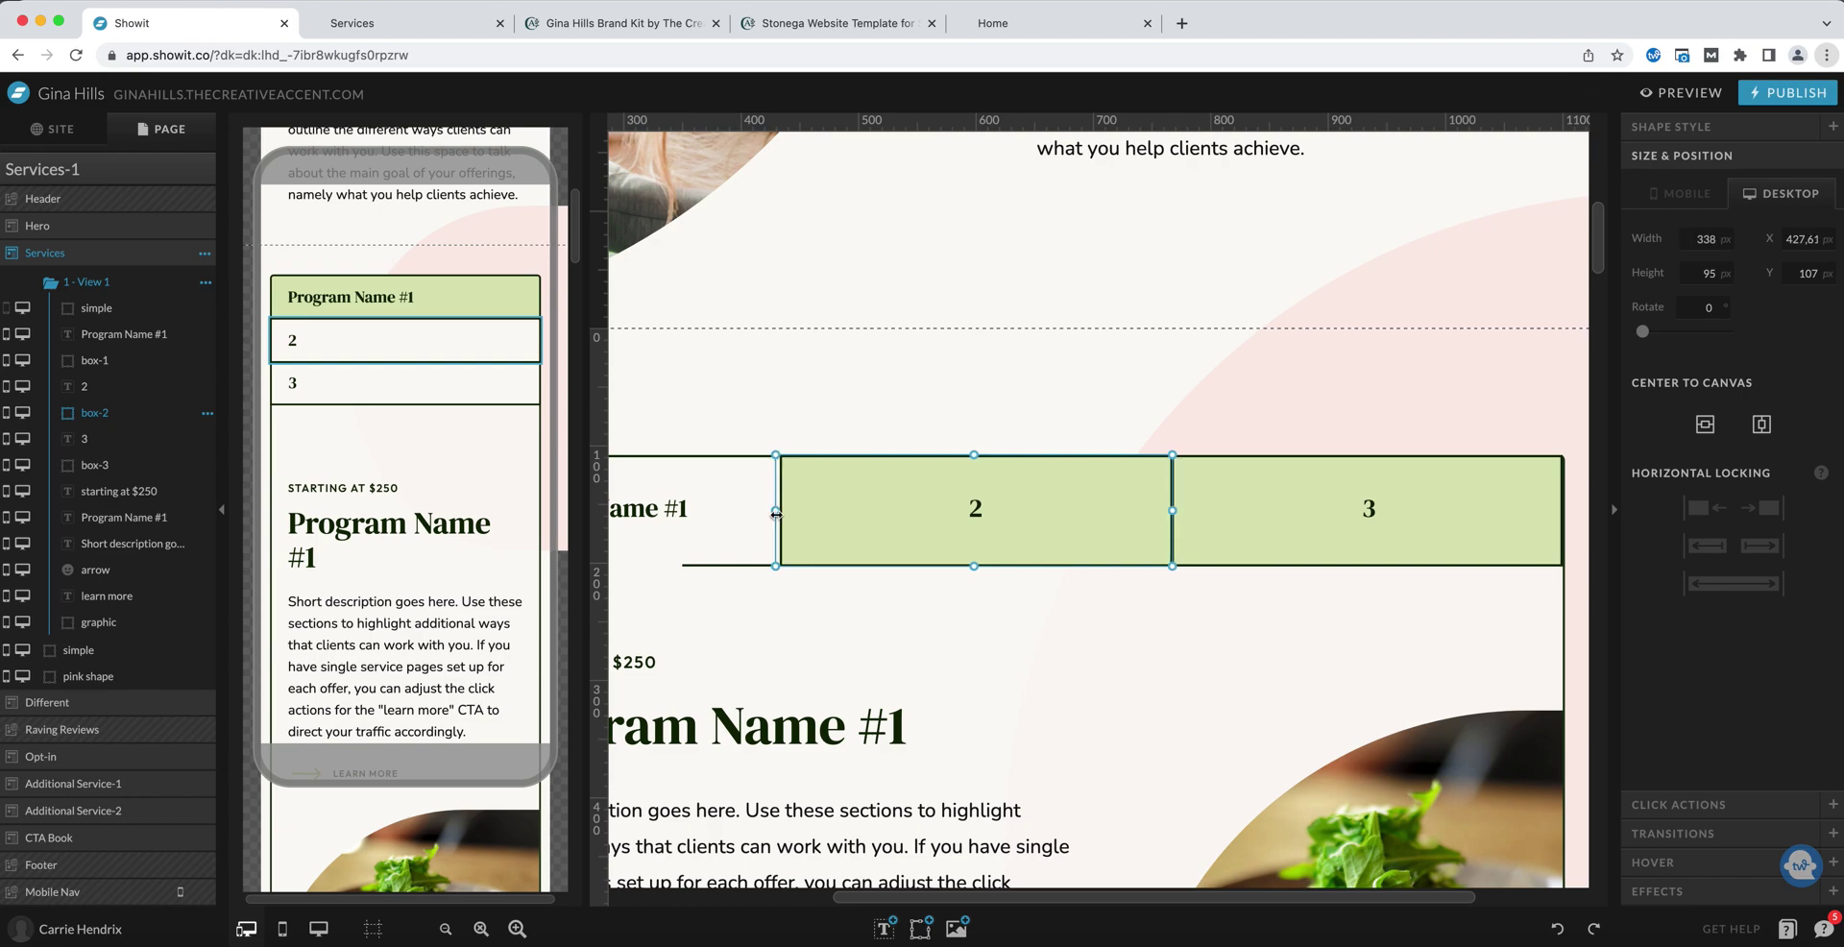
click(1477, 461)
key(Right)
click(1160, 466)
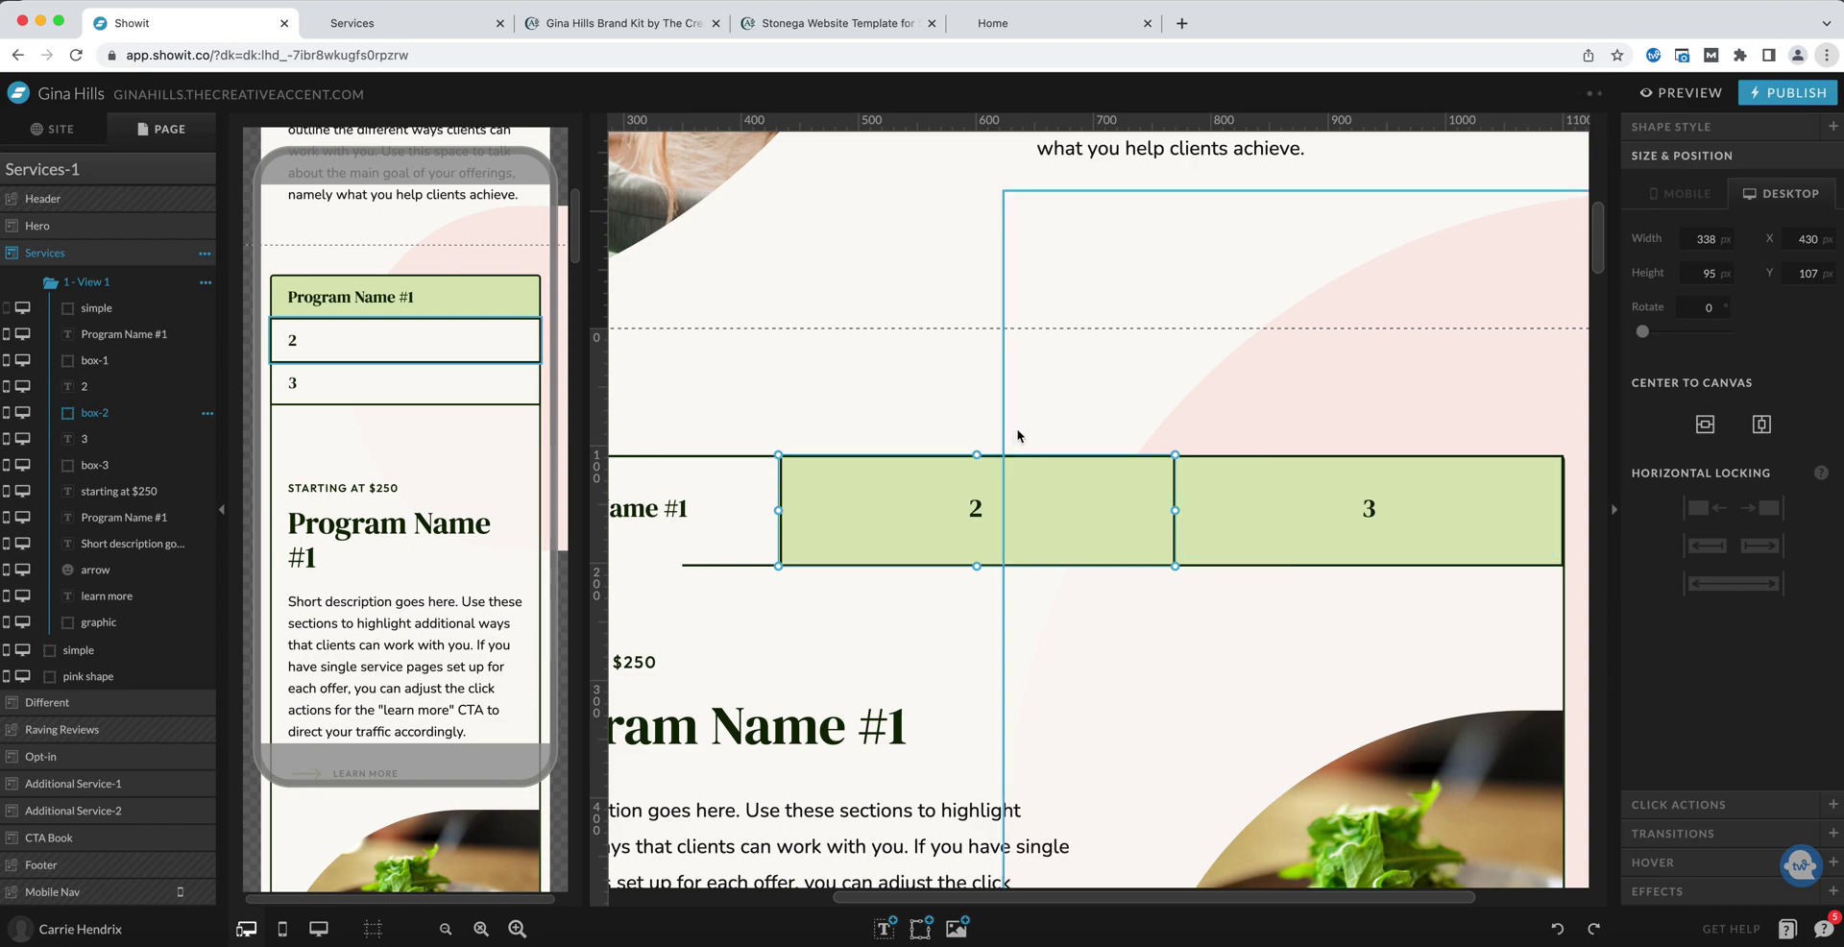
click(1272, 626)
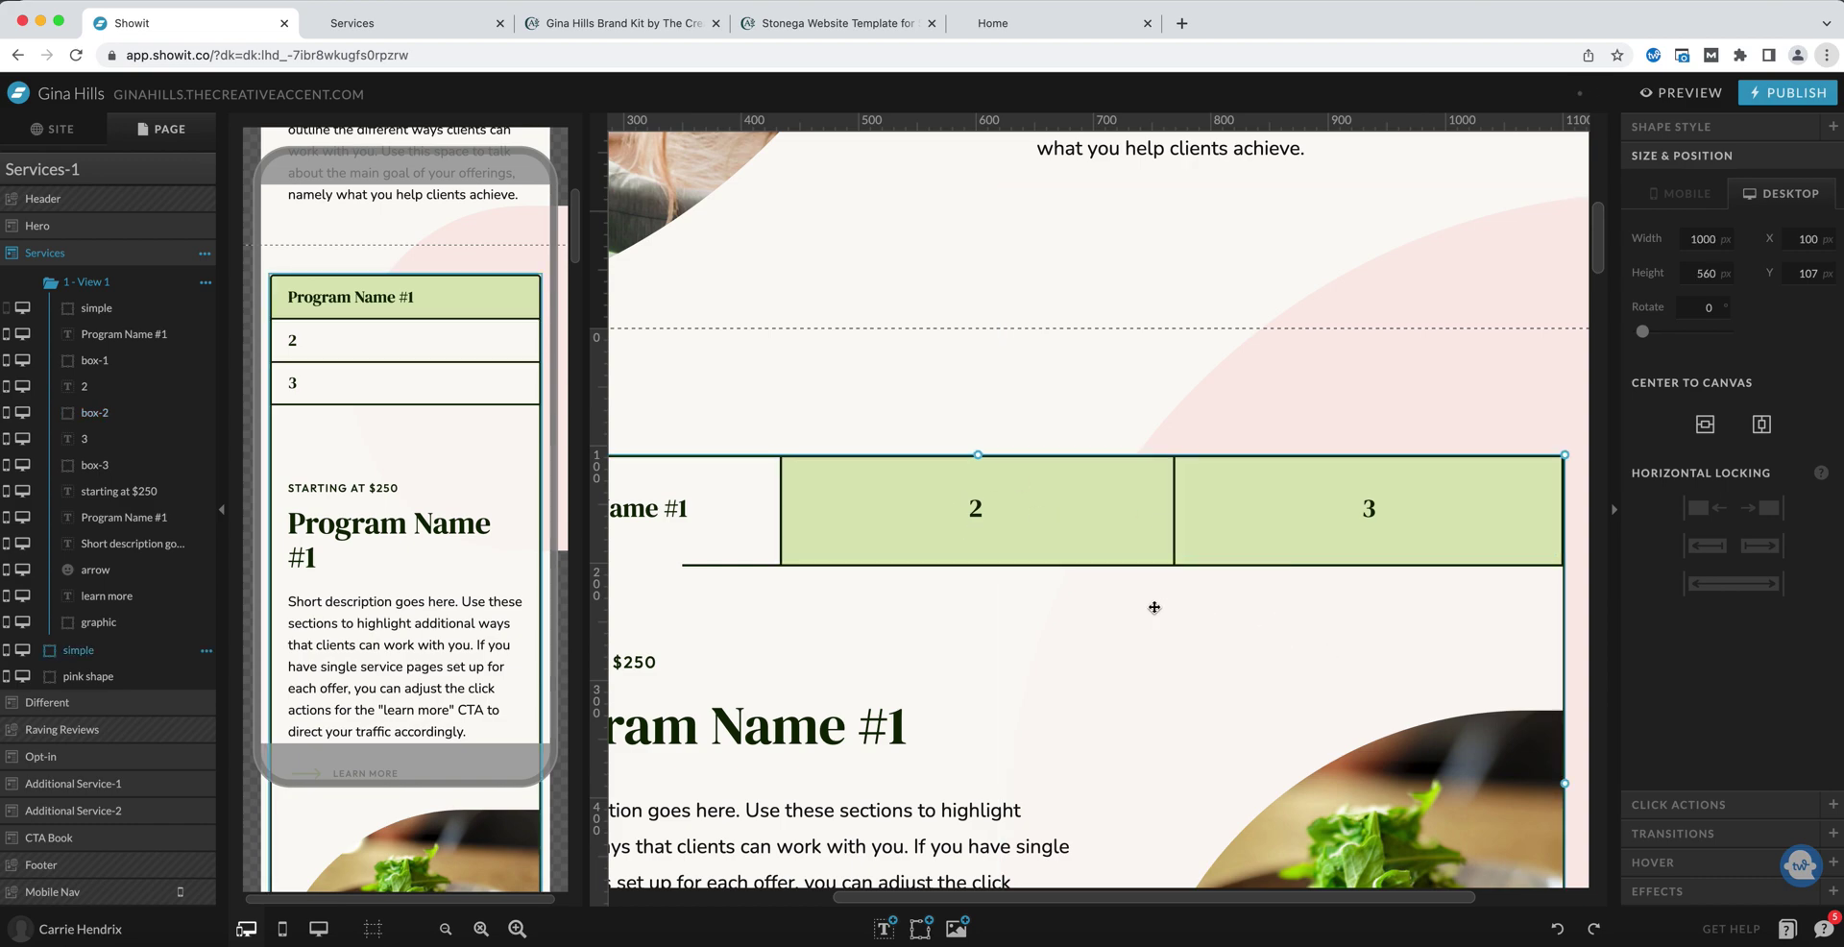
click(446, 929)
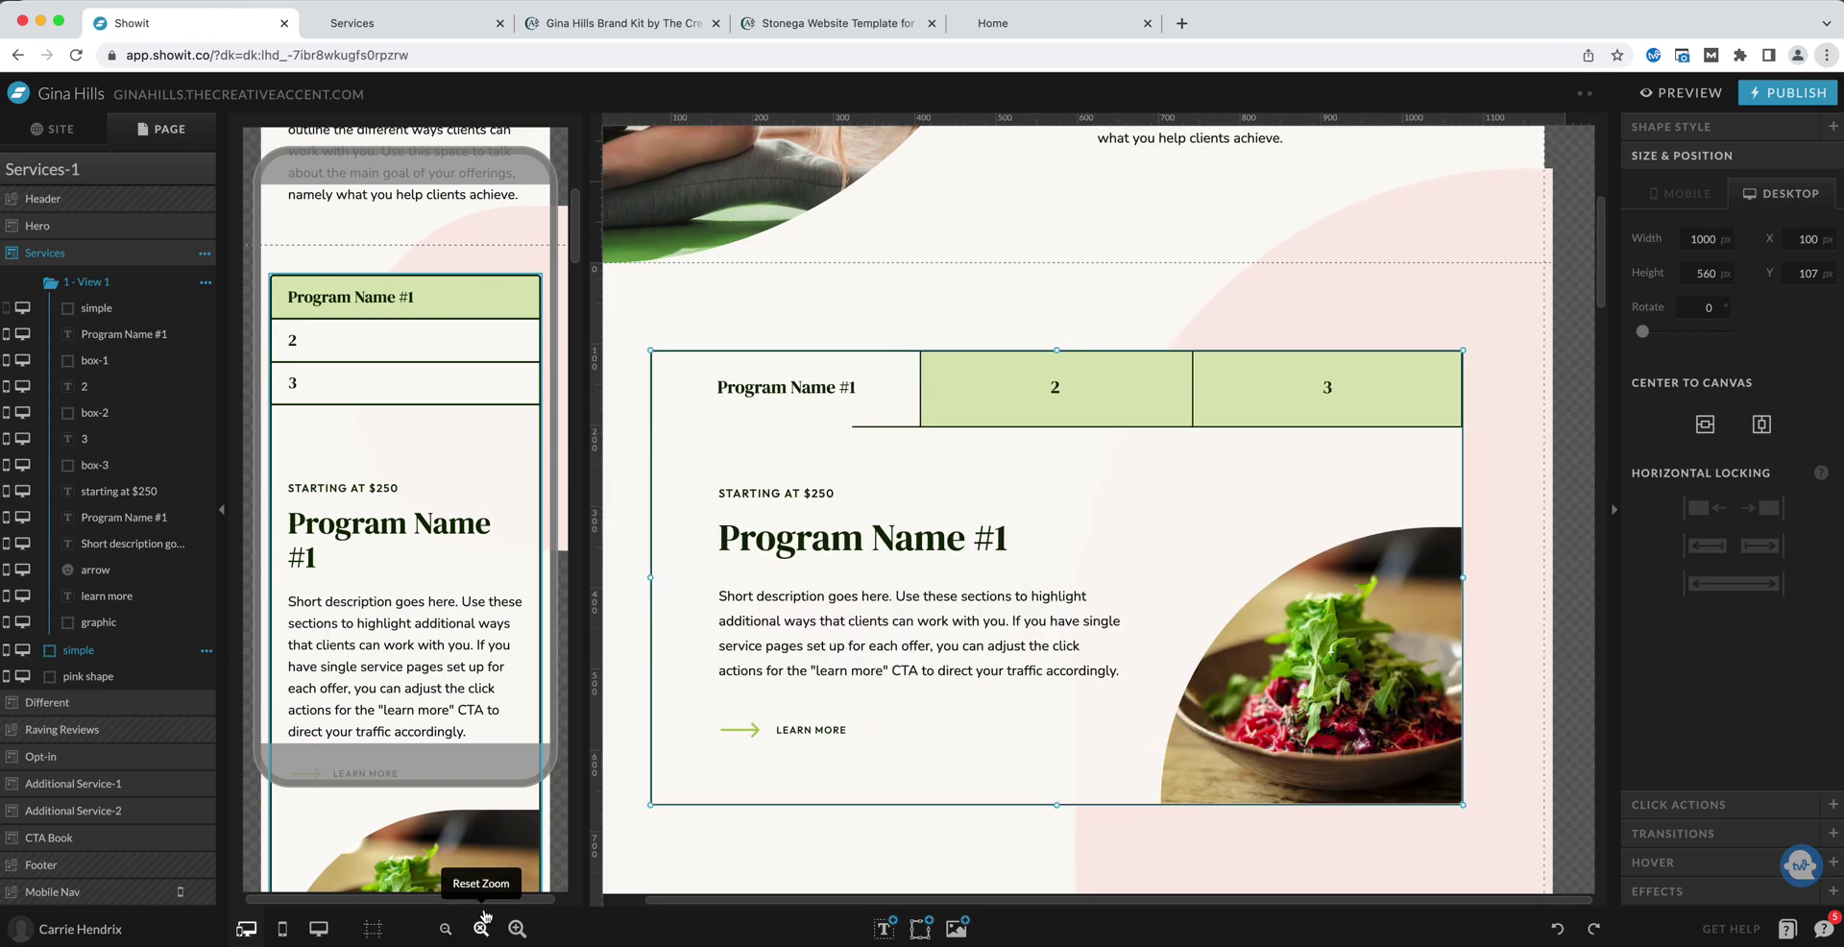
drag(724, 897, 662, 903)
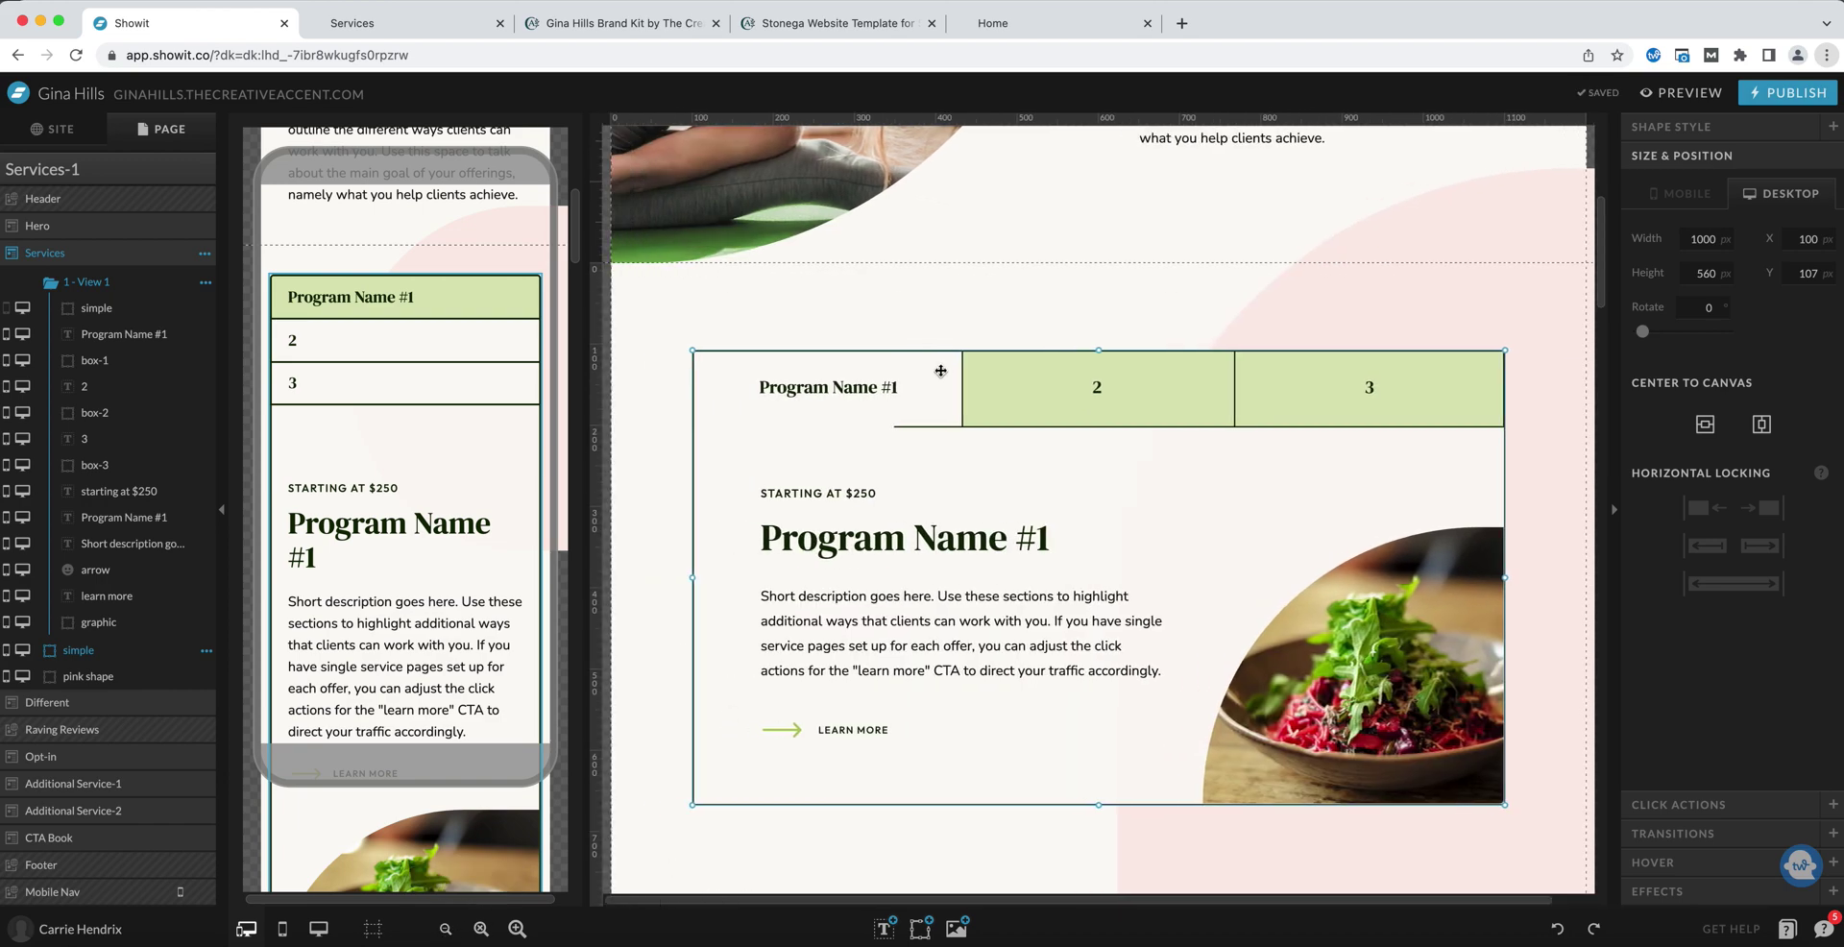
Stretch the underline beneath Program Name #1 toward the first tab's right edge.
click(815, 423)
click(951, 357)
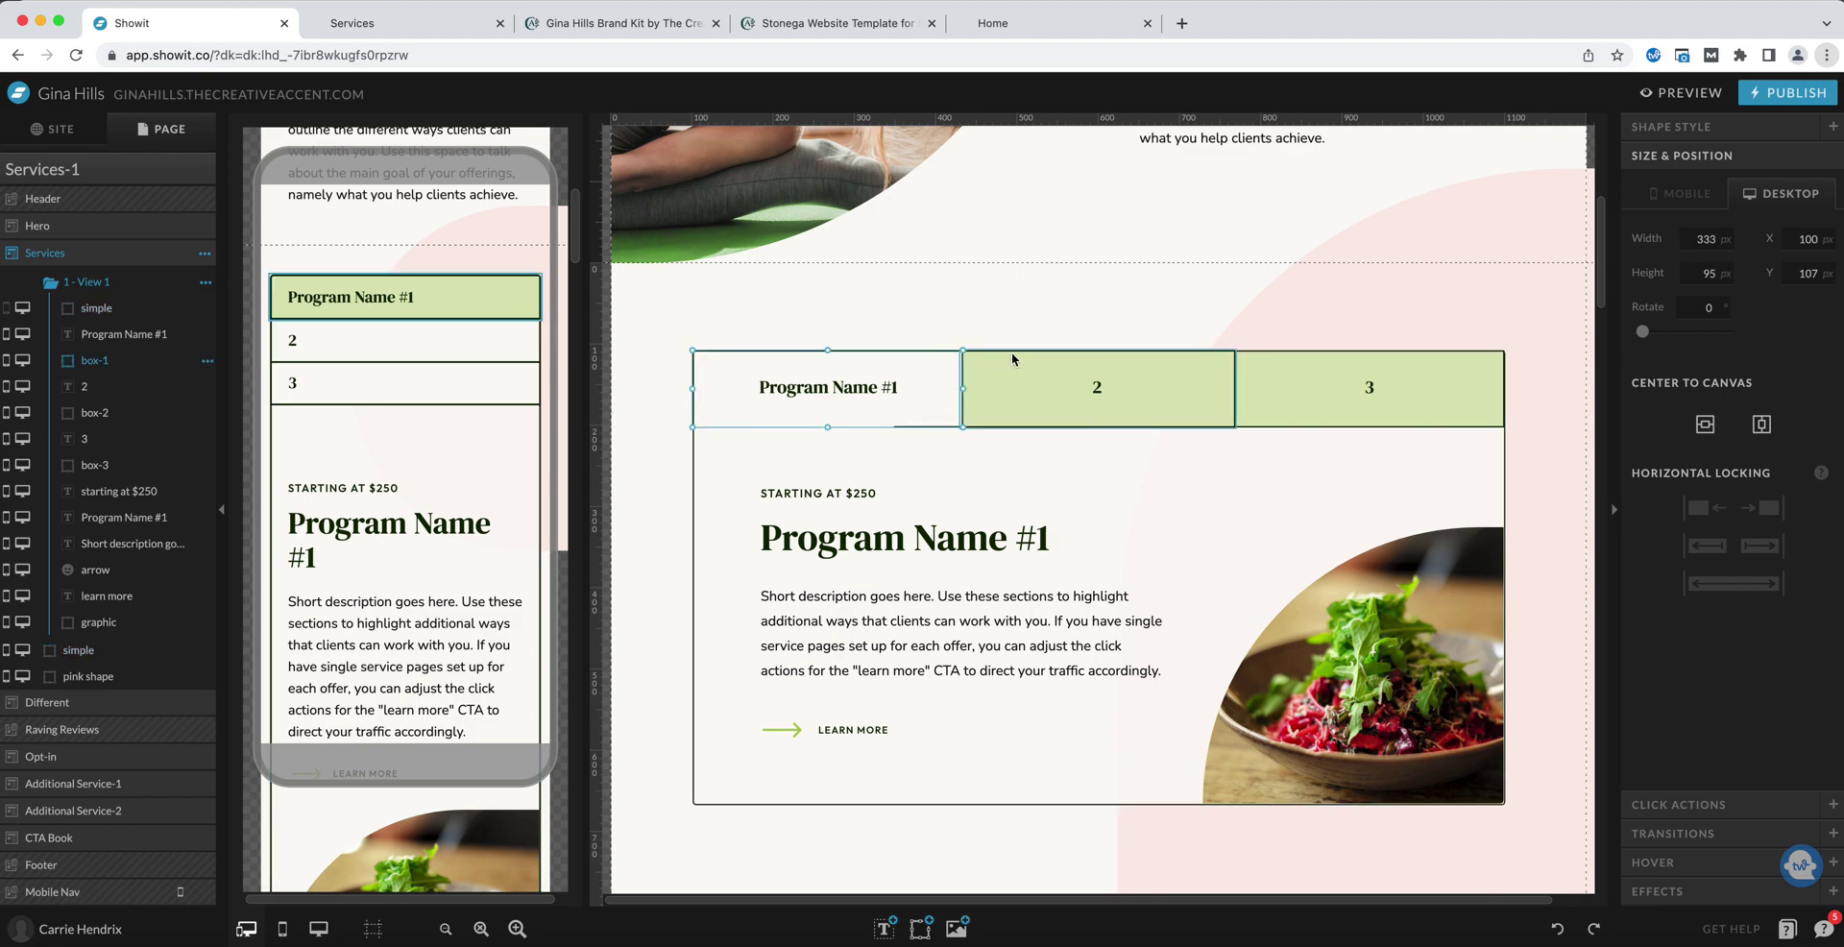
click(824, 430)
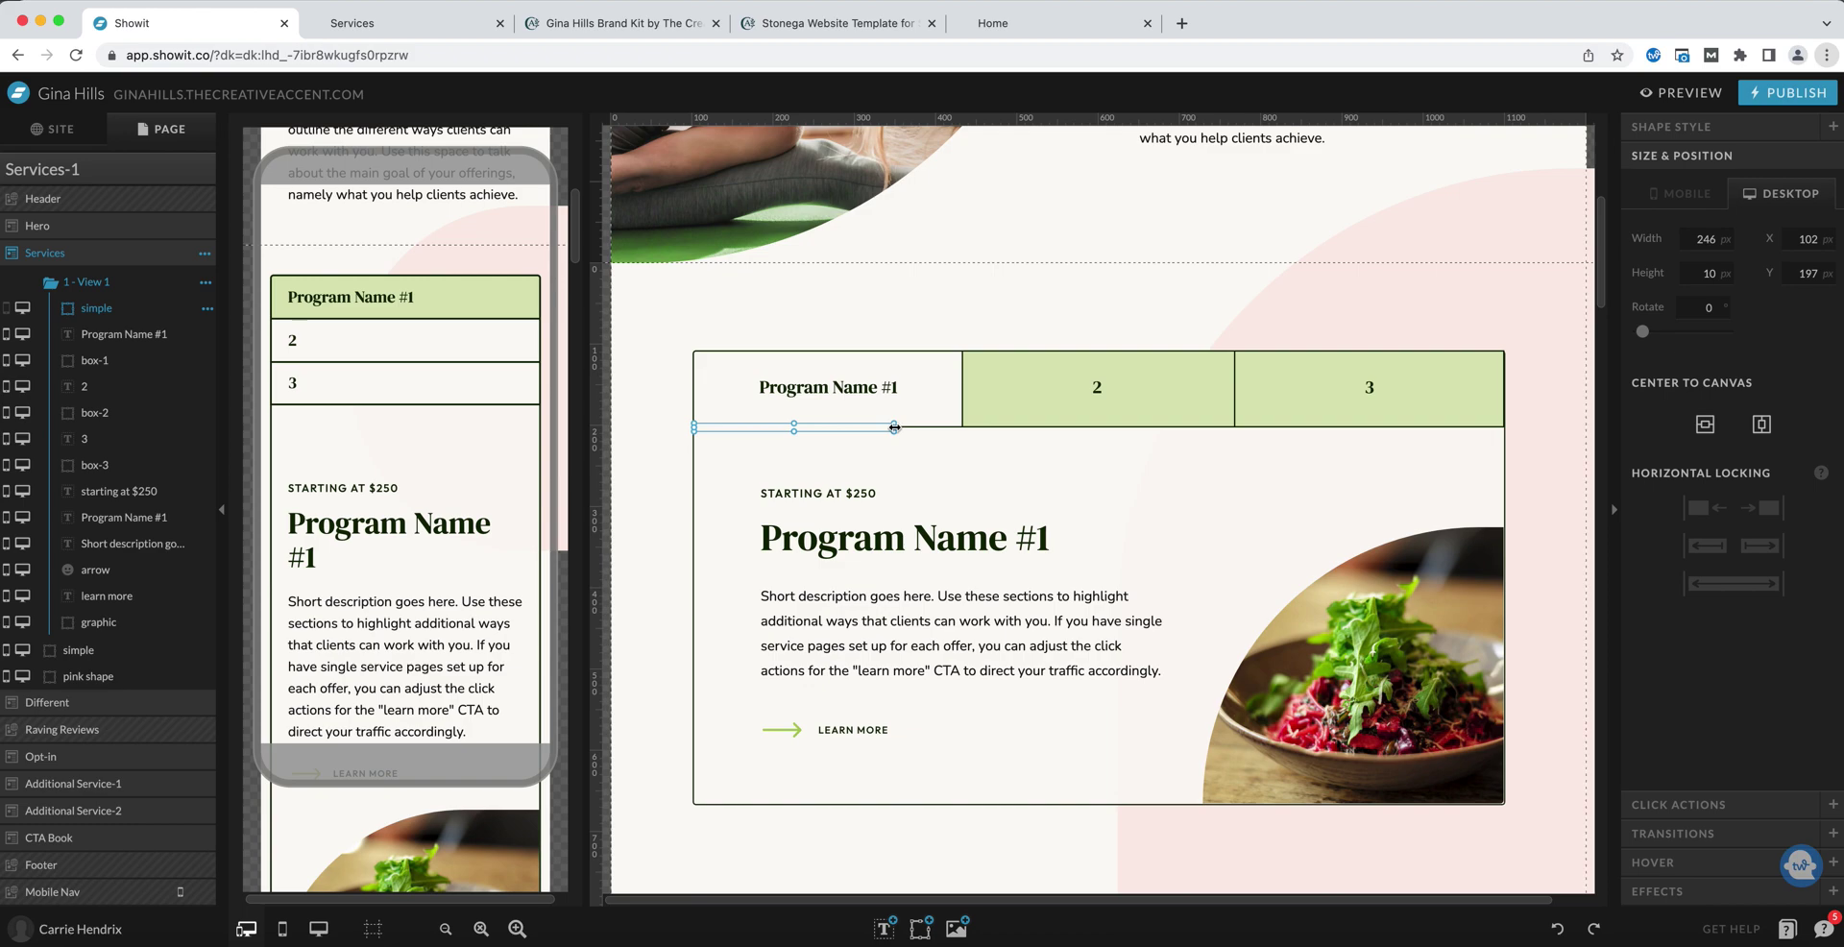
drag(894, 428, 960, 433)
click(956, 434)
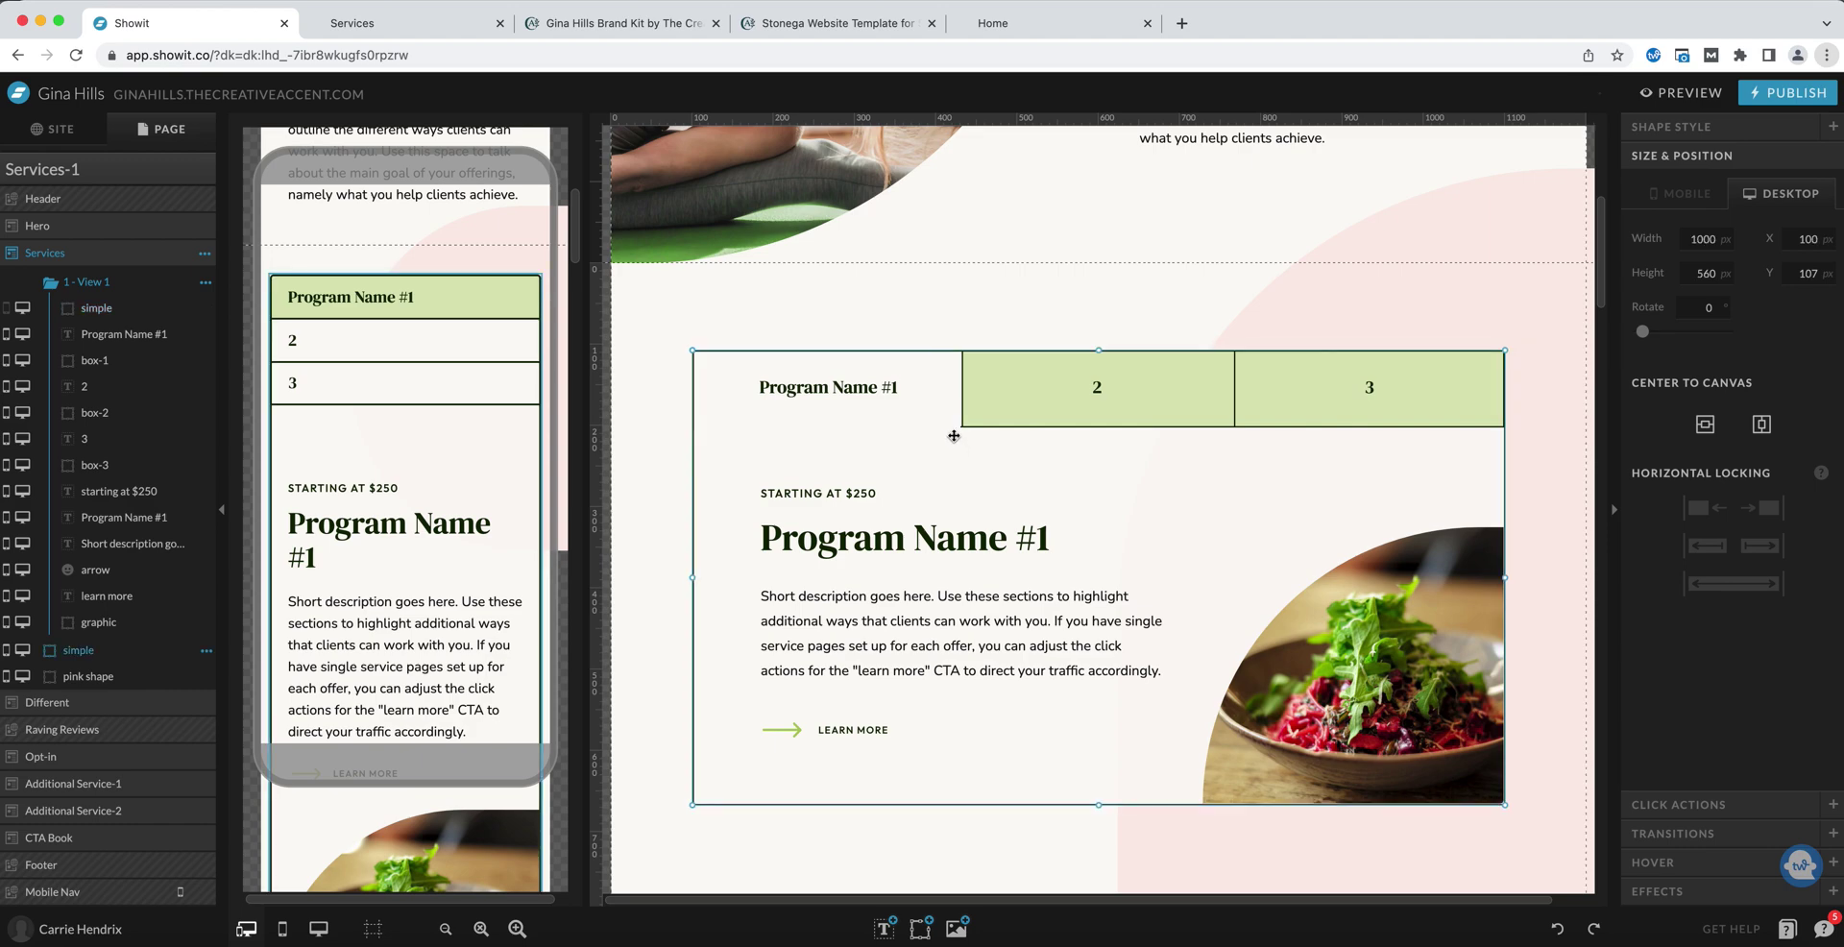
click(951, 429)
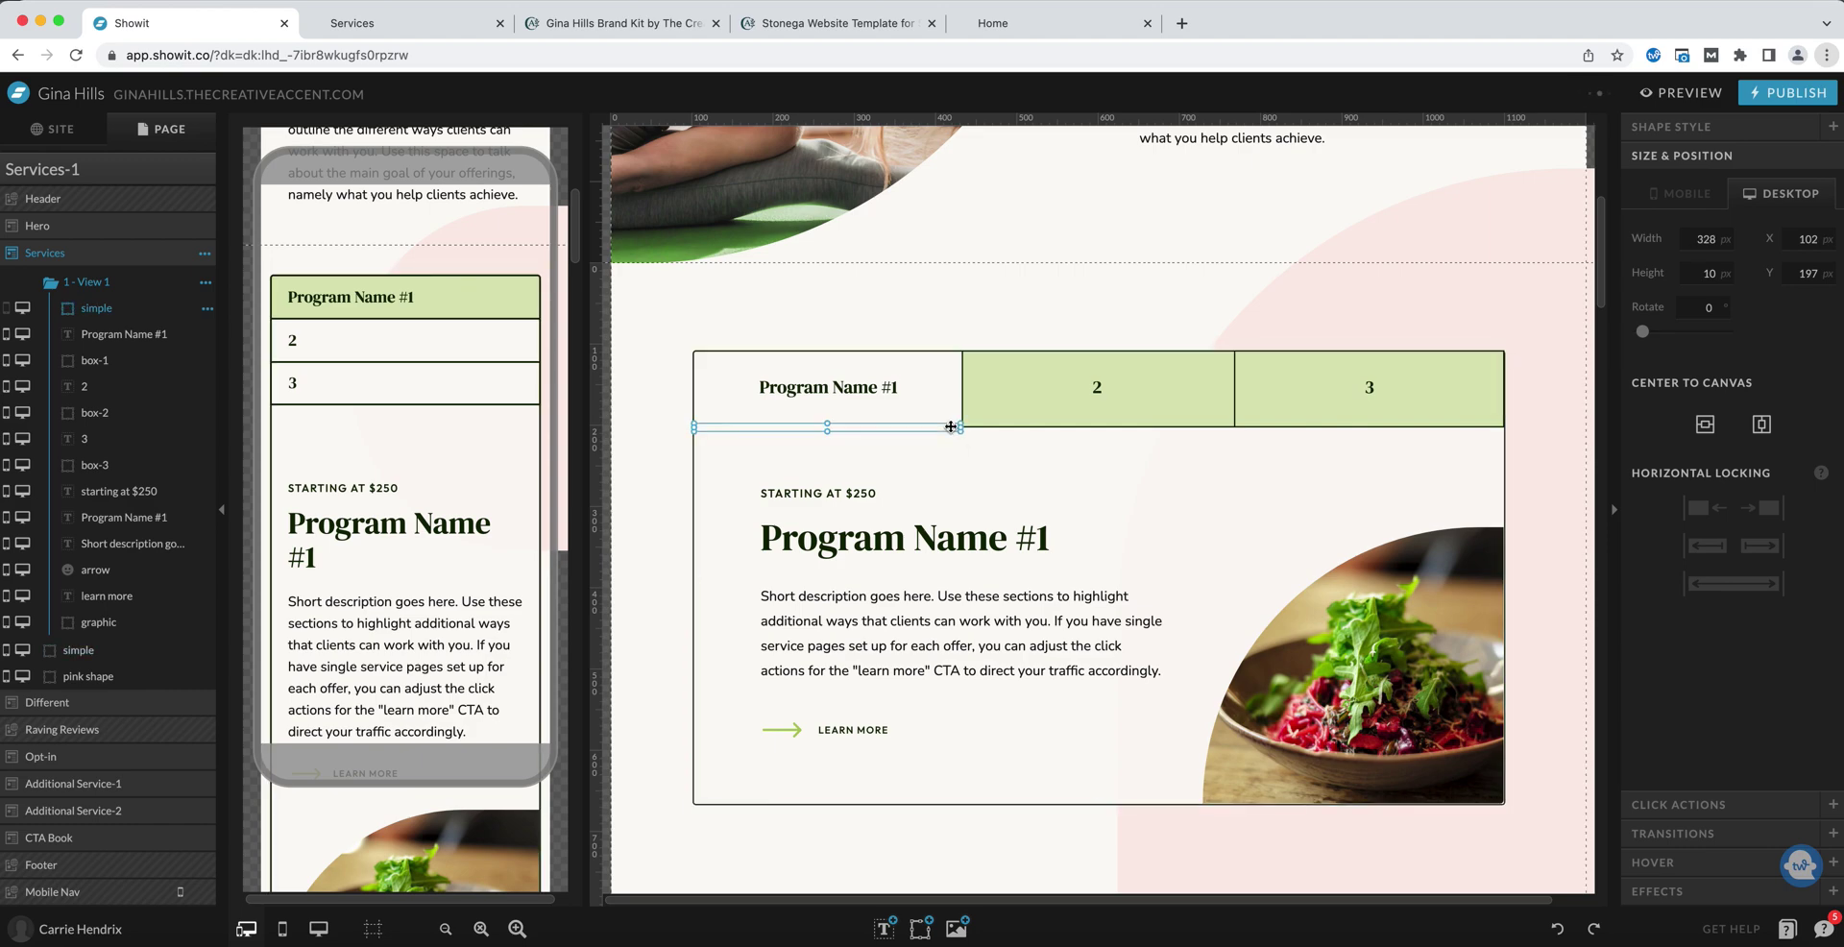
Fine-tune the underline so it meets the tab edge at exactly 330 px wide.
click(517, 929)
click(517, 929)
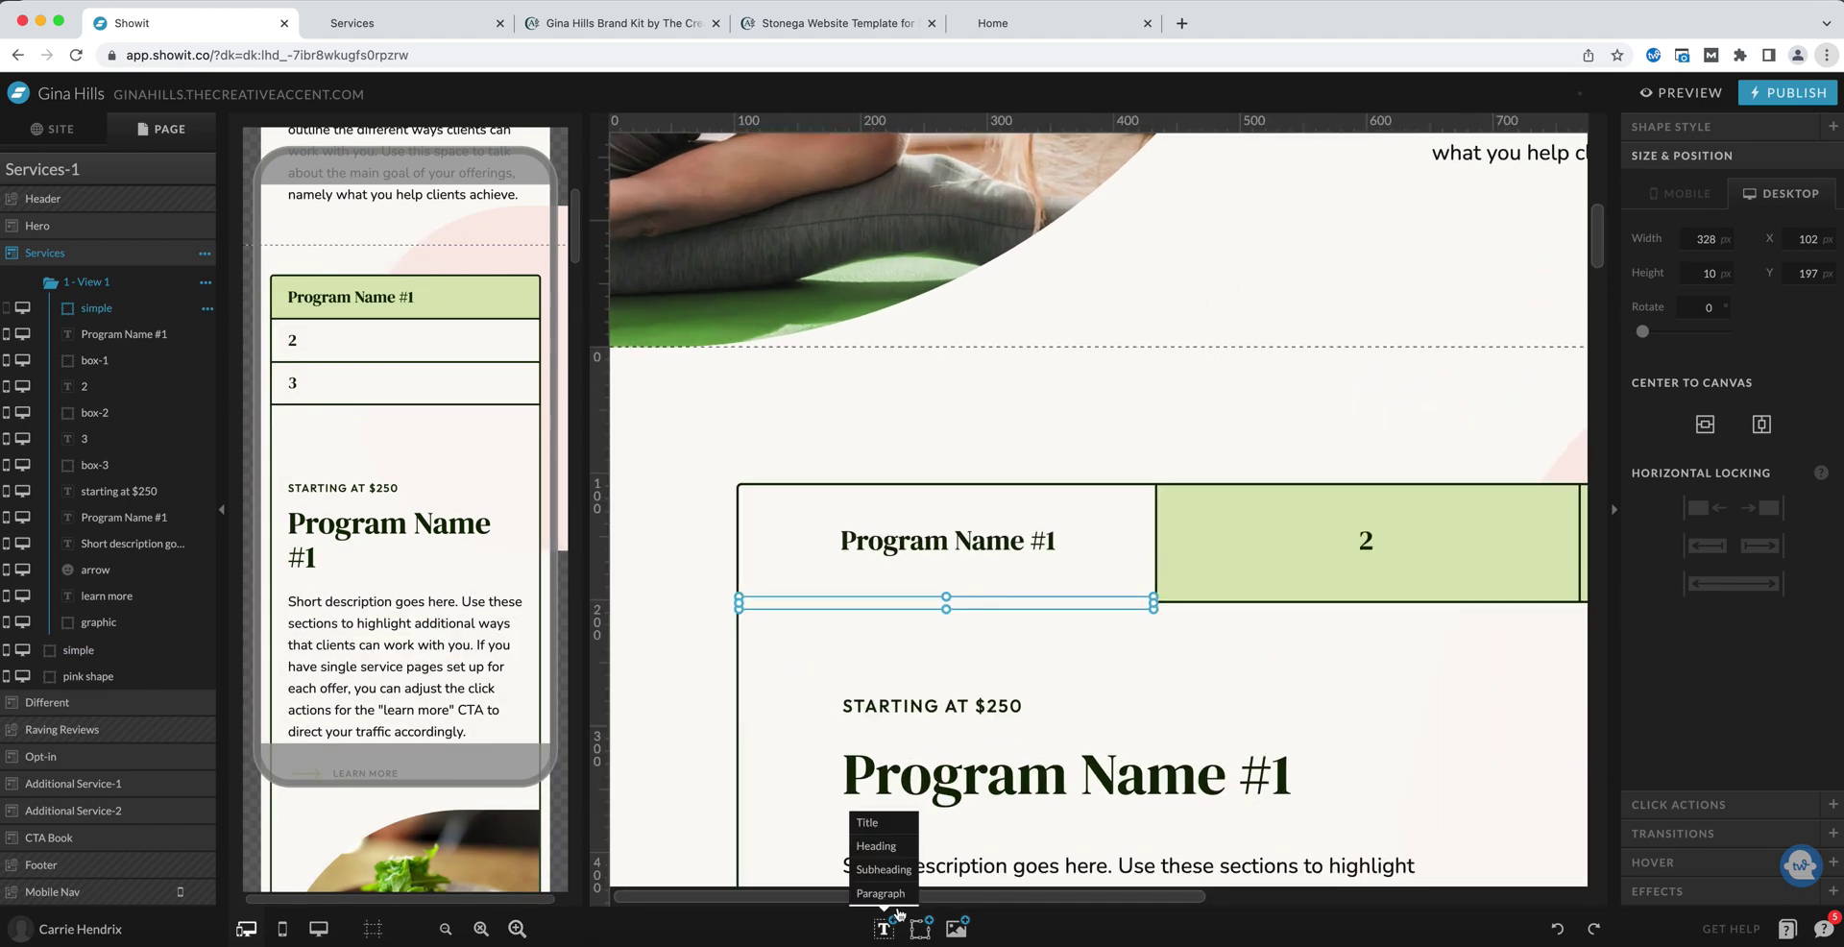
drag(989, 898, 1072, 898)
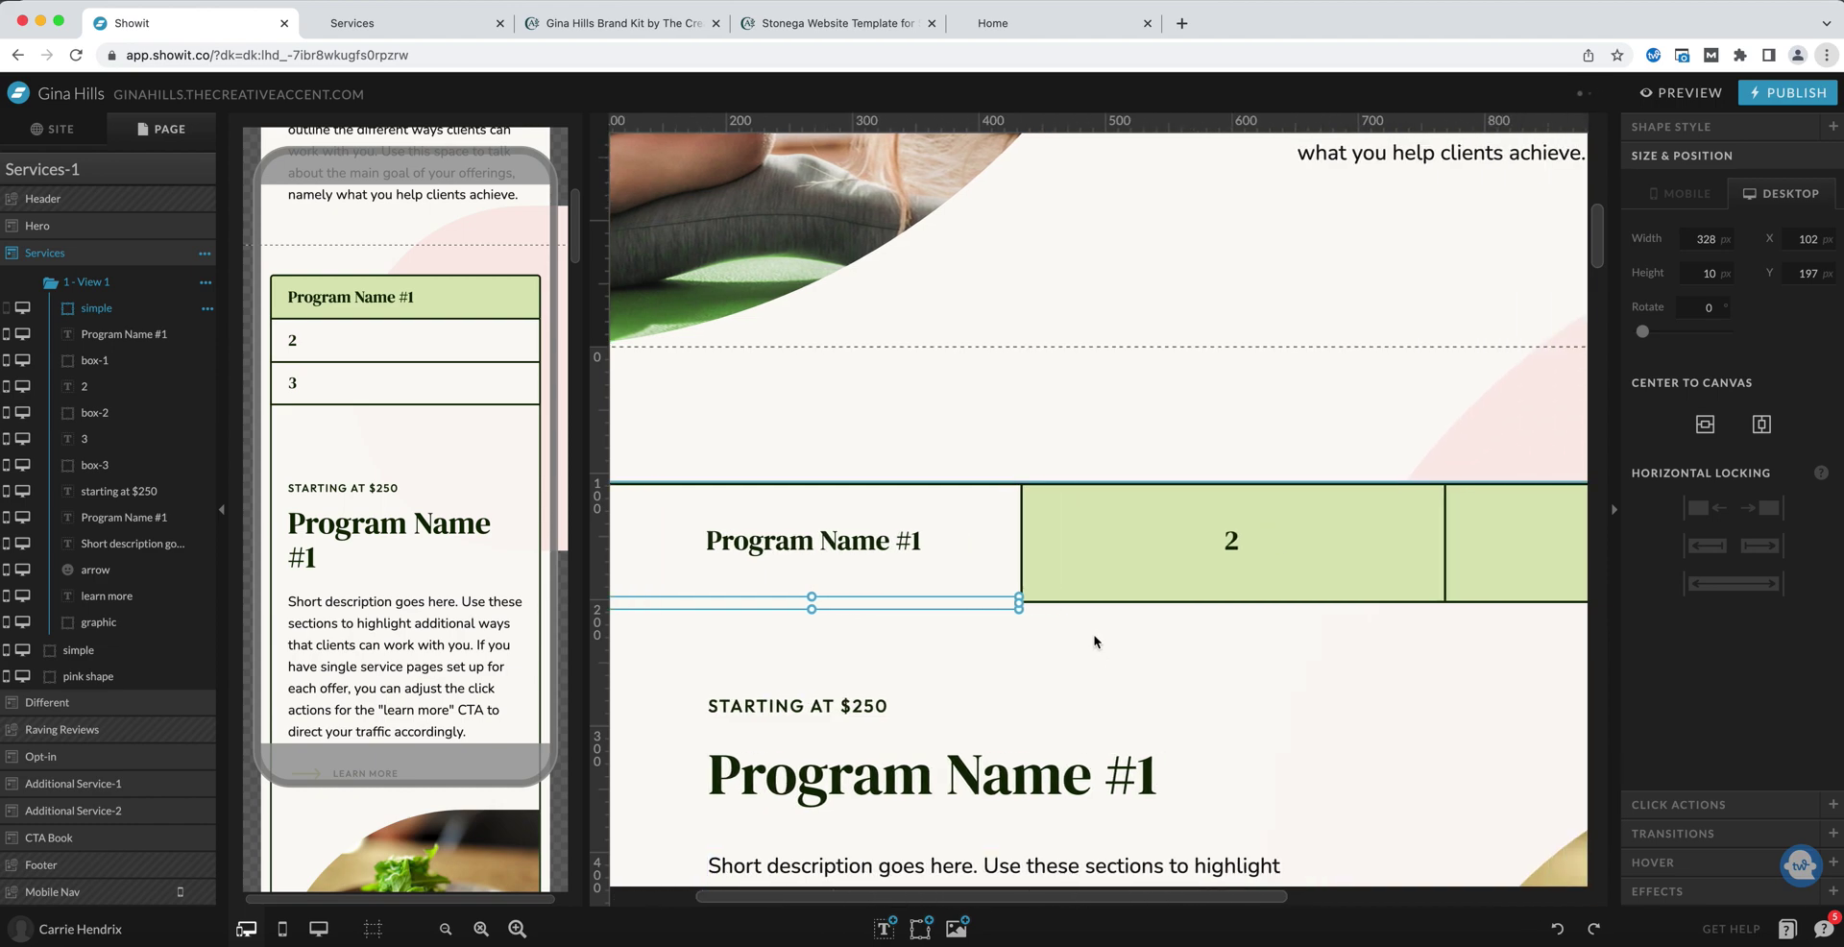
click(1021, 607)
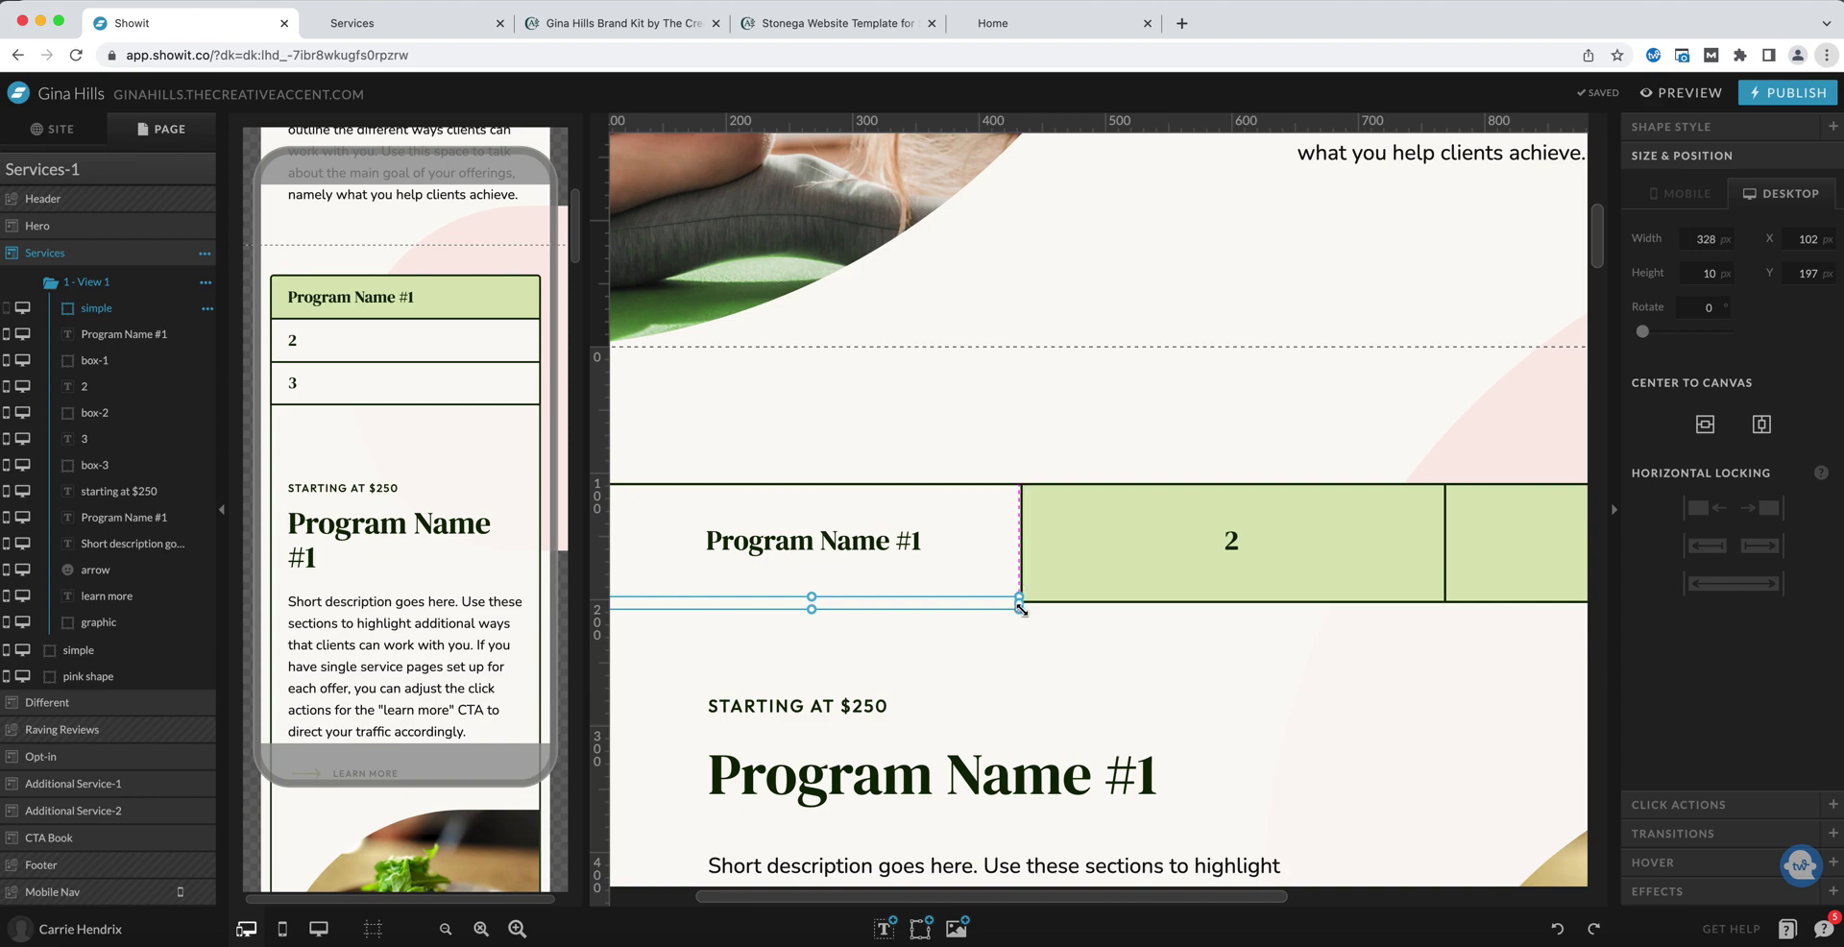
drag(1022, 608, 1024, 607)
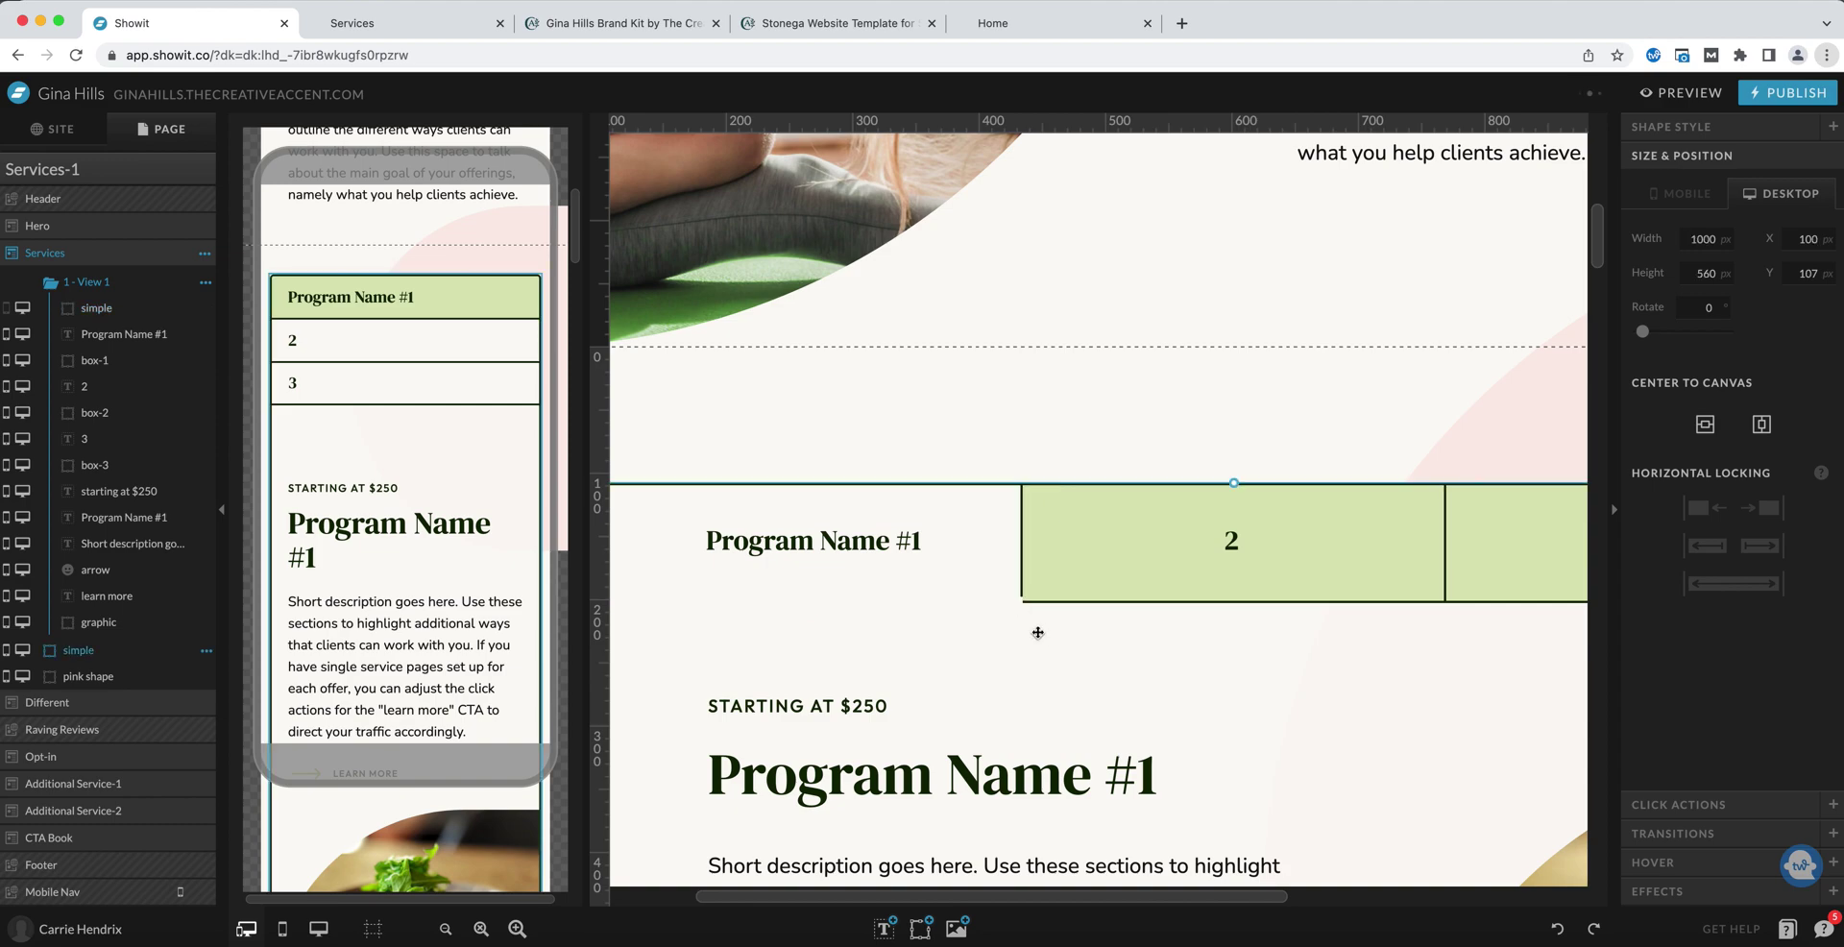
click(1723, 243)
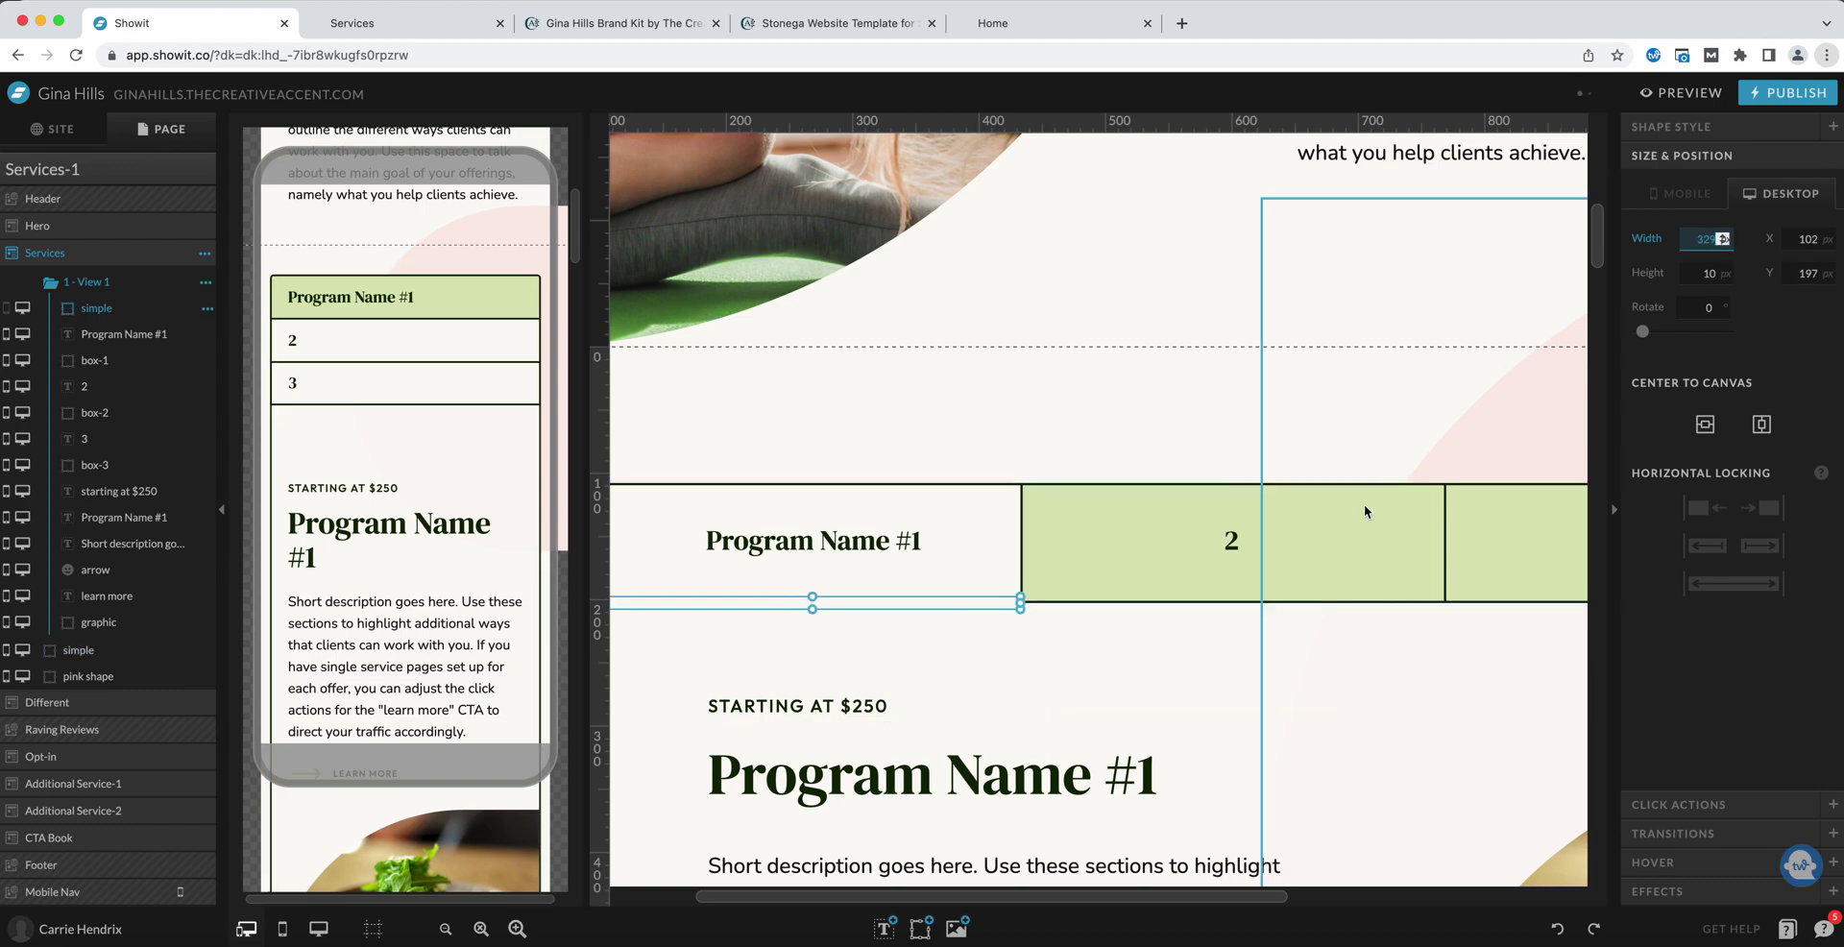
click(1122, 644)
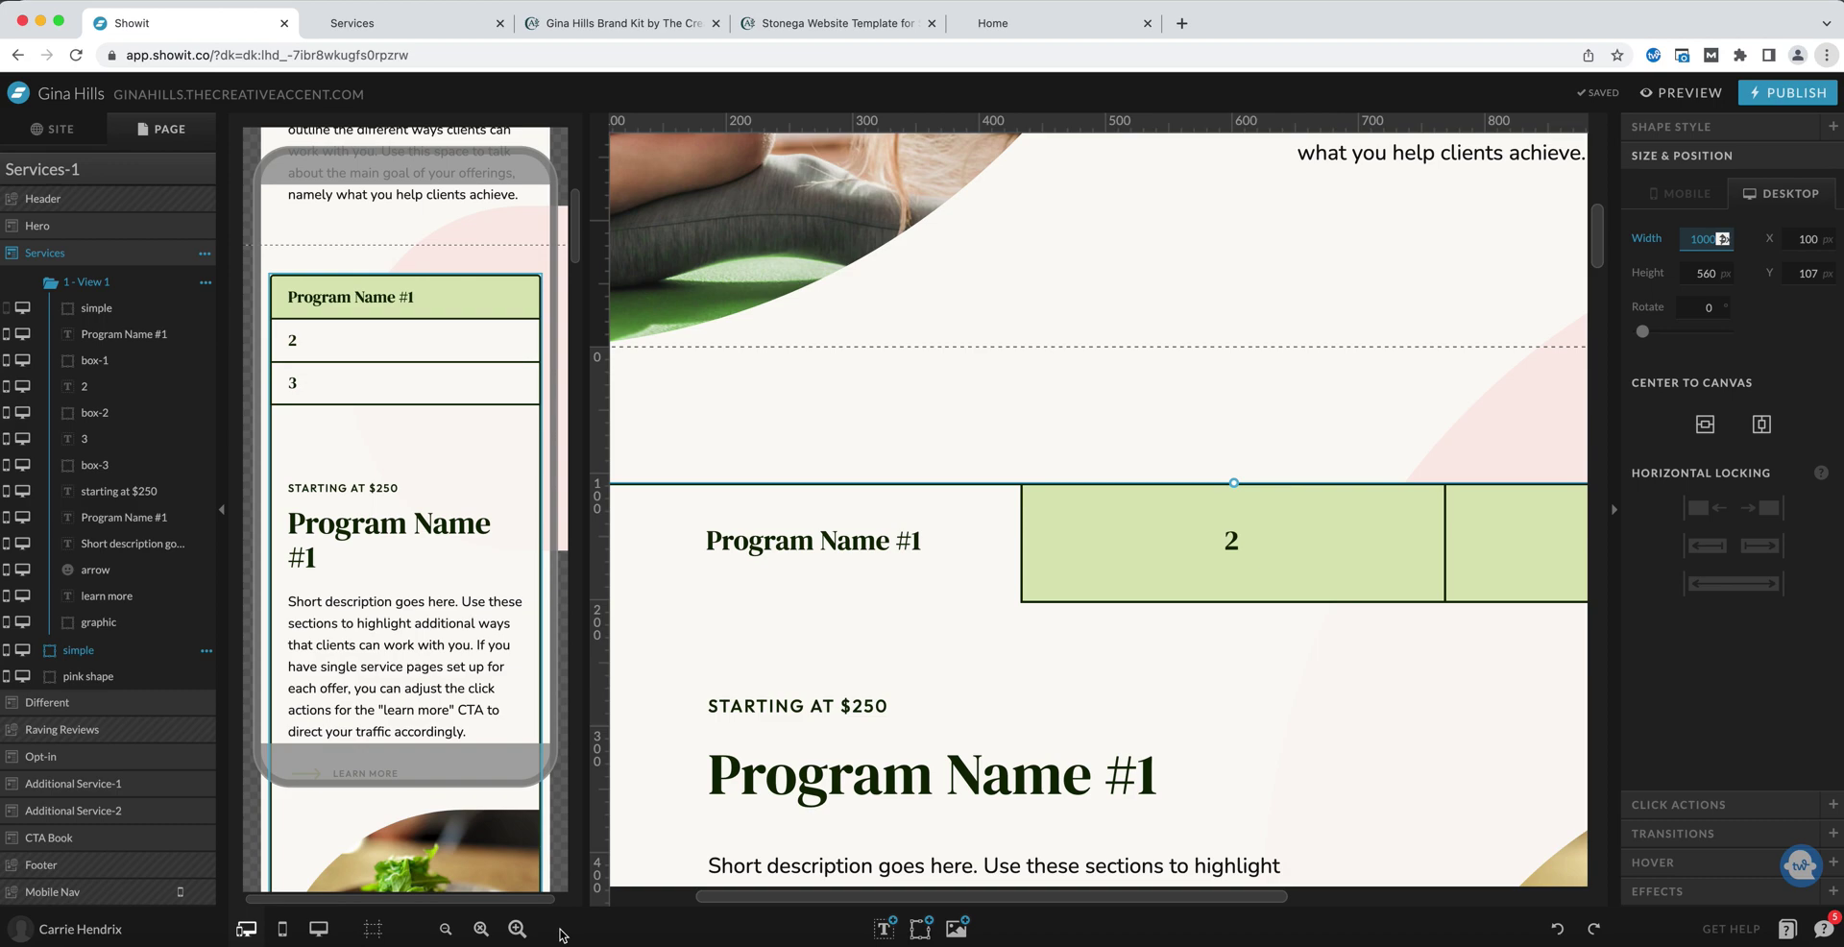
click(446, 929)
click(448, 931)
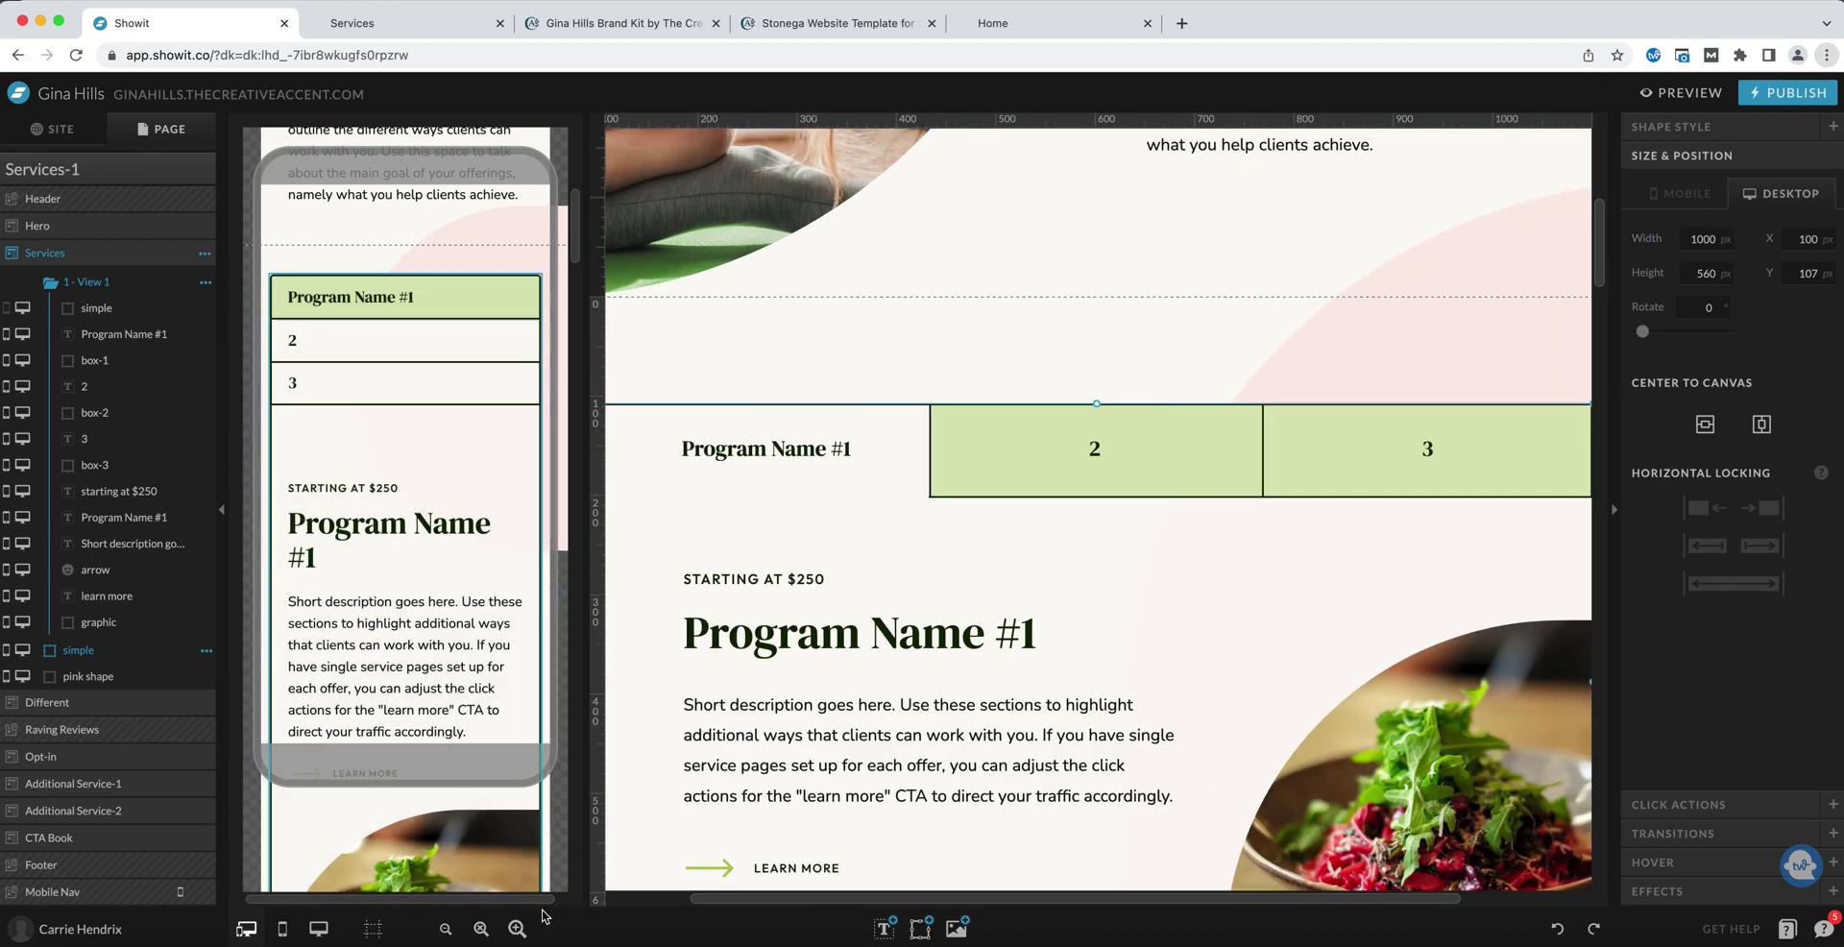
Rename the desktop tabs to Program 2, Program 3 and Program Name 1.
click(446, 930)
click(446, 930)
click(1057, 351)
double_click(1100, 361)
text(Program 2)
click(1339, 357)
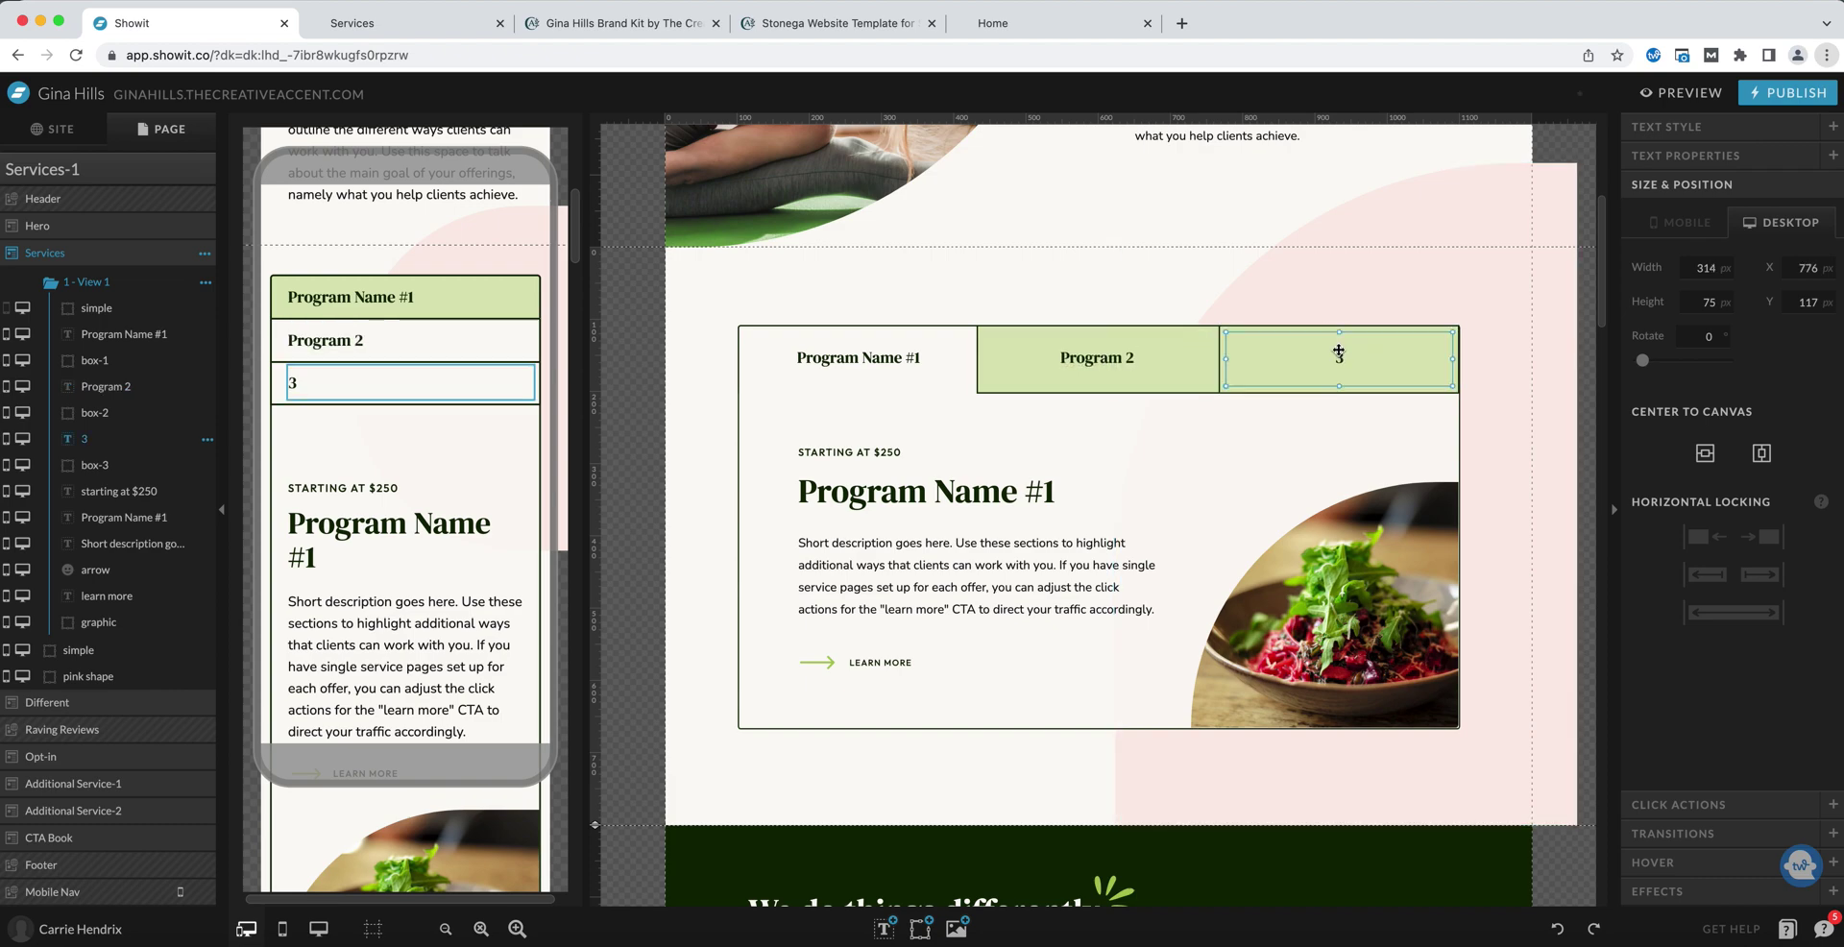
double_click(1339, 357)
text(Program 3)
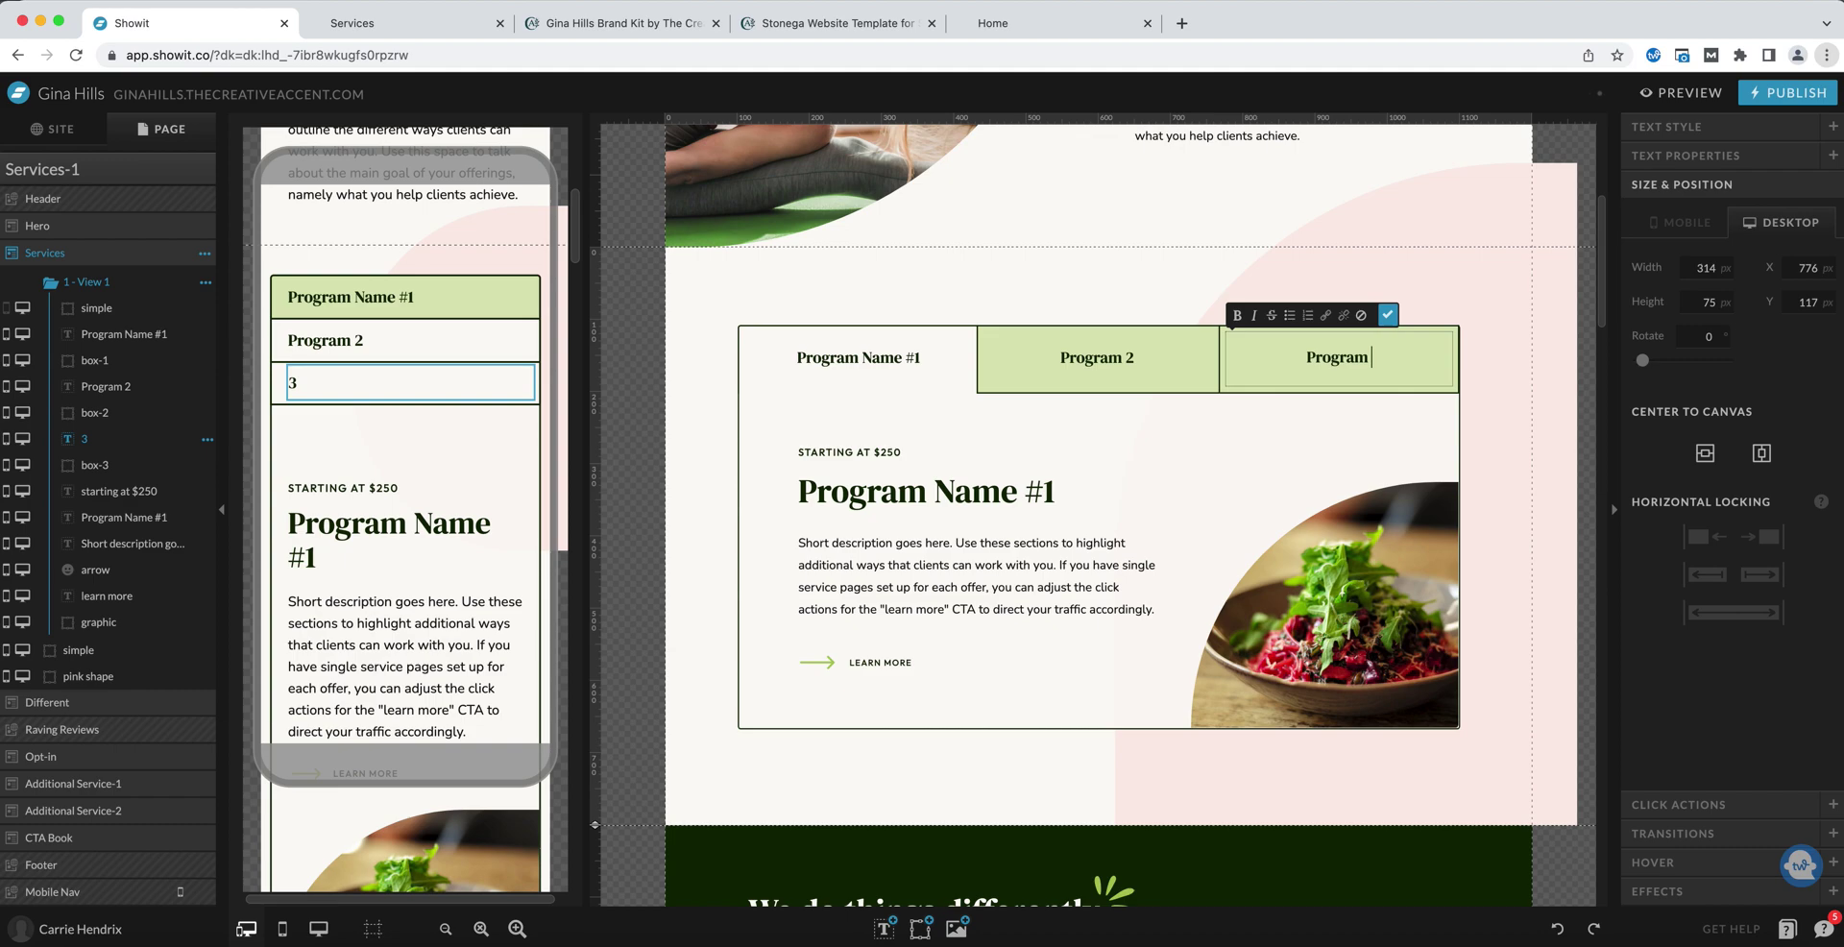
click(937, 361)
double_click(922, 357)
key(BackSpace)
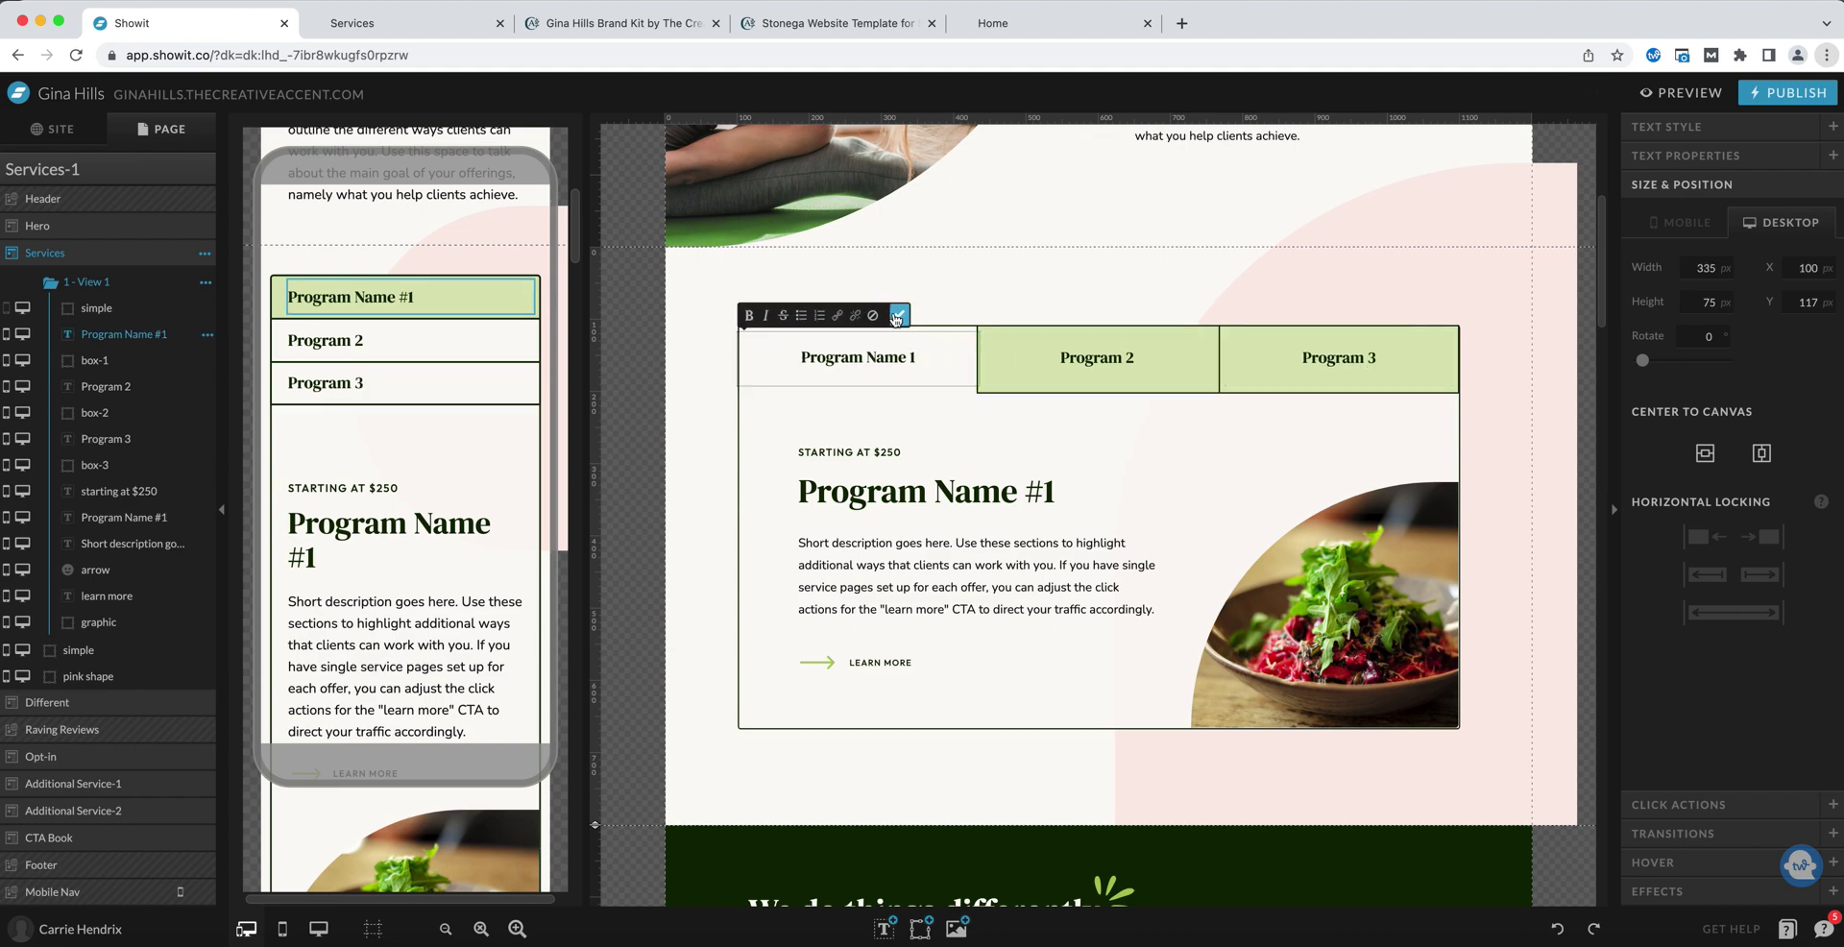
click(899, 315)
click(1052, 432)
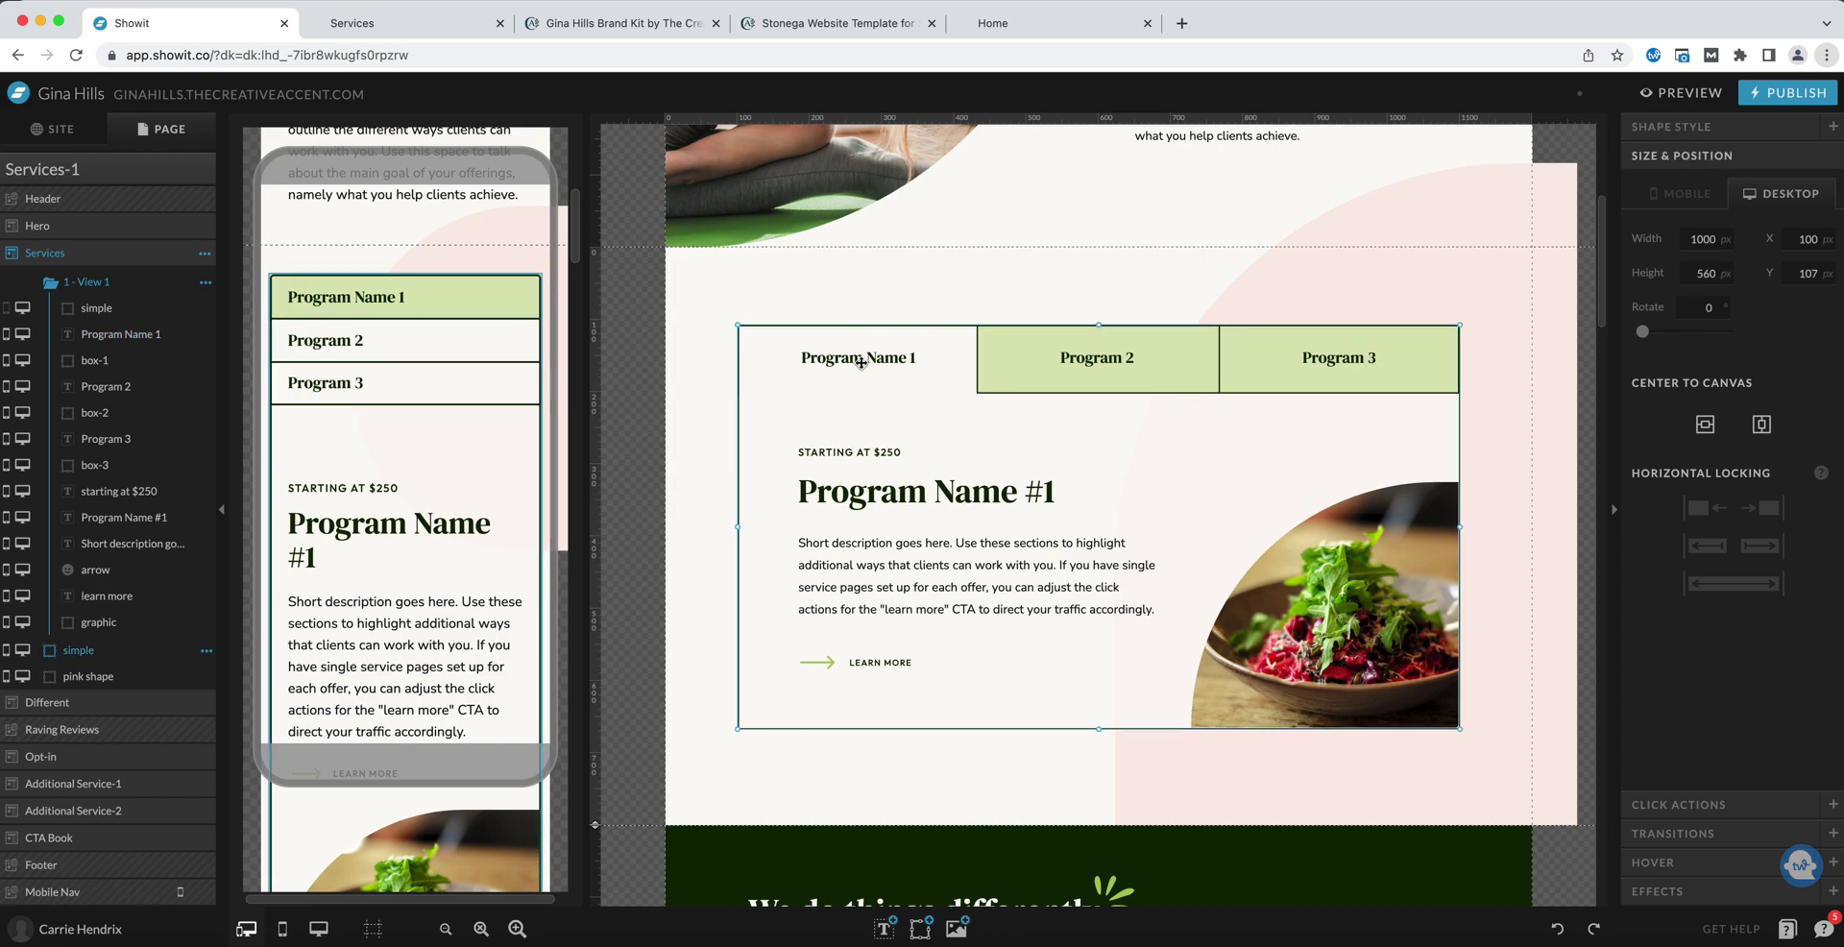
On the mobile layout, try moving the heading, $250 price and description up, then undo it.
click(349, 368)
click(365, 393)
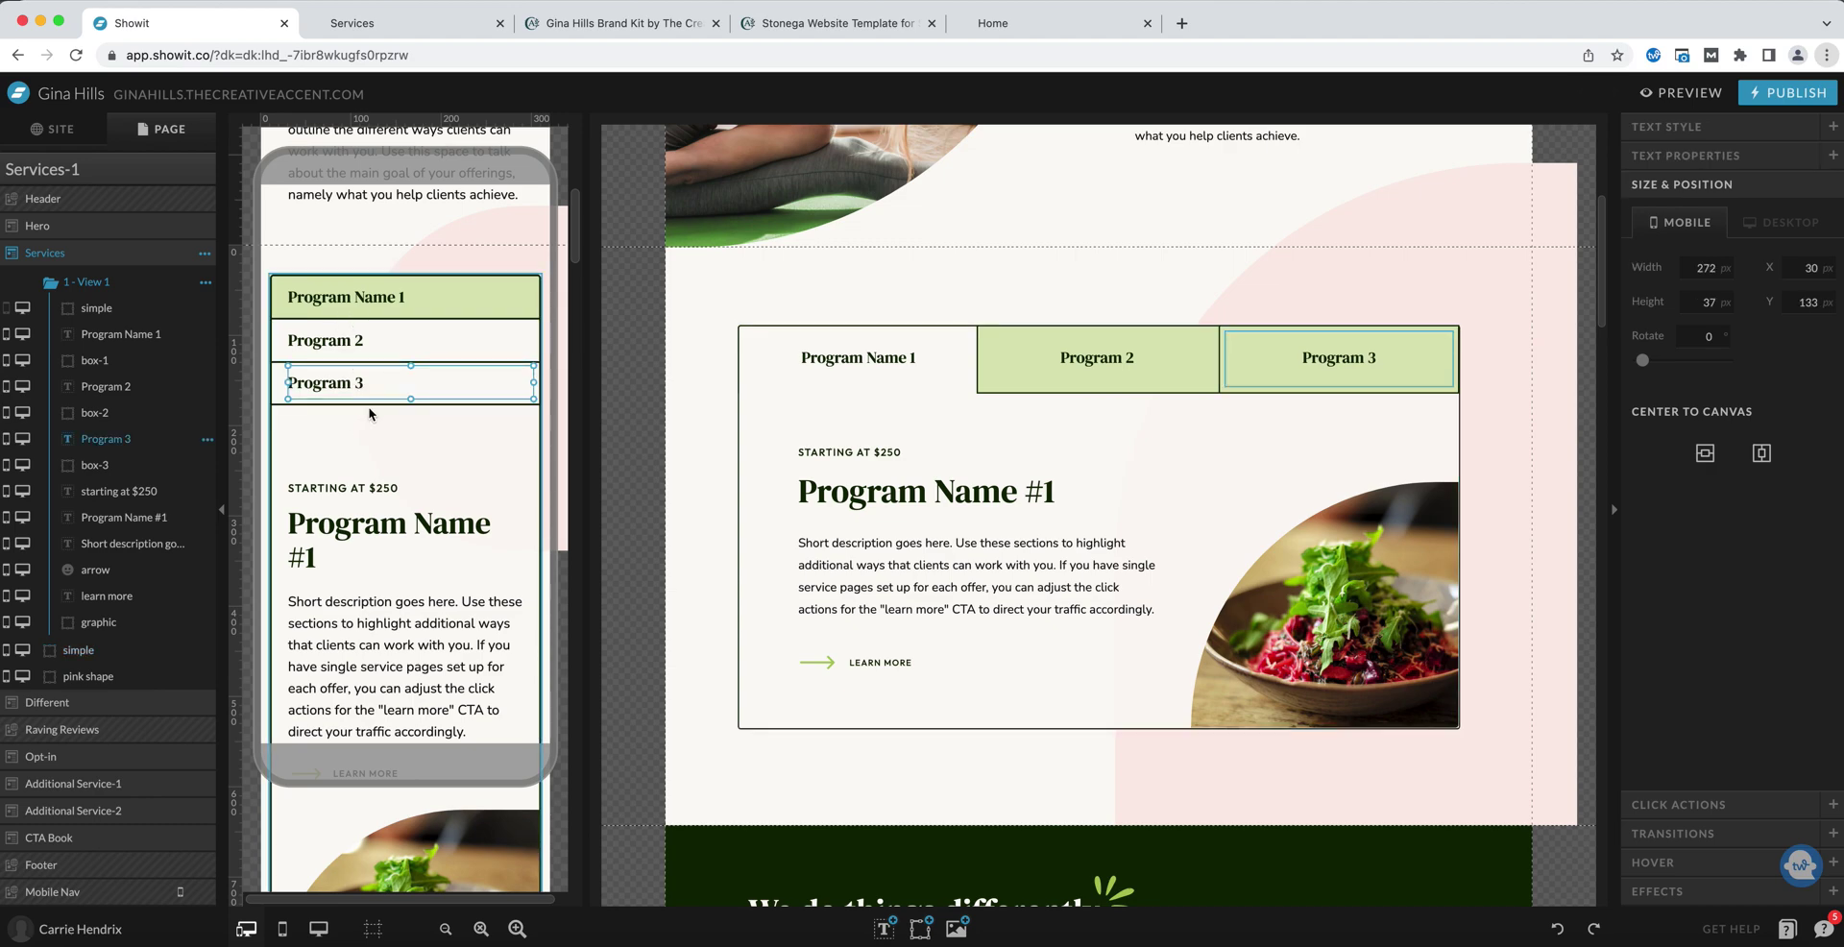
click(290, 434)
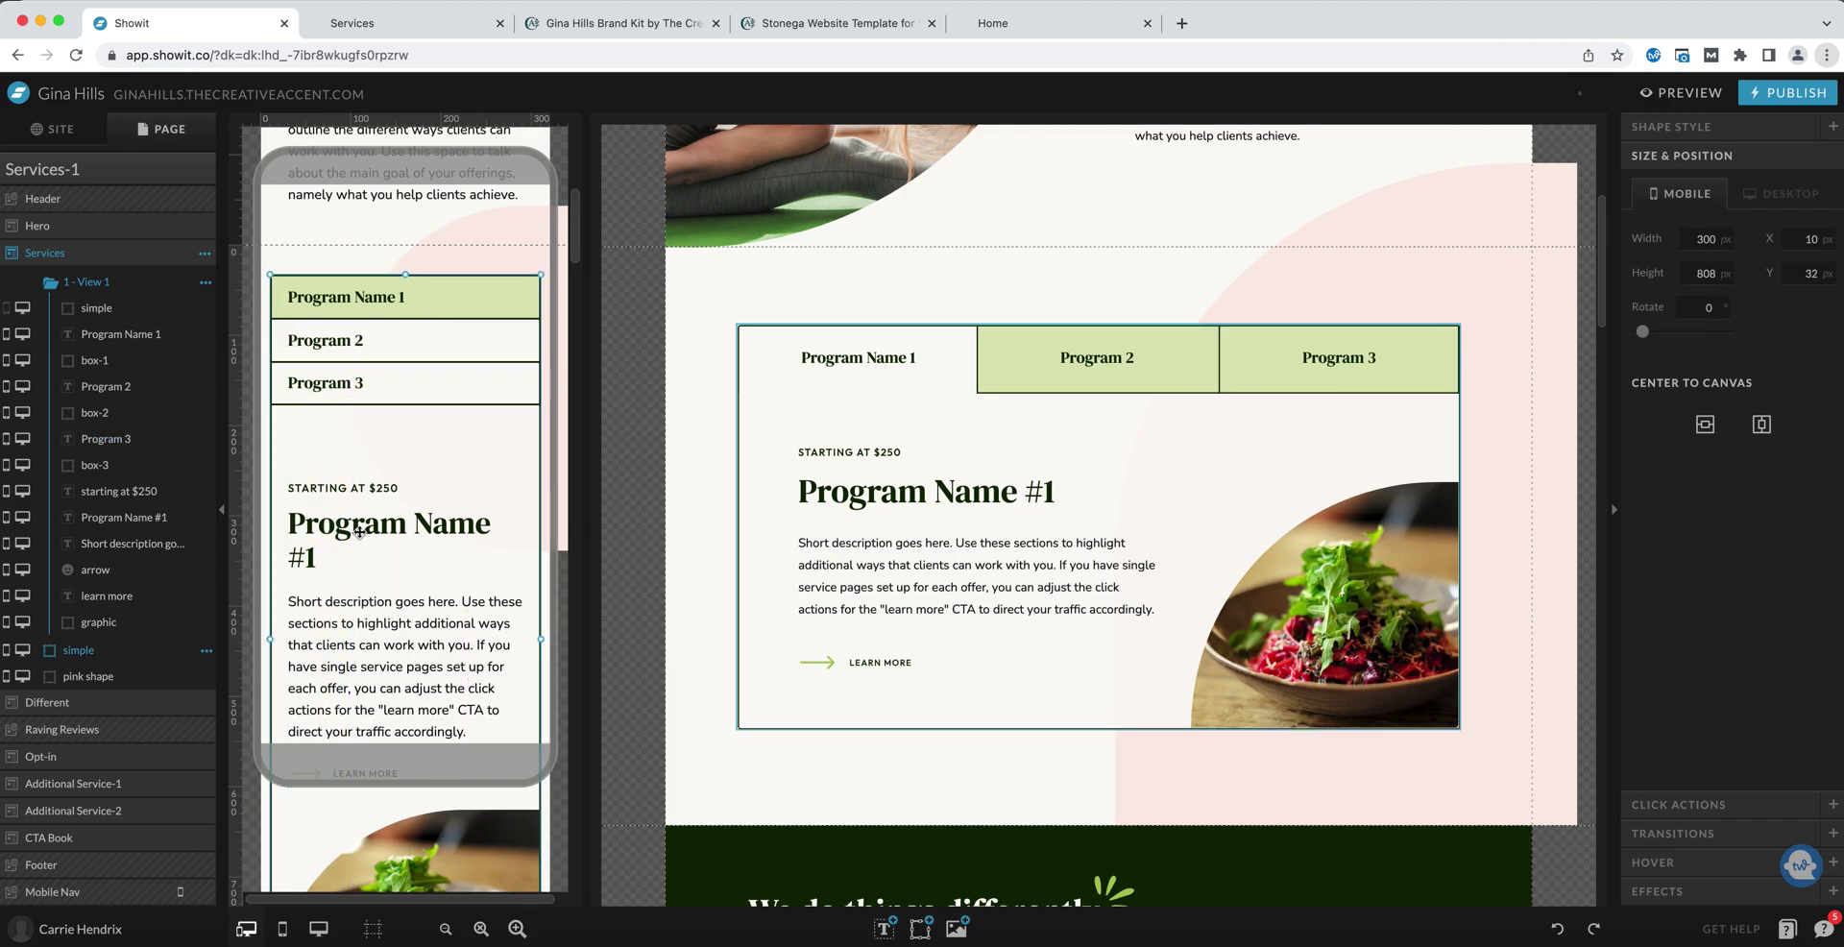
click(360, 537)
shift+click(343, 488)
shift+click(363, 596)
drag(371, 641, 374, 598)
key(super+z)
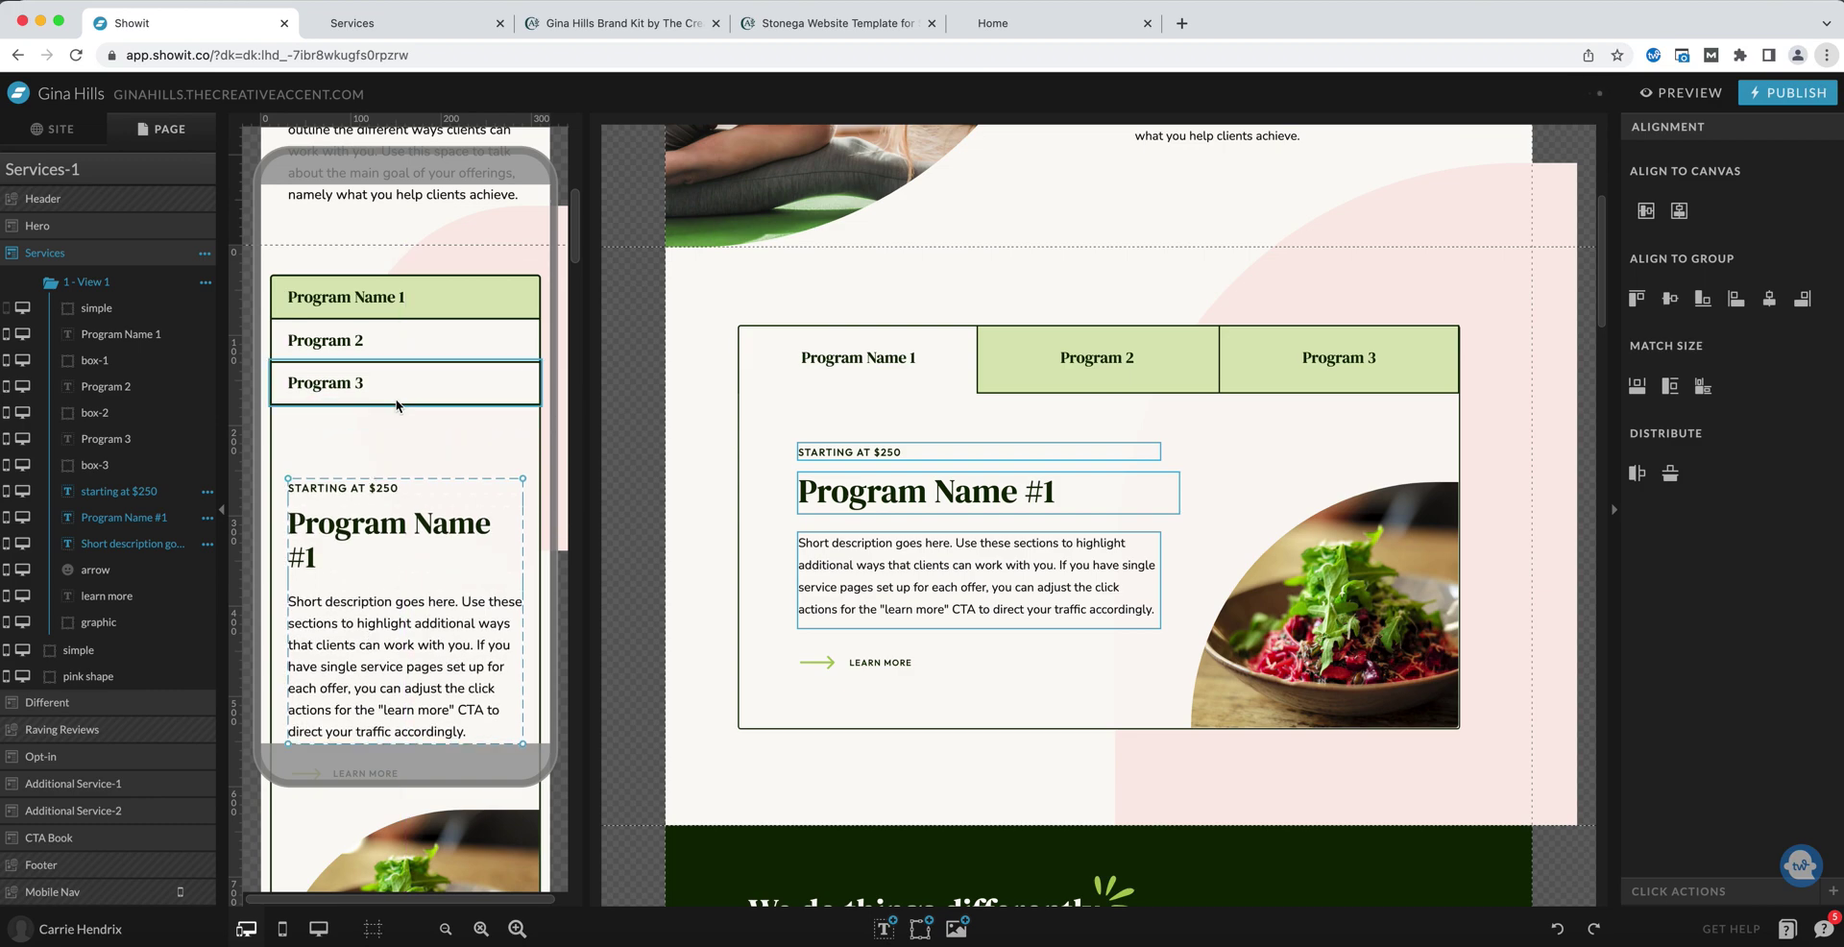
Make the third and second mobile tab boxes taller and nudge Program 3 and Program 2 down.
click(401, 407)
drag(402, 410, 406, 420)
click(348, 380)
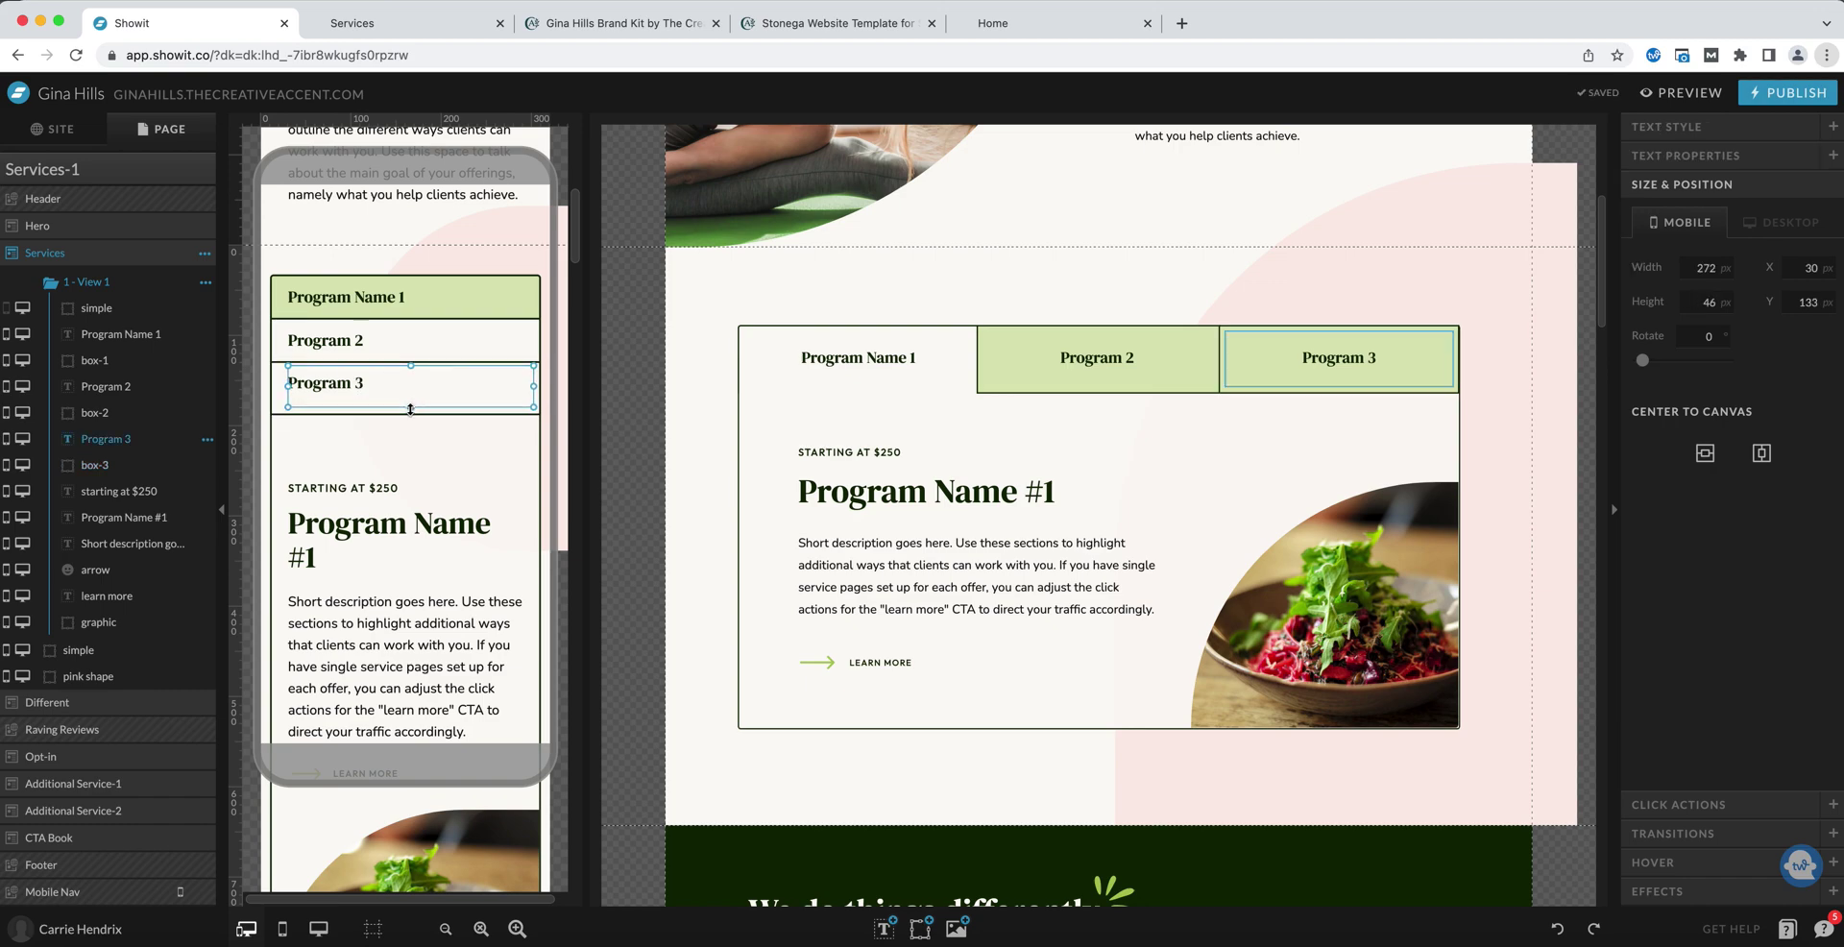
shift+click(404, 415)
drag(404, 415, 405, 433)
click(407, 360)
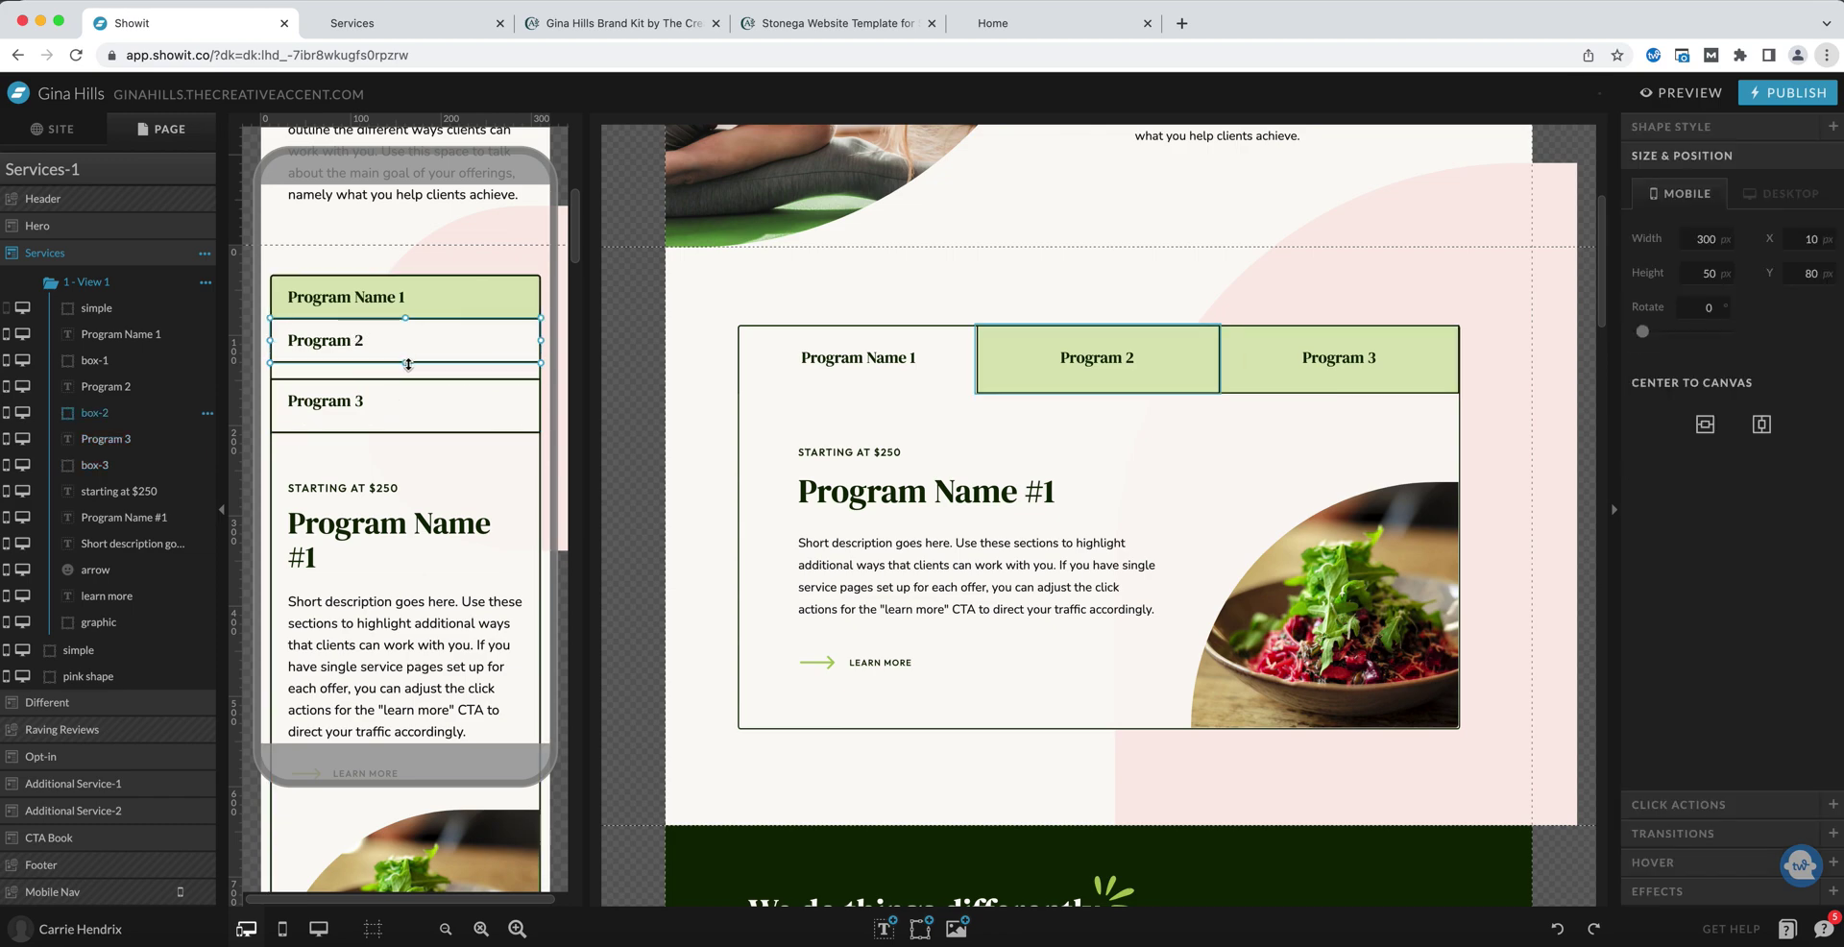
drag(408, 364, 372, 352)
shift+click(353, 345)
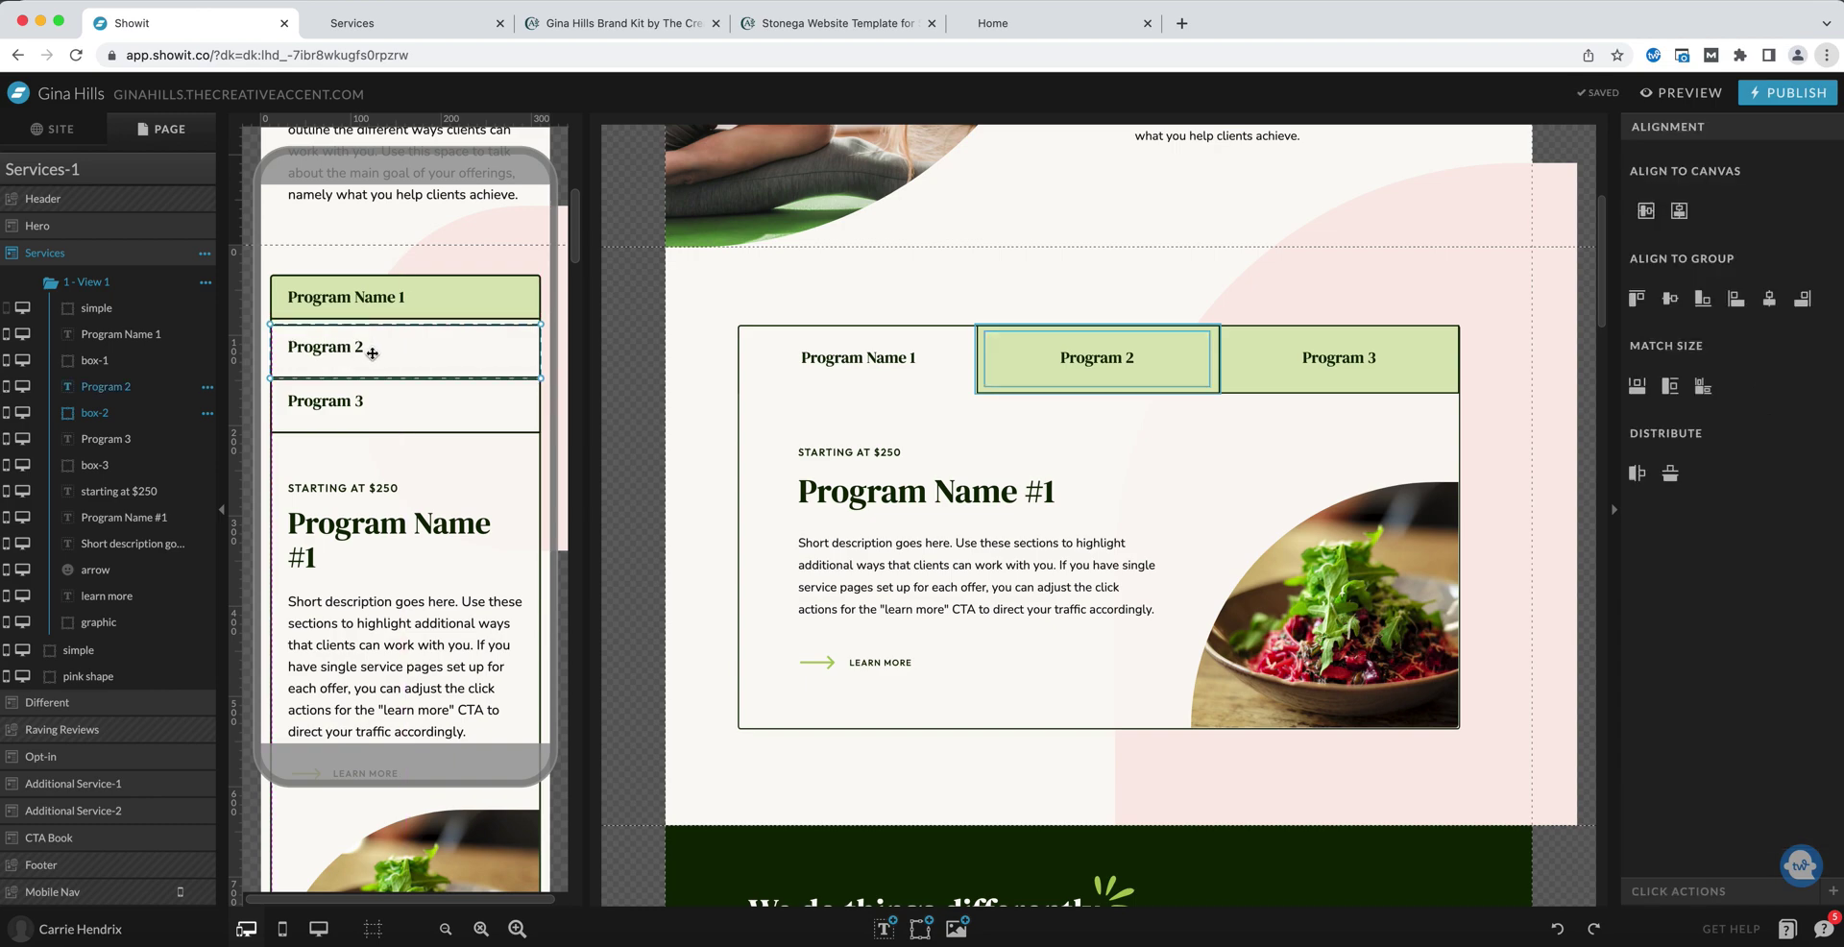
key(Down)
key(Down)
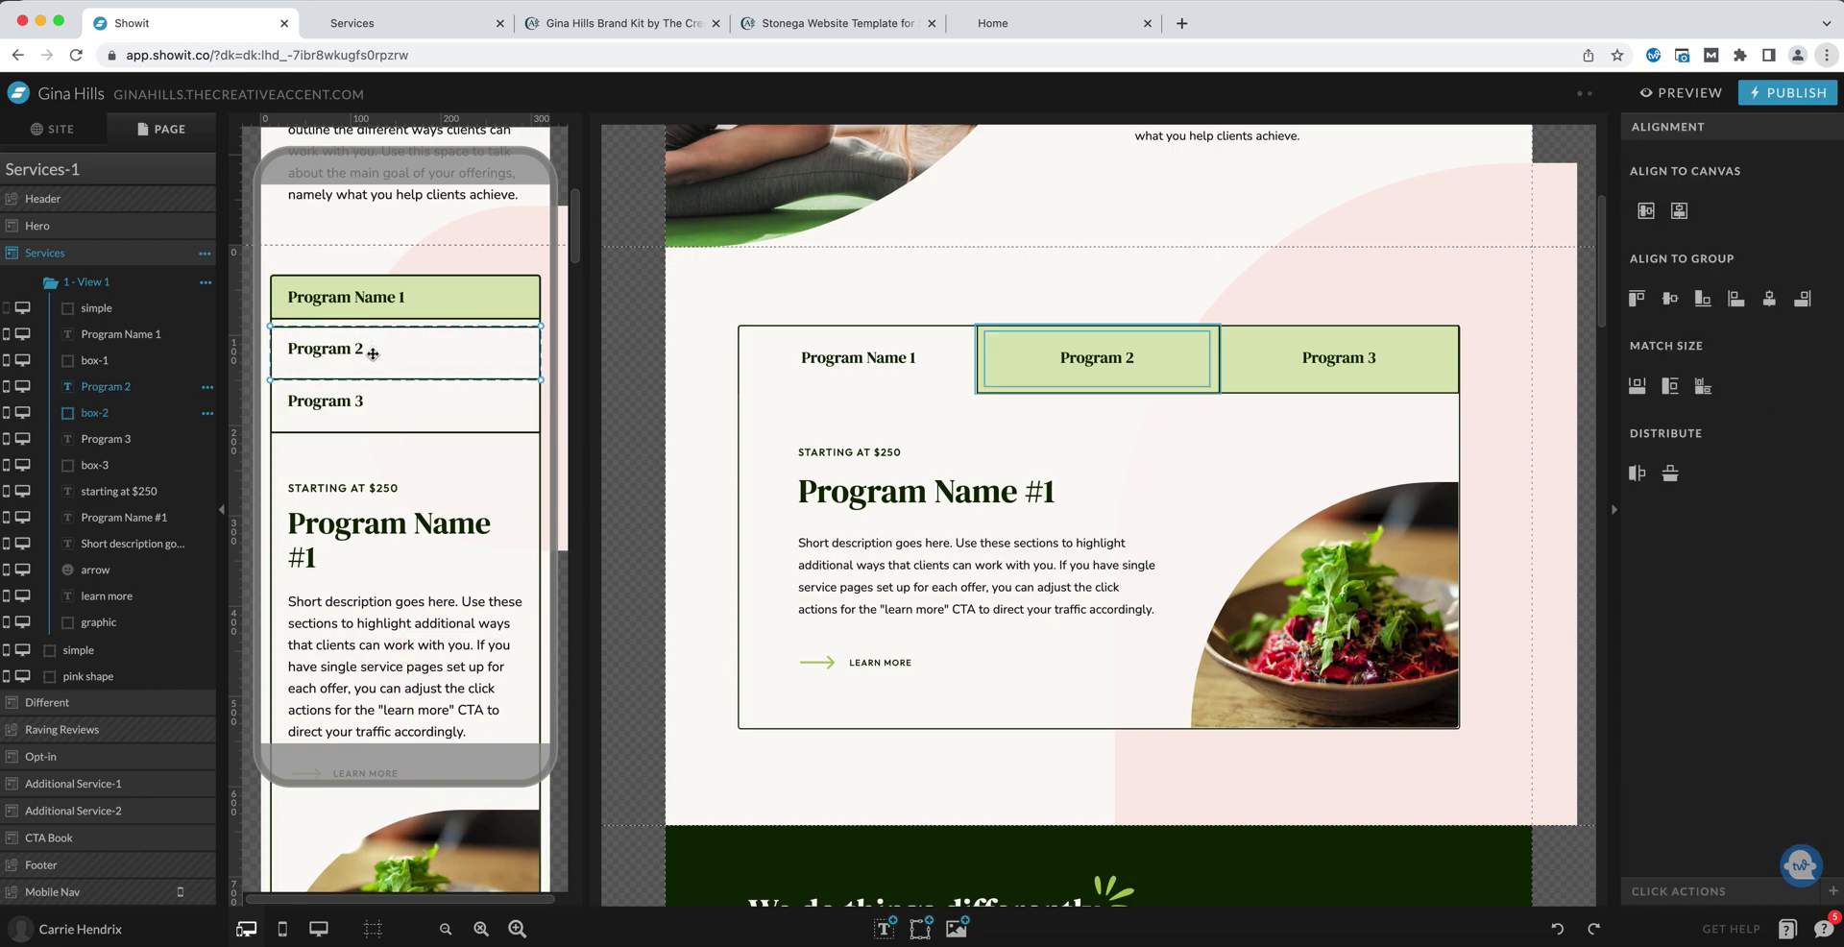
Make the first mobile tab box about 57 px tall and nudge it and its label down.
click(413, 318)
drag(407, 321, 407, 327)
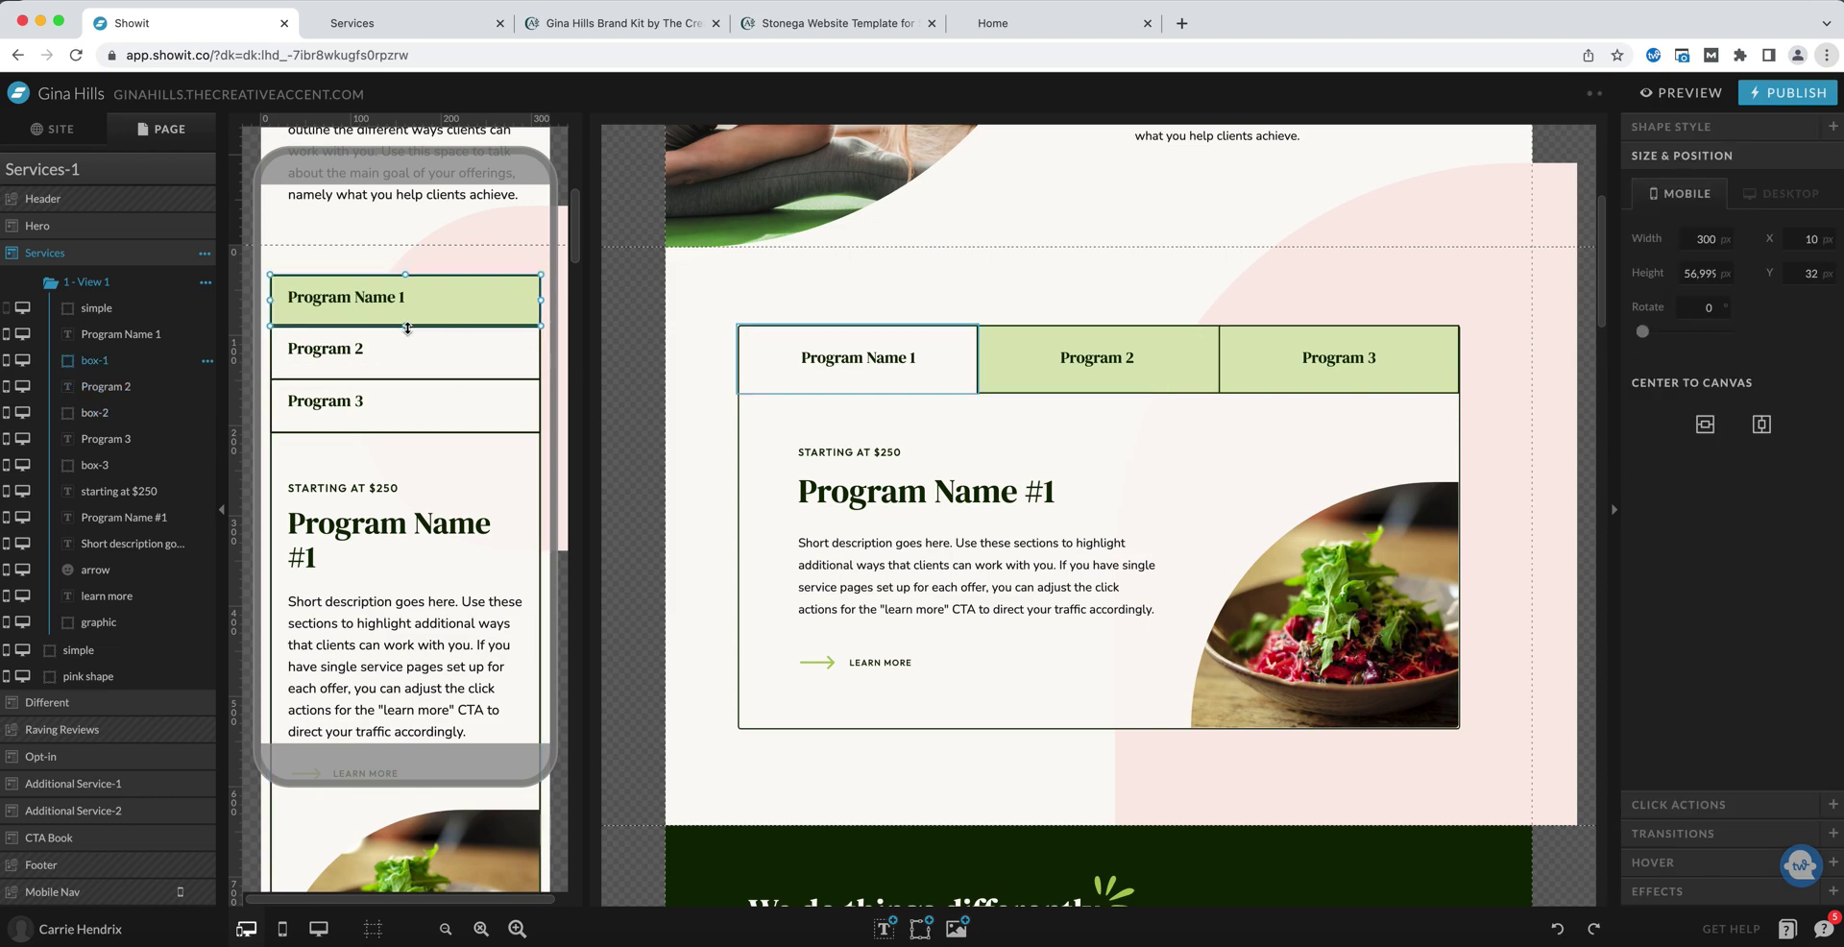
click(395, 302)
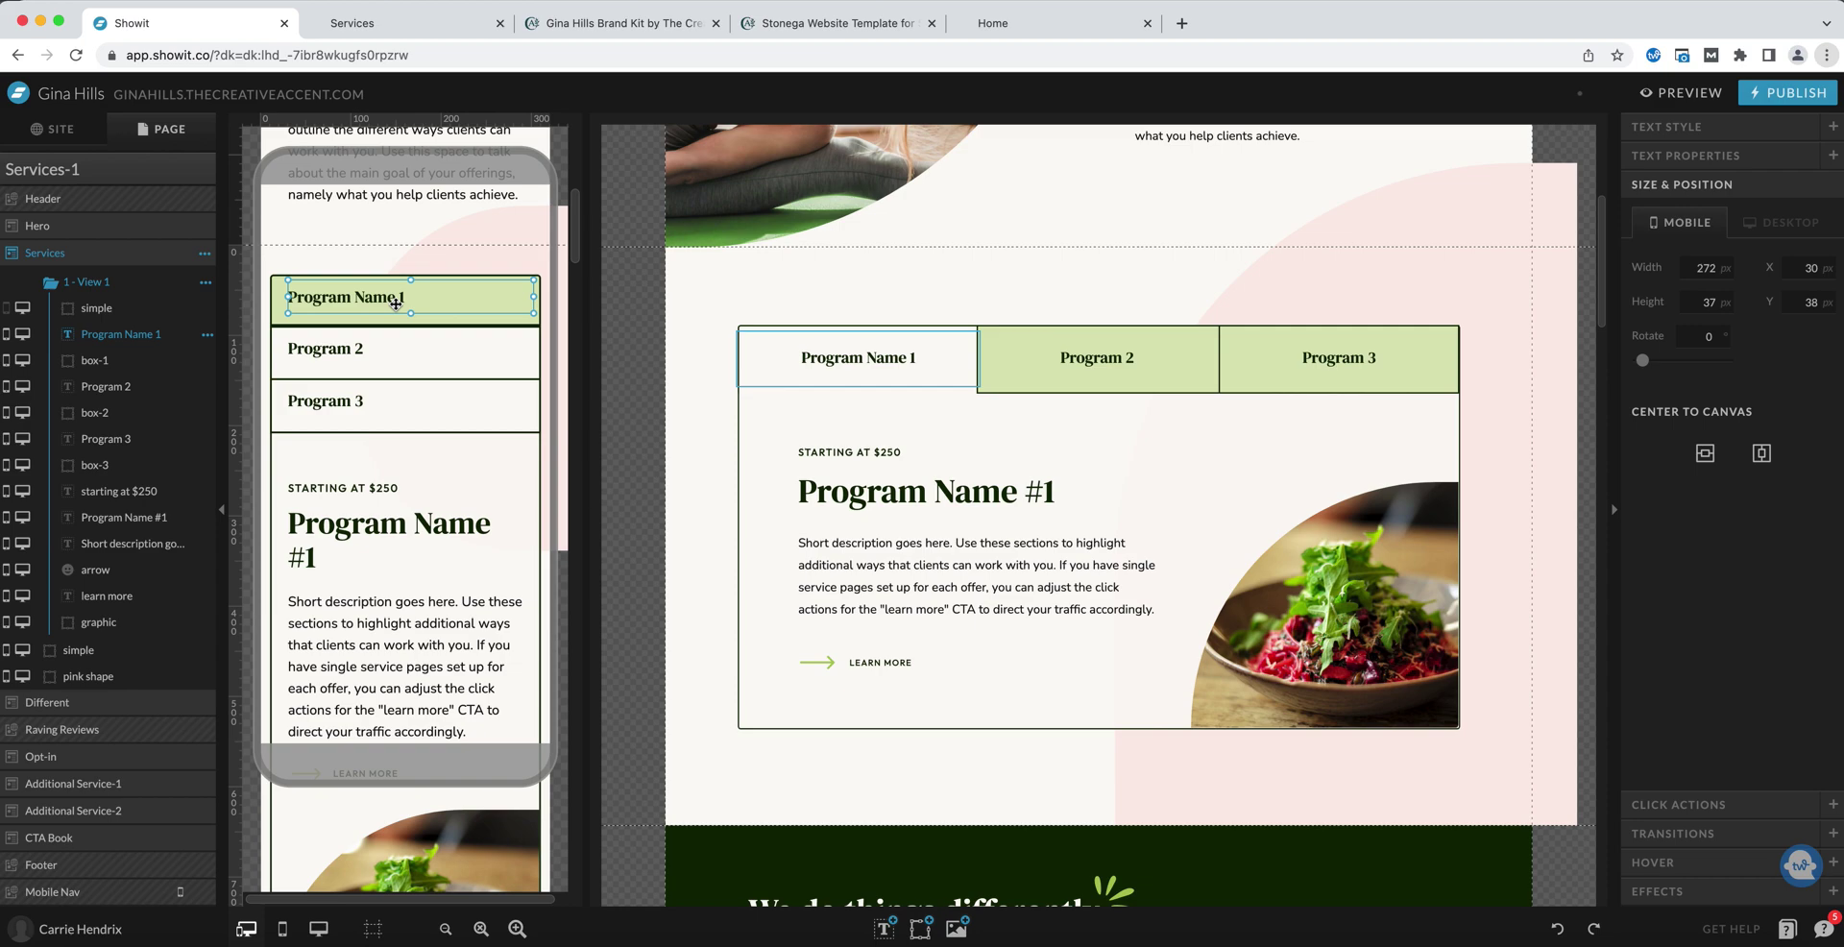
shift+click(395, 323)
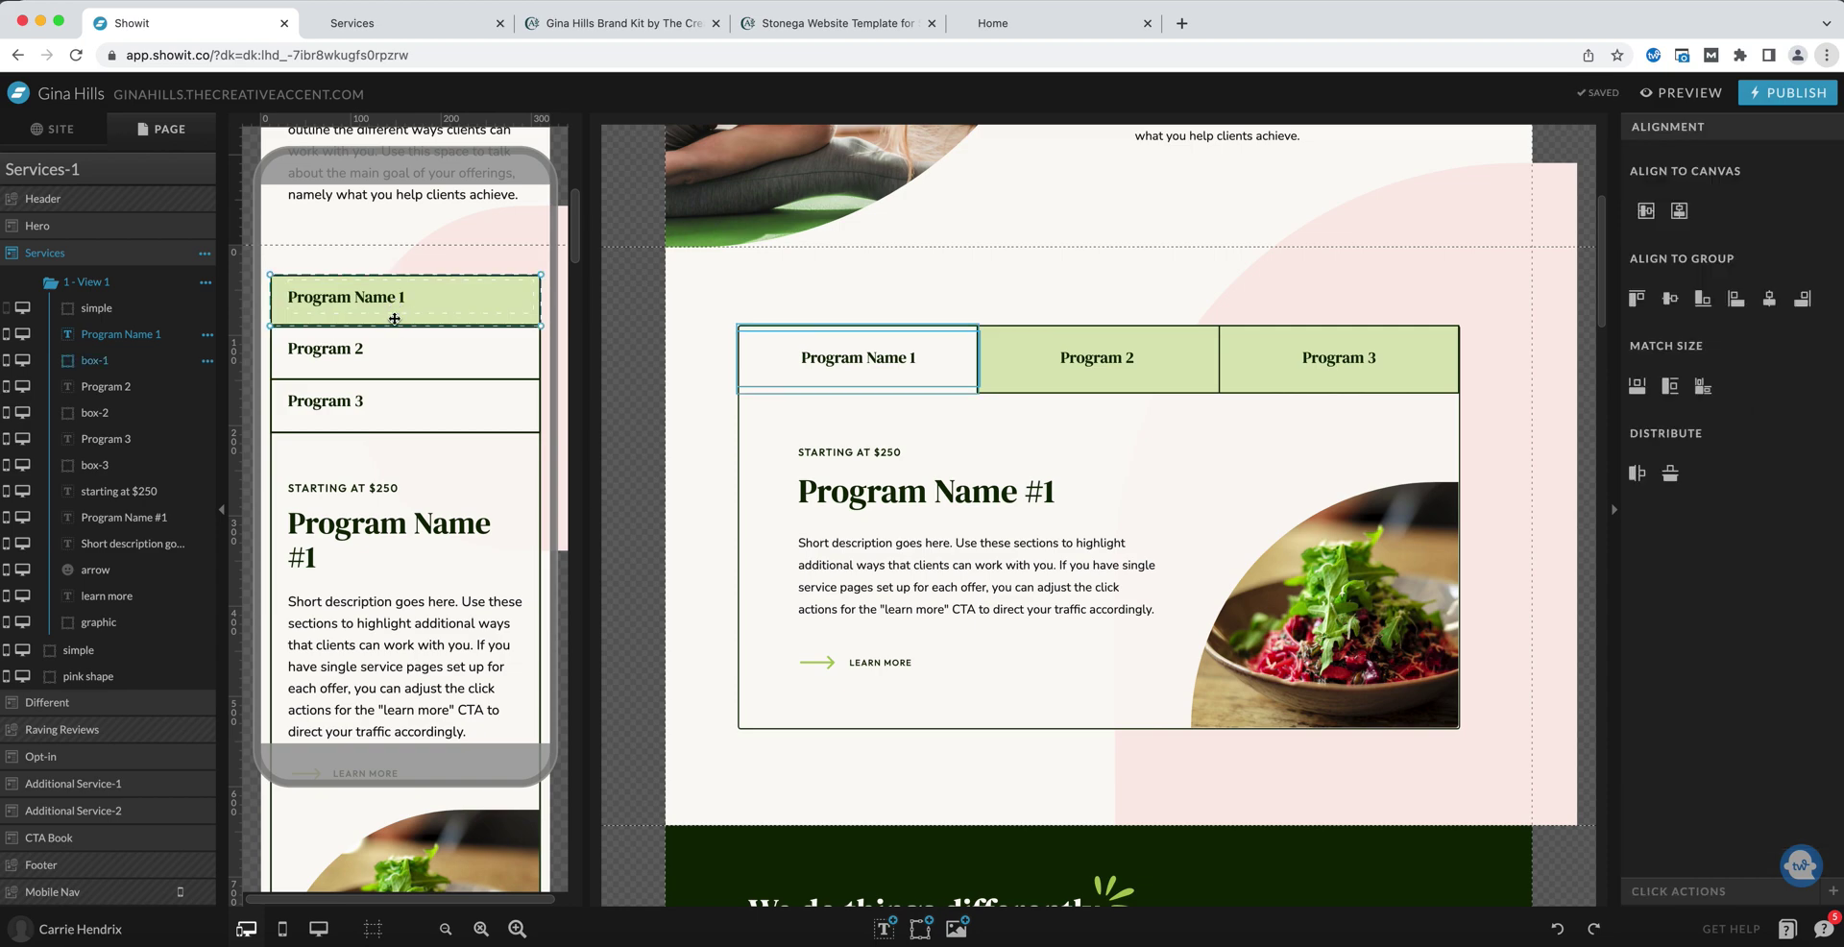
key(Down)
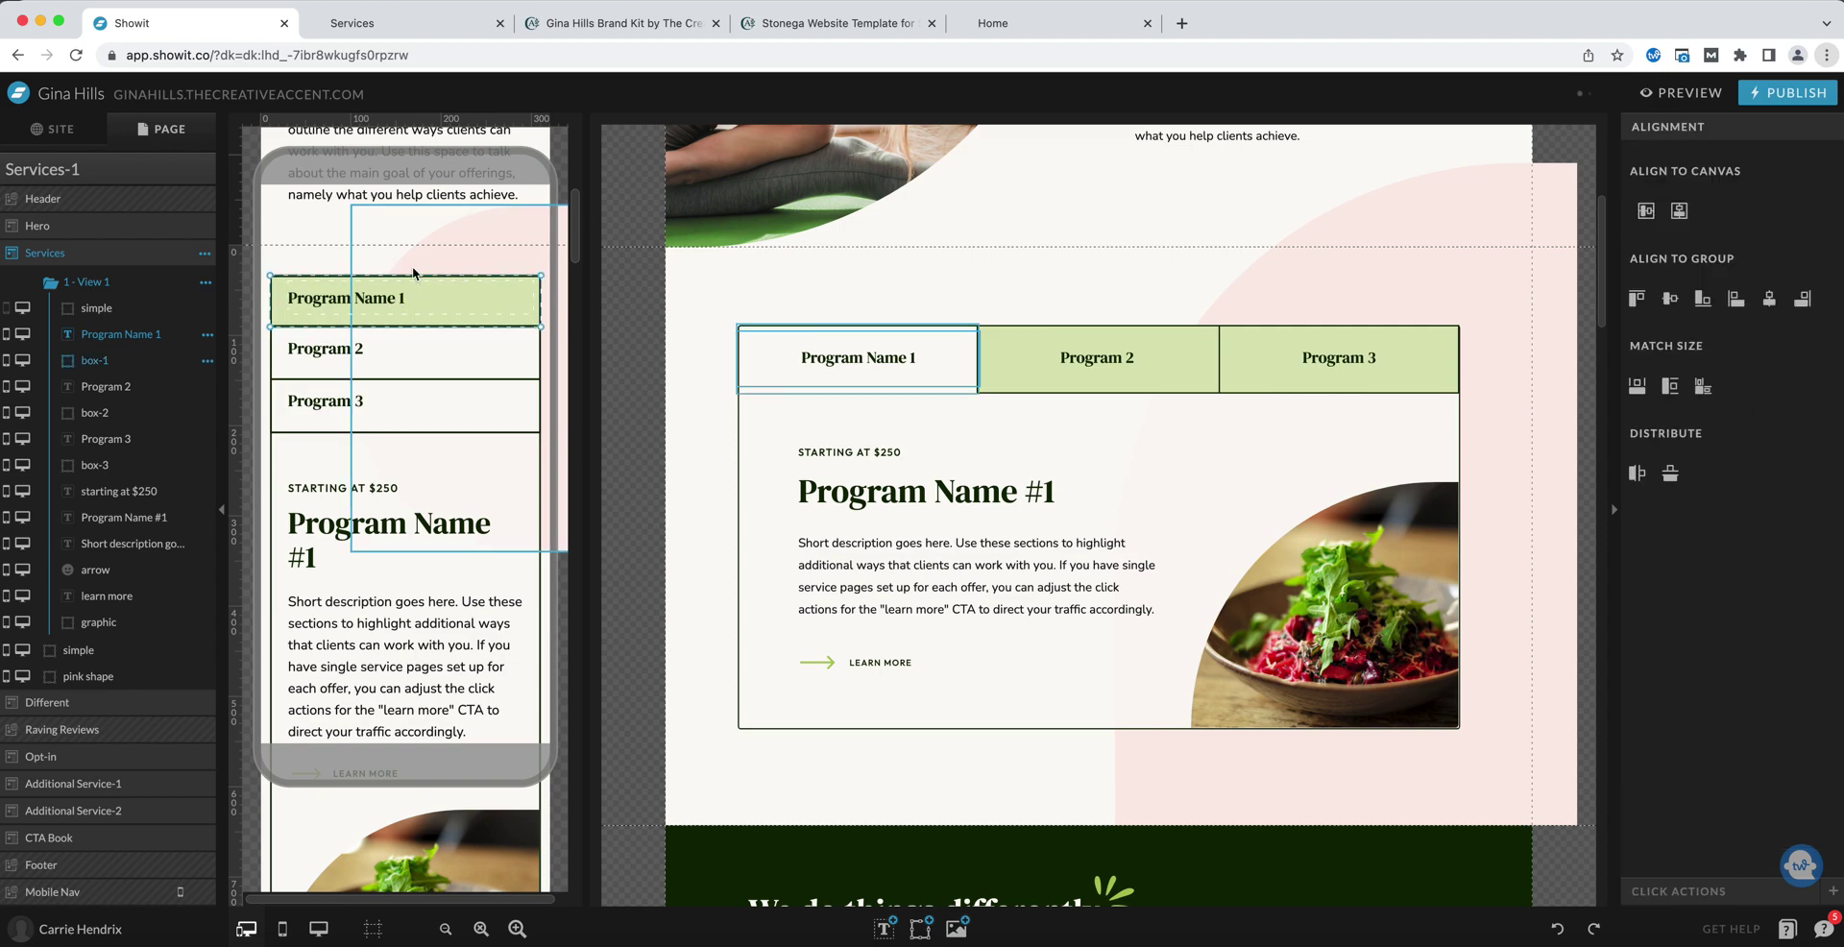
click(322, 262)
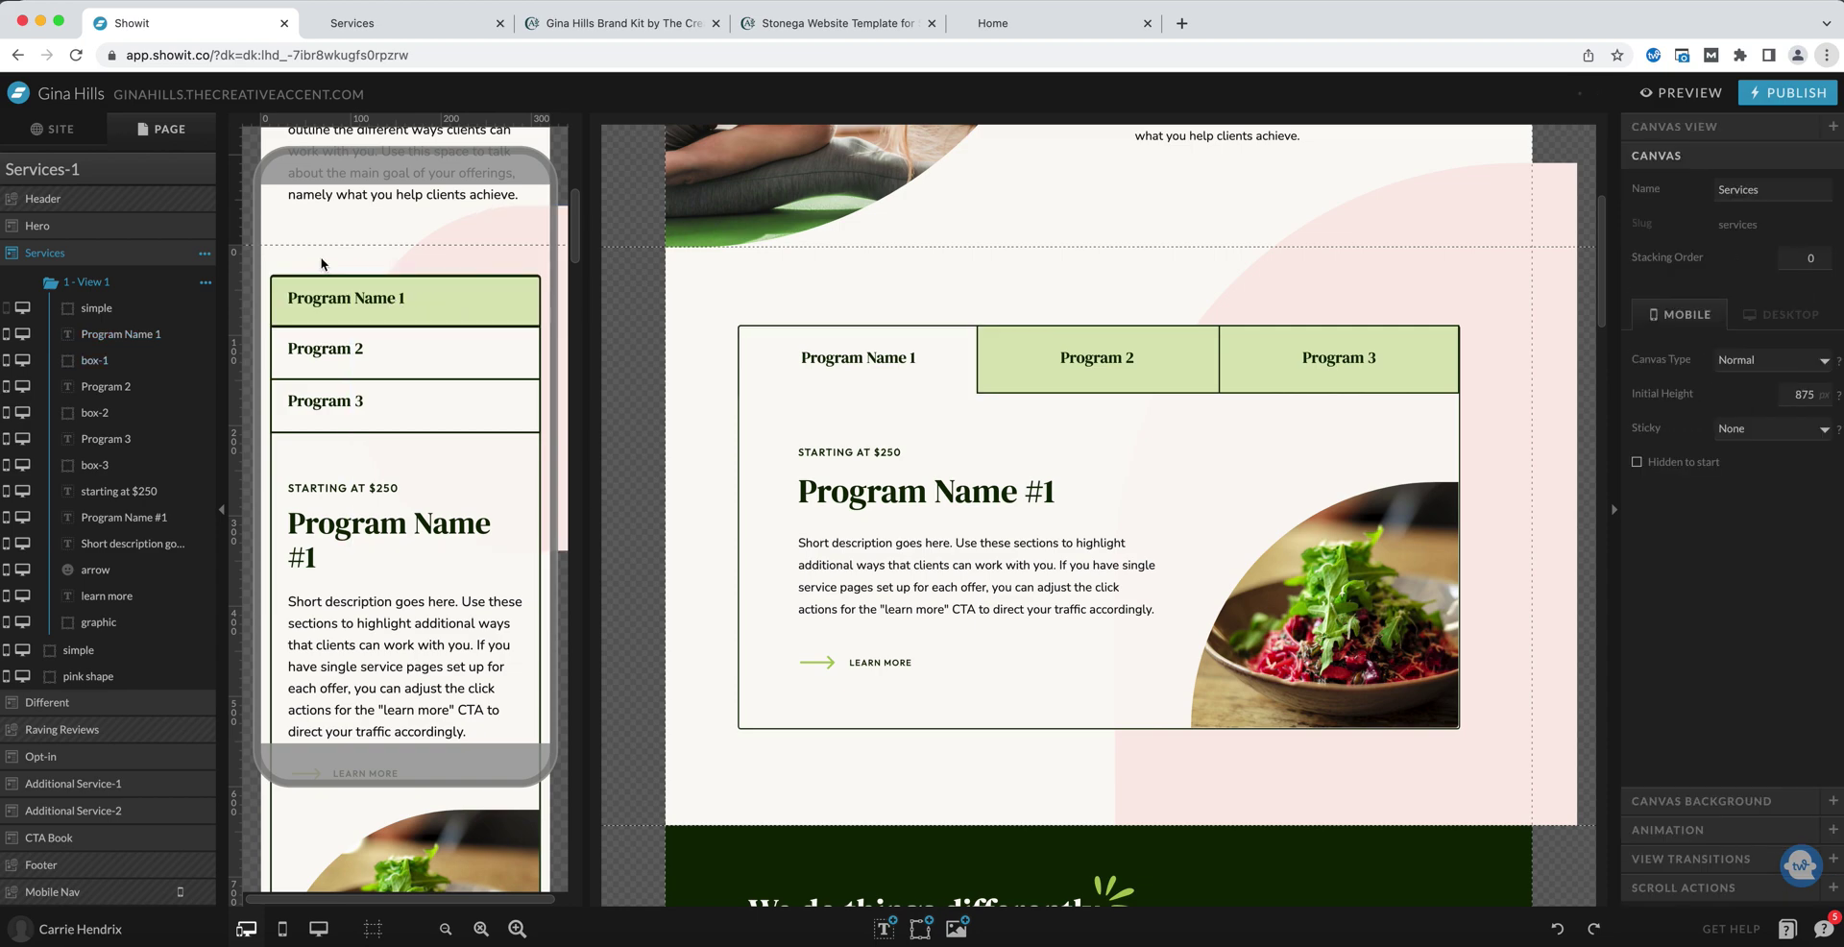
click(284, 293)
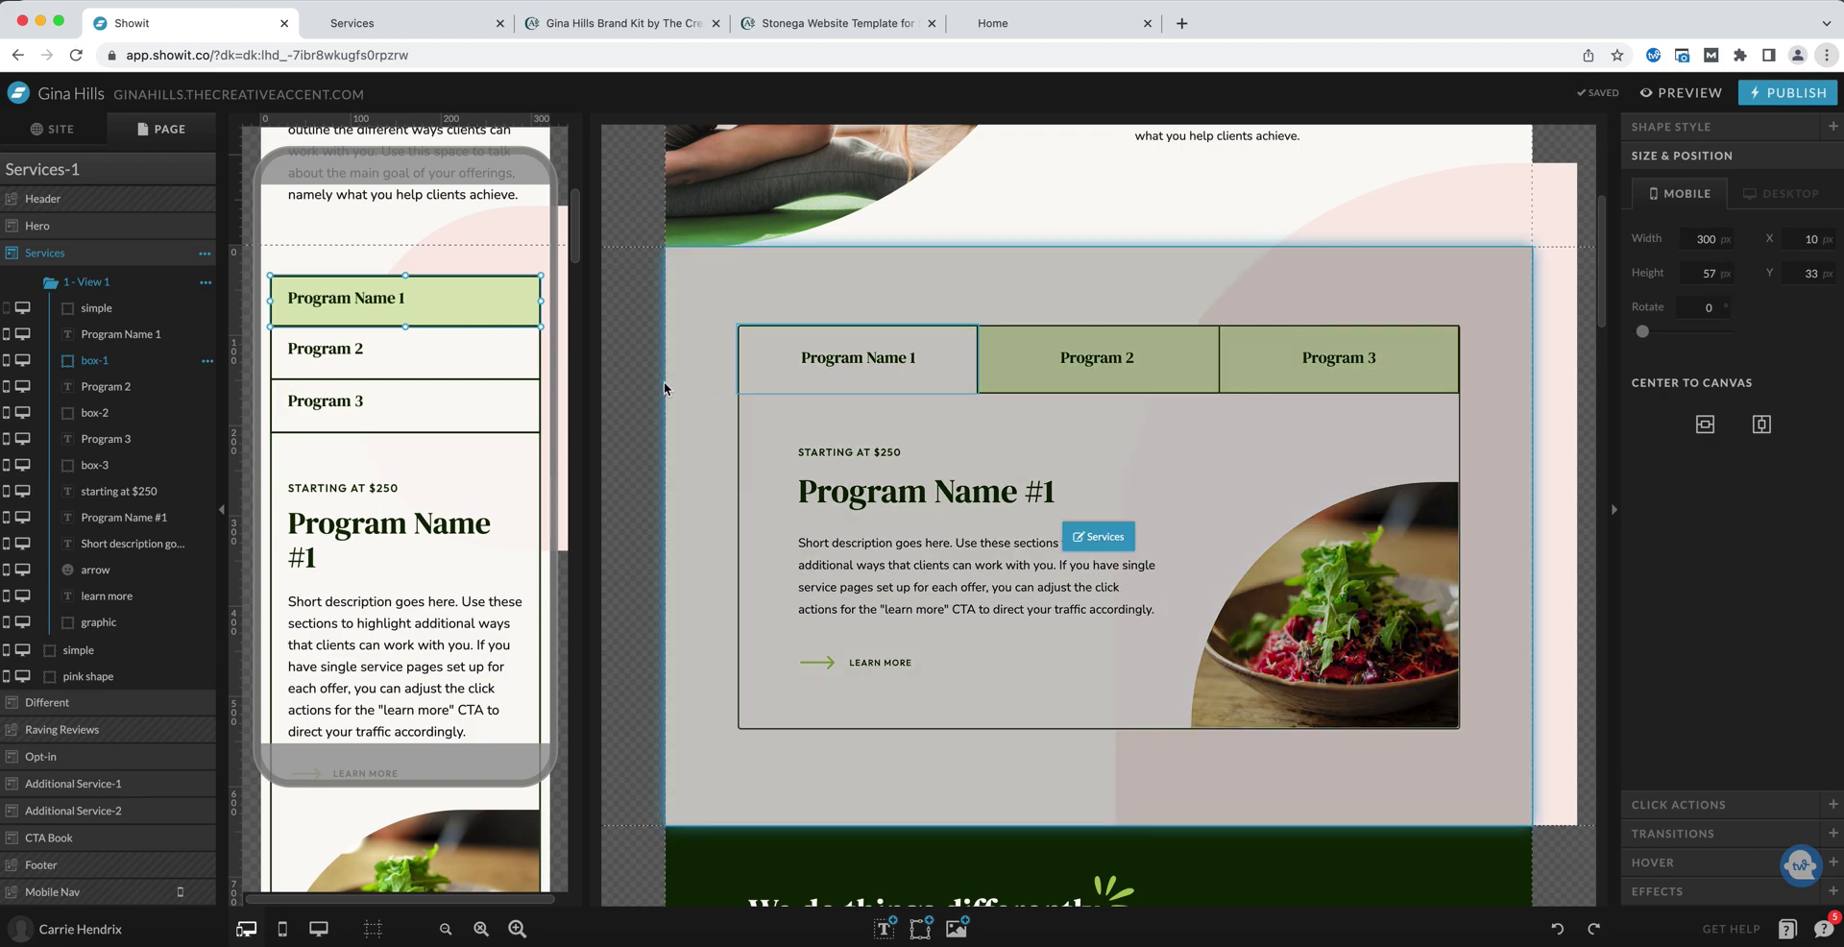
click(325, 251)
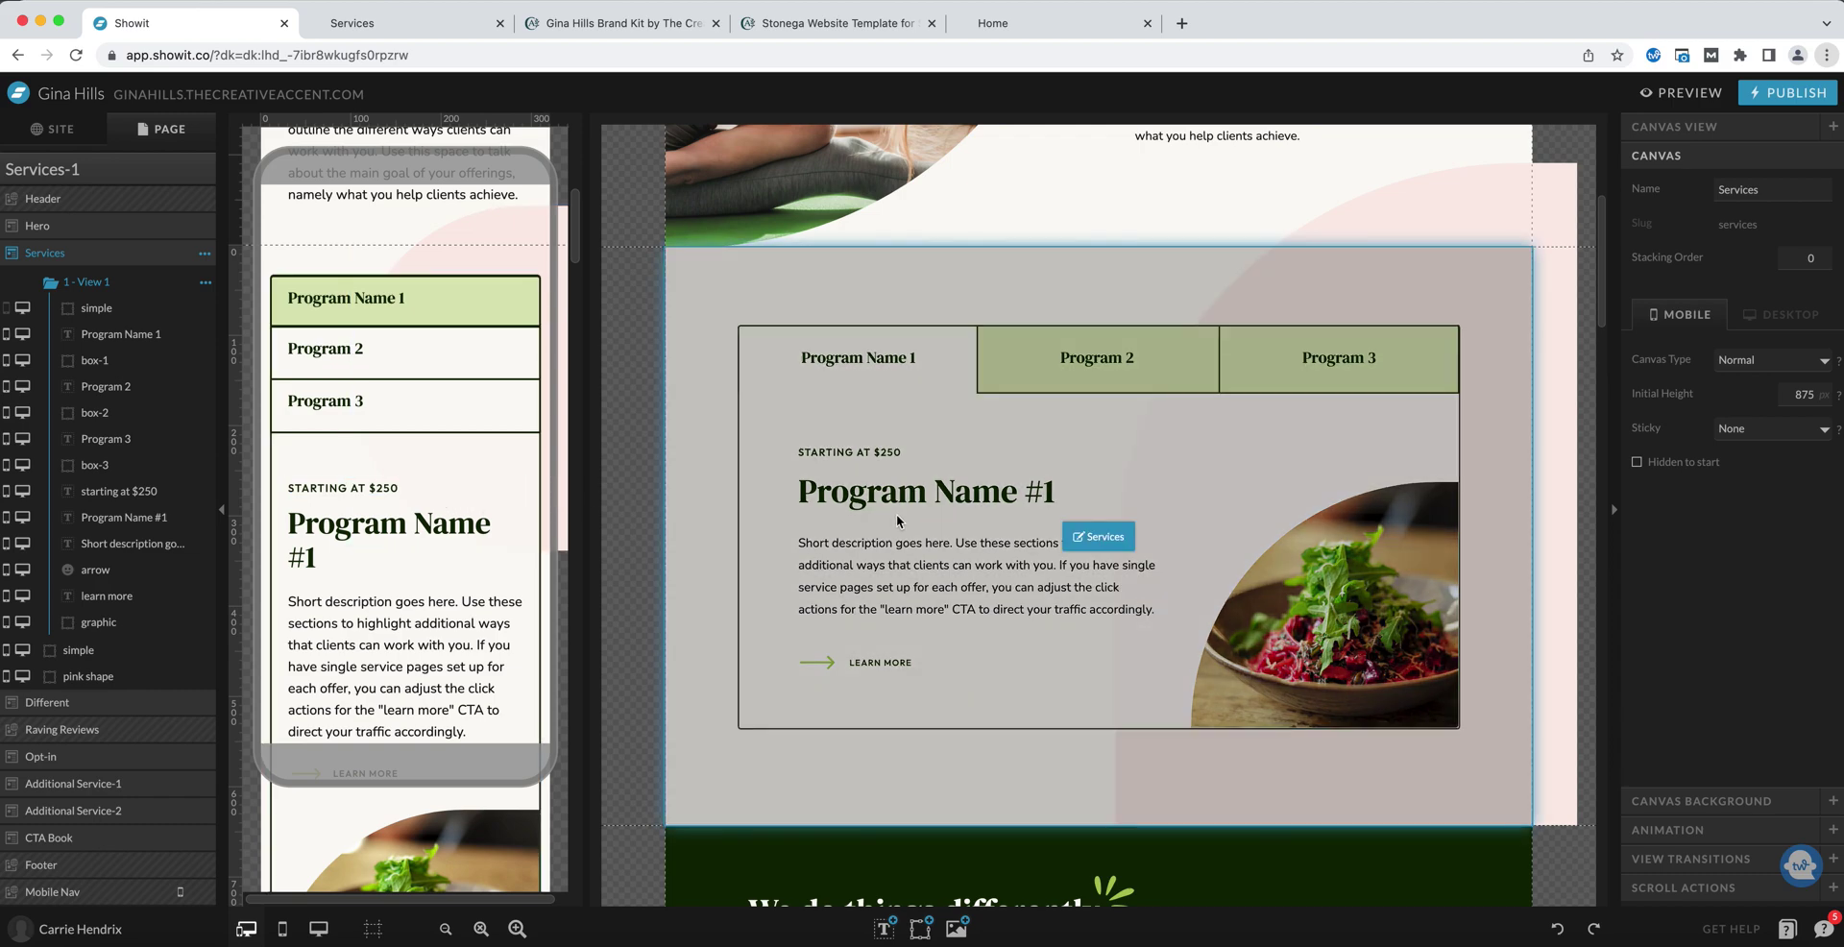
On desktop, review the Click Actions of Program Name 1, Program 2 (View 2) and Program 3 (View 3).
click(880, 363)
click(853, 363)
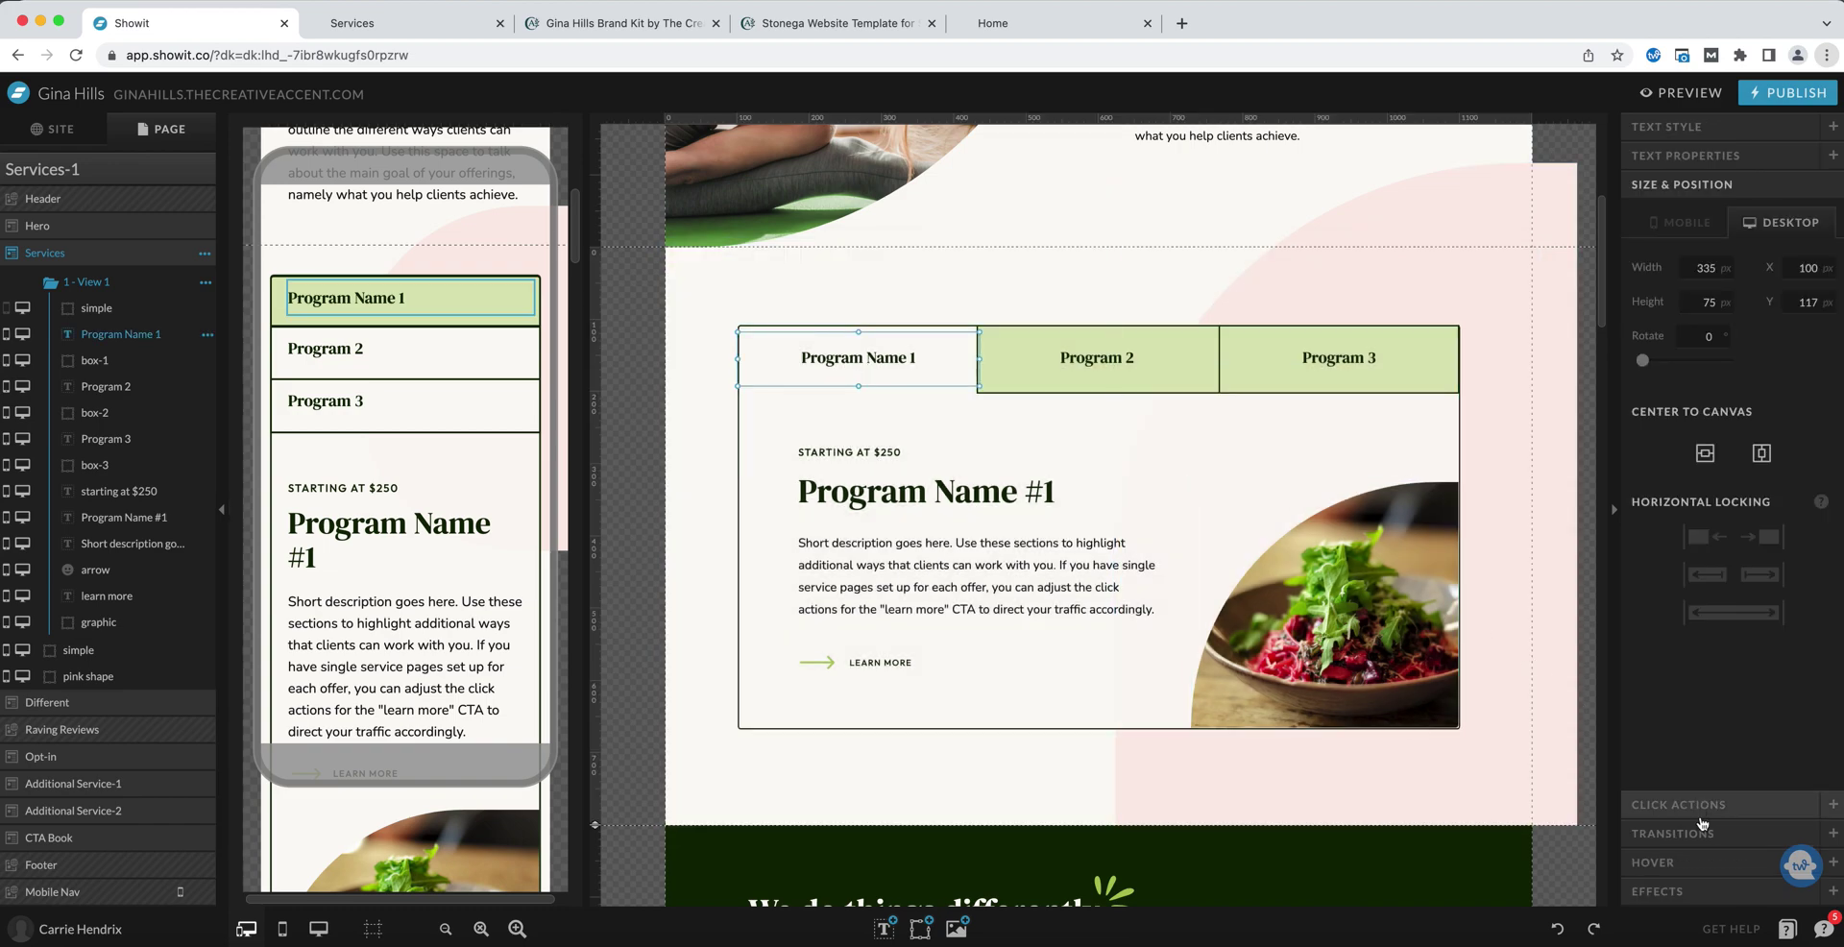
click(1698, 805)
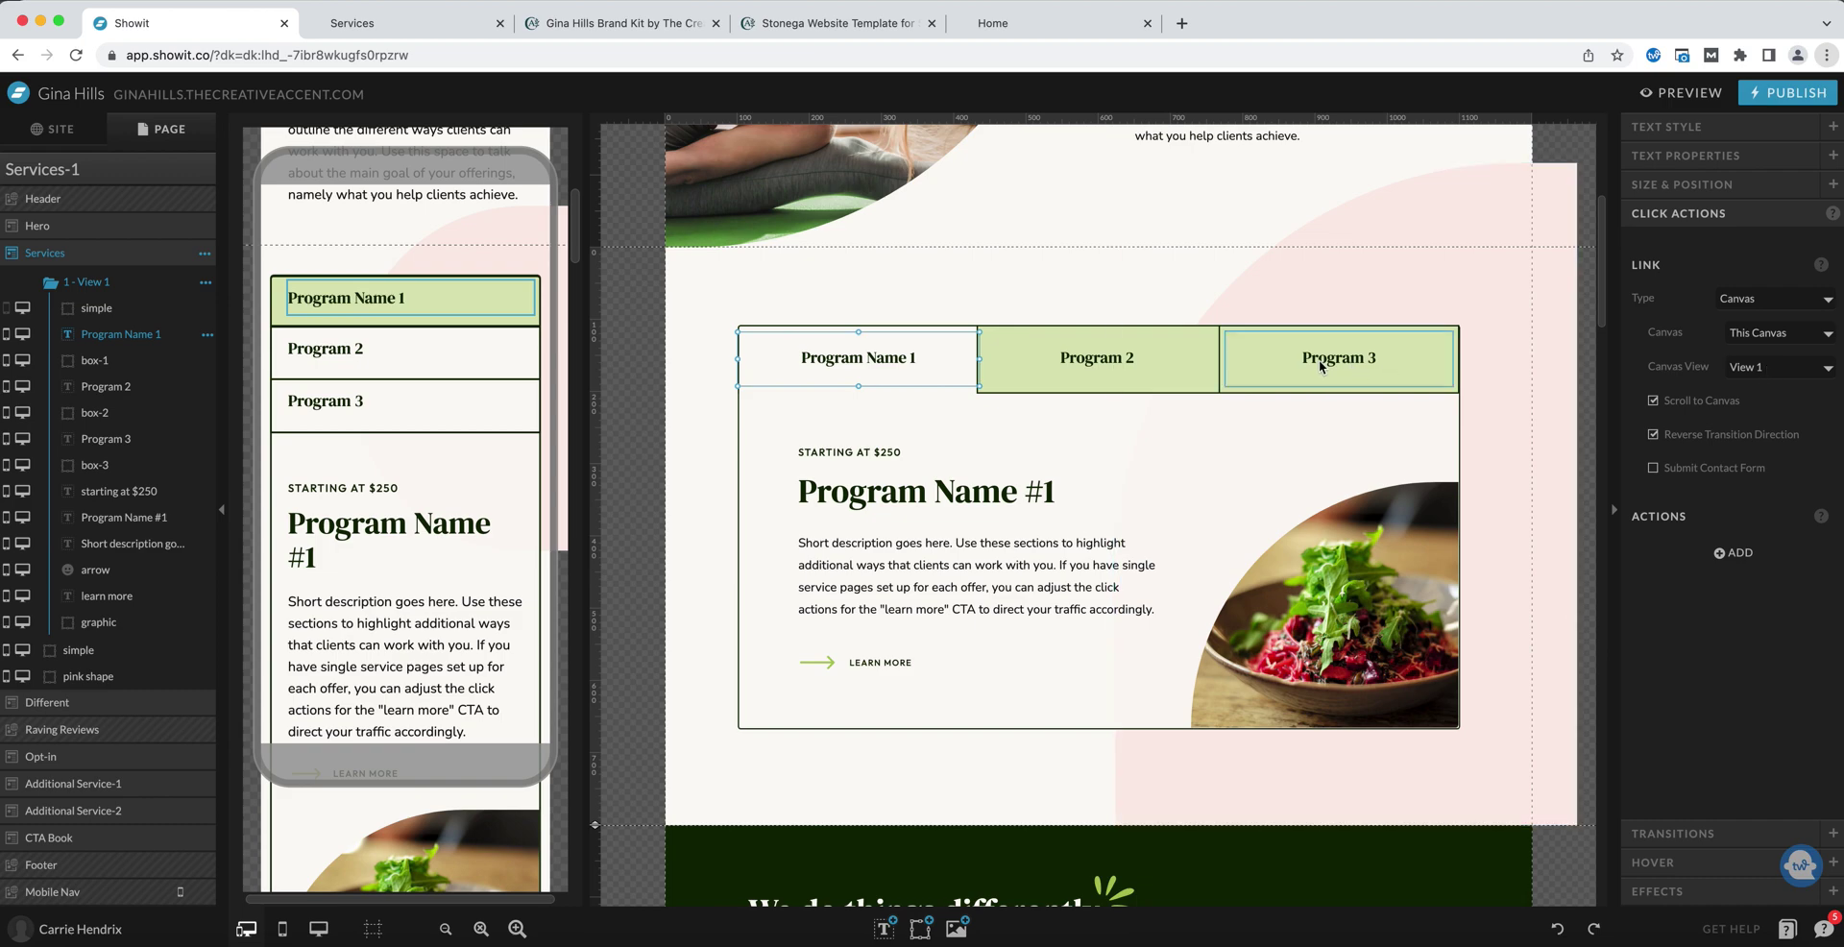
click(1168, 350)
click(1344, 353)
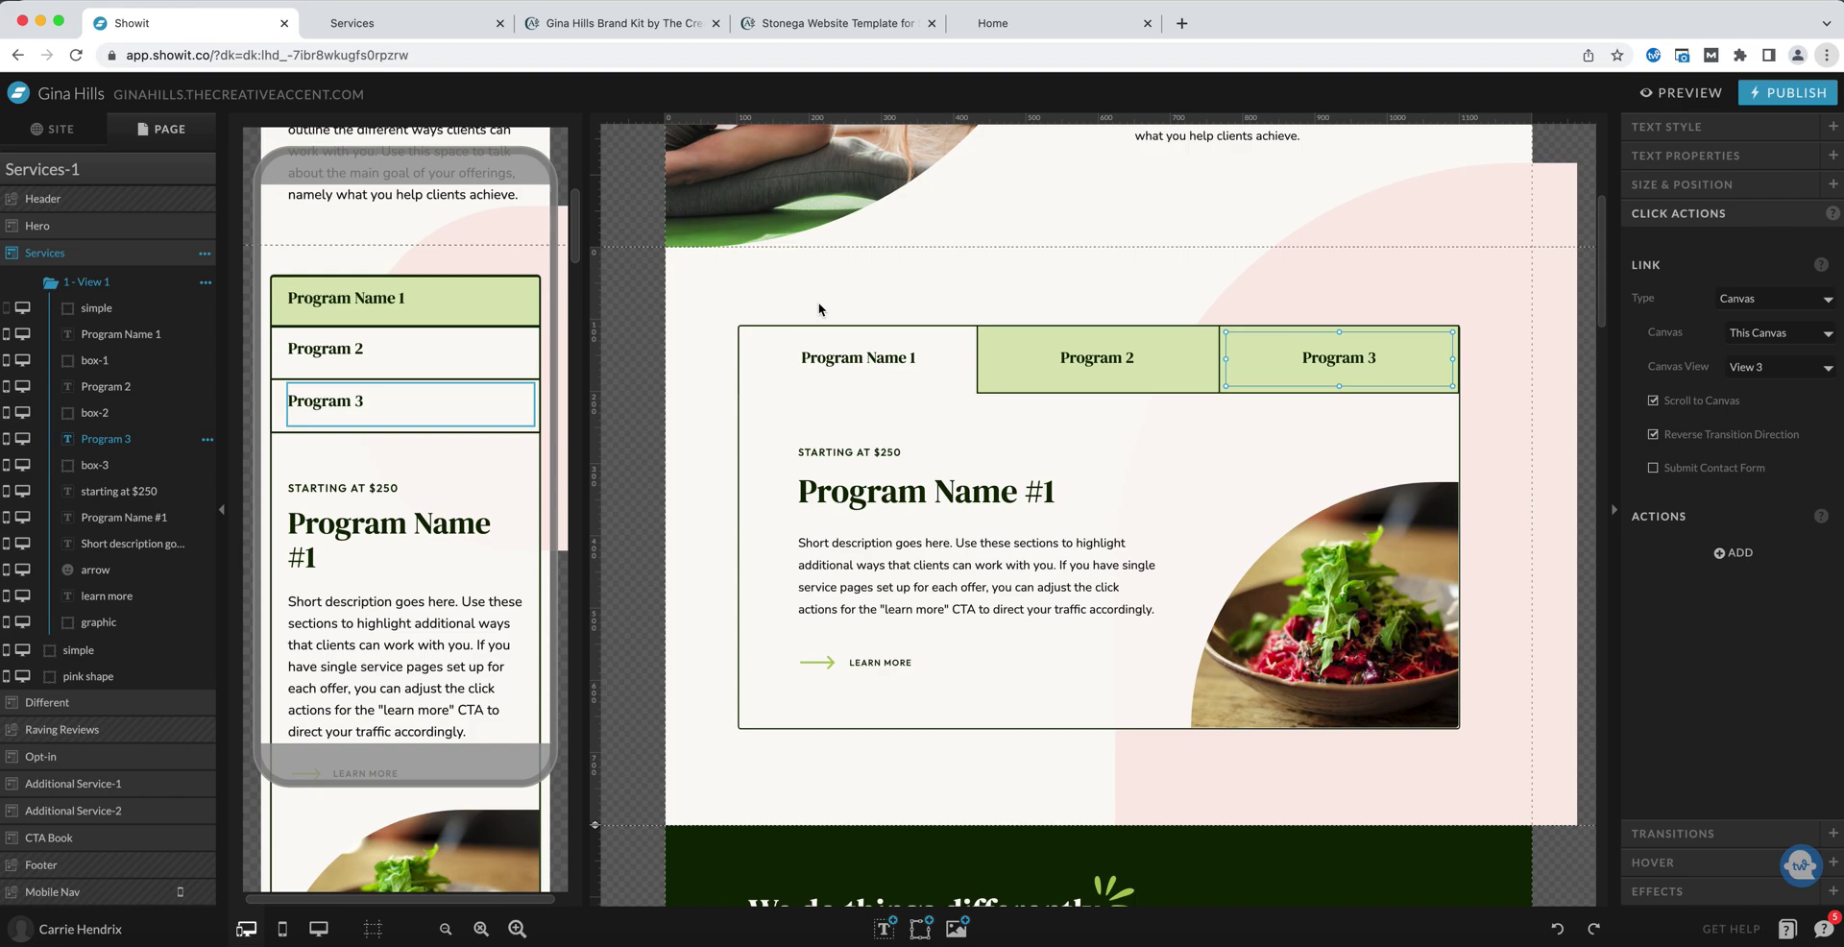
Duplicate the Additional Service-1 canvas and drag the copy below Additional Service-2 in the layers list.
scroll(1026, 562, down, 4)
scroll(1023, 562, down, 15)
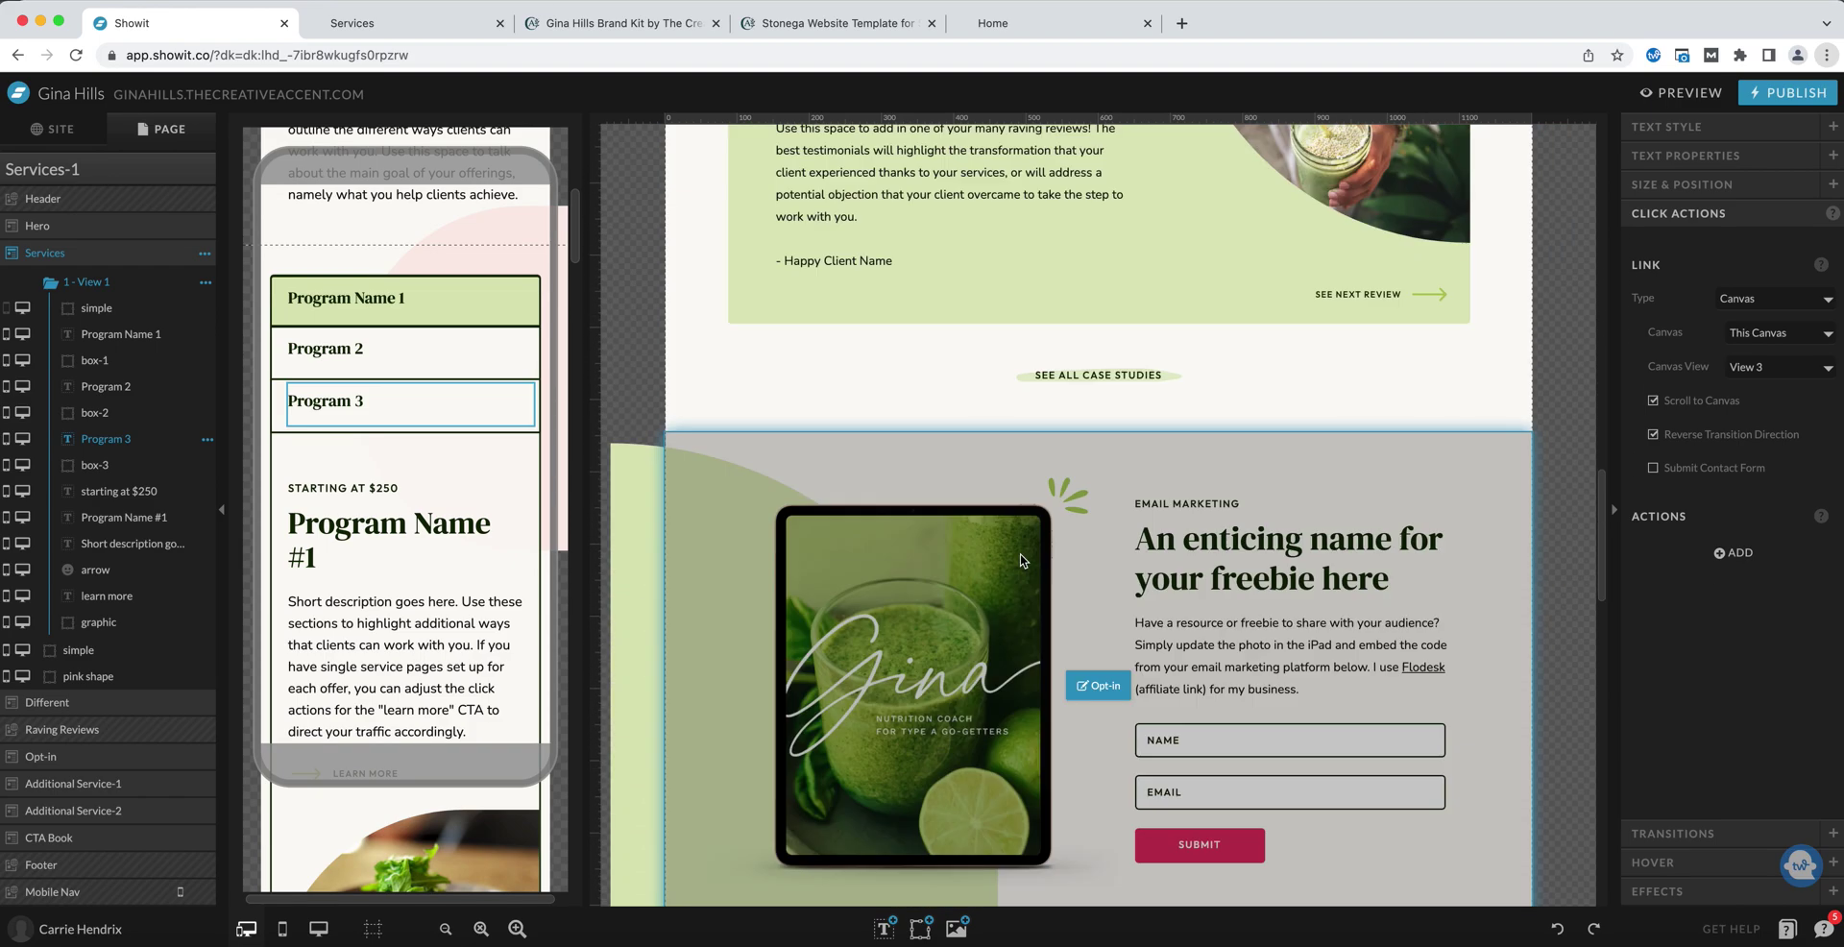
scroll(1022, 561, down, 8)
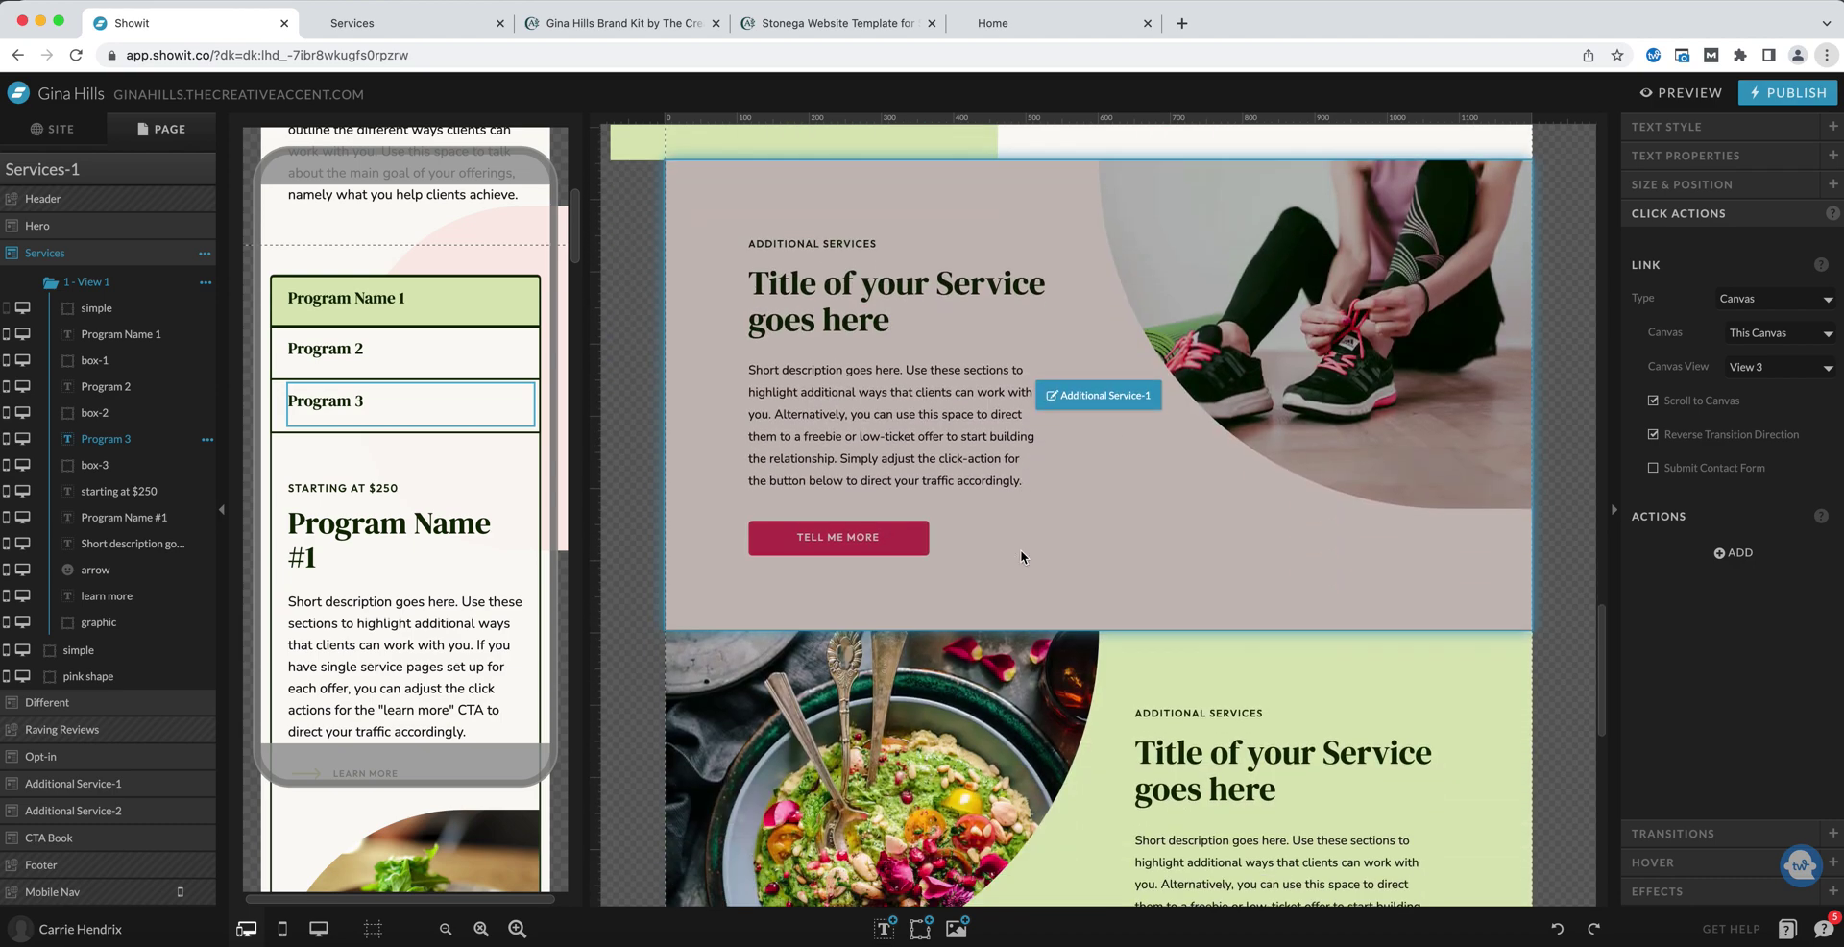
scroll(1022, 556, down, 1)
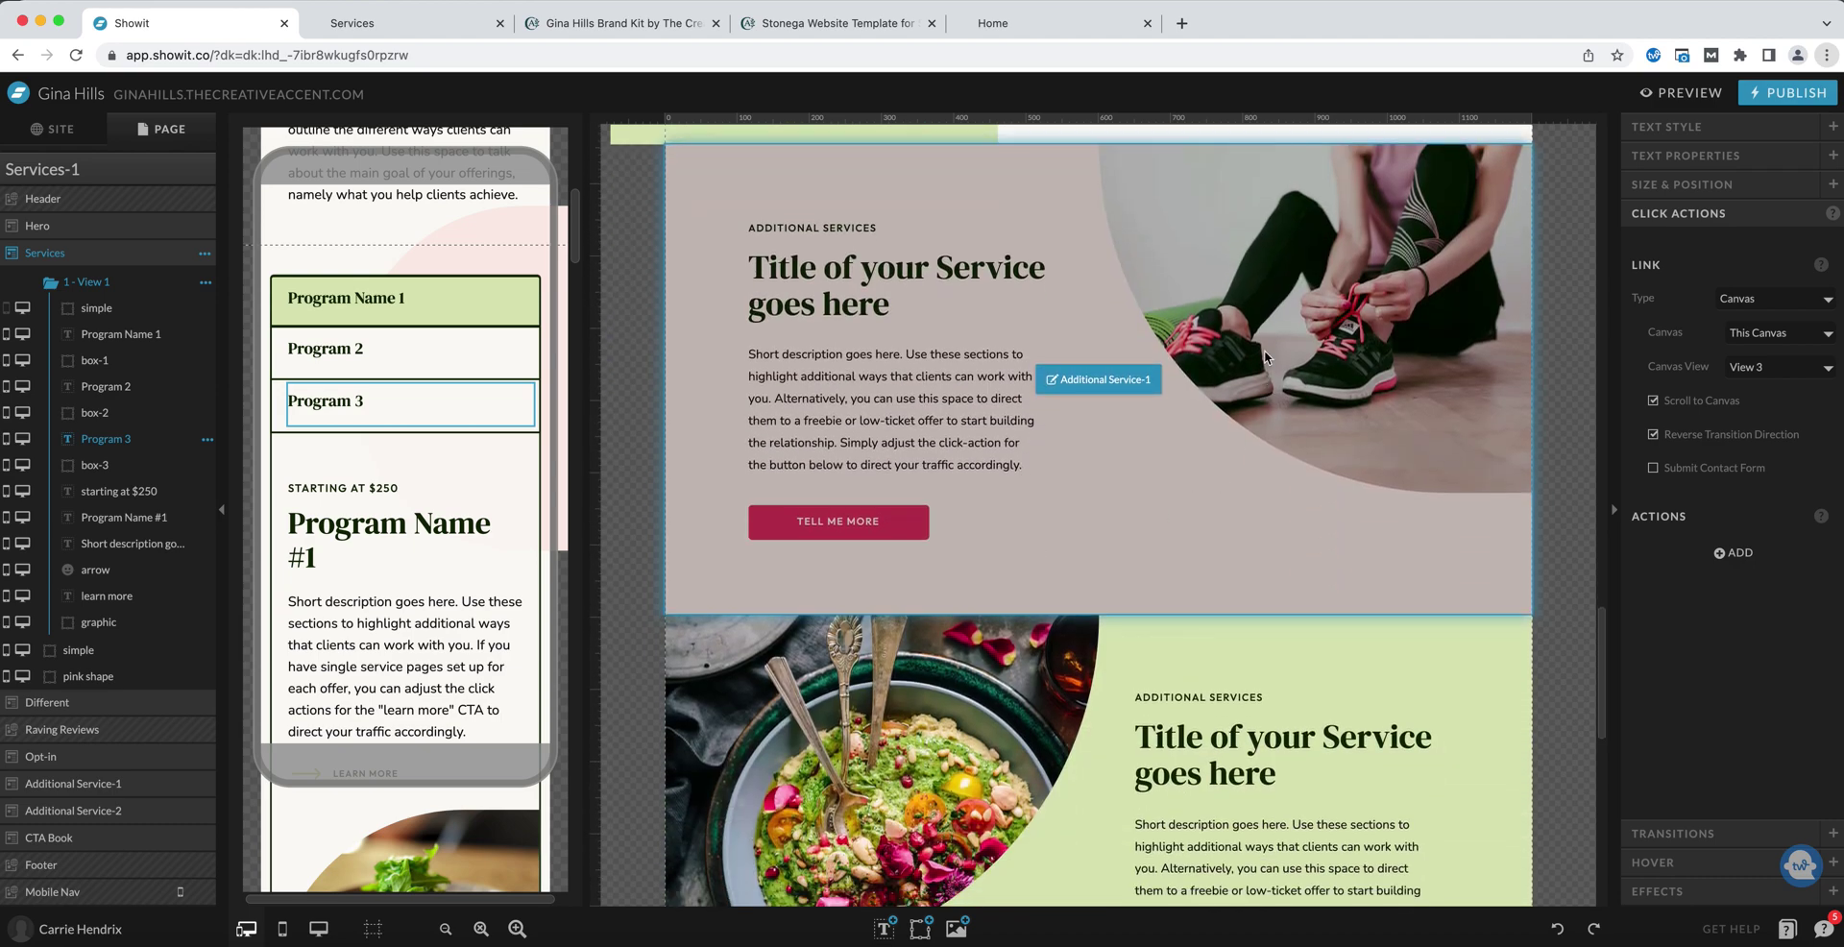
click(1097, 587)
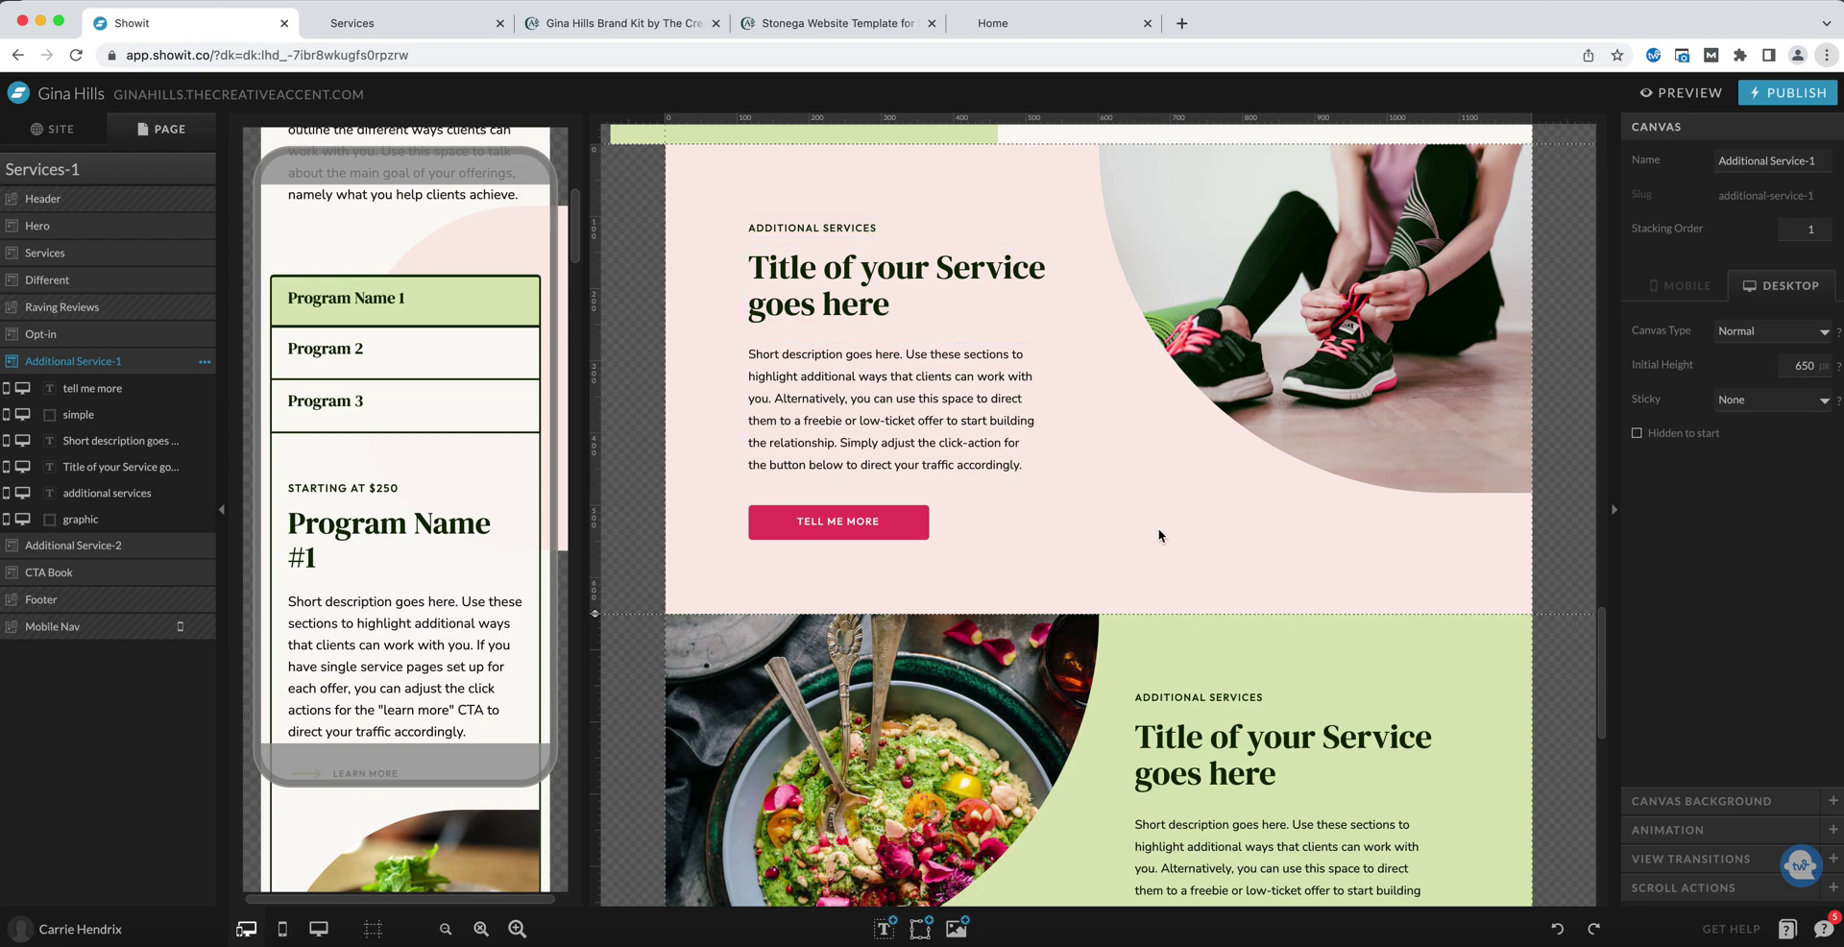
scroll(1133, 567, down, 2)
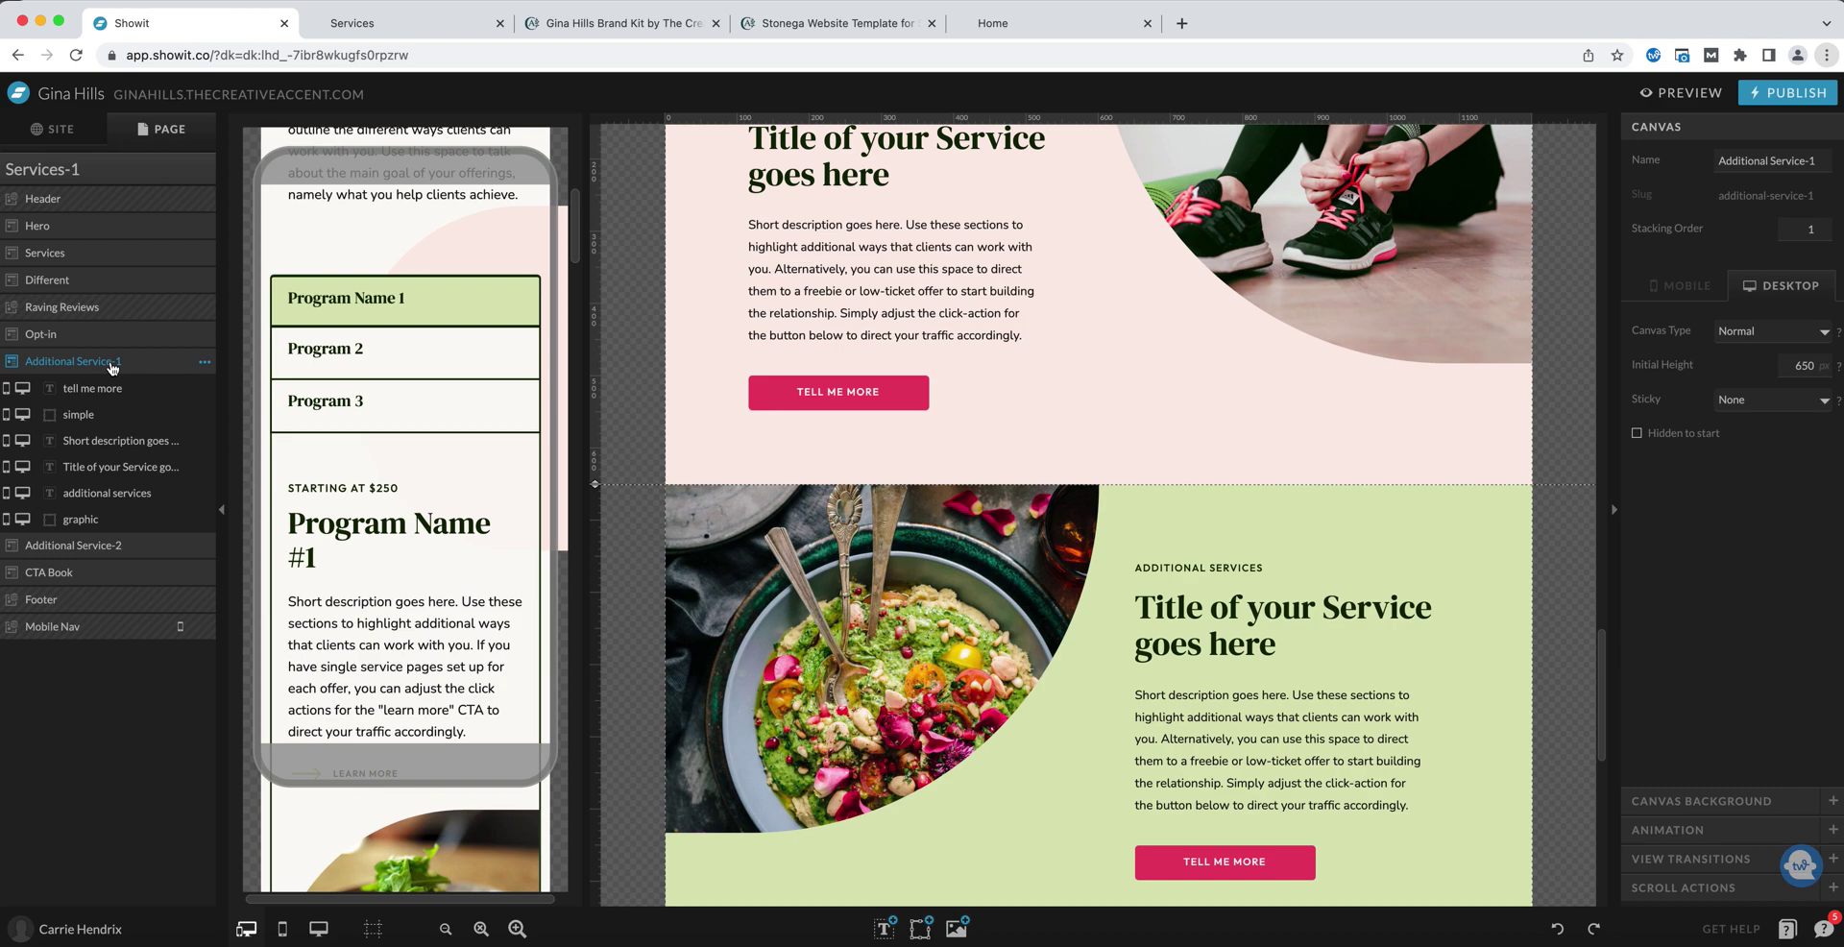
scroll(1200, 470, up, 3)
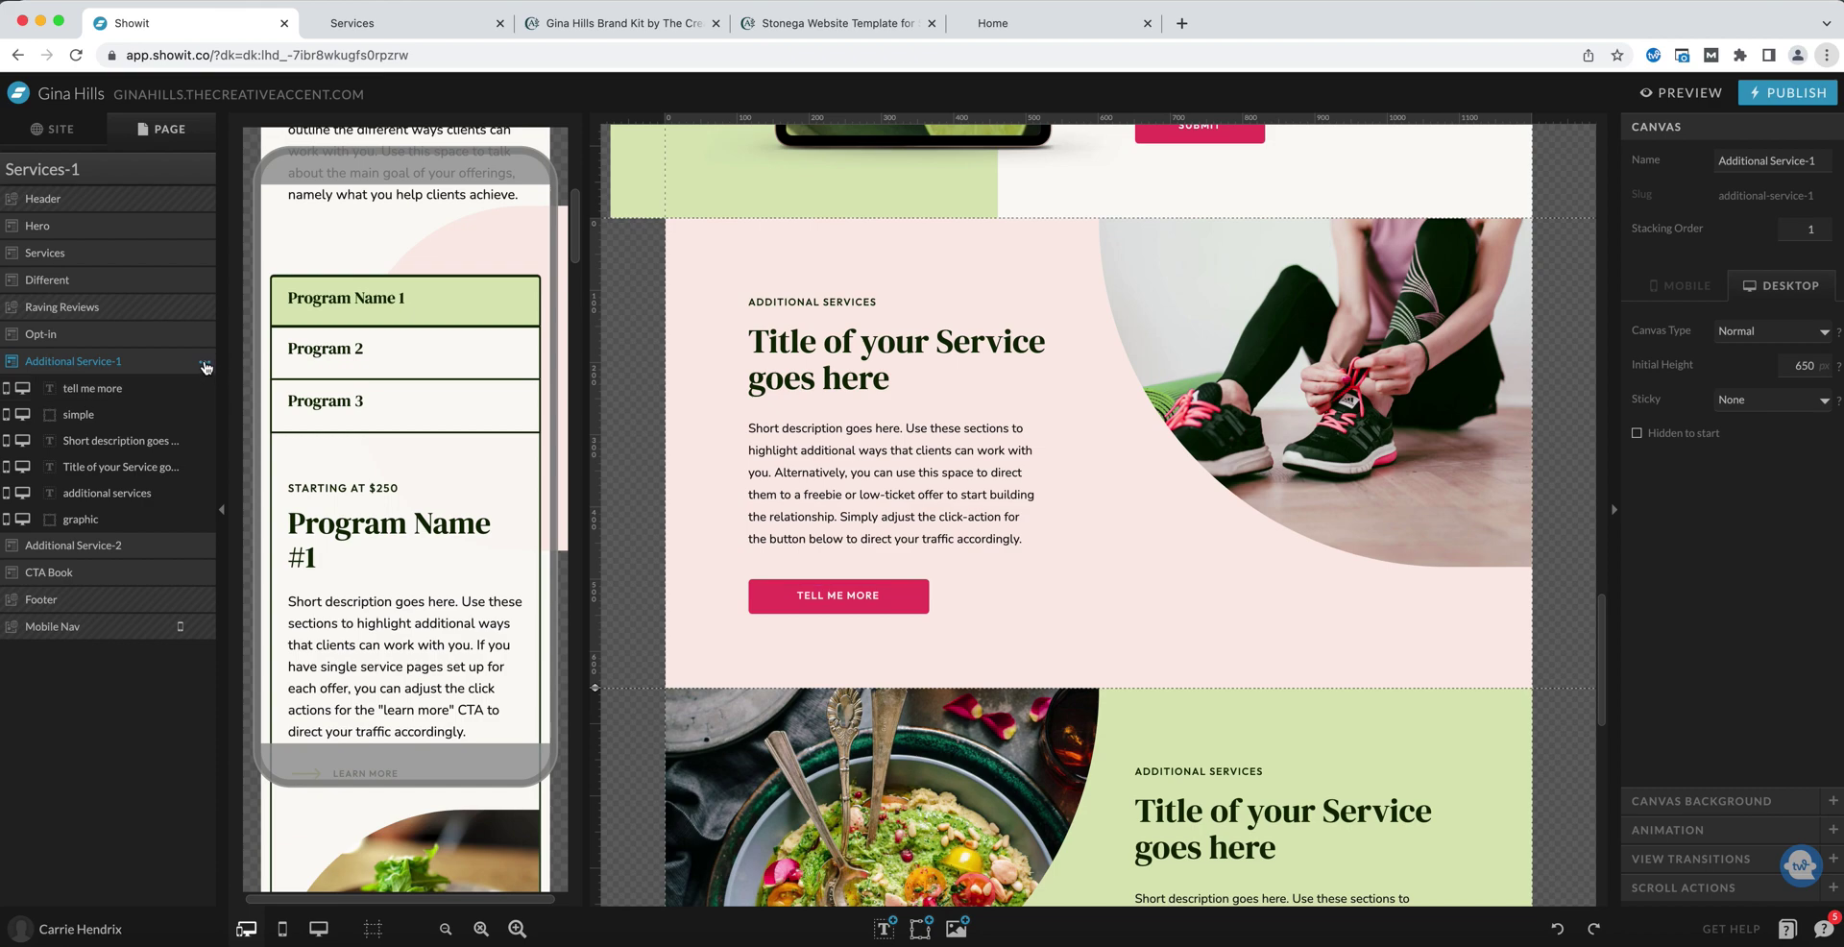
click(204, 365)
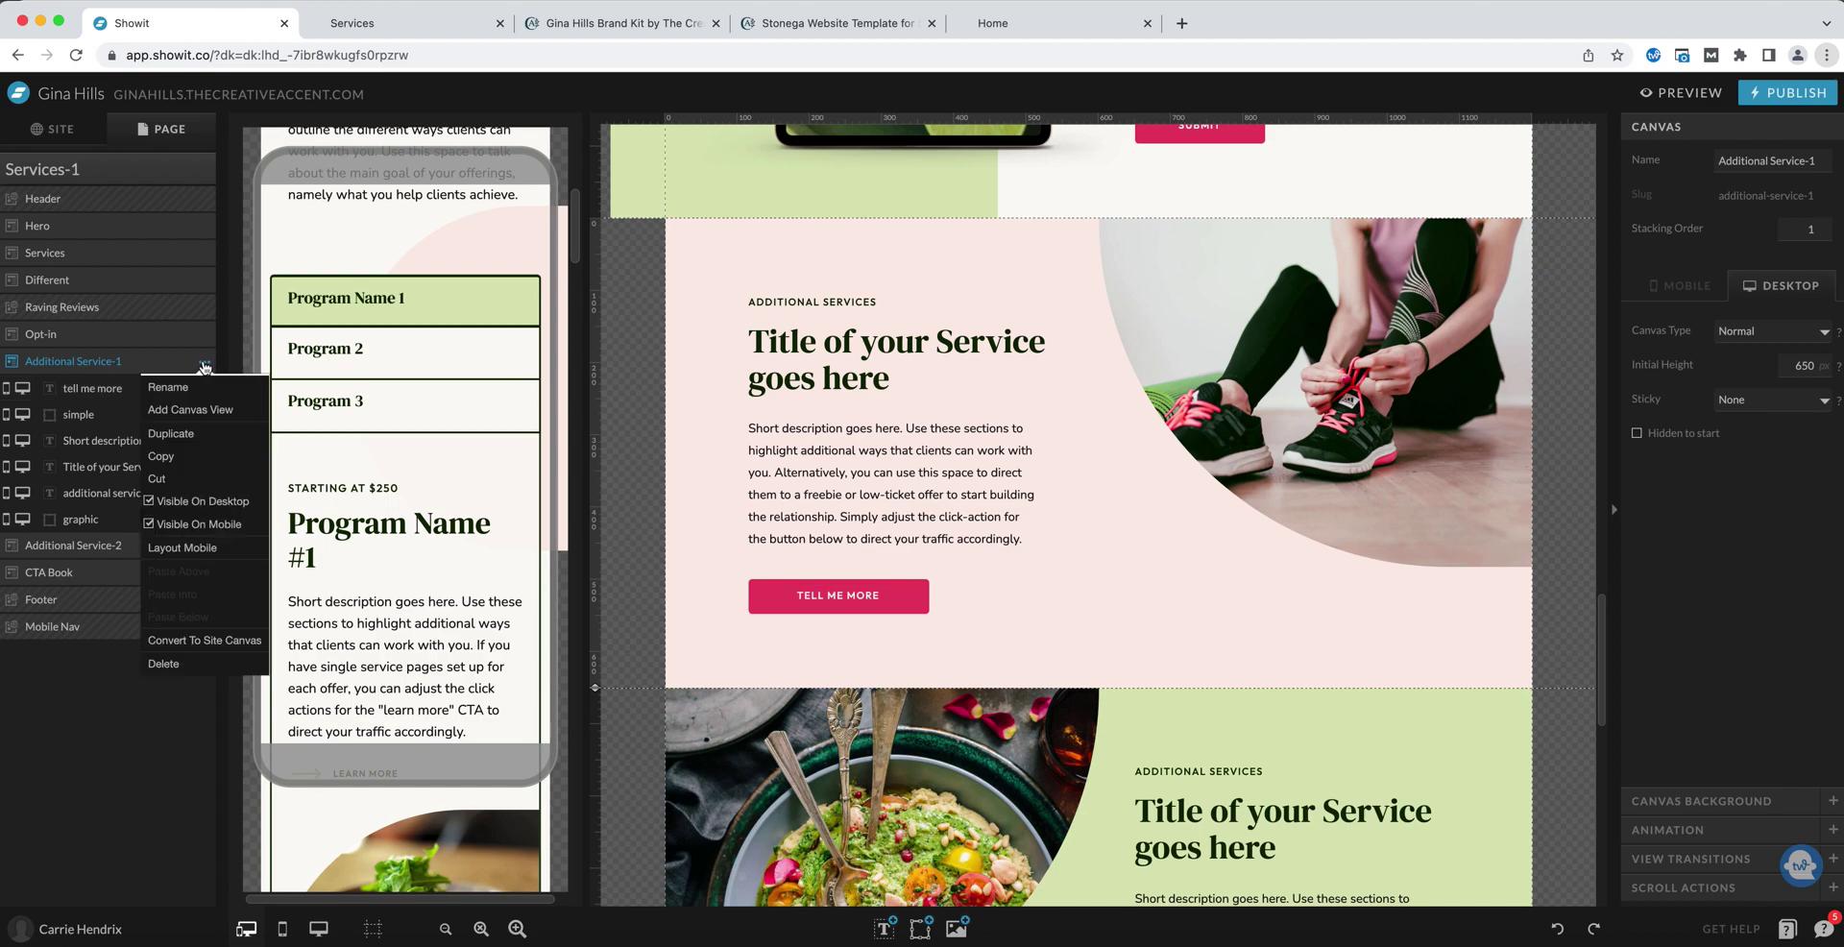
click(171, 433)
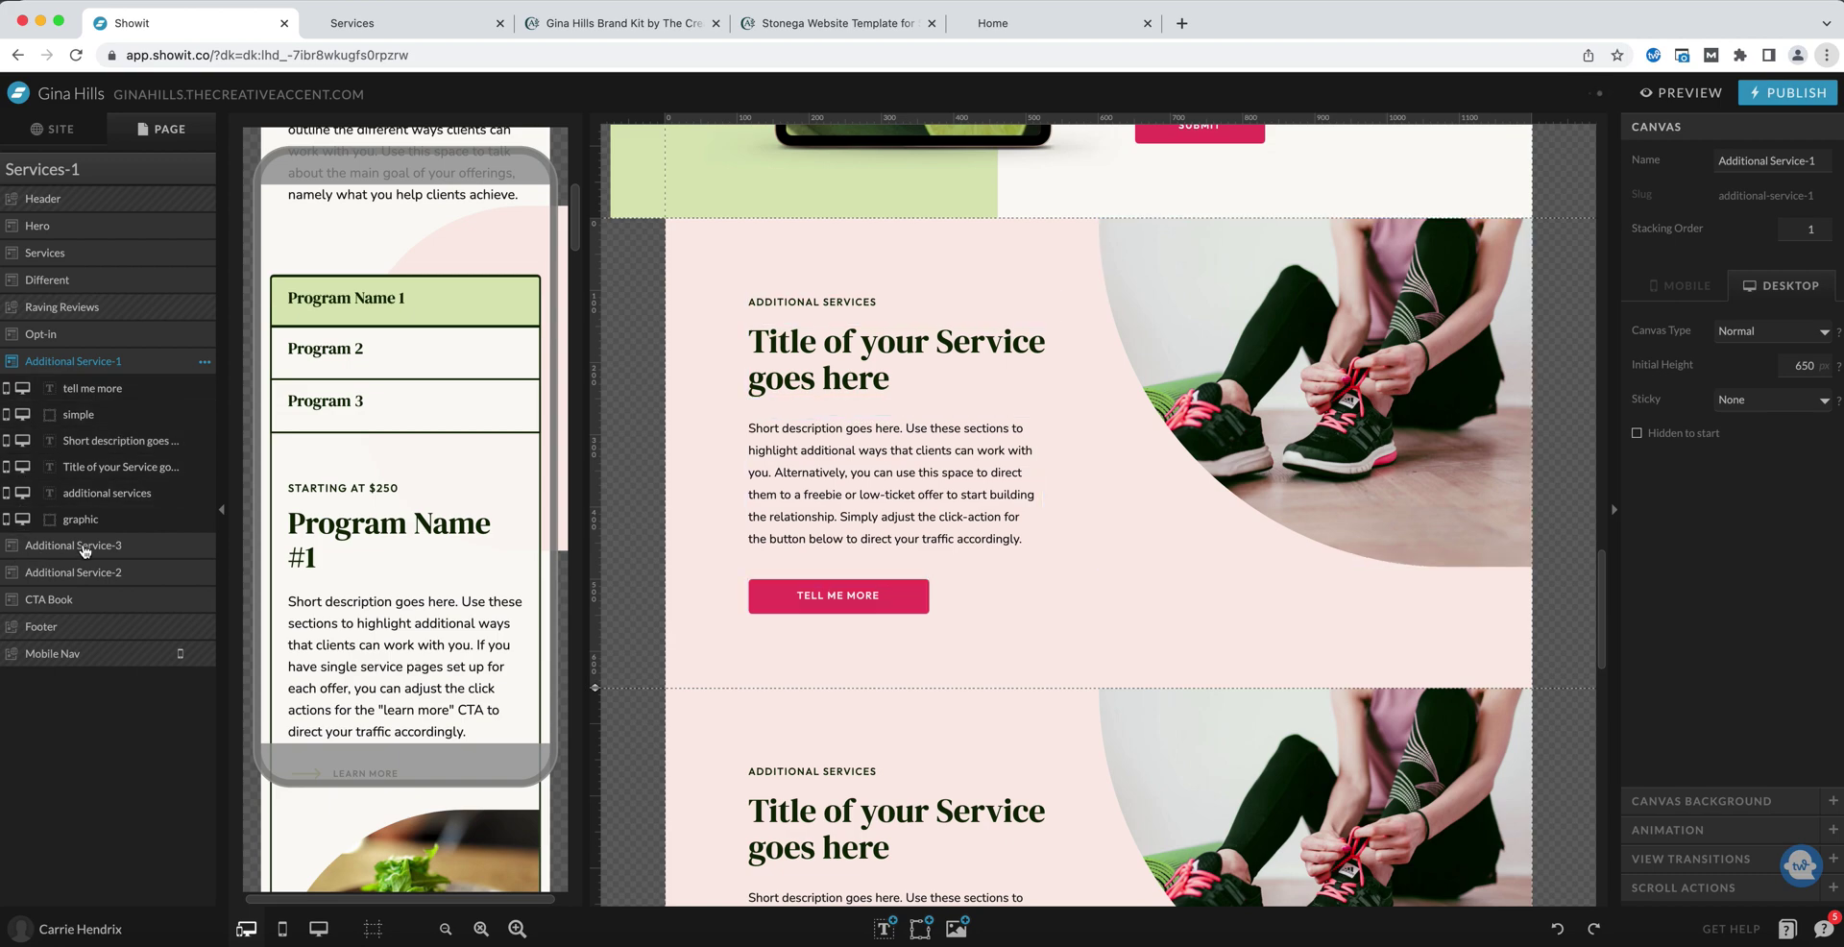
scroll(1042, 605, down, 3)
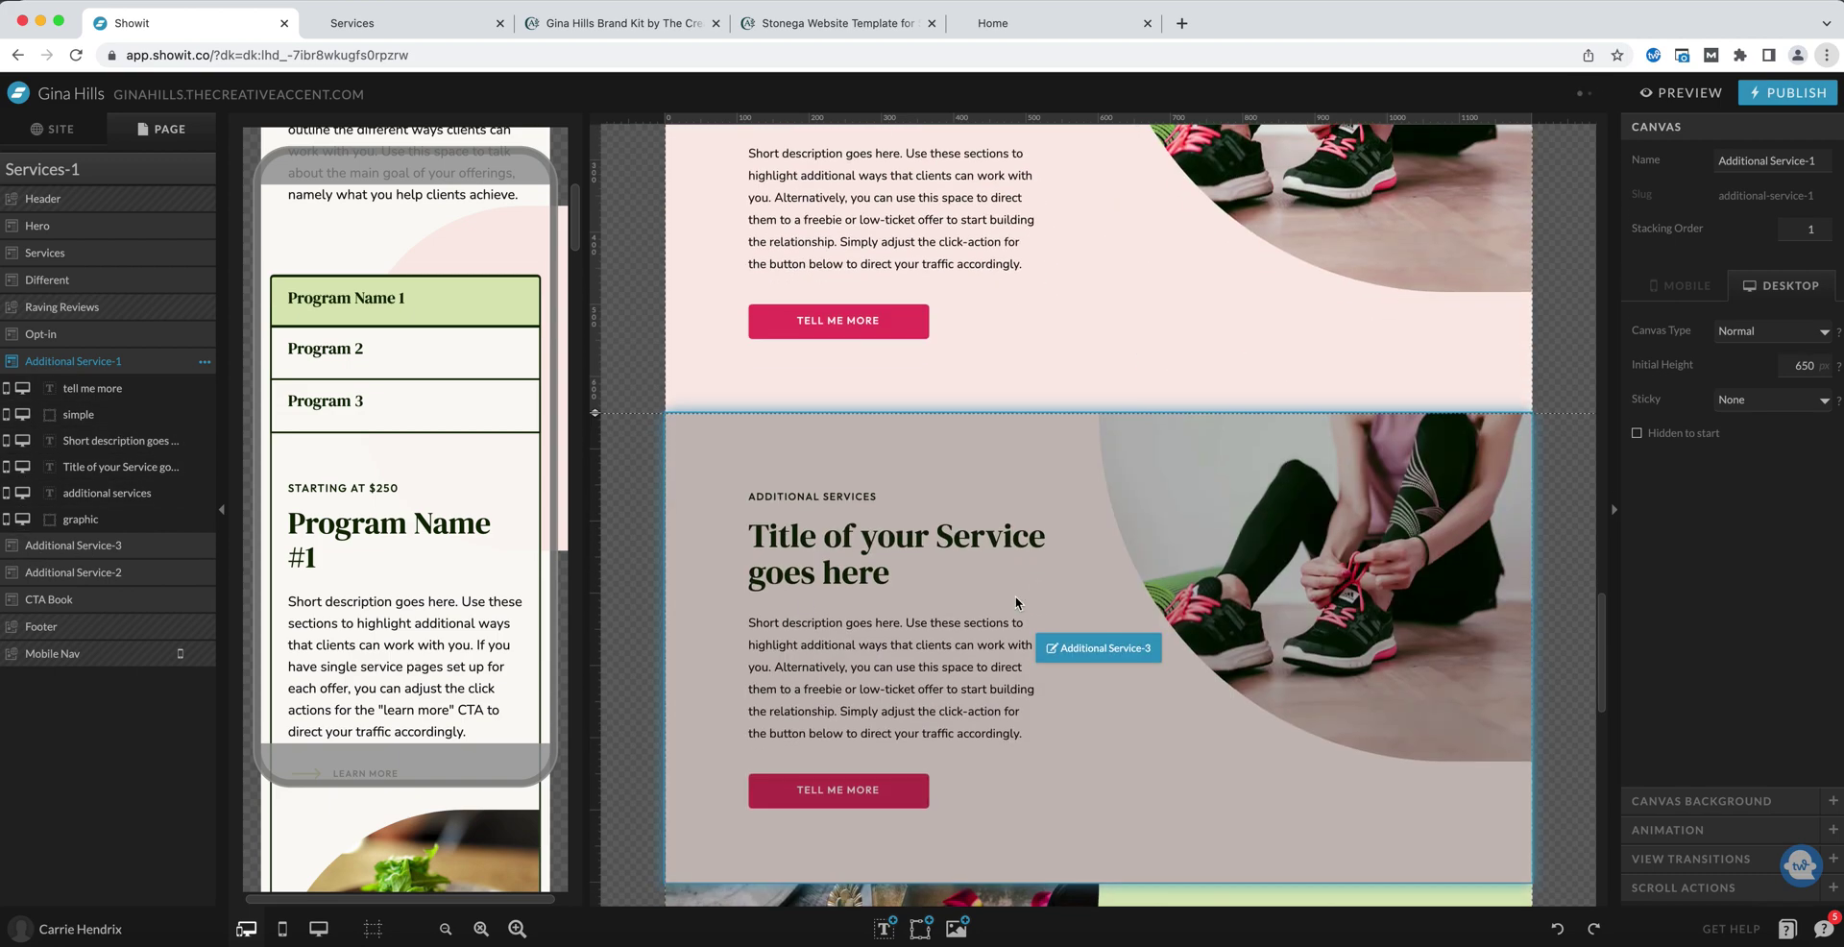
drag(108, 556, 107, 586)
scroll(1443, 641, down, 5)
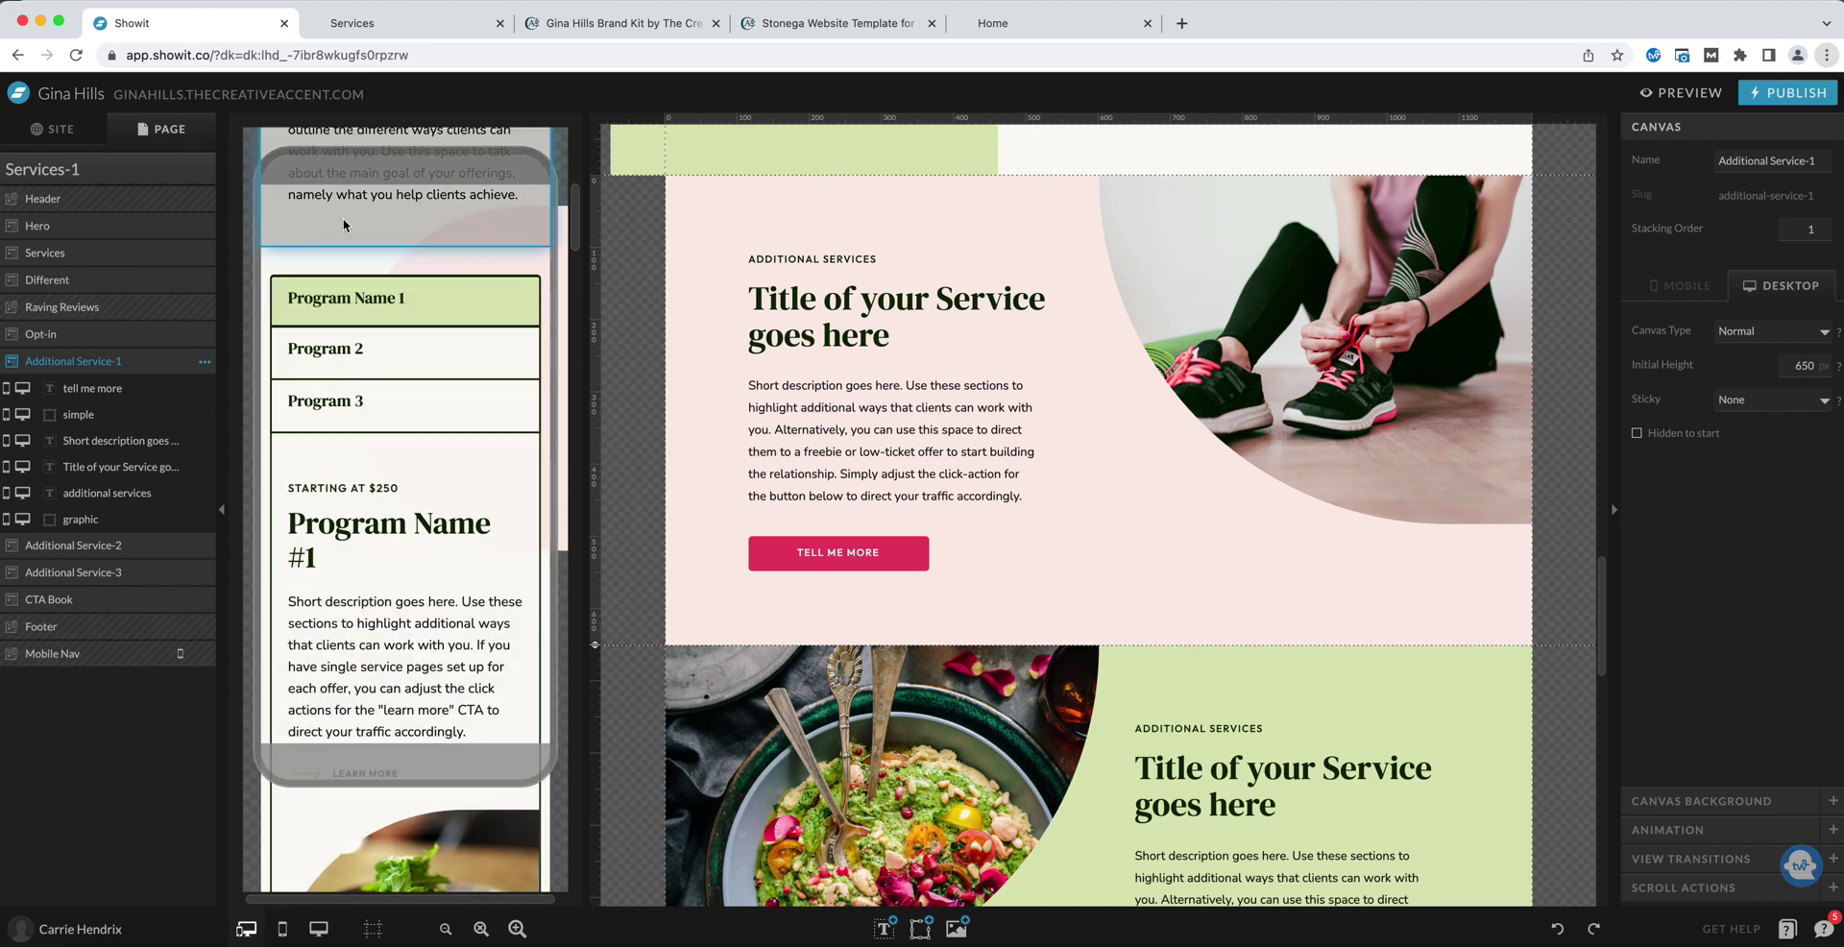
Open the Single Service page and scroll through it.
click(58, 134)
click(53, 415)
scroll(1237, 541, up, 10)
scroll(1233, 540, up, 3)
scroll(1231, 536, up, 7)
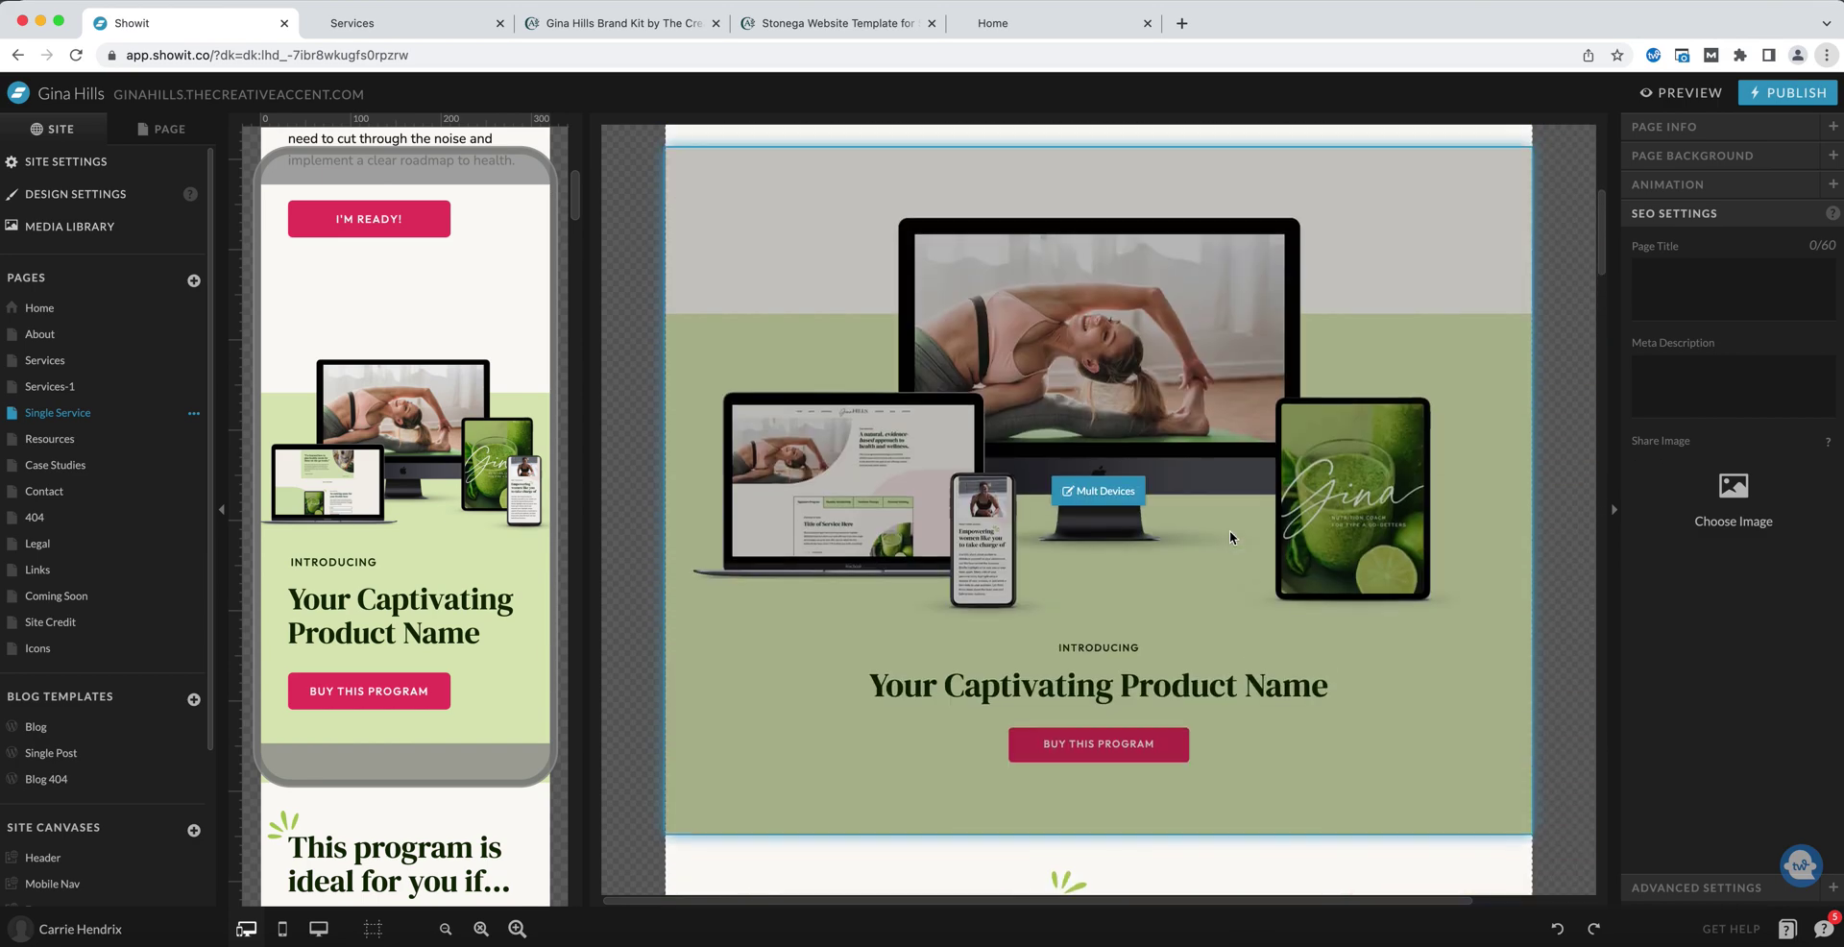
scroll(1232, 538, up, 5)
scroll(1230, 535, down, 3)
scroll(1232, 538, down, 3)
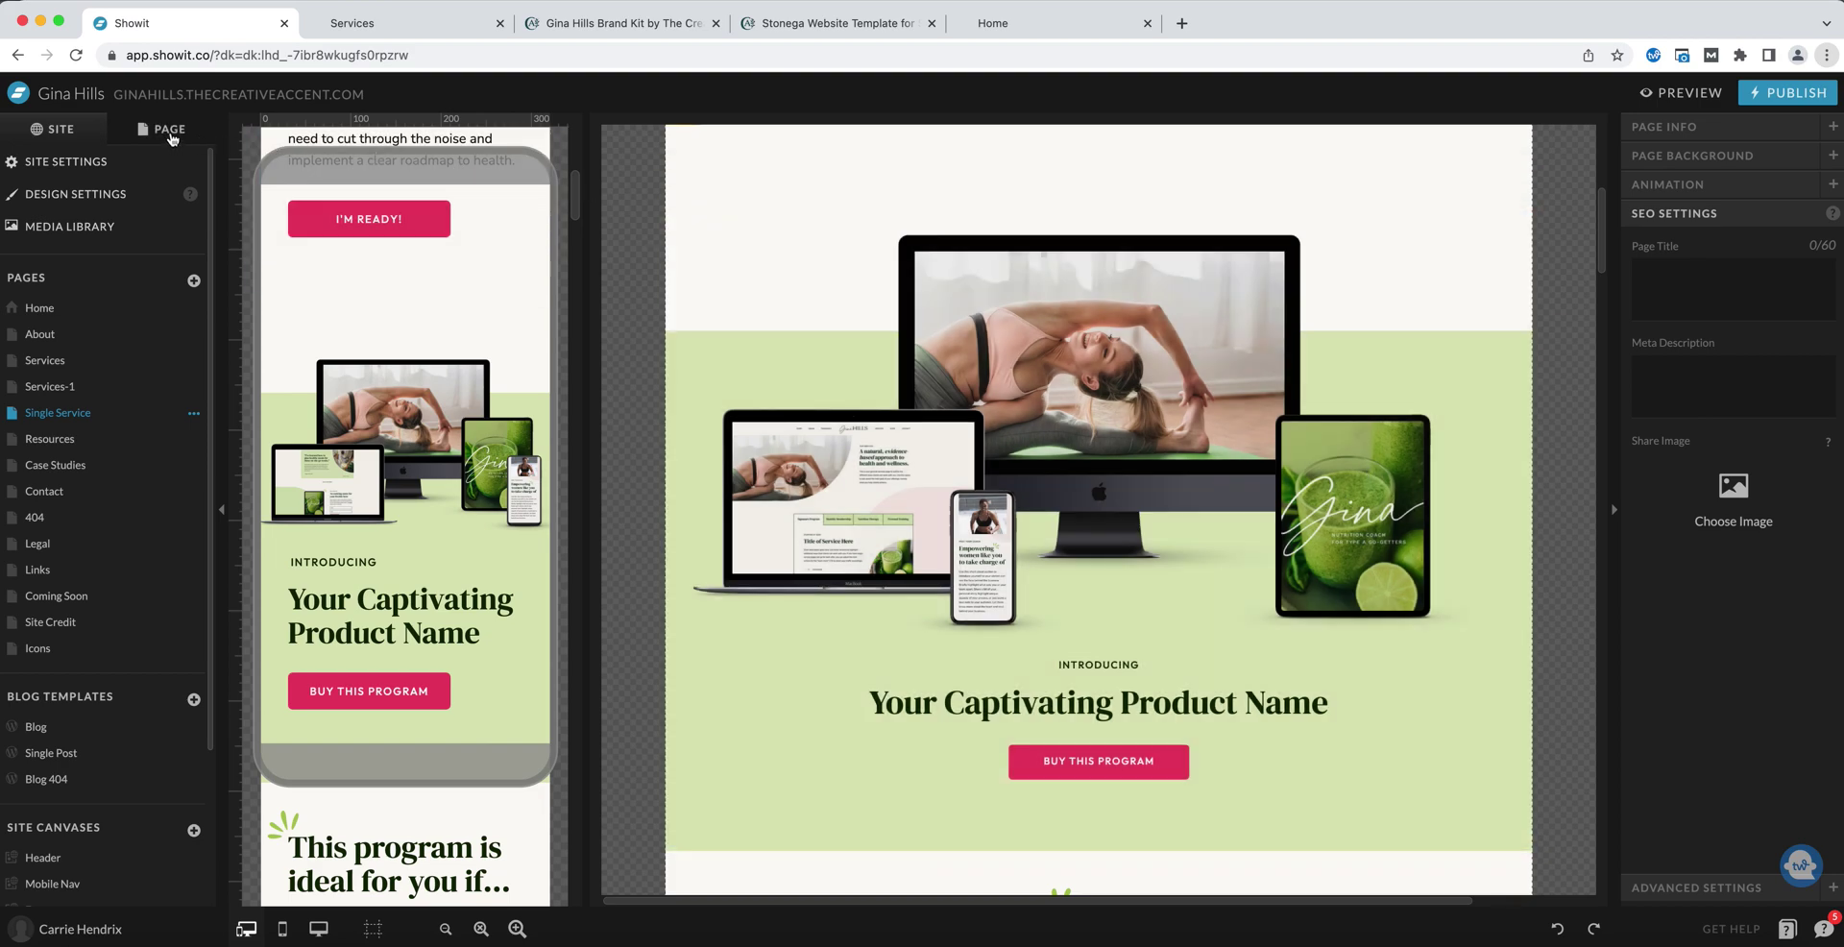
Copy the Mult Devices canvas from the Single Service page's sections list.
click(171, 133)
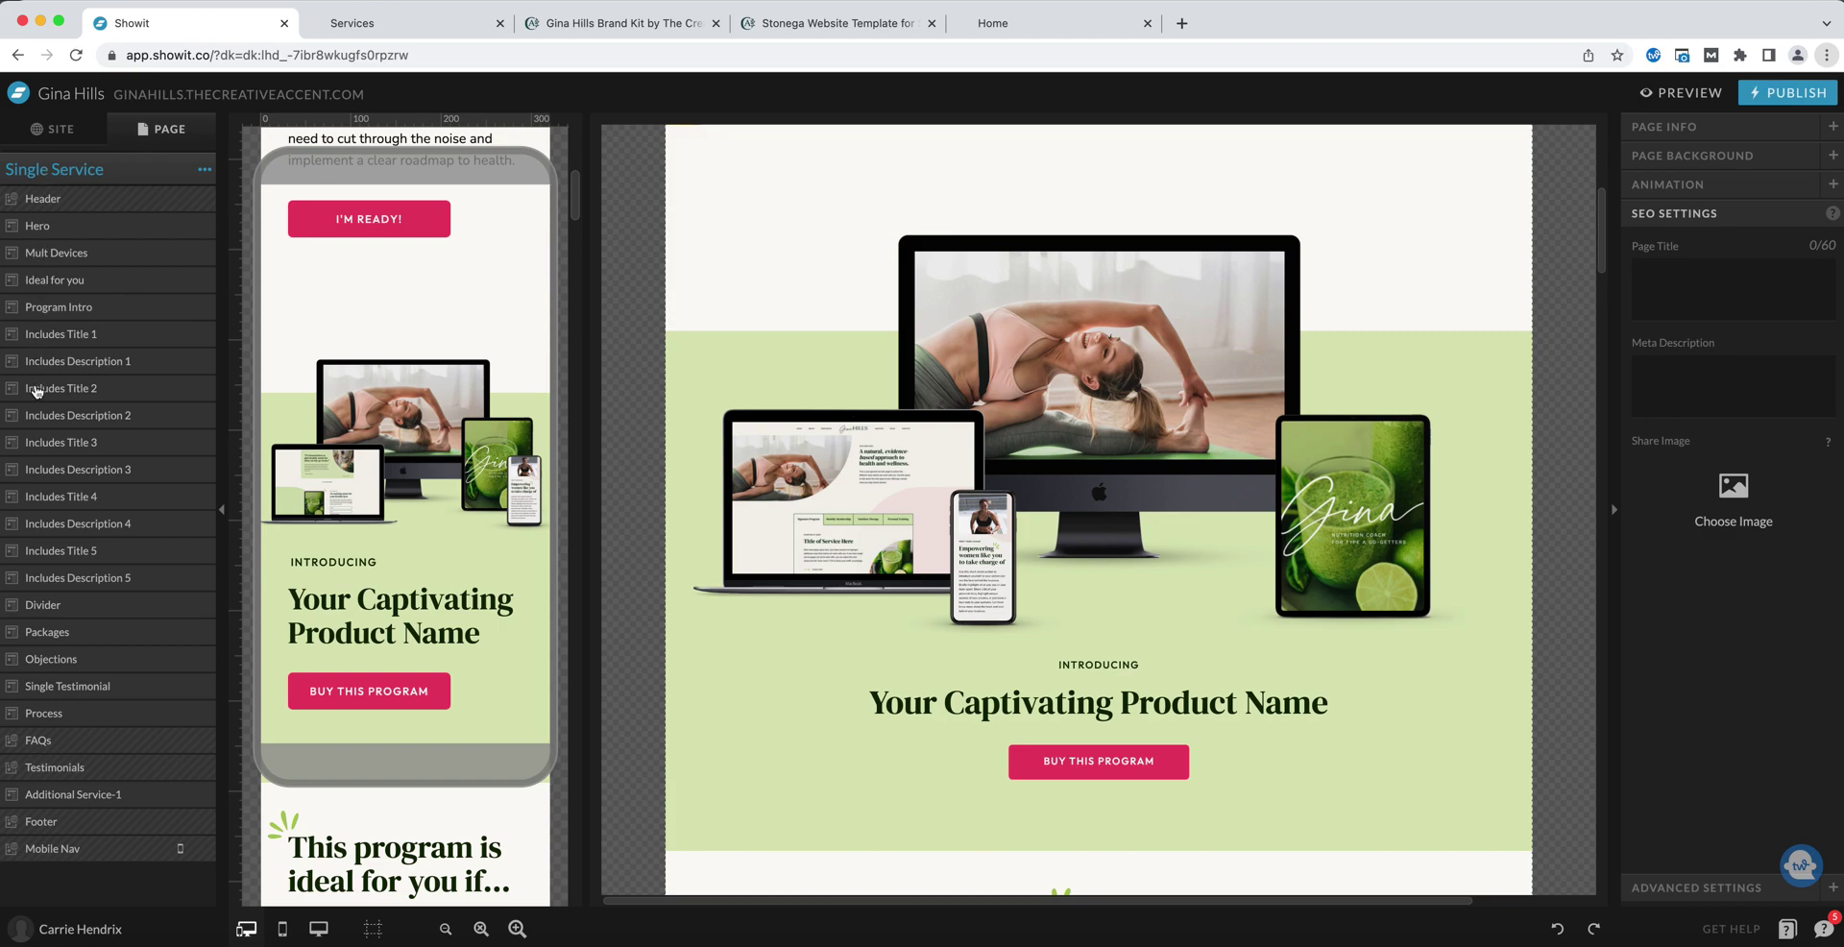
click(53, 255)
click(194, 255)
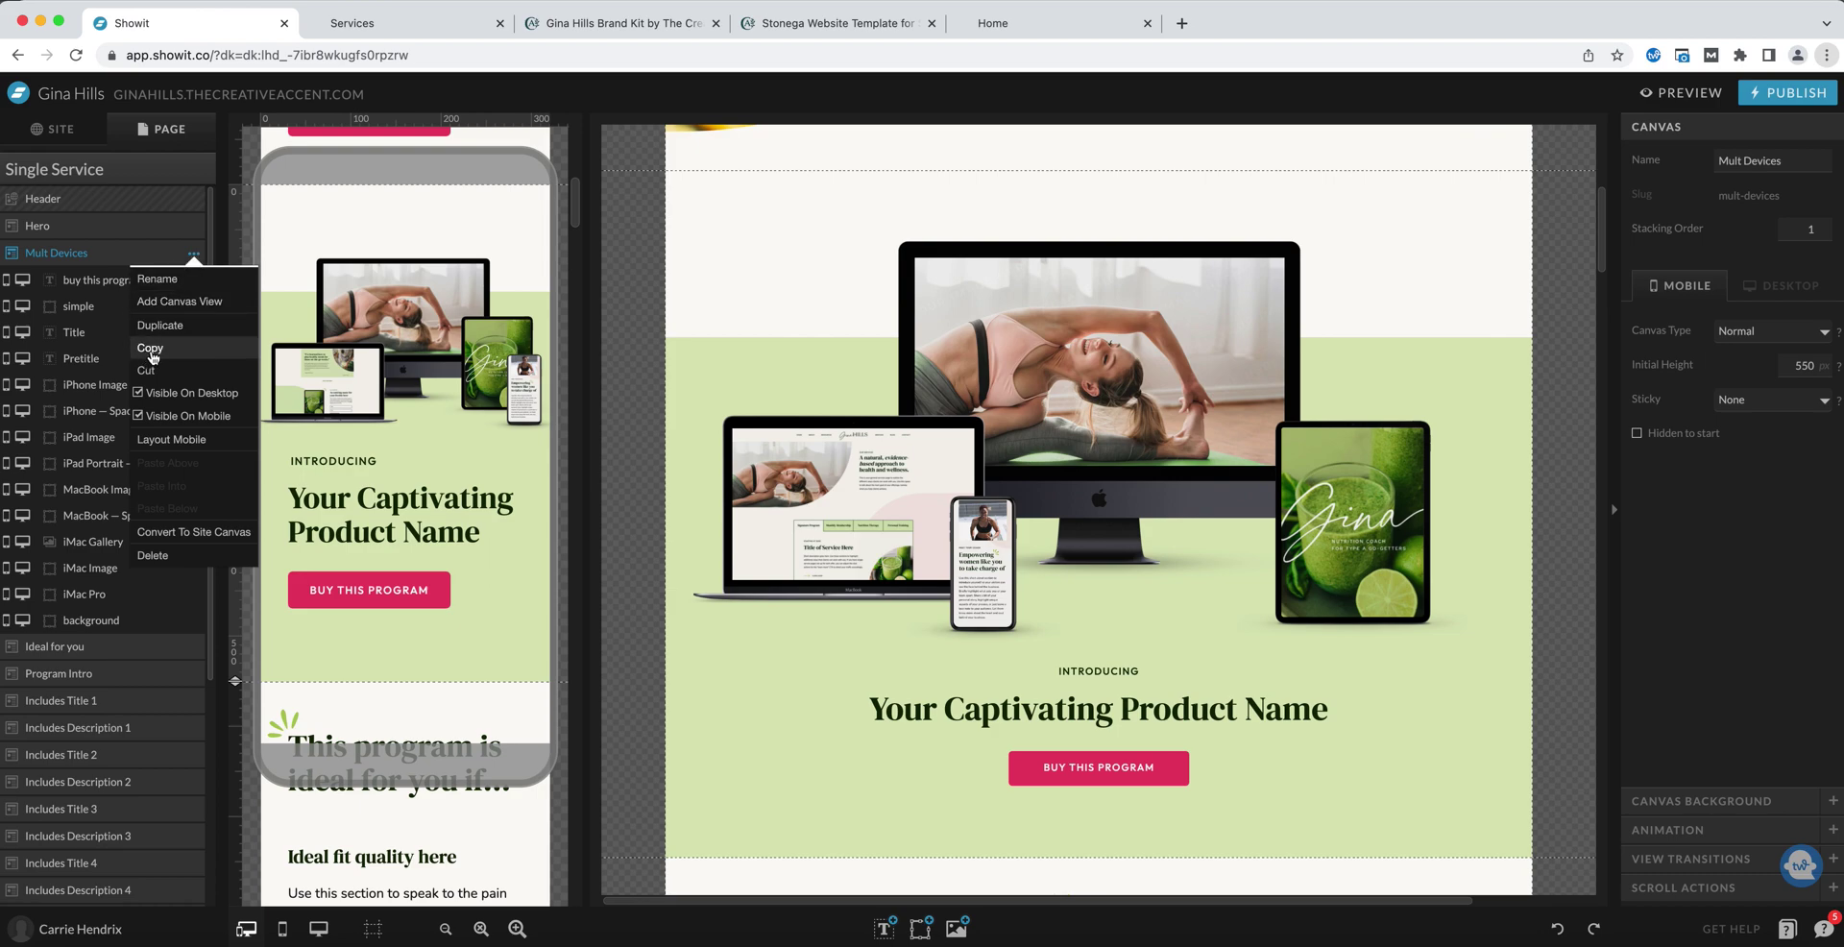
click(151, 349)
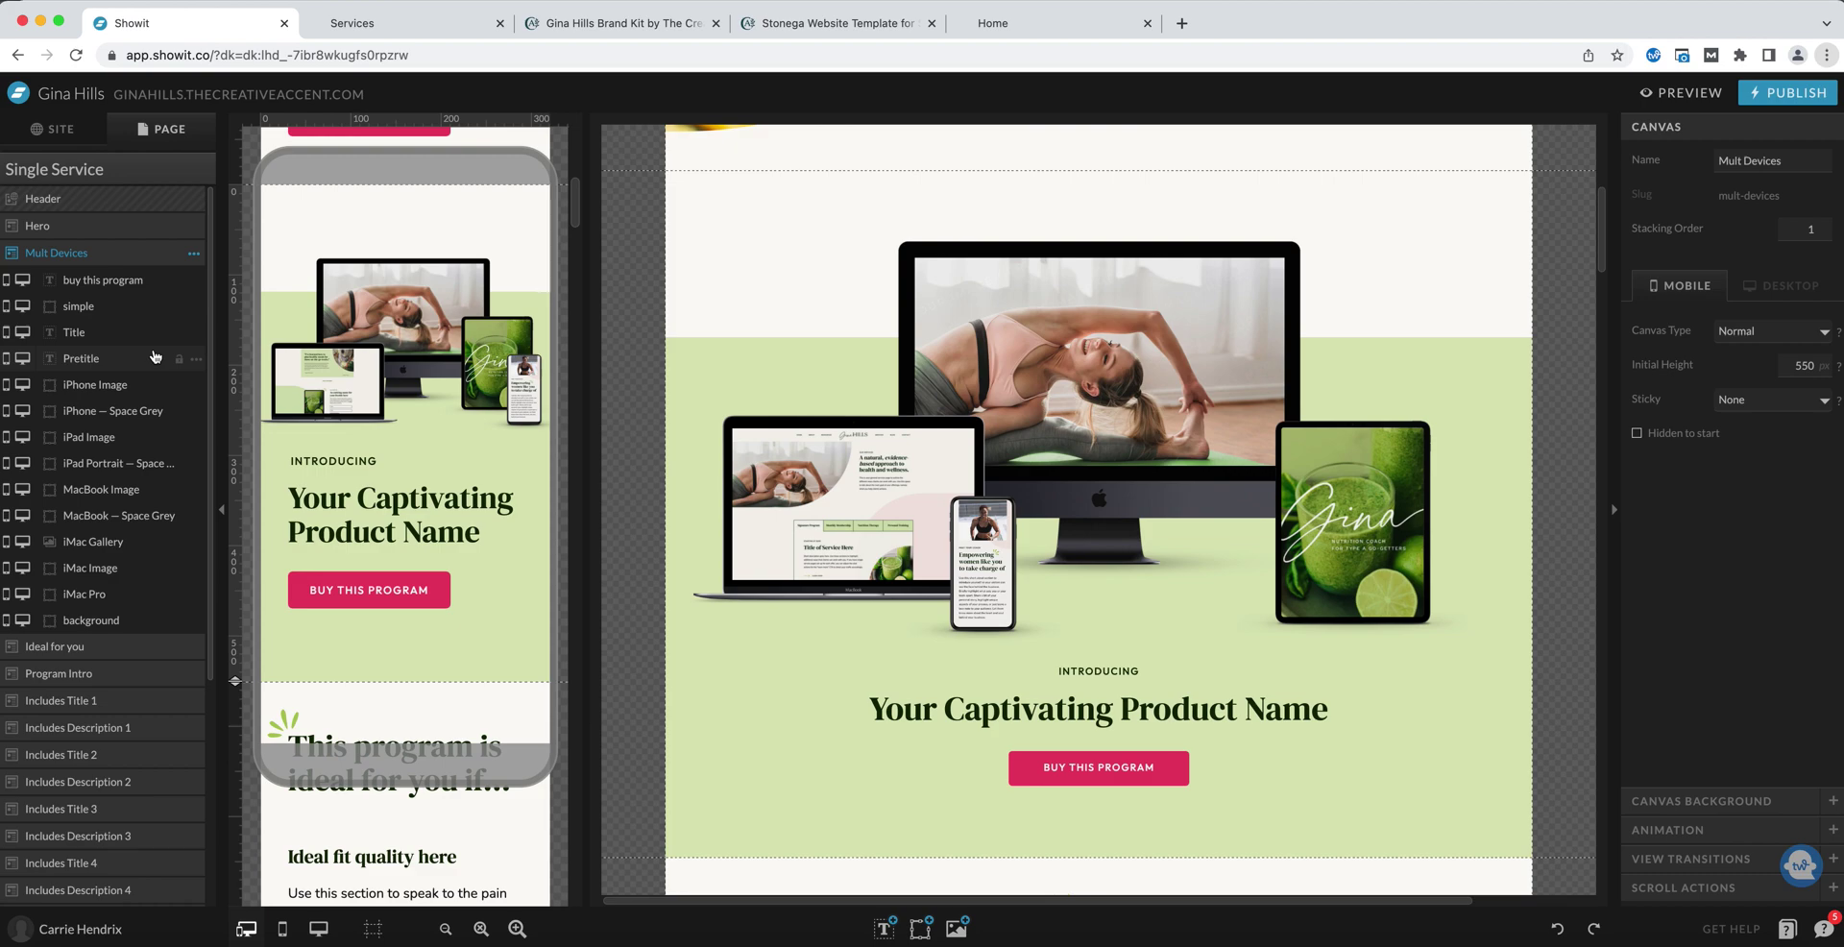
click(58, 131)
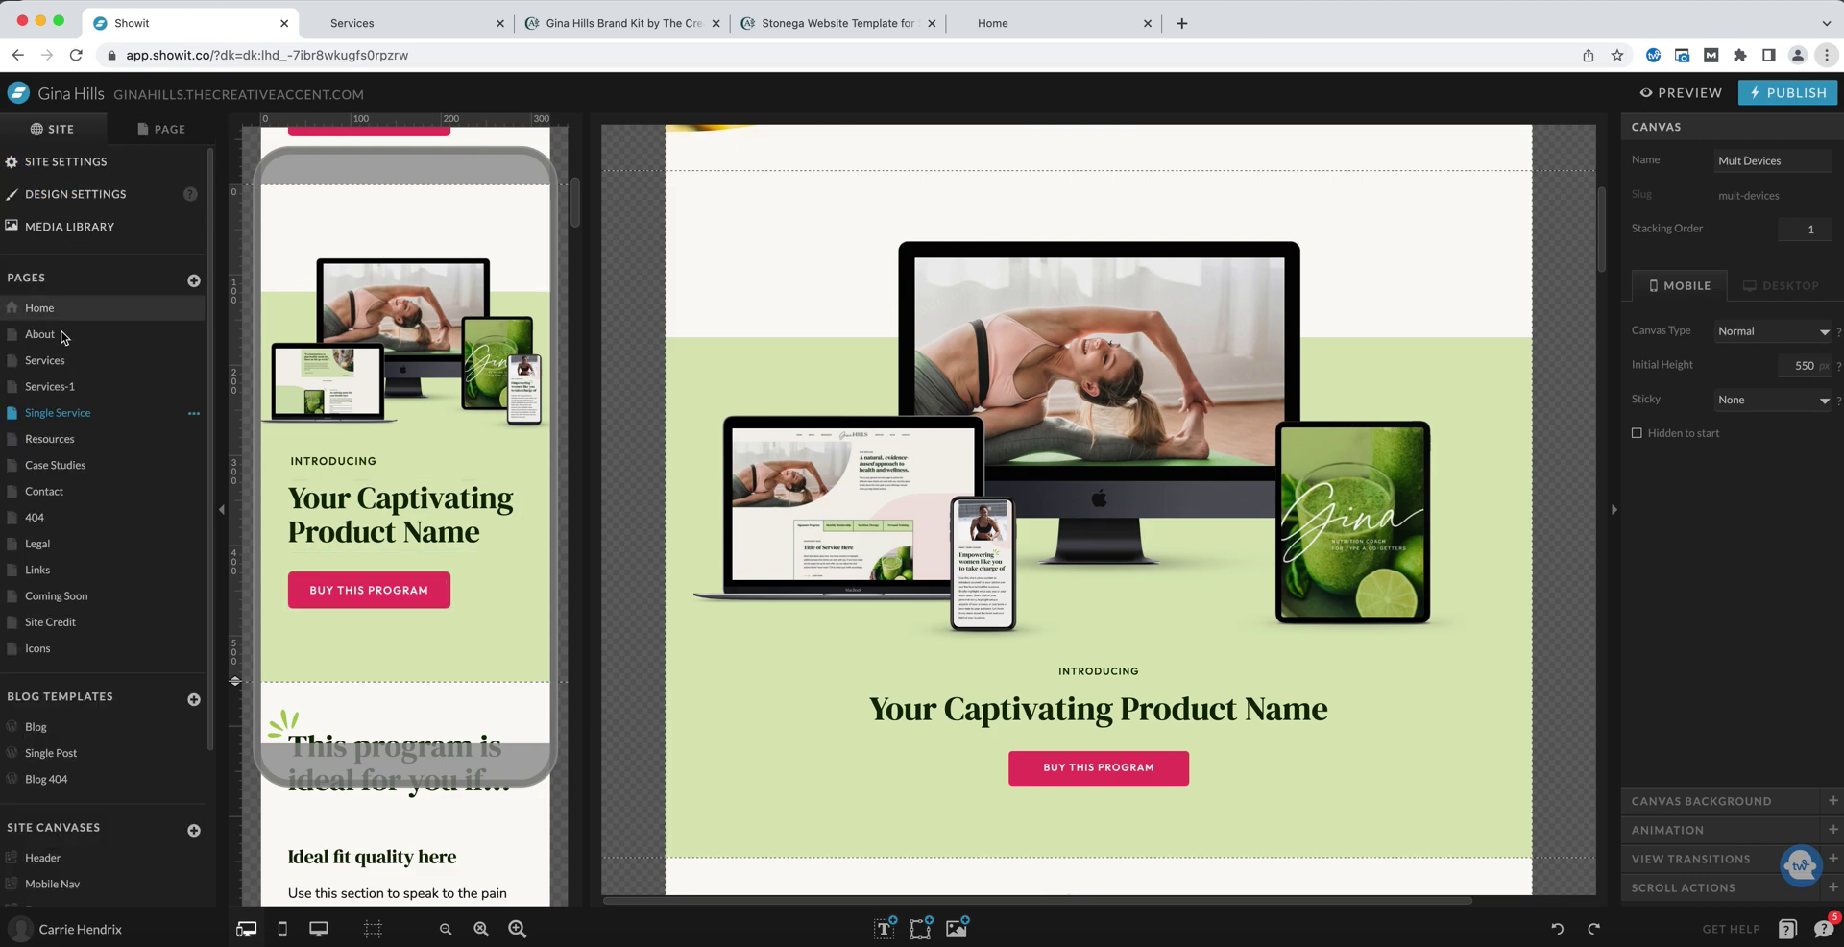
On the Services-1 page, paste the copied Mult Devices canvas below the Hero section, above the Services tabs.
click(60, 388)
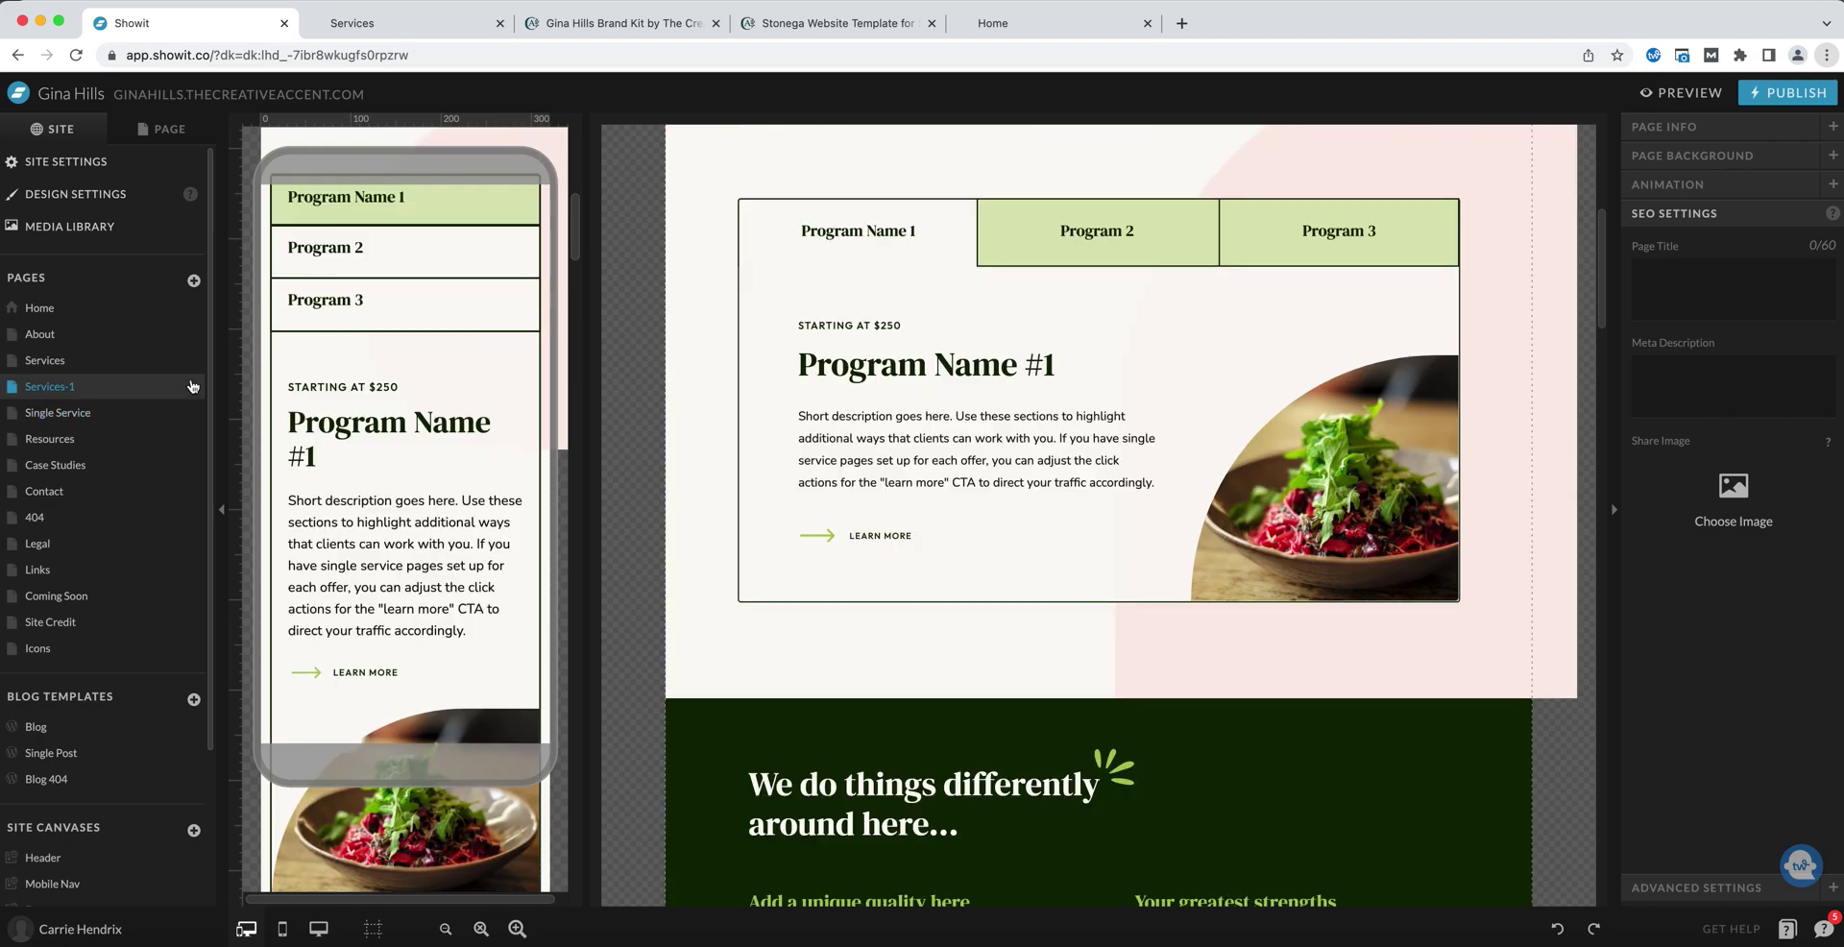
click(185, 133)
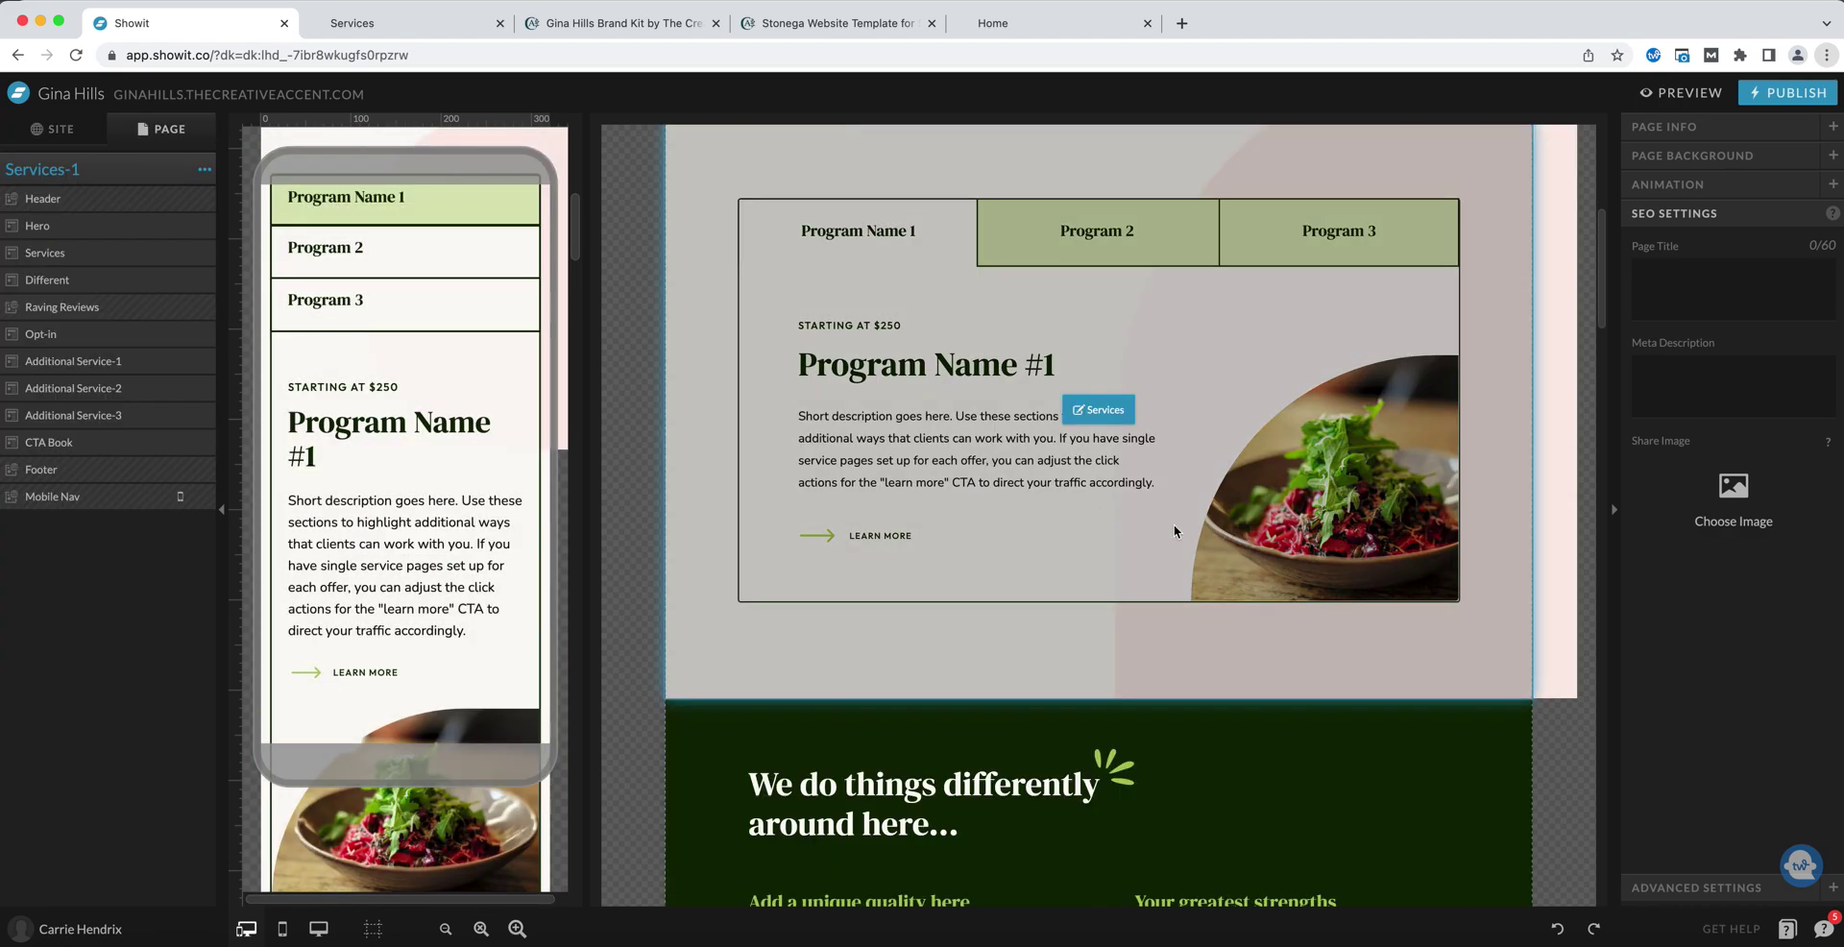
scroll(1193, 534, down, 1)
scroll(1242, 539, down, 2)
scroll(1247, 539, up, 7)
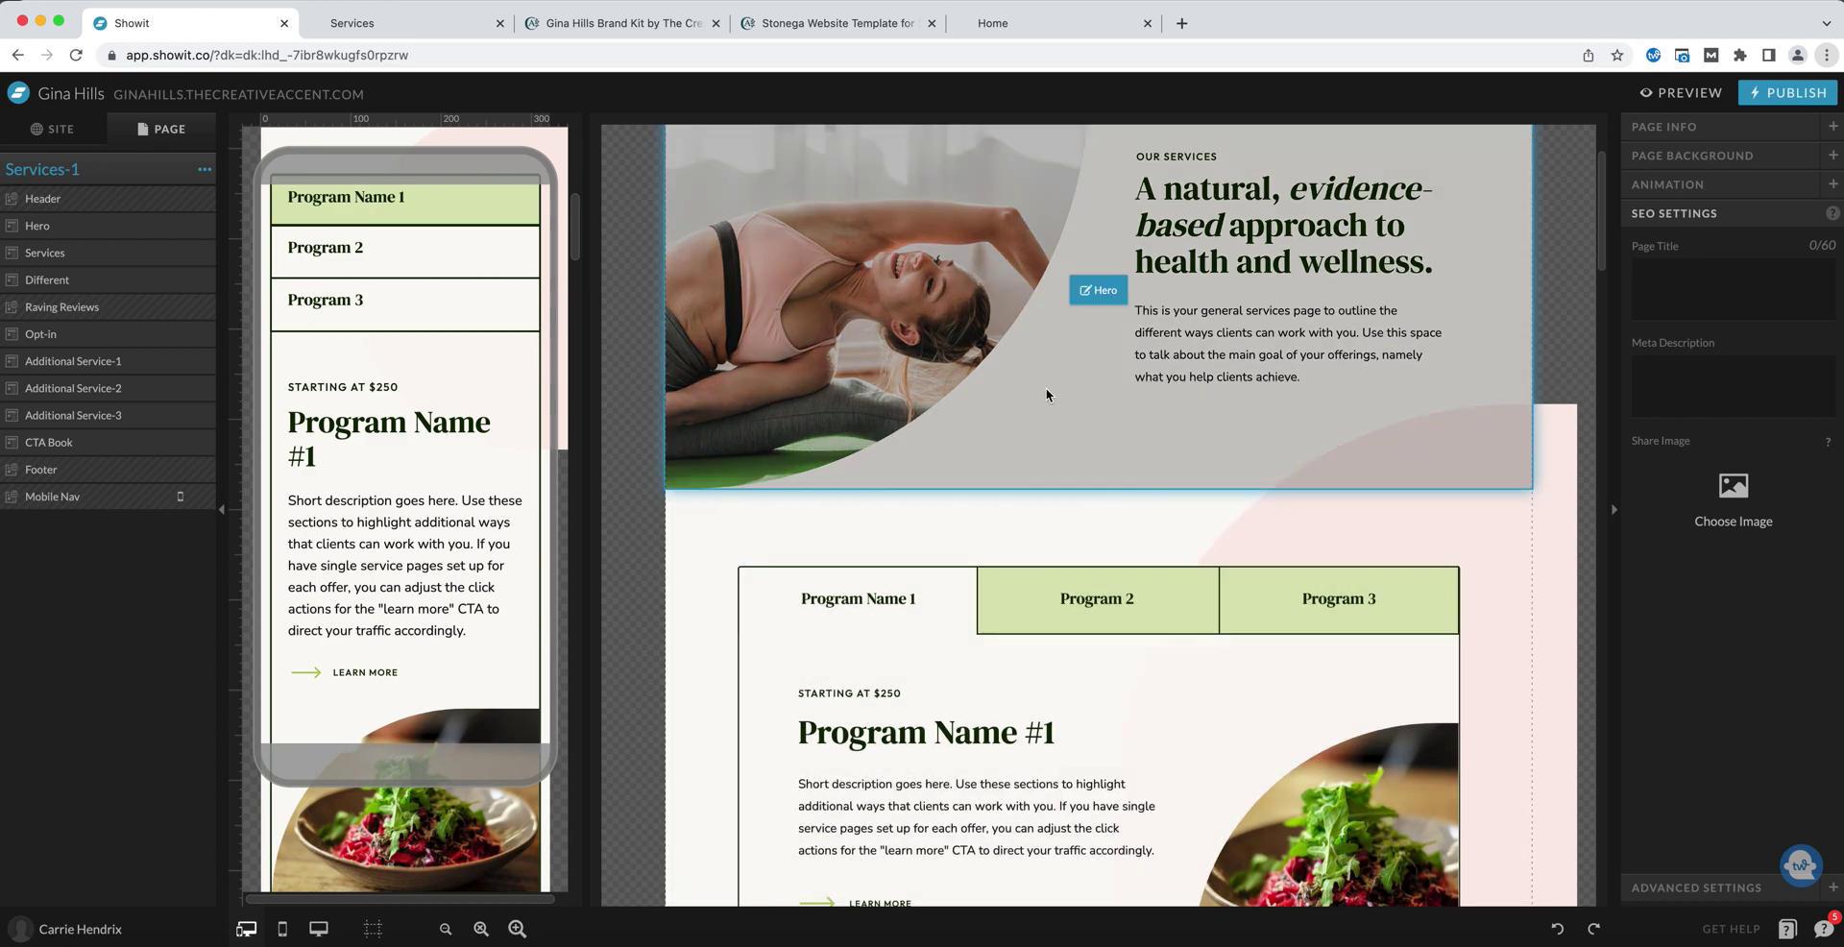
click(134, 227)
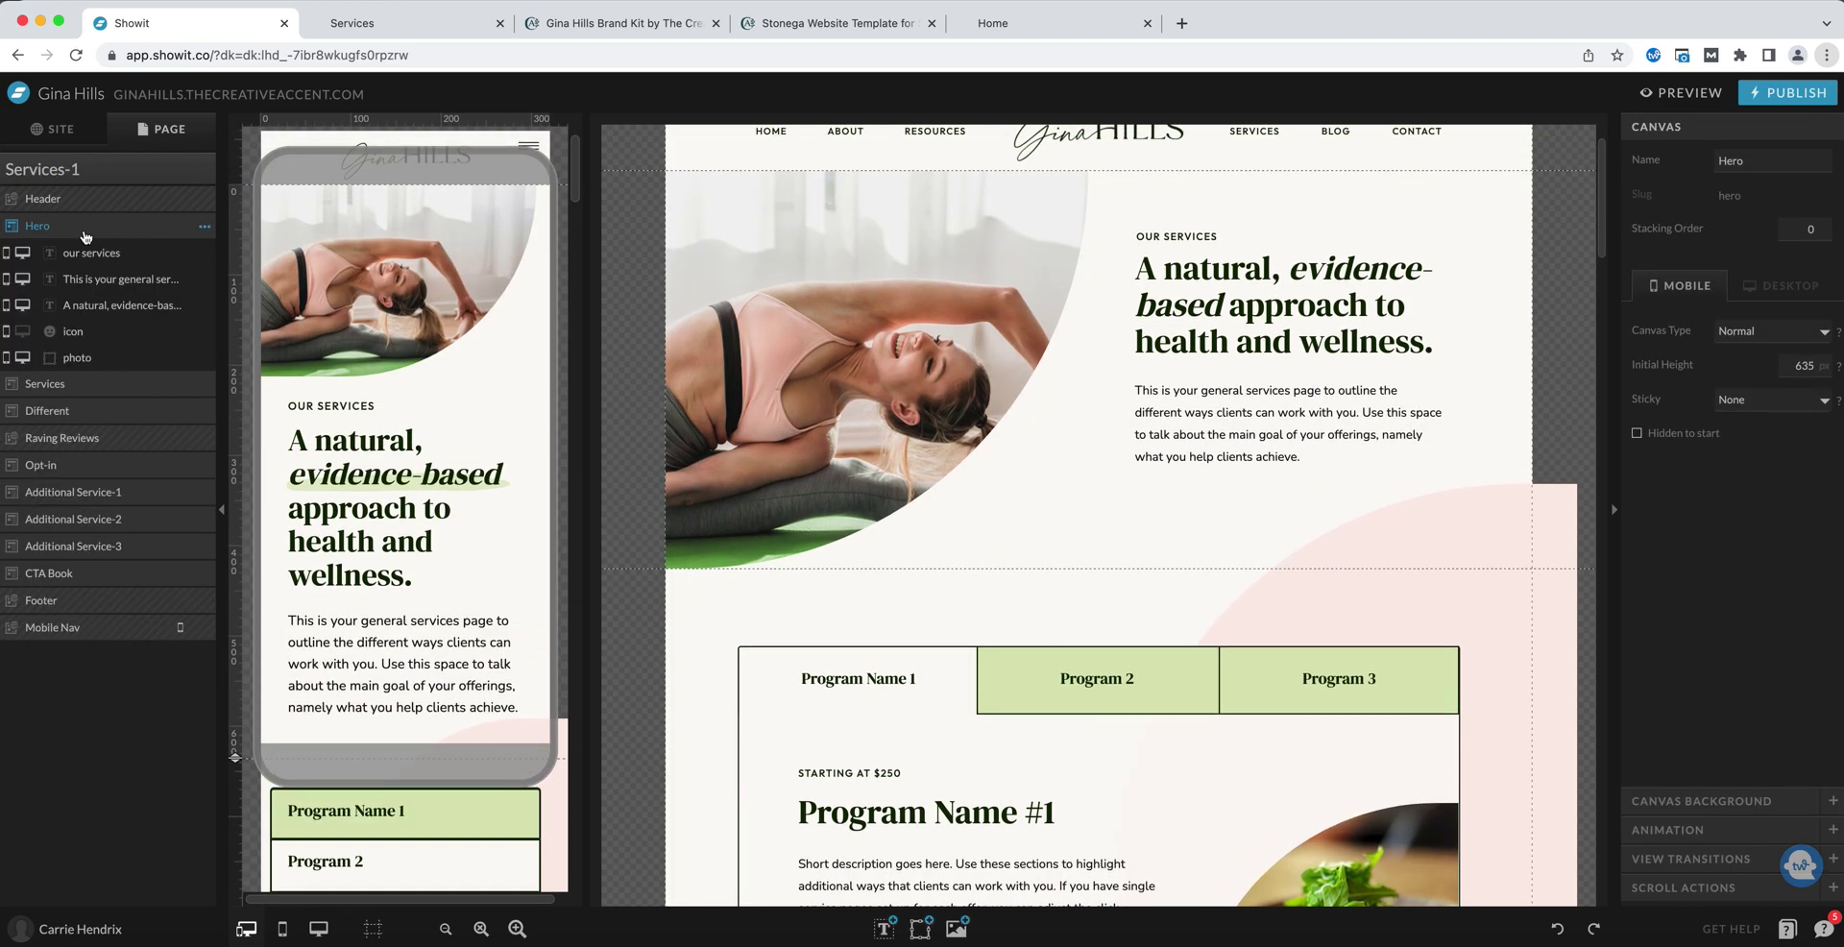
click(204, 229)
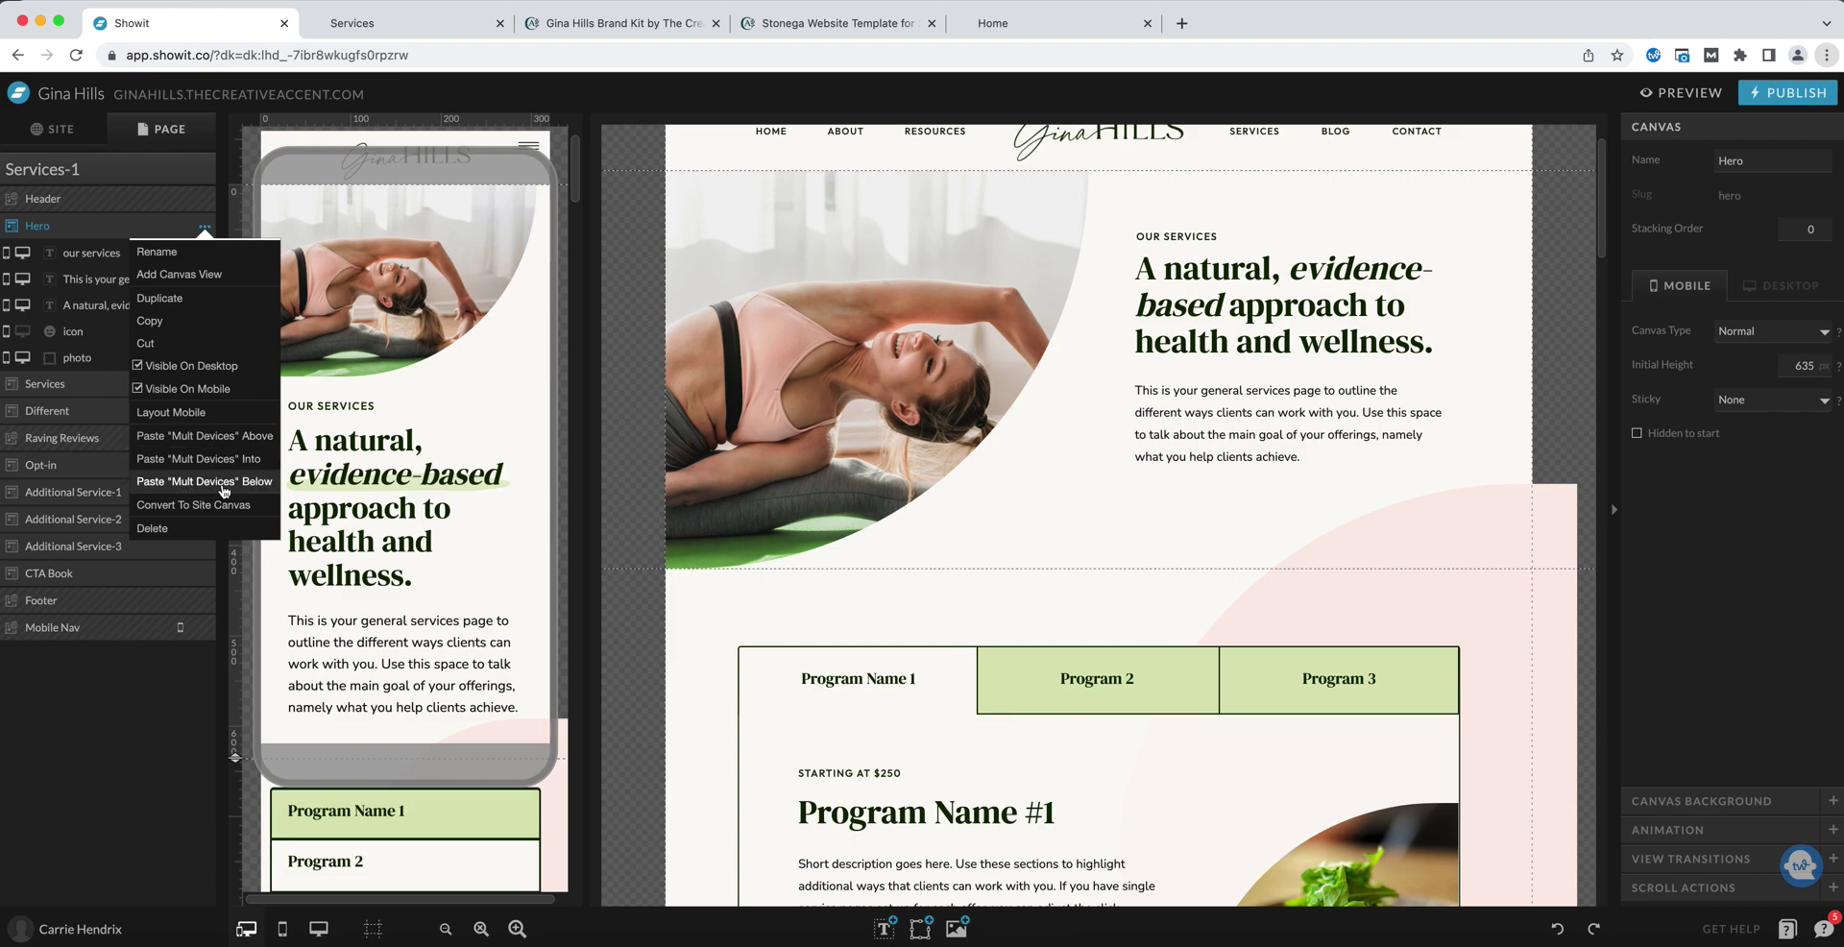
click(196, 481)
scroll(1226, 534, down, 3)
scroll(1225, 534, down, 5)
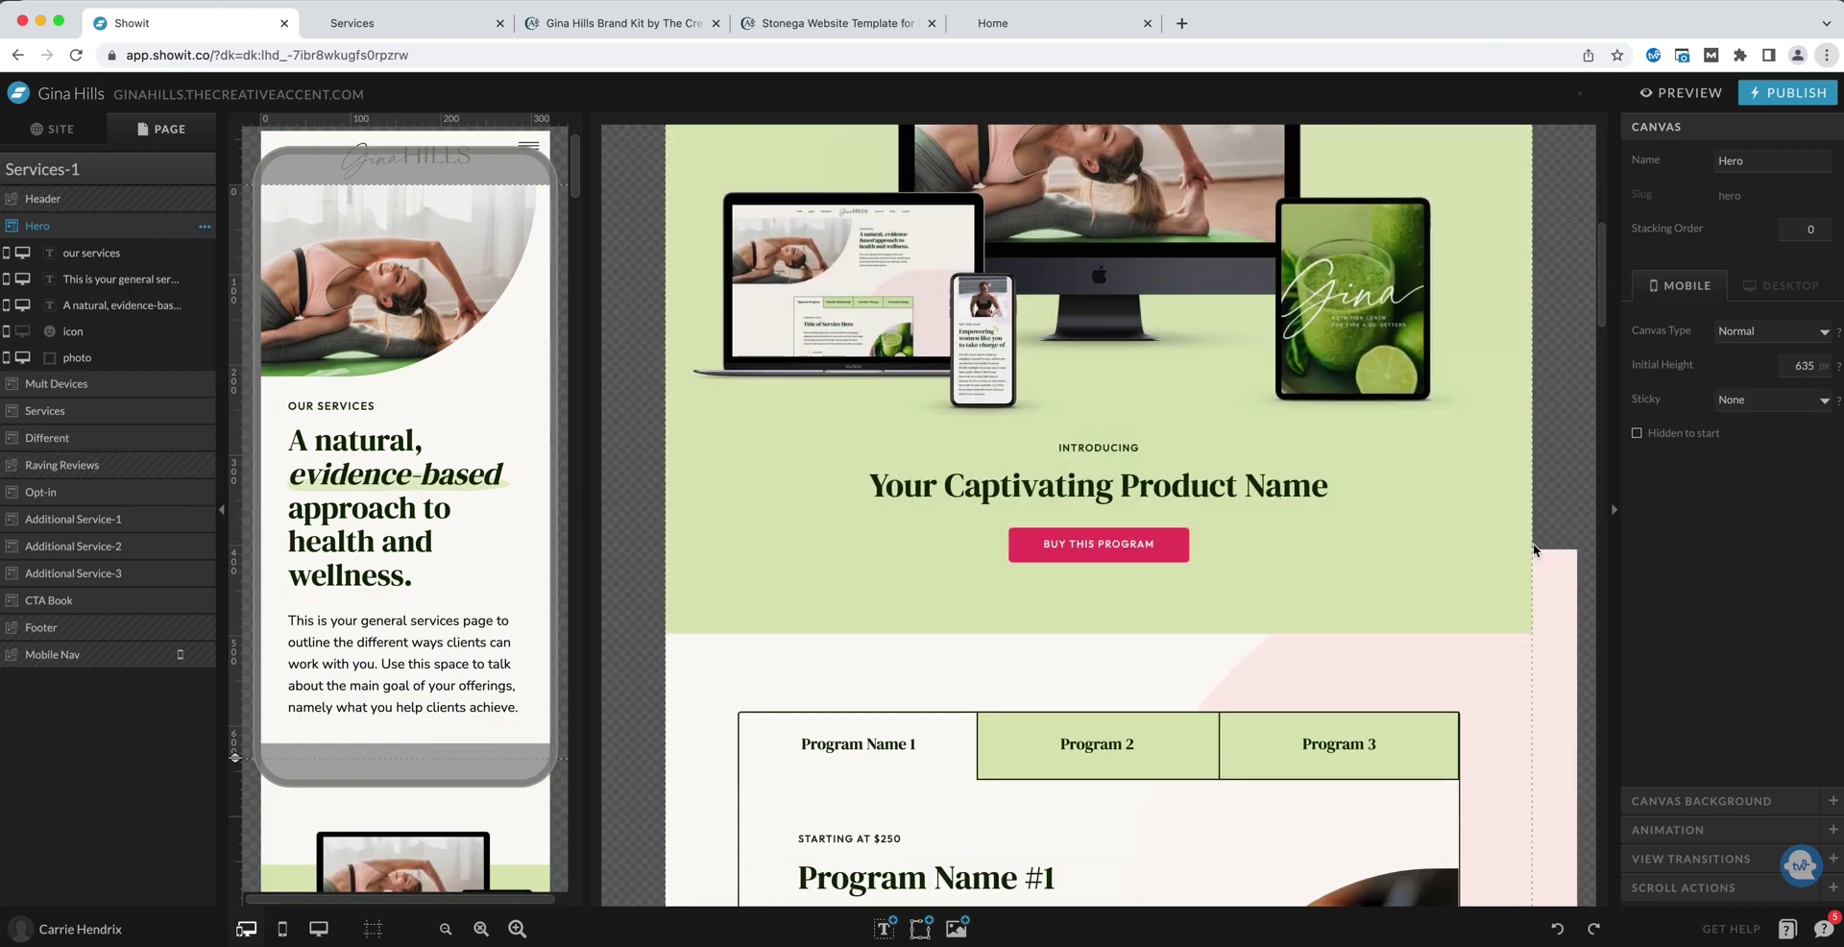
scroll(1533, 544, down, 2)
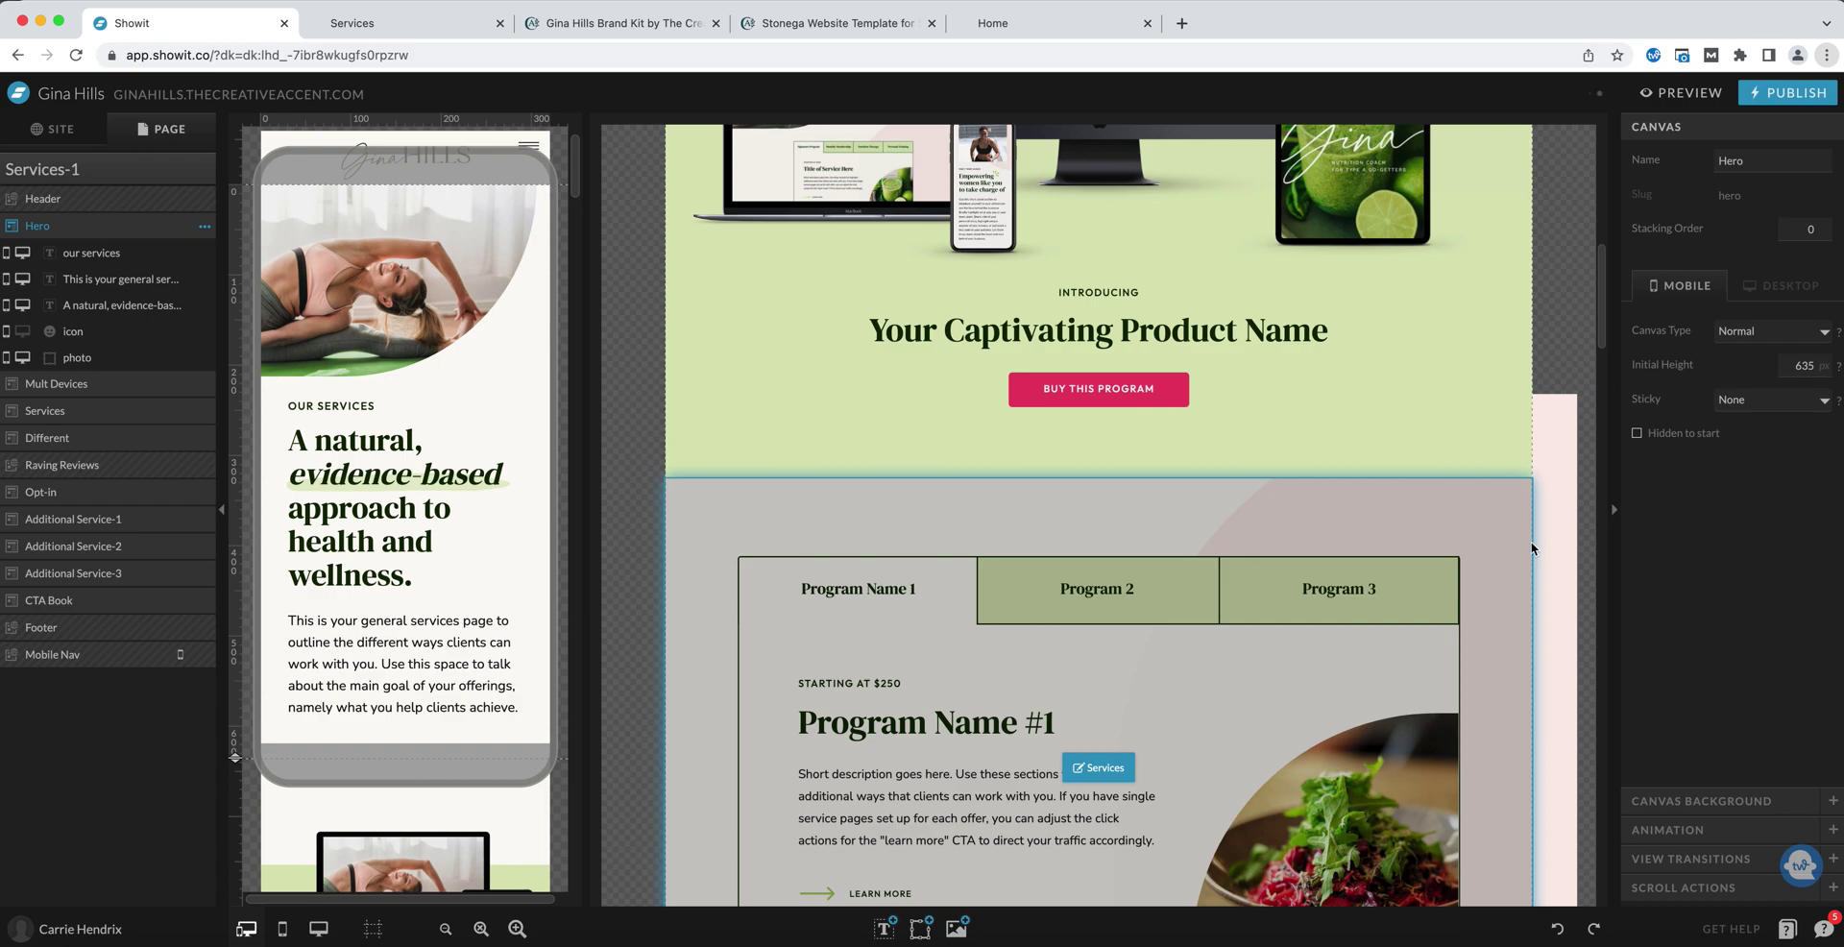